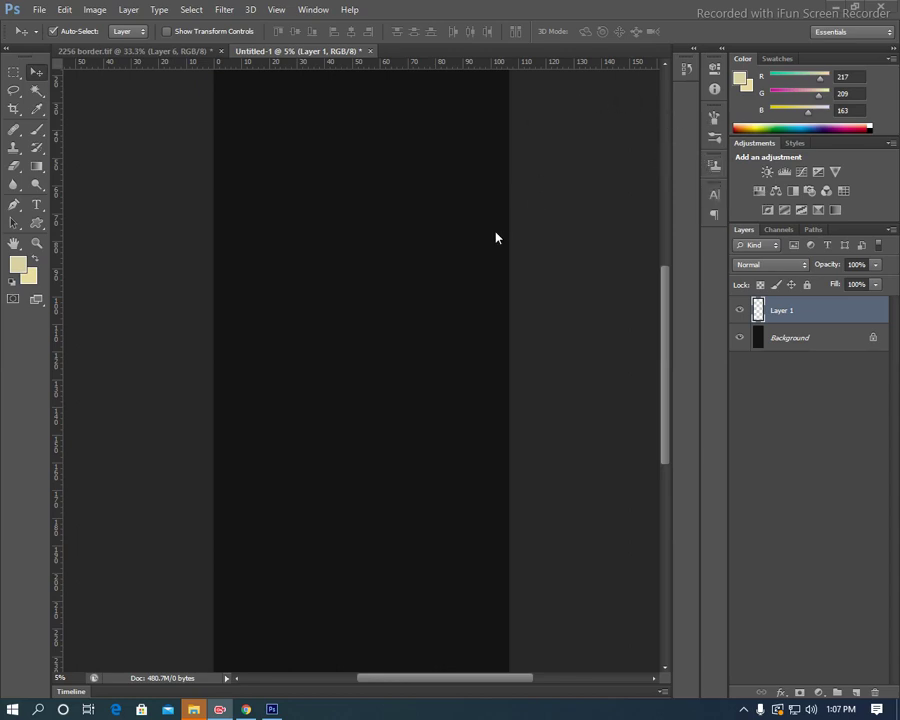
# Select all artwork layers in 2256 border.tif and arrange the documents 2-up Vertical.
pyautogui.click(155, 51)
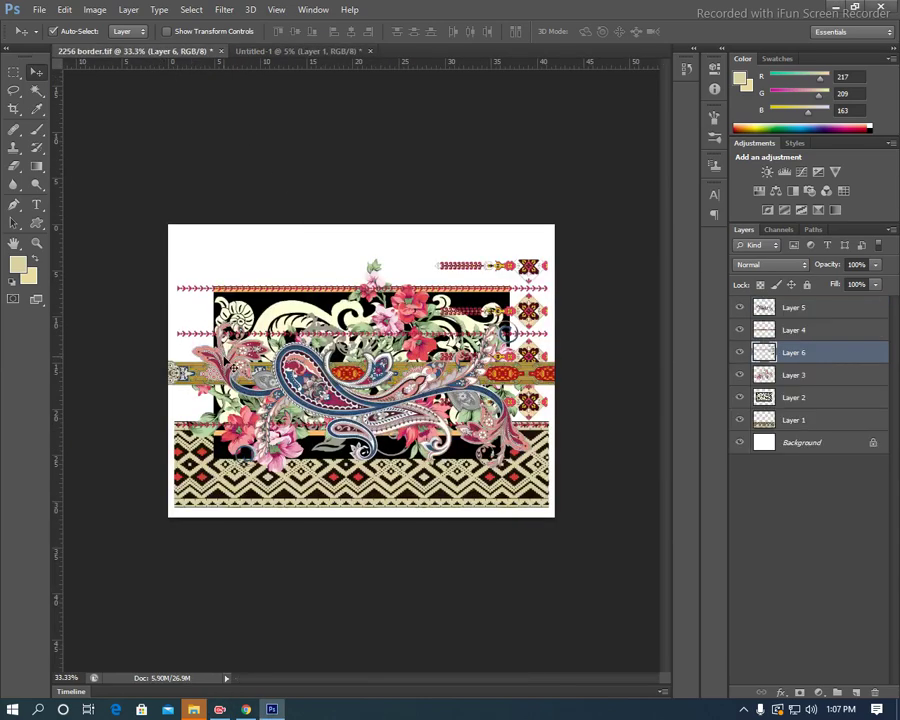
pyautogui.click(802, 421)
pyautogui.keyDown('shift'); pyautogui.click(818, 310); pyautogui.keyUp('shift')
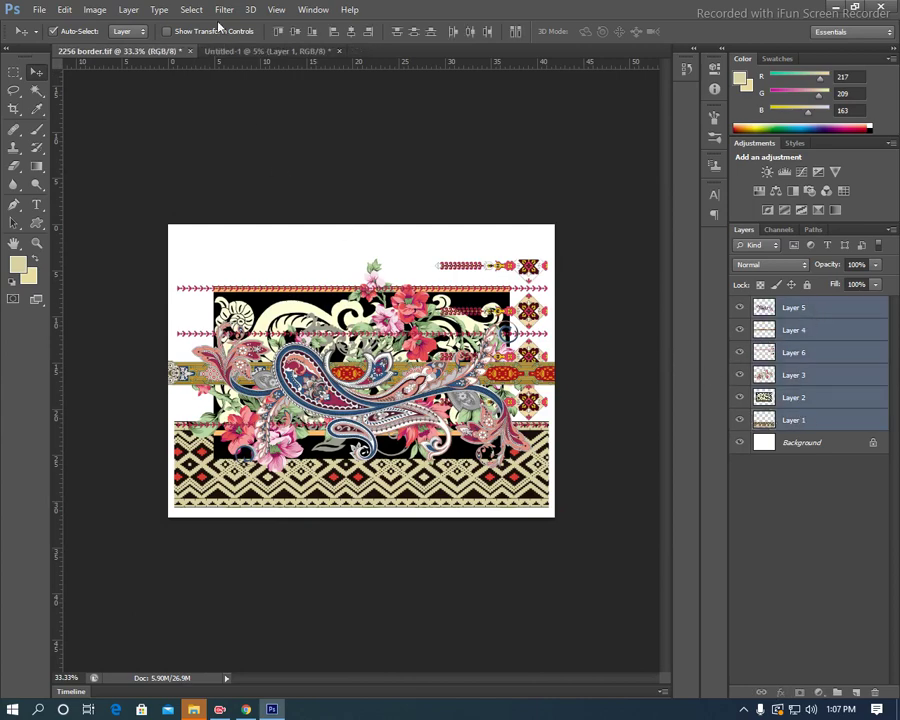
pyautogui.click(312, 9)
pyautogui.moveTo(322, 25)
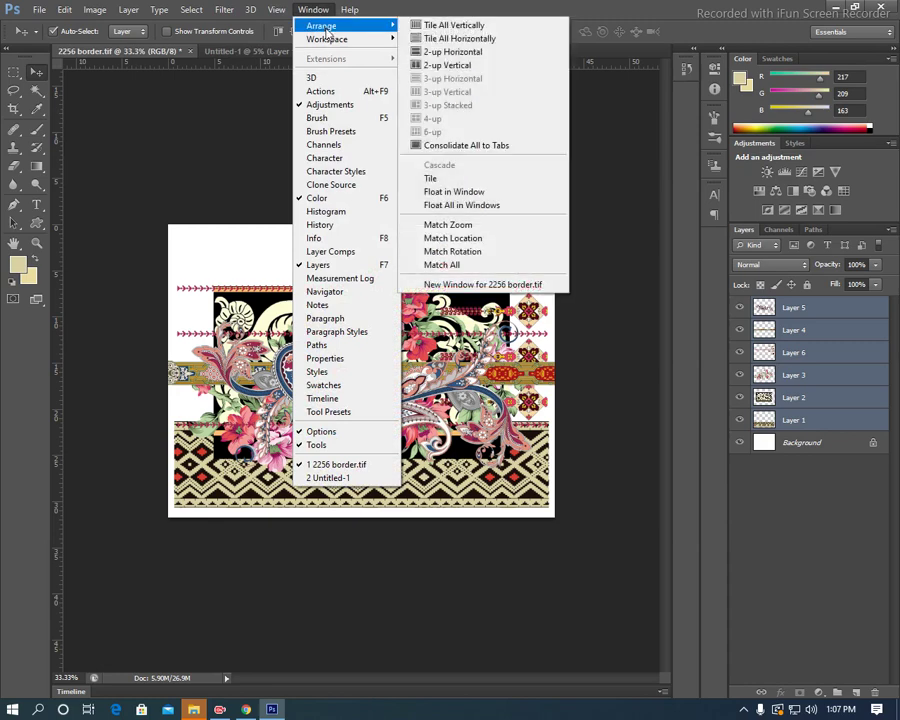
pyautogui.click(455, 65)
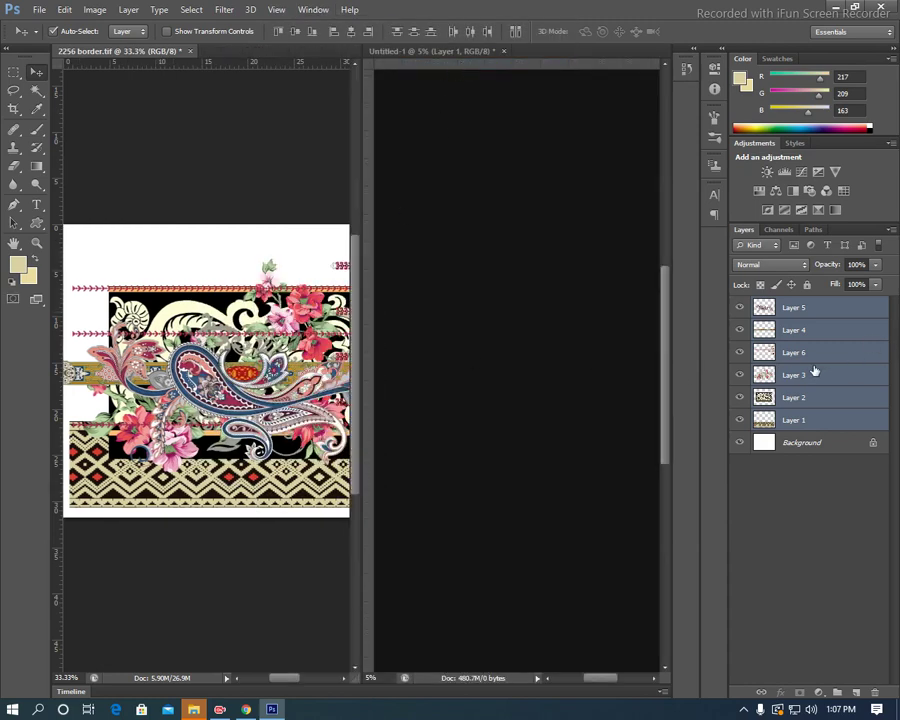
# Drag the artwork layers into Untitled-1 and close 2256 border.tif without saving.
pyautogui.moveTo(815, 371); pyautogui.dragTo(516, 293)
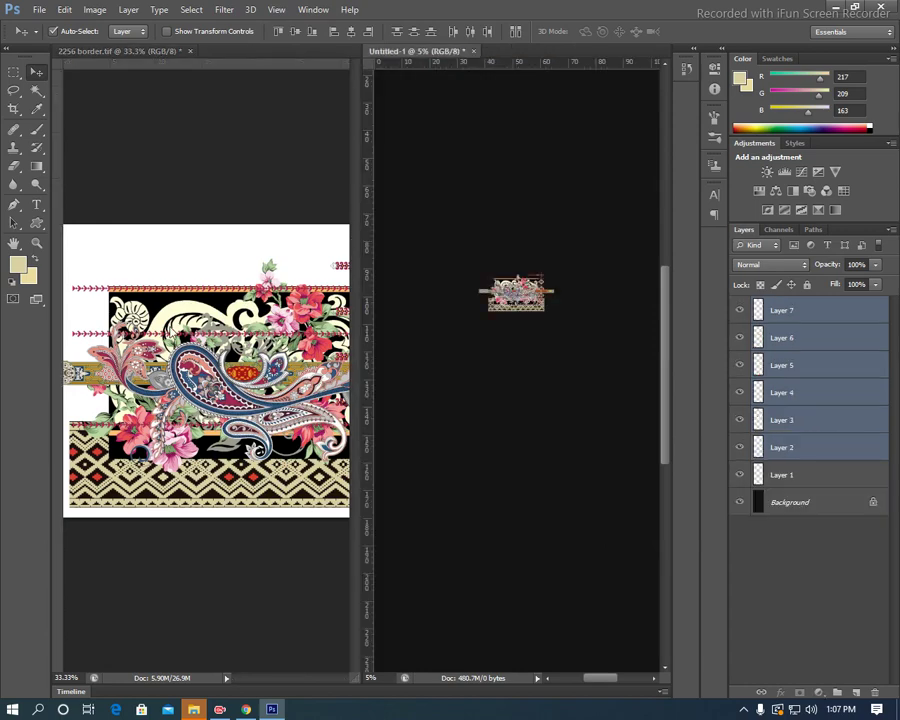
pyautogui.click(197, 252)
pyautogui.hotkey('ctrl', 'w')
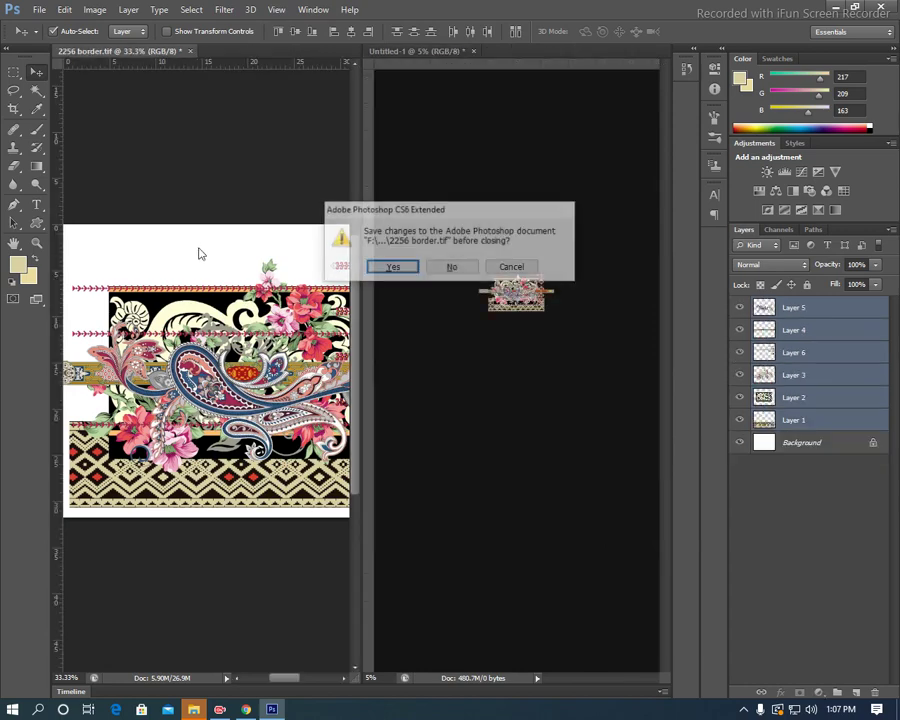
pyautogui.click(452, 267)
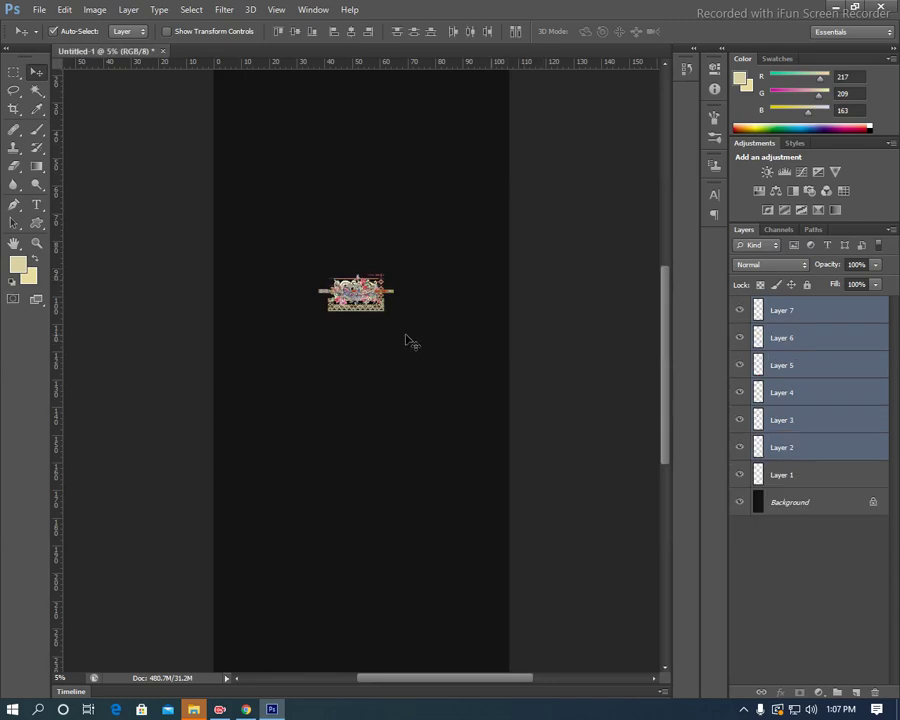
# Scale the imported border artwork to about 335% around its centre, then deselect the layers.
pyautogui.hotkey('ctrl', 't')
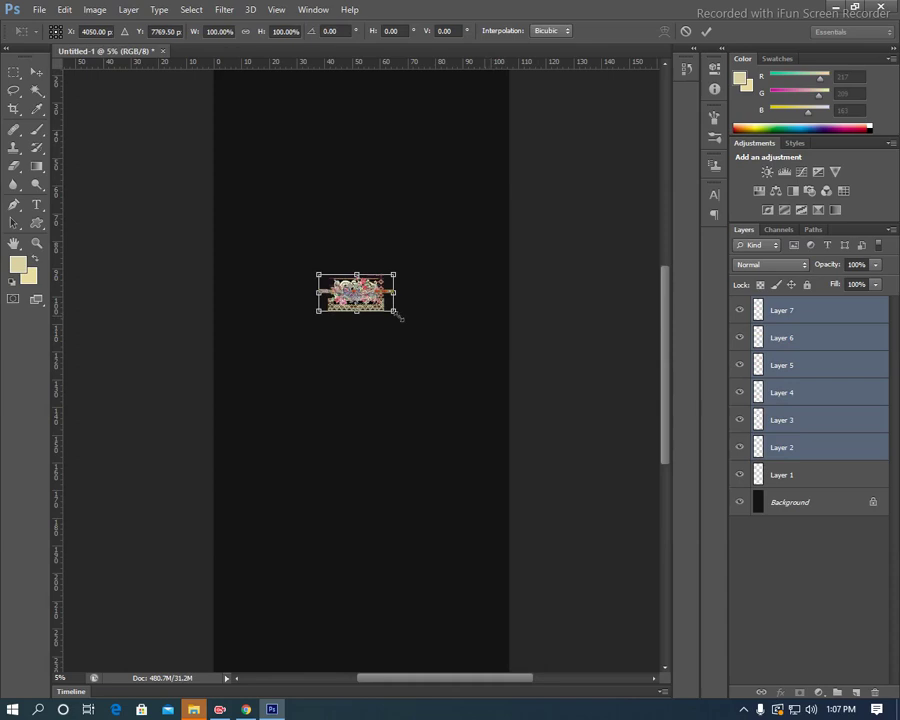
pyautogui.moveTo(397, 314); pyautogui.dragTo(477, 375)
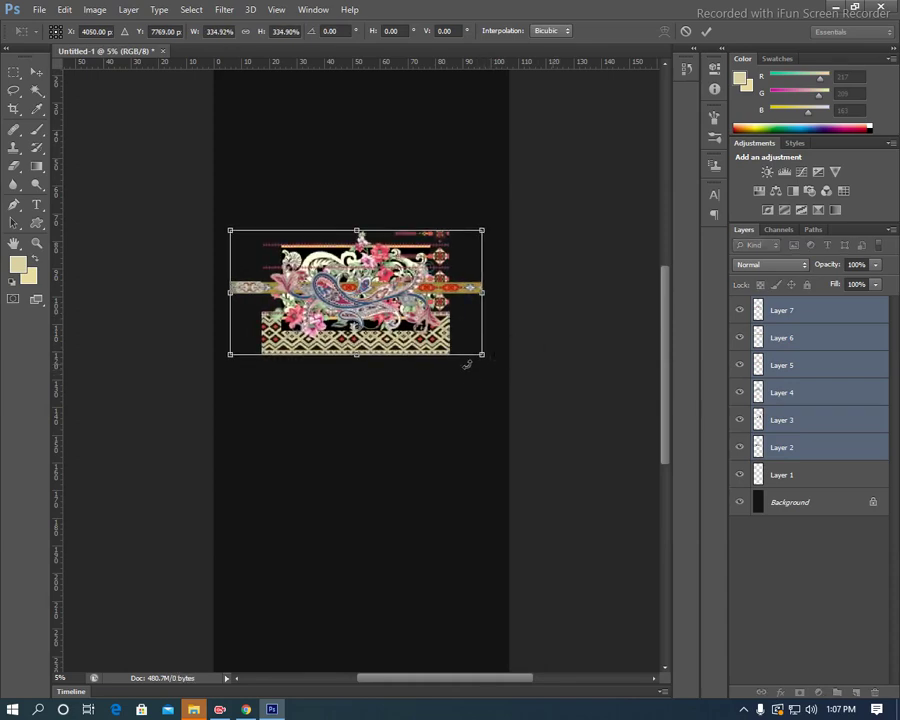
pyautogui.press('Return')
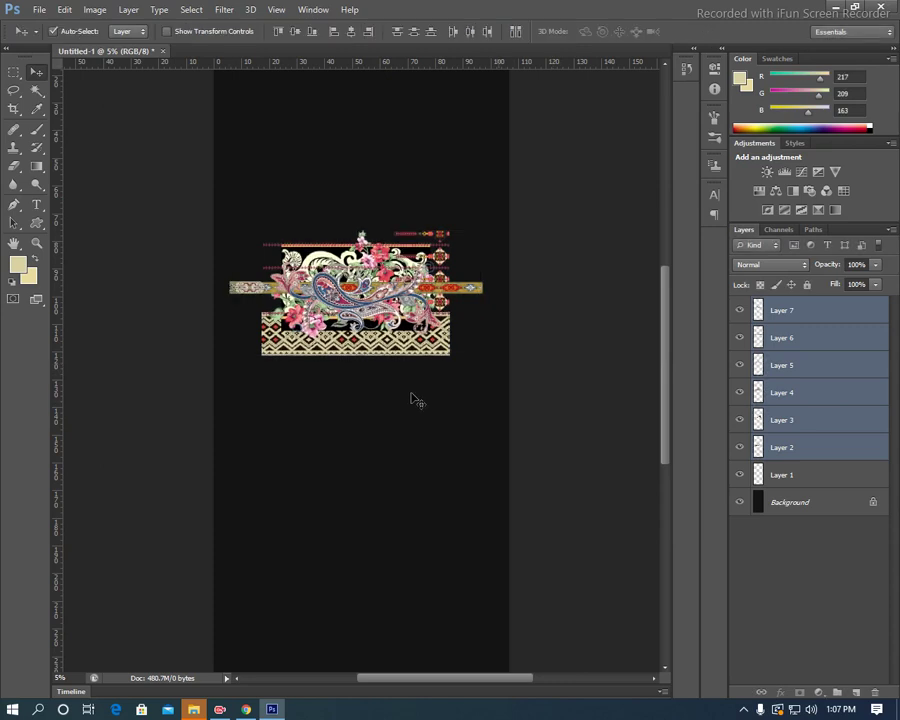
pyautogui.click(338, 358)
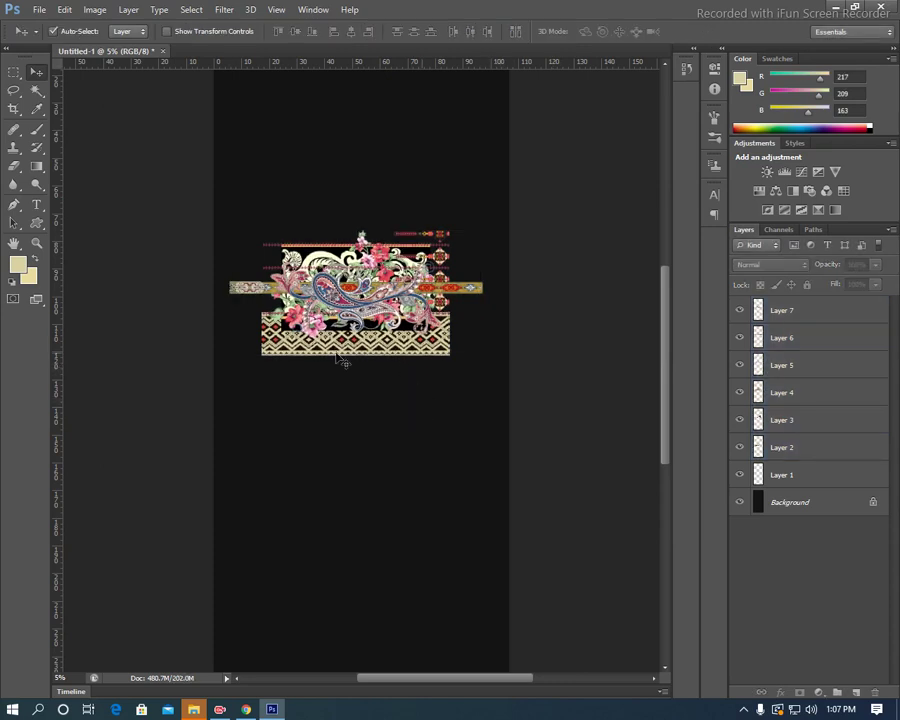
# Move the Layer 2 lattice strip below the cluster, scale it to about 80%, and rotate it 90° CW.
pyautogui.moveTo(342, 357); pyautogui.dragTo(331, 412)
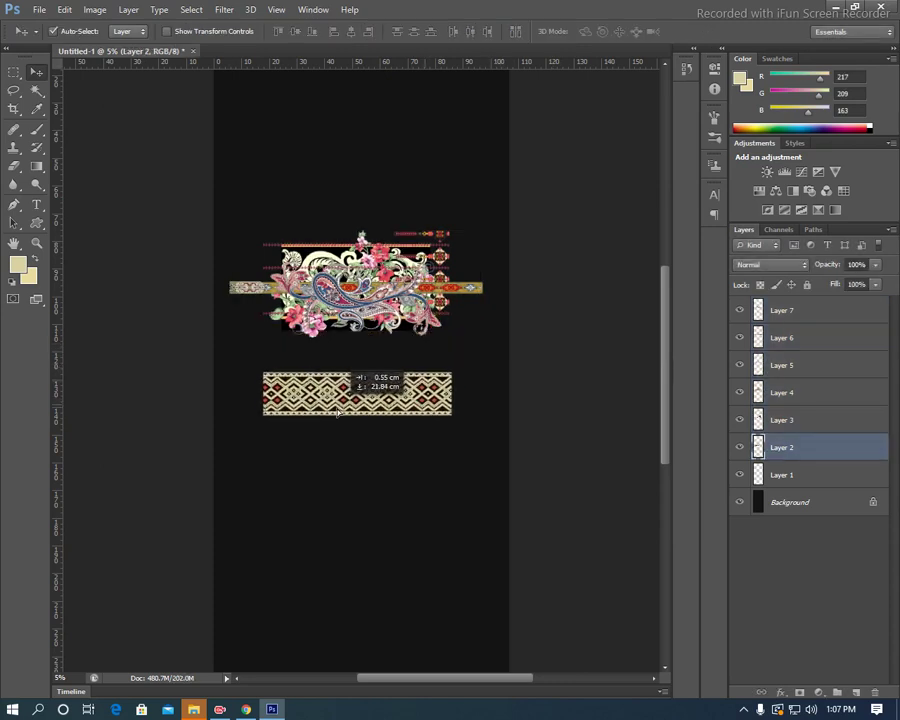
pyautogui.hotkey('ctrl', 't')
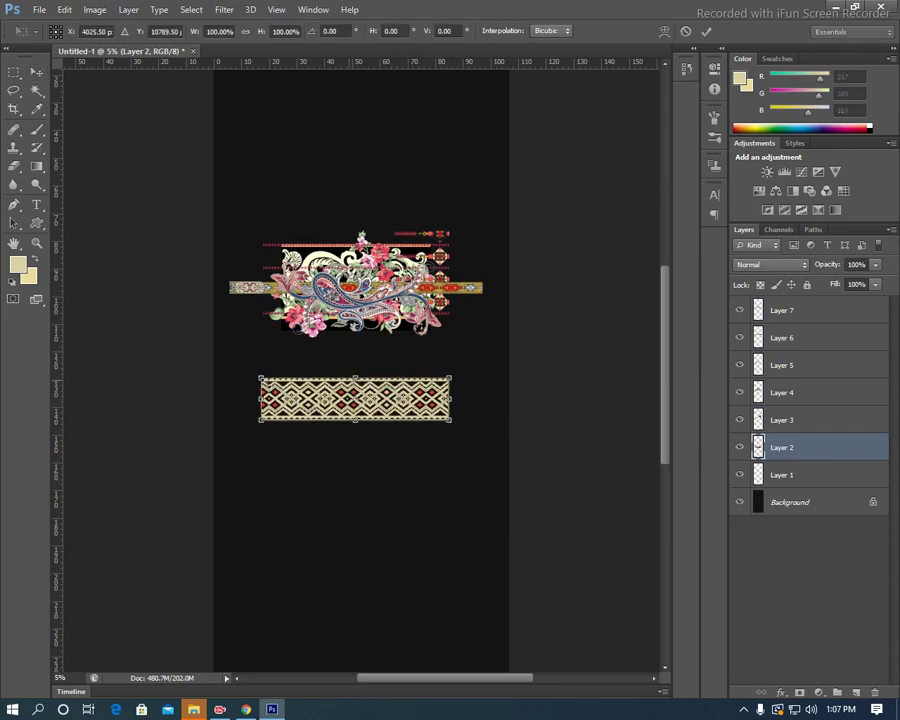
pyautogui.moveTo(260, 399); pyautogui.dragTo(279, 398)
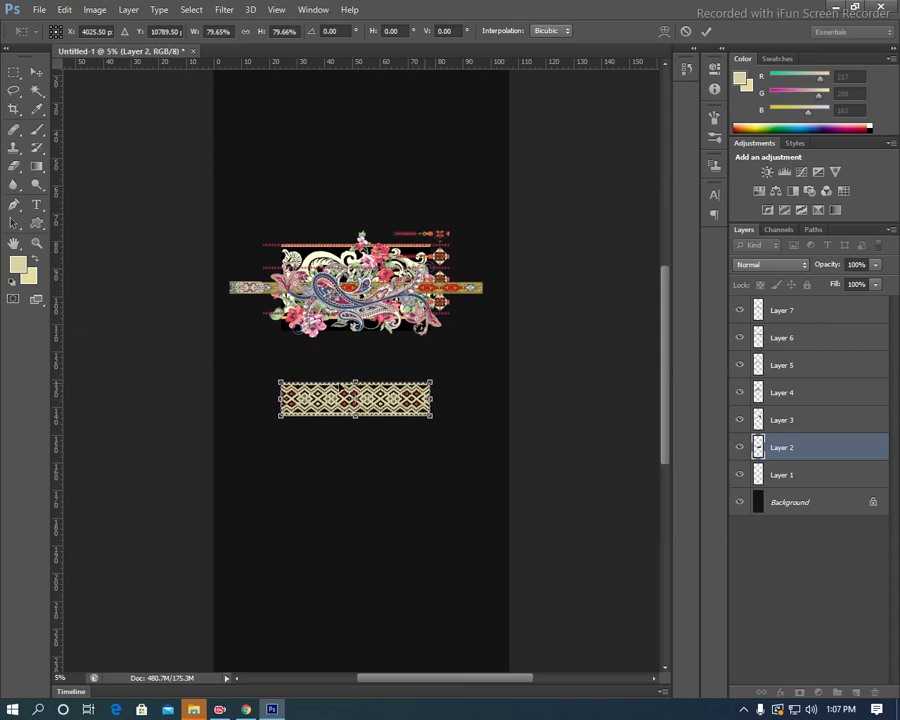
pyautogui.rightClick(340, 385)
pyautogui.click(393, 558)
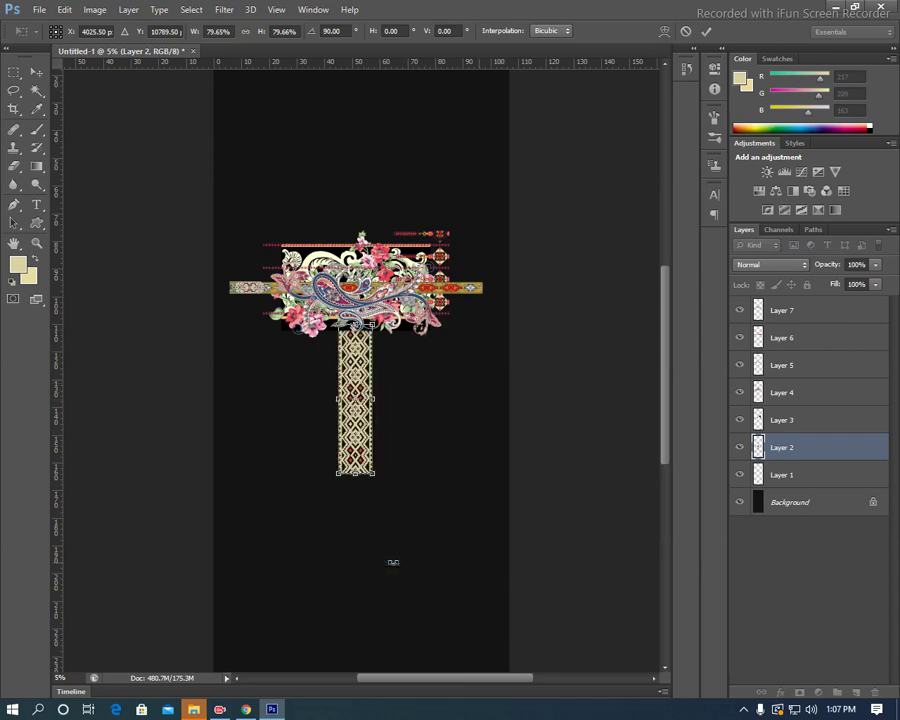
pyautogui.press('Return')
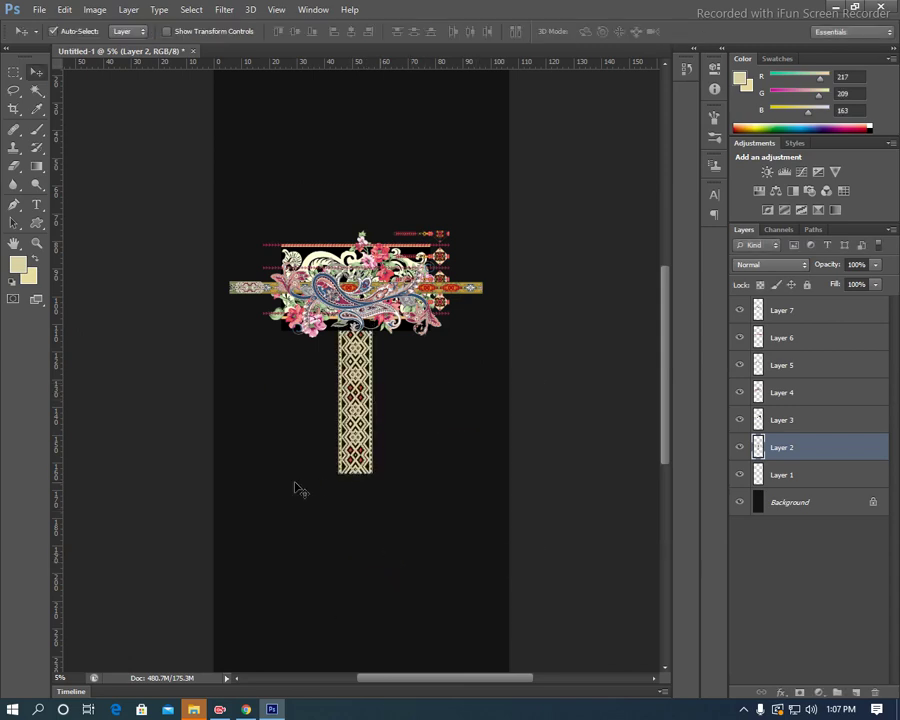
pyautogui.press('c')
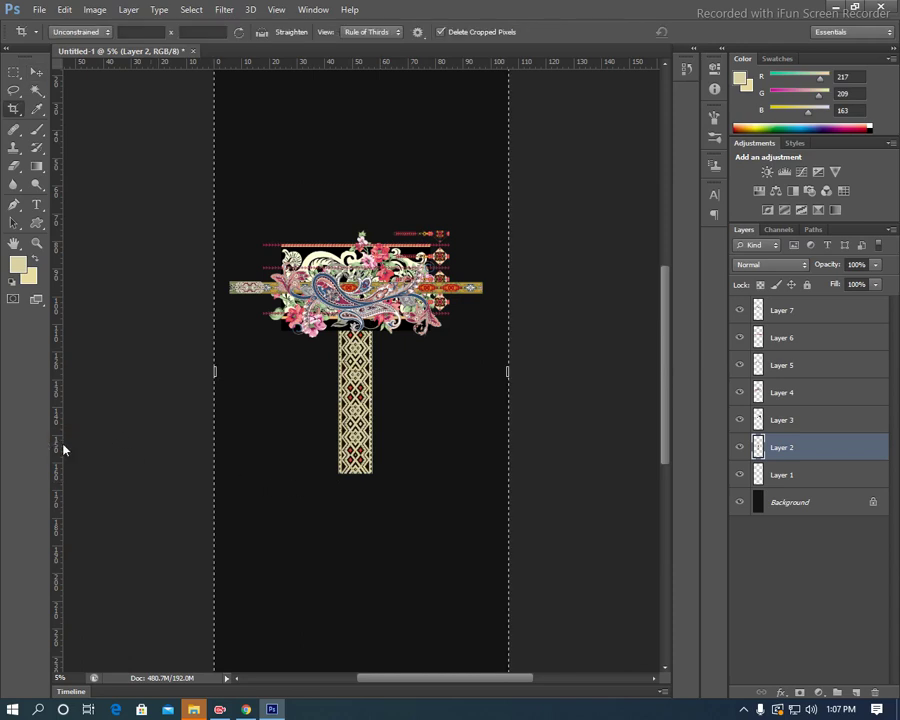
# Add a vertical guide at 53.34 cm and a horizontal guide at 127 cm.
pyautogui.moveTo(63, 449); pyautogui.dragTo(361, 448)
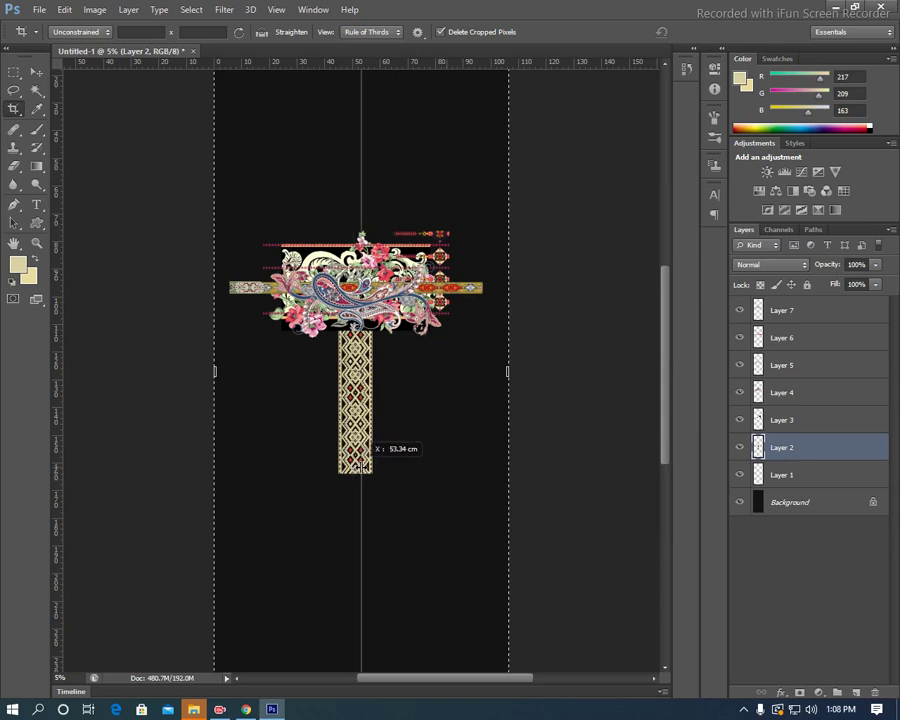
pyautogui.moveTo(361, 466); pyautogui.dragTo(361, 468)
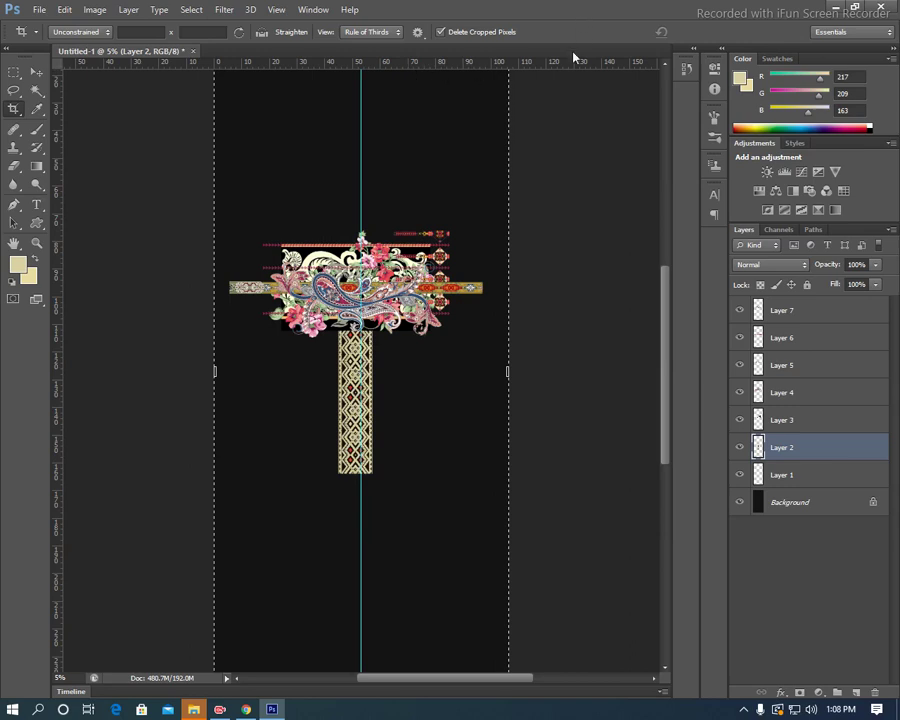
pyautogui.moveTo(578, 63); pyautogui.dragTo(543, 372)
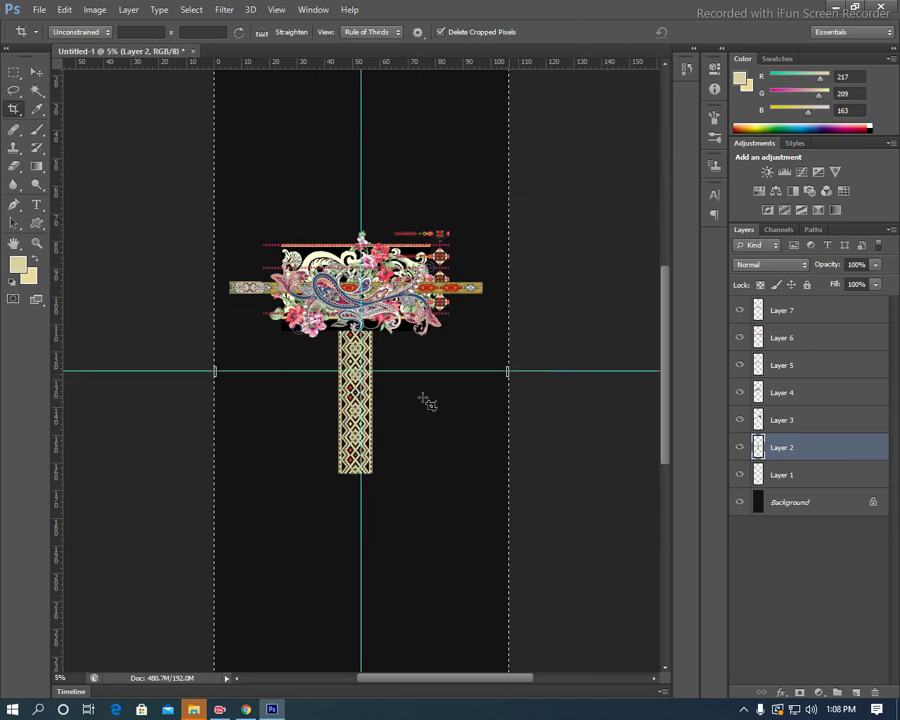
# Move the upright lattice strip to the canvas's lower-left edge.
pyautogui.press('v')
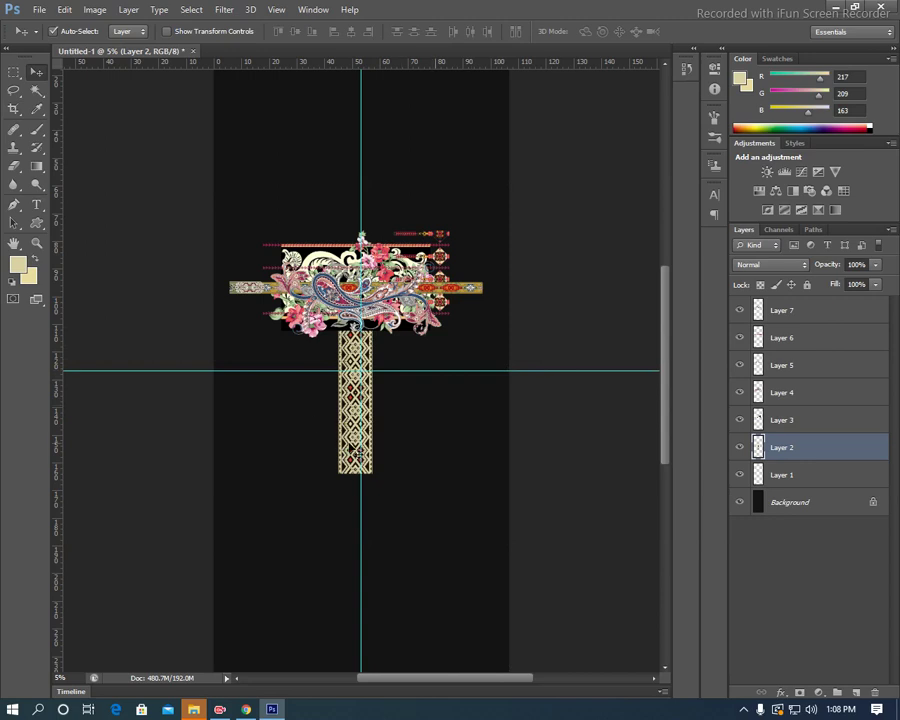
pyautogui.moveTo(355, 455); pyautogui.dragTo(252, 569)
pyautogui.moveTo(341, 565)
pyautogui.mouseDown()
pyautogui.moveTo(325, 450)
pyautogui.moveTo(336, 405)
pyautogui.mouseUp()
pyautogui.moveTo(262, 370); pyautogui.dragTo(252, 490)
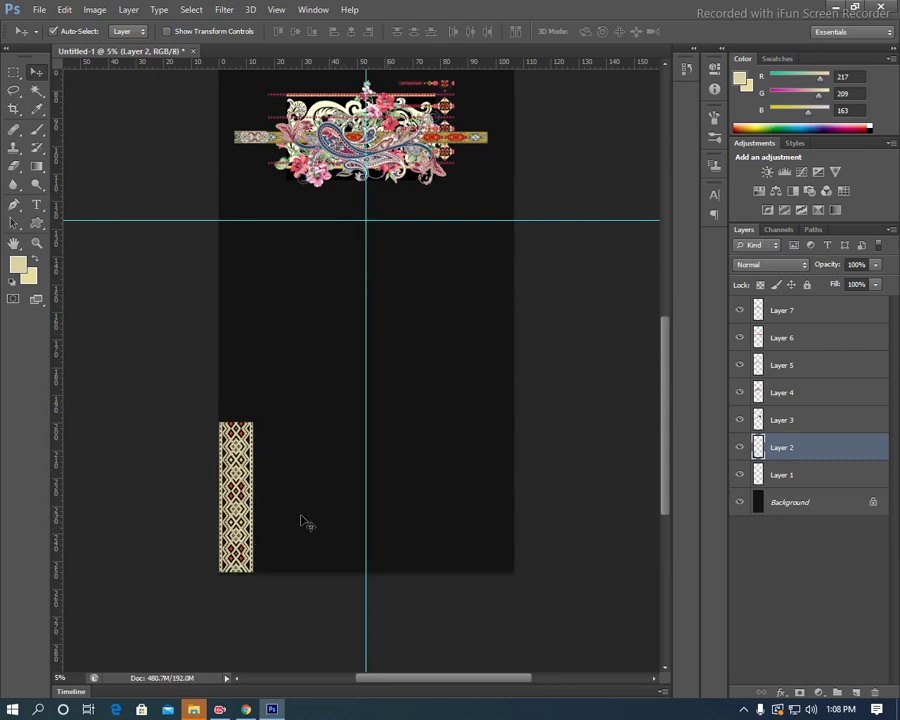
pyautogui.hotkey('ctrl', 'j')
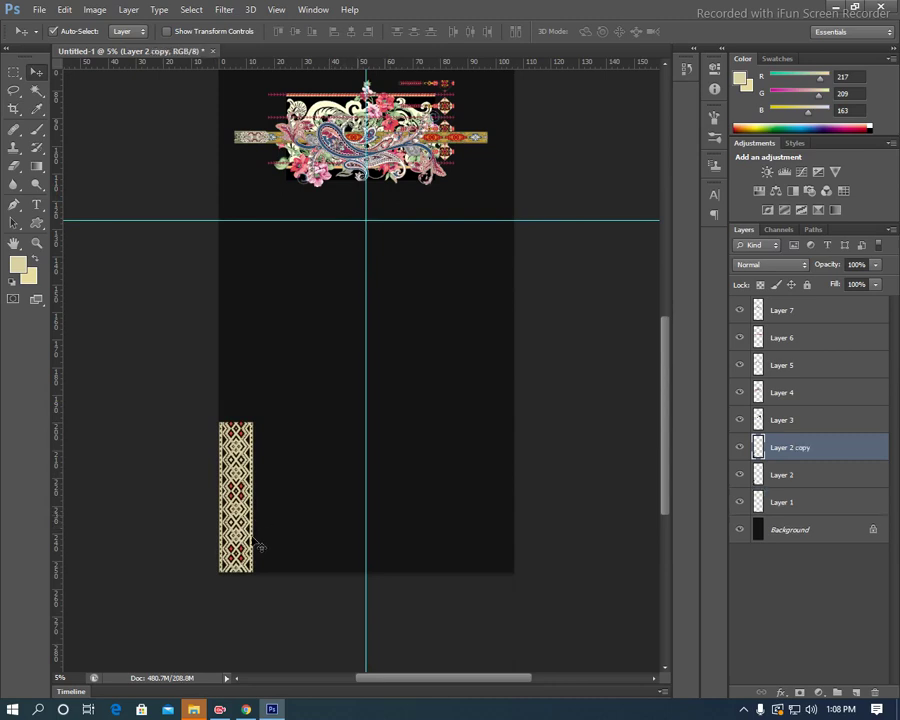
pyautogui.moveTo(238, 540); pyautogui.dragTo(244, 350)
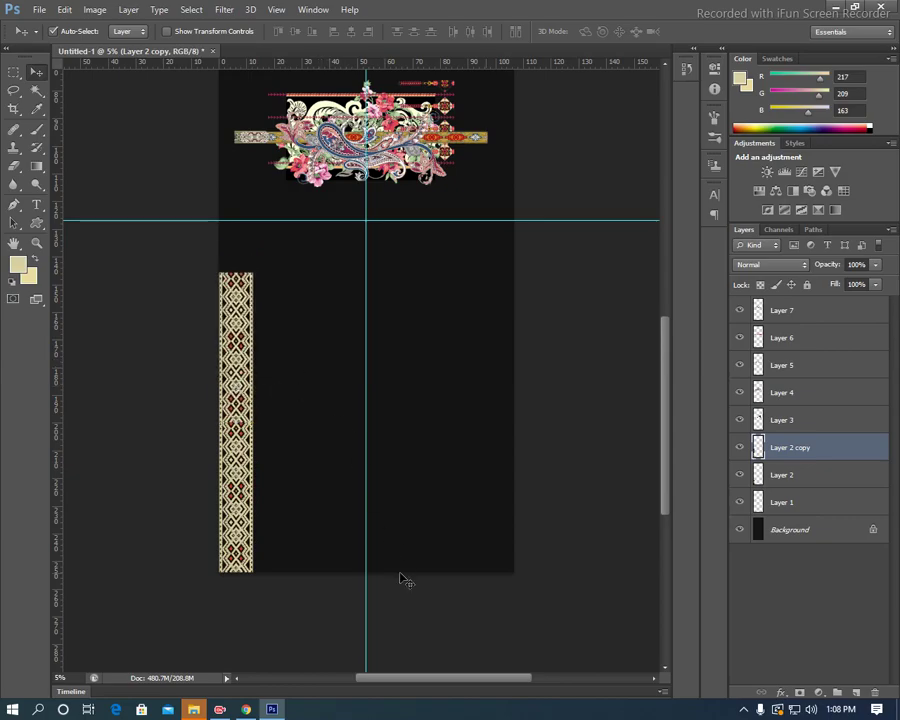
pyautogui.hotkey('ctrl', '+')
pyautogui.hotkey('ctrl', '+')
pyautogui.hotkey('ctrl', '+')
pyautogui.hotkey('ctrl', '+')
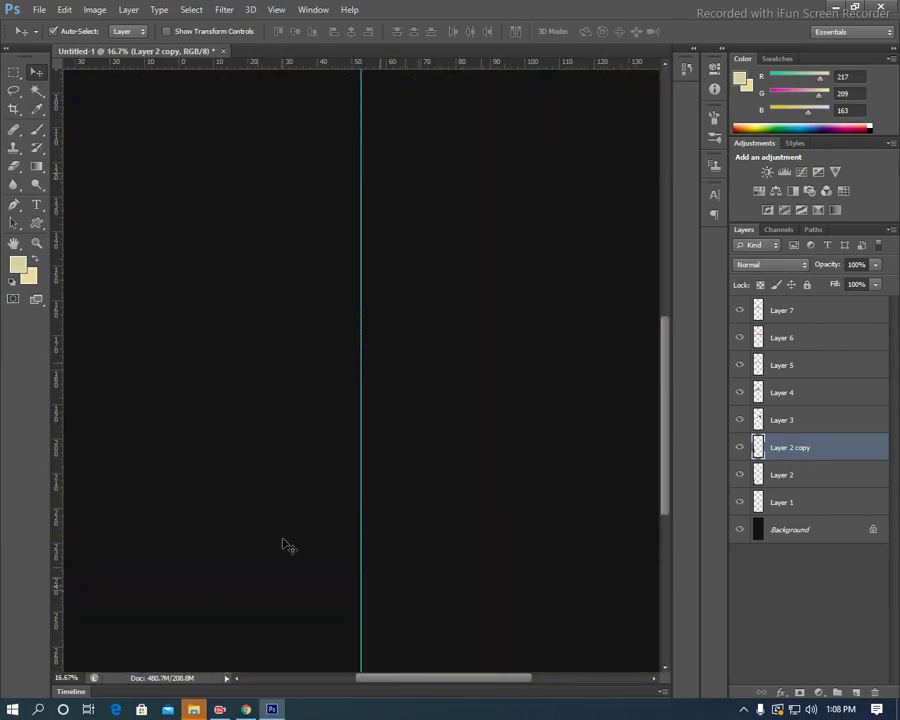
pyautogui.moveTo(200, 411); pyautogui.dragTo(538, 346)
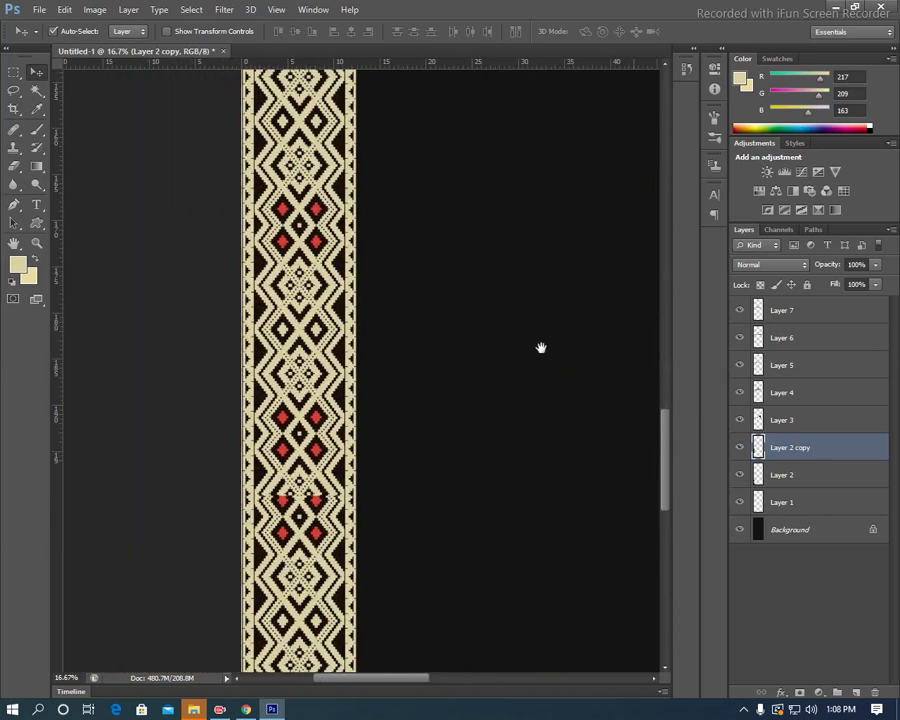
pyautogui.moveTo(328, 532)
pyautogui.mouseDown()
pyautogui.moveTo(318, 510)
pyautogui.moveTo(318, 560)
pyautogui.mouseUp()
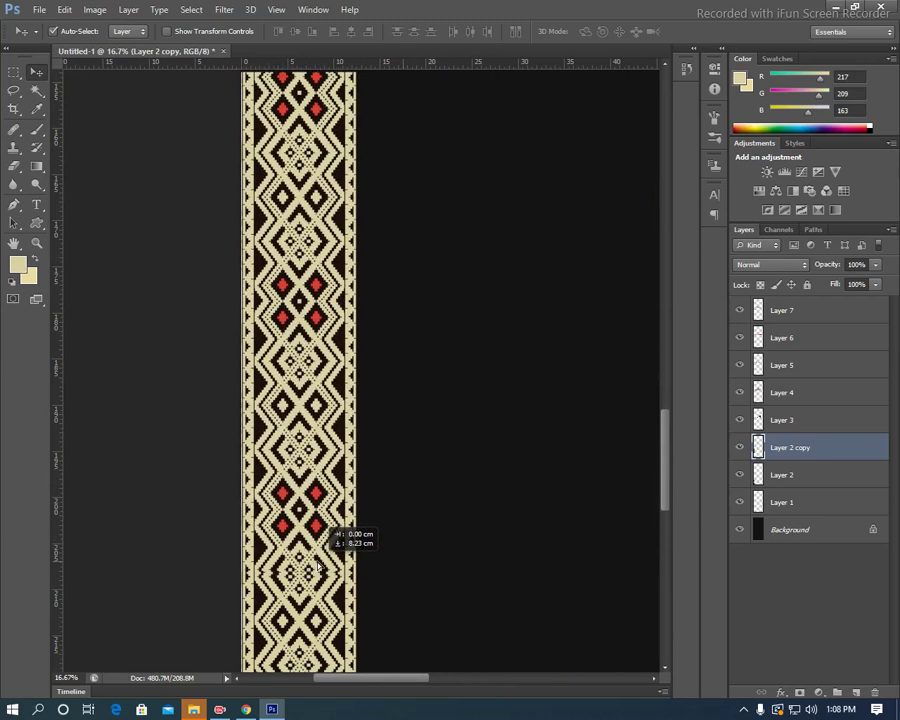
pyautogui.moveTo(318, 560); pyautogui.dragTo(337, 583)
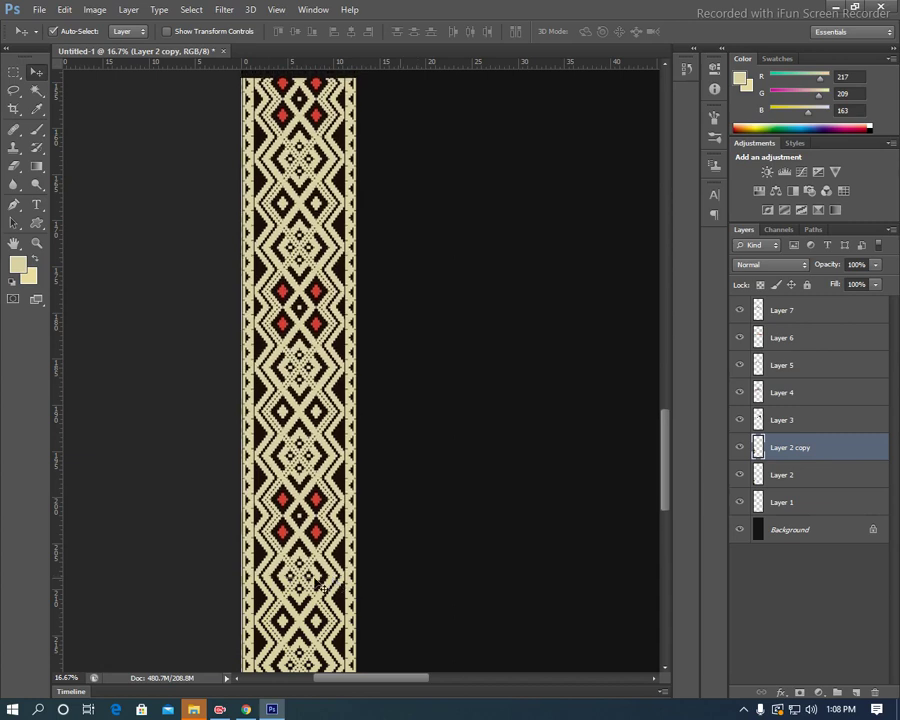
pyautogui.press('Delete')
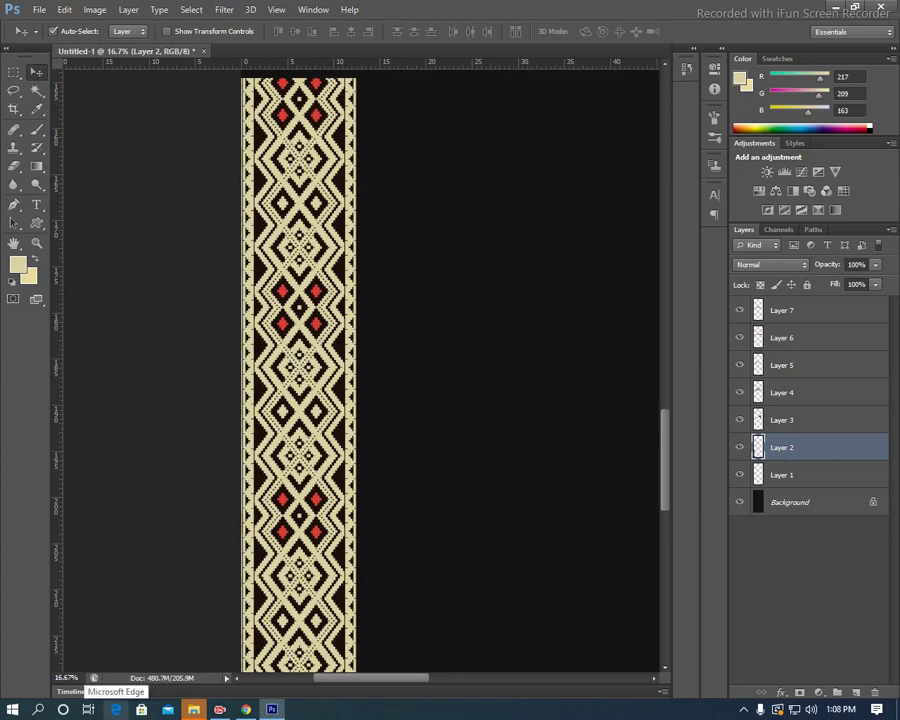
pyautogui.hotkey('ctrl', '-')
pyautogui.hotkey('ctrl', '-')
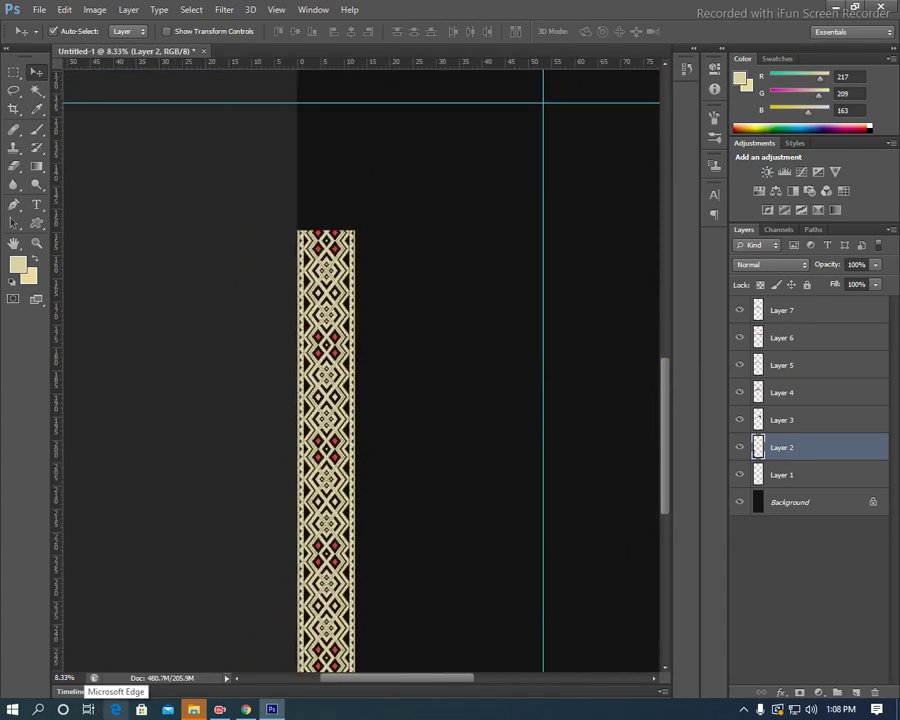
# Duplicate the lattice strip, align the copy above the original, and merge it into Layer 2.
pyautogui.hotkey('ctrl', 'j')
pyautogui.moveTo(314, 559)
pyautogui.mouseDown()
pyautogui.moveTo(477, 249)
pyautogui.moveTo(332, 203)
pyautogui.mouseUp()
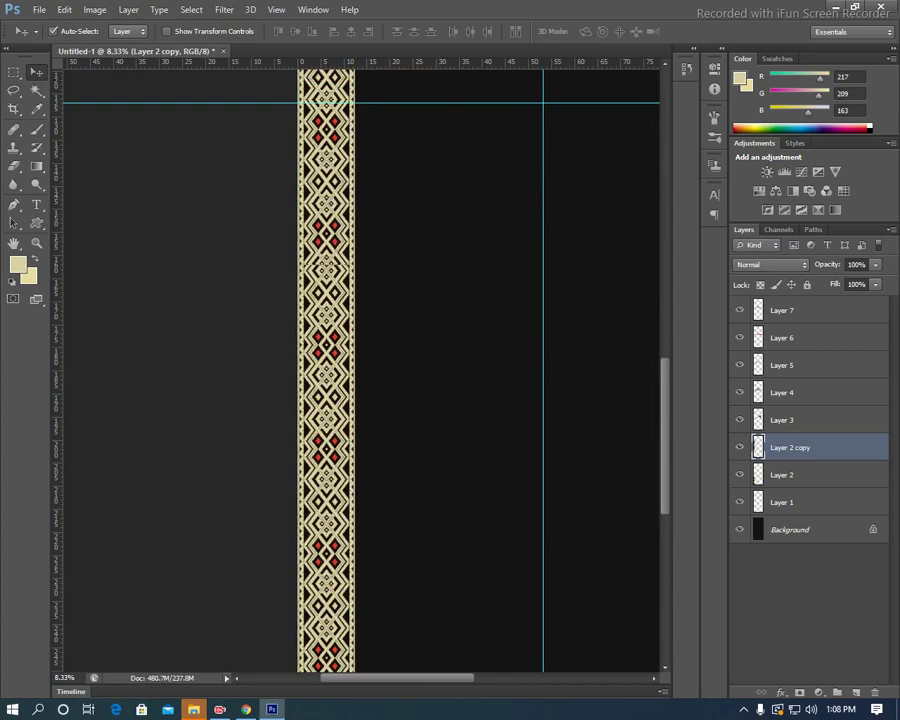
pyautogui.keyDown('alt'); pyautogui.scroll(1, 350, 300); pyautogui.keyUp('alt')
pyautogui.keyDown('alt'); pyautogui.scroll(1, 345, 300); pyautogui.keyUp('alt')
pyautogui.keyDown('alt'); pyautogui.scroll(1, 340, 300); pyautogui.keyUp('alt')
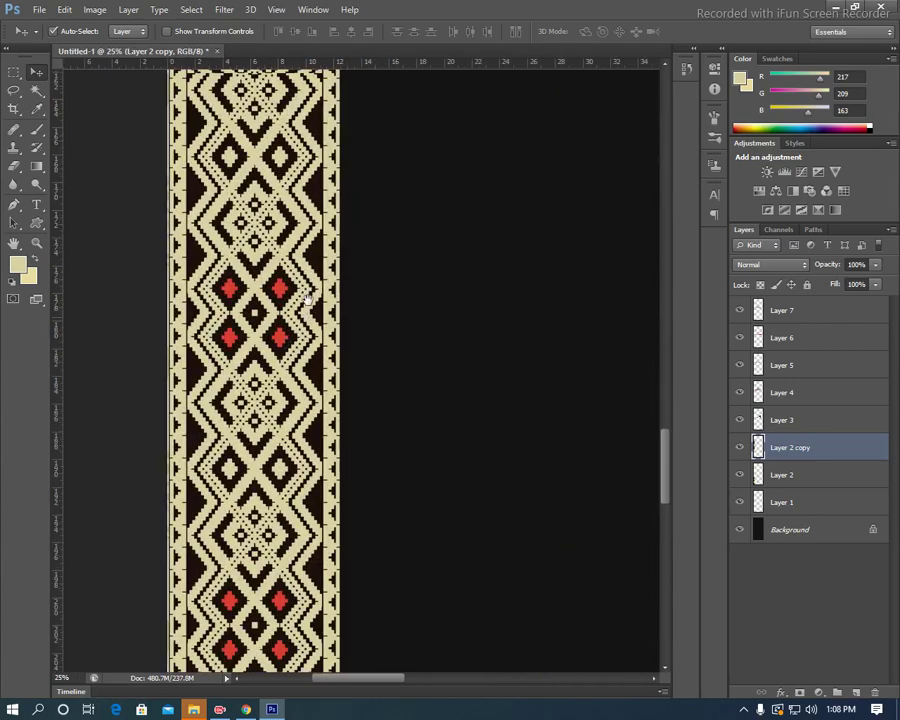
pyautogui.moveTo(285, 310); pyautogui.dragTo(307, 655)
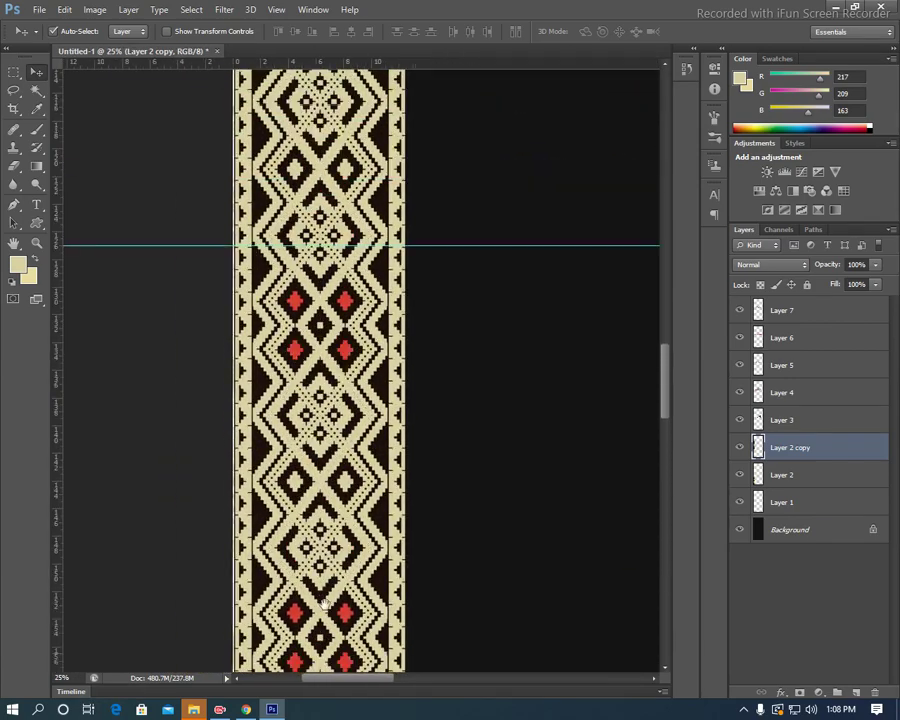
pyautogui.scroll(5, 340, 212)
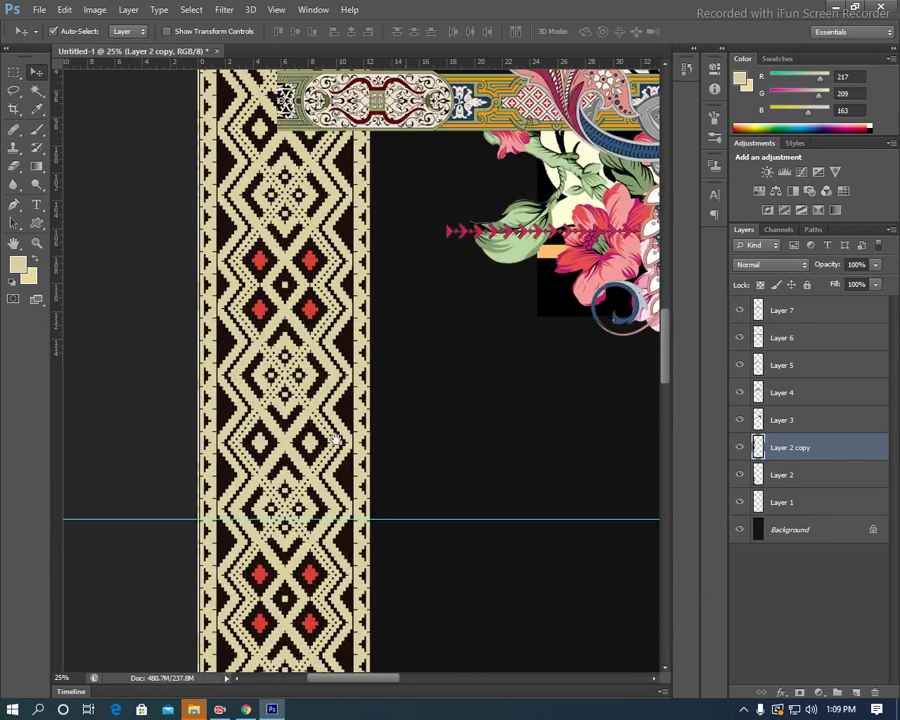
pyautogui.scroll(-8, 340, 212)
pyautogui.scroll(-1, 325, 400)
pyautogui.scroll(-2, 318, 460)
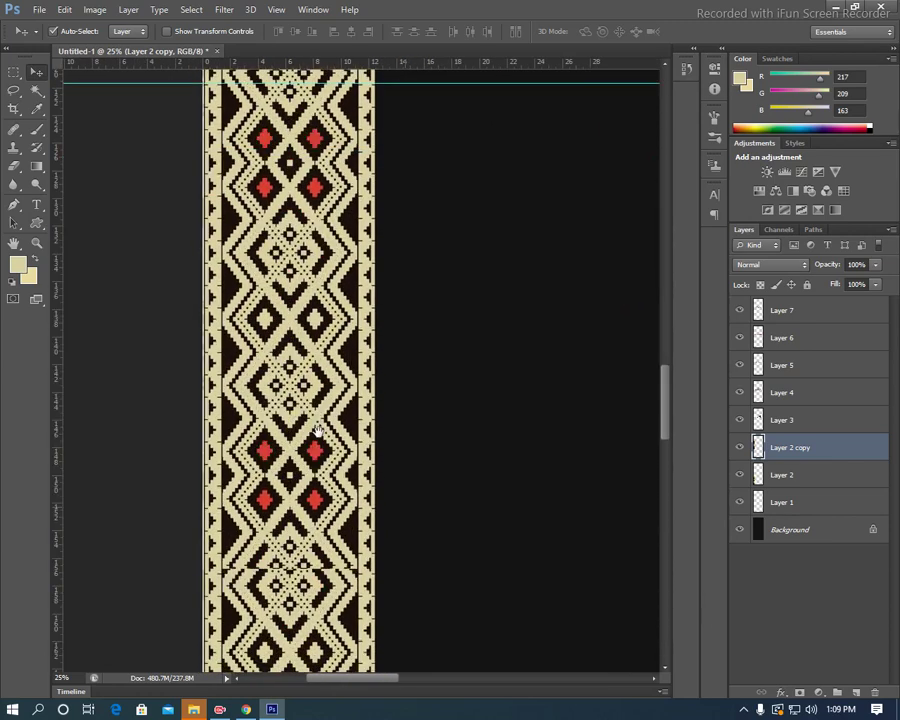
pyautogui.moveTo(313, 484); pyautogui.dragTo(311, 505)
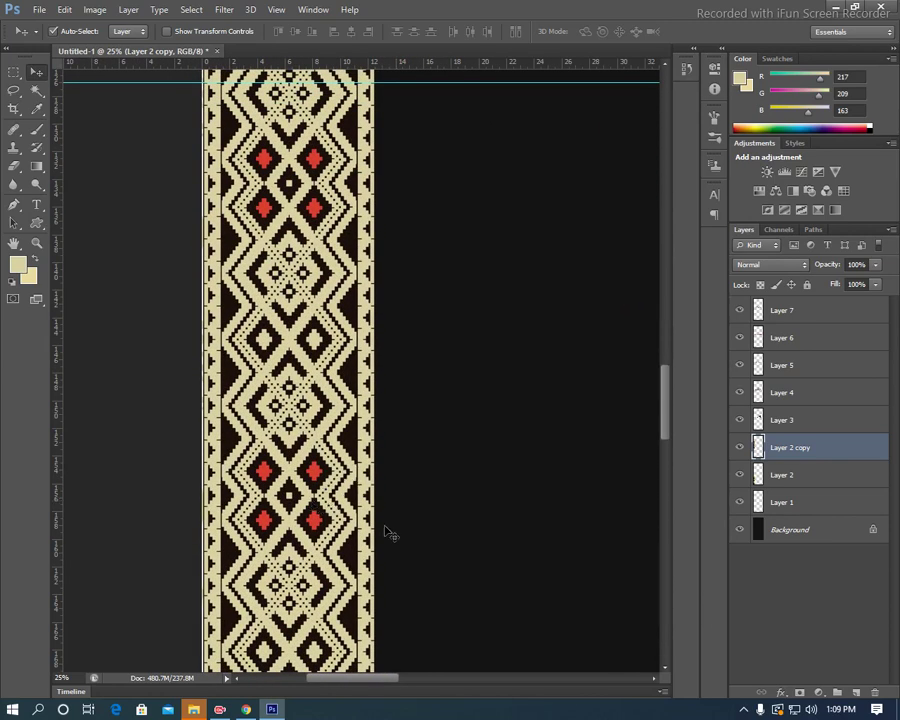
pyautogui.hotkey('ctrl', 'e')
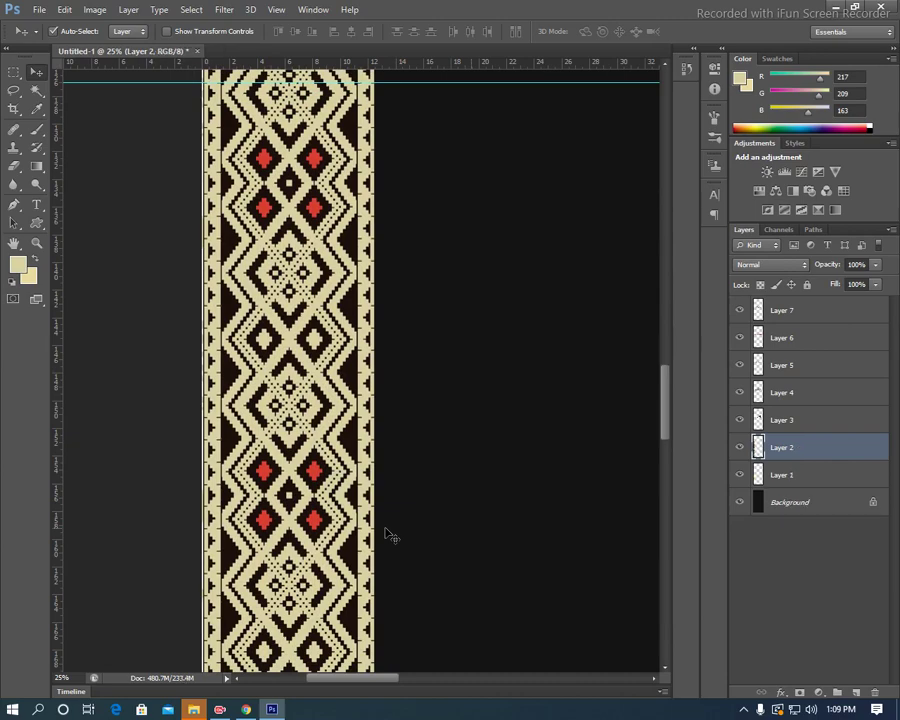
# Add another strip copy on the left column, join it seamlessly, and merge it into Layer 2.
pyautogui.hotkey('ctrl', '-')
pyautogui.hotkey('ctrl', '-')
pyautogui.hotkey('ctrl', '-')
pyautogui.hotkey('ctrl', '-')
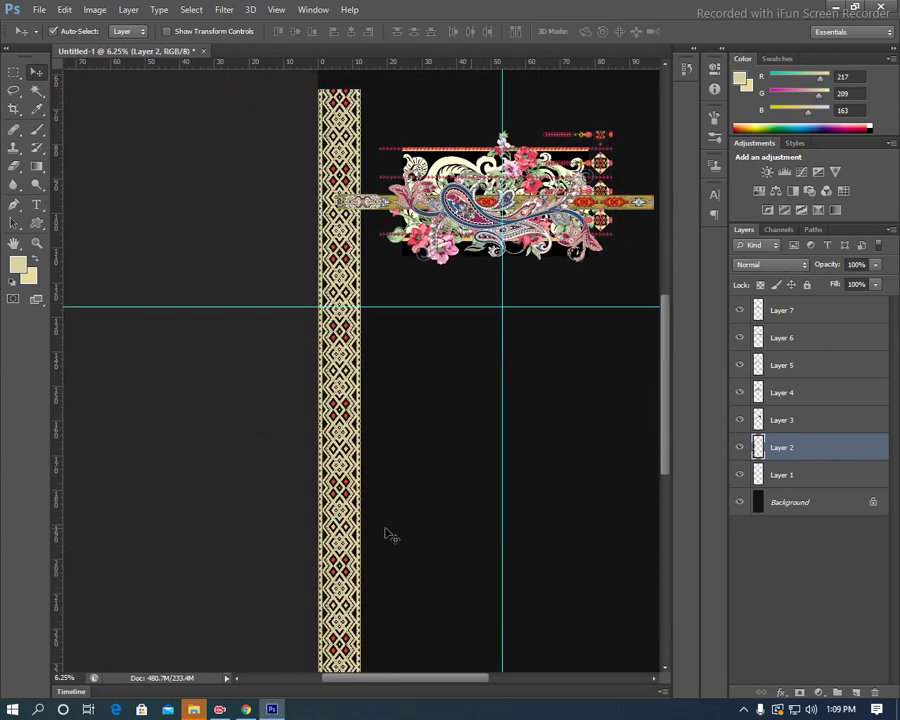
pyautogui.hotkey('ctrl', '-')
pyautogui.moveTo(413, 414); pyautogui.dragTo(390, 590)
pyautogui.hotkey('ctrl', 'j')
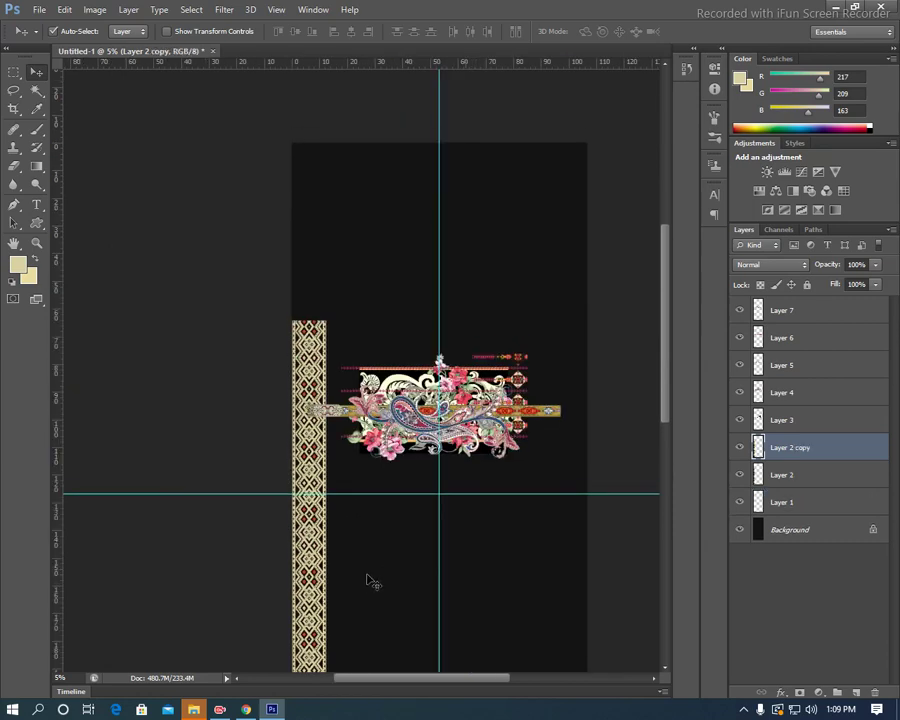
pyautogui.moveTo(325, 598); pyautogui.dragTo(367, 470)
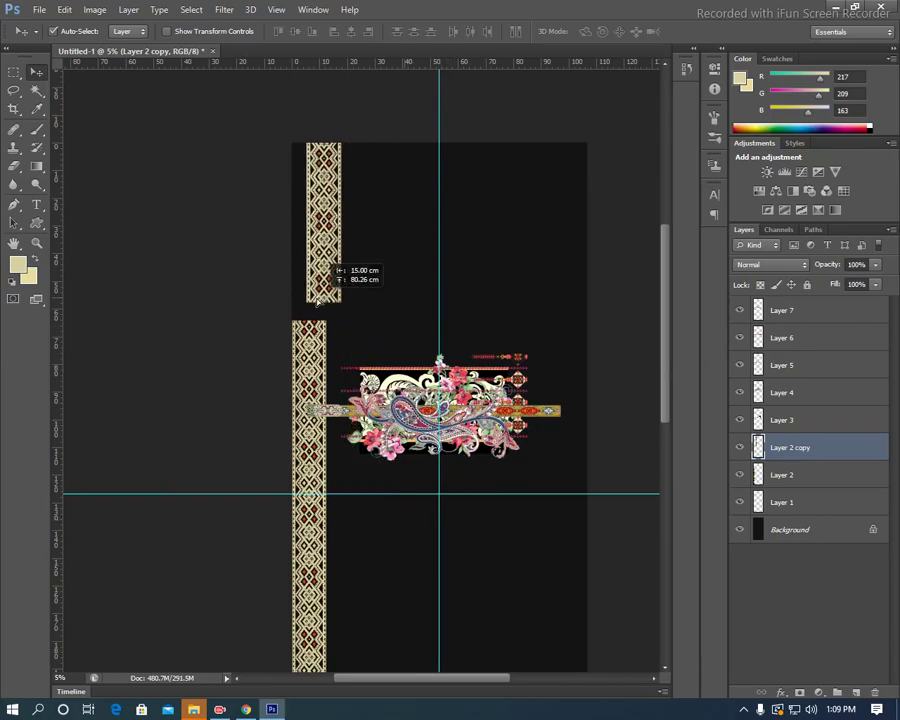
pyautogui.moveTo(367, 470); pyautogui.dragTo(328, 290)
pyautogui.scroll(2, 422, 476)
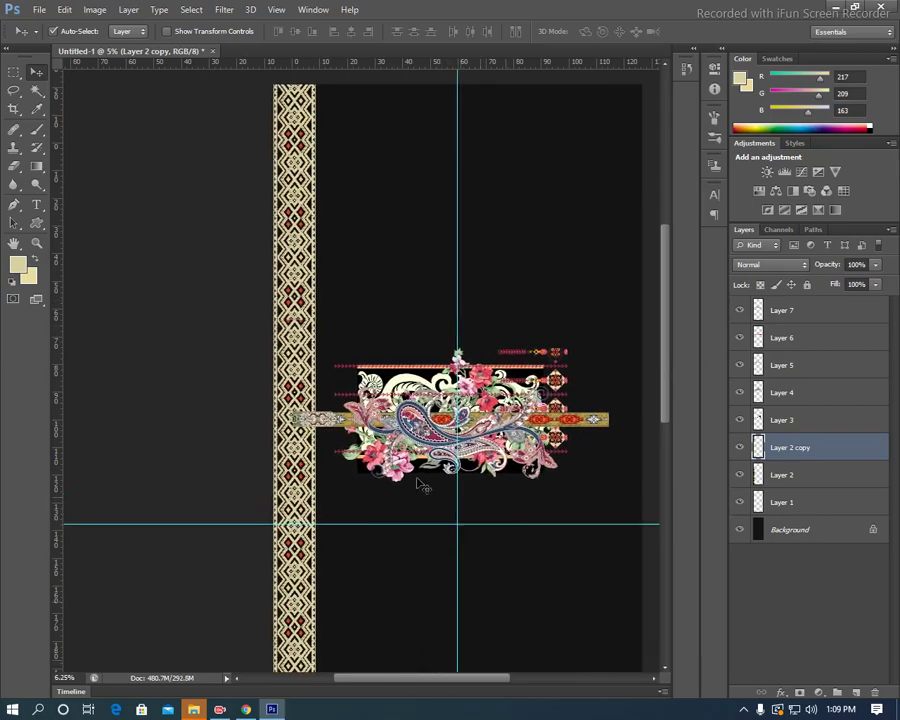
pyautogui.scroll(2, 331, 342)
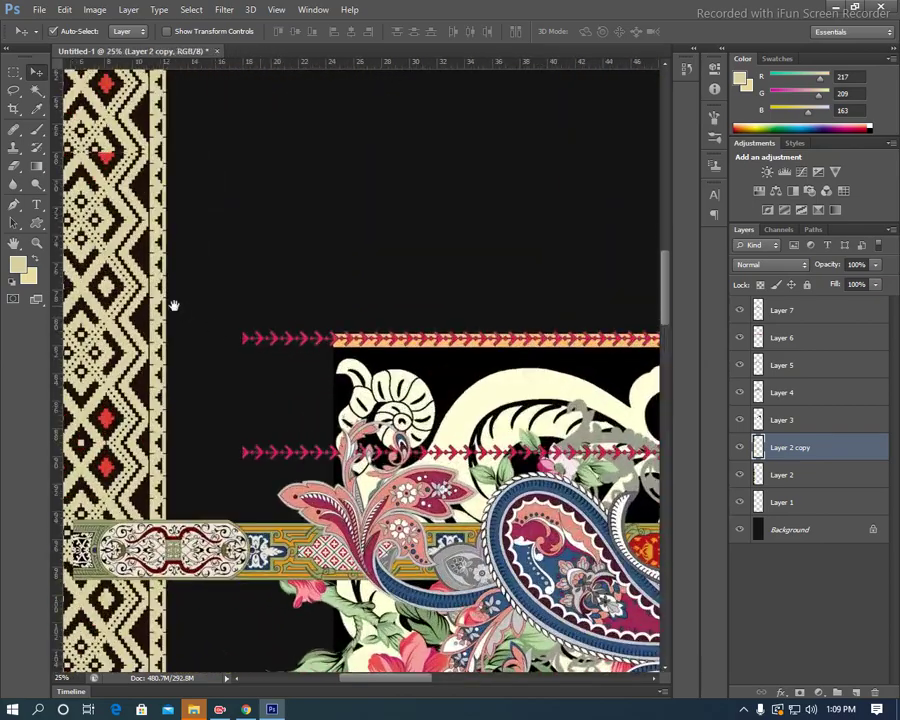
pyautogui.scroll(1, 300, 455)
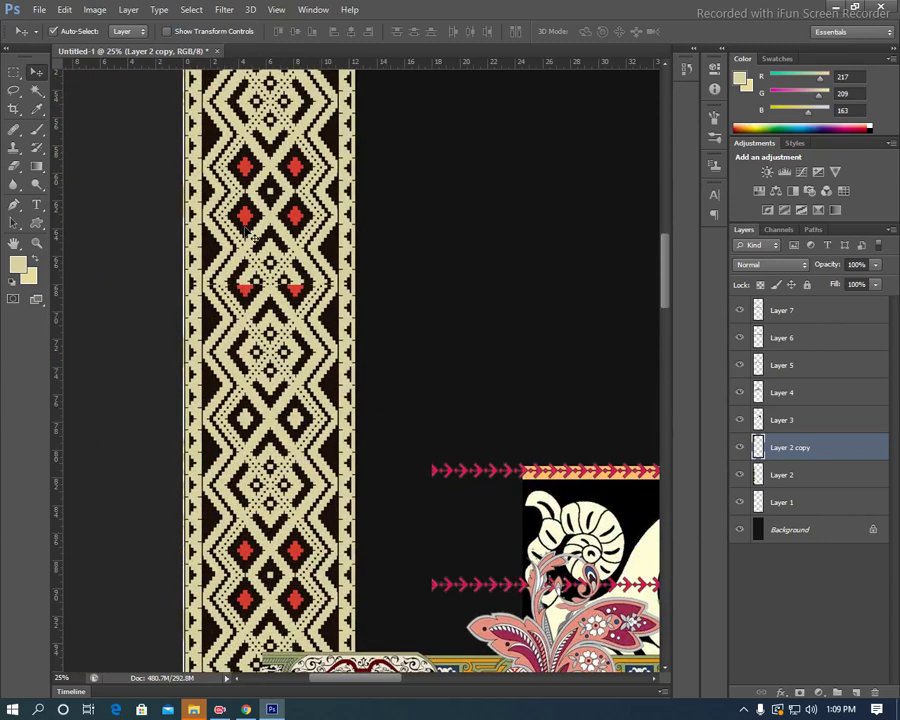
pyautogui.moveTo(290, 214); pyautogui.dragTo(285, 250)
pyautogui.moveTo(263, 290); pyautogui.dragTo(267, 326)
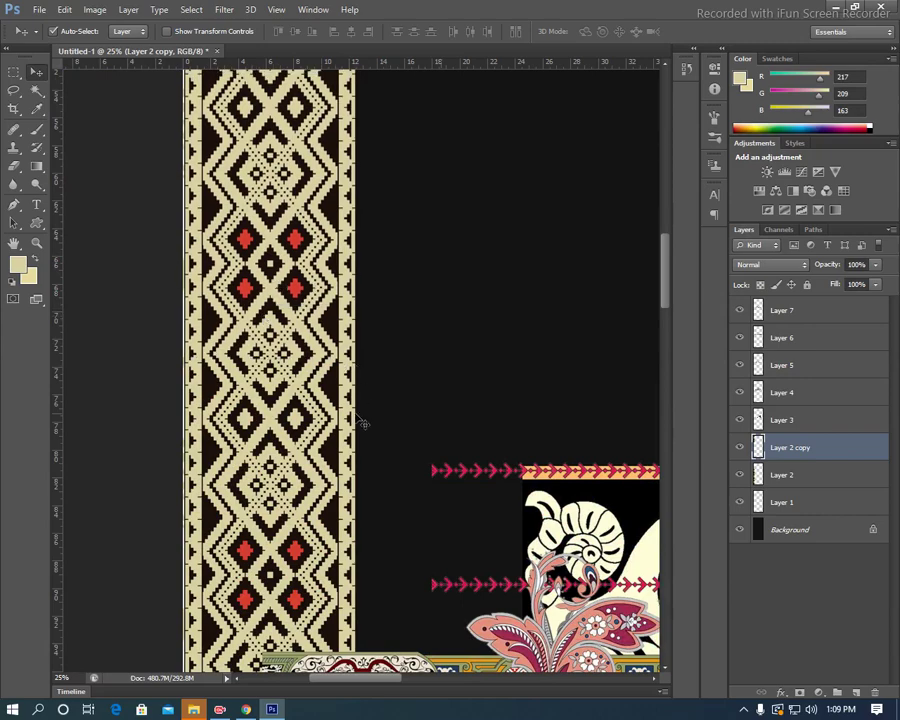
pyautogui.hotkey('ctrl', 'e')
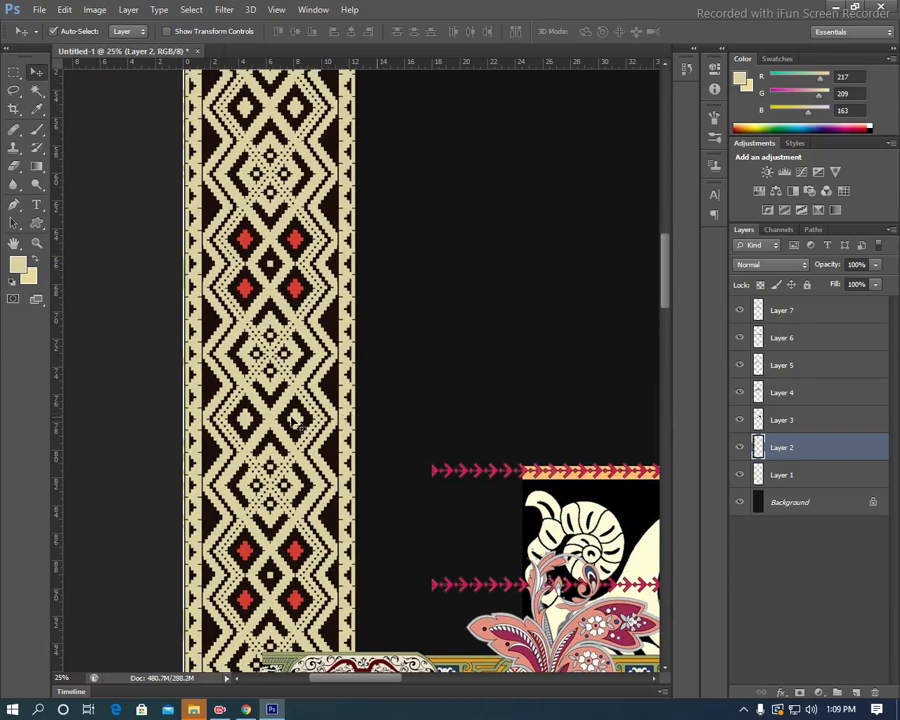
pyautogui.hotkey('ctrl', '-')
pyautogui.hotkey('ctrl', '-')
pyautogui.hotkey('ctrl', '-')
pyautogui.hotkey('ctrl', '-')
pyautogui.hotkey('ctrl', '-')
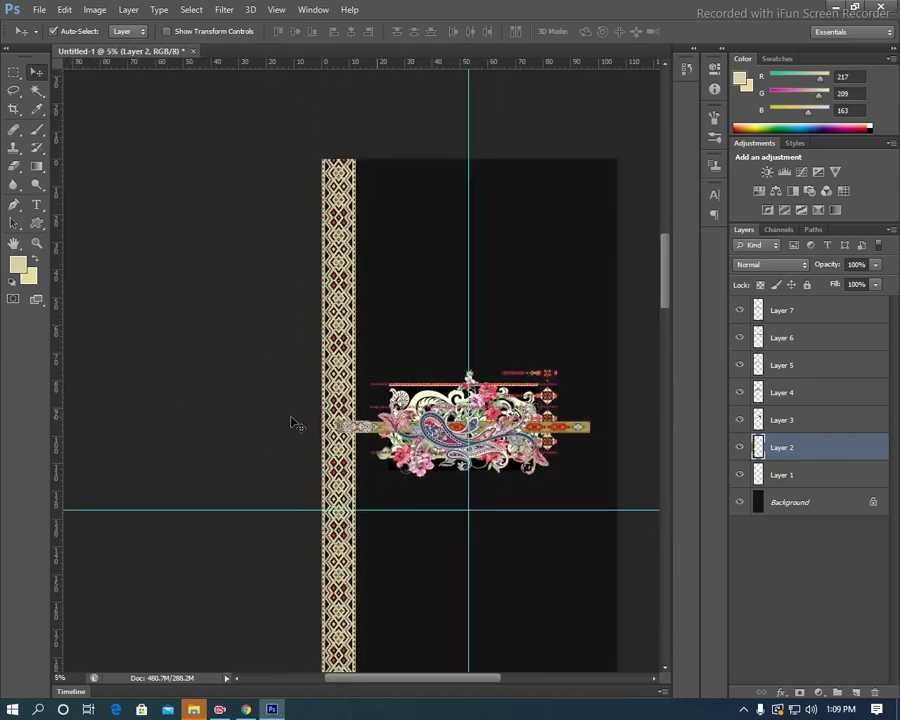
# Raise the lattice strip and scale it proportionally to about 78%.
pyautogui.hotkey('ctrl', 't')
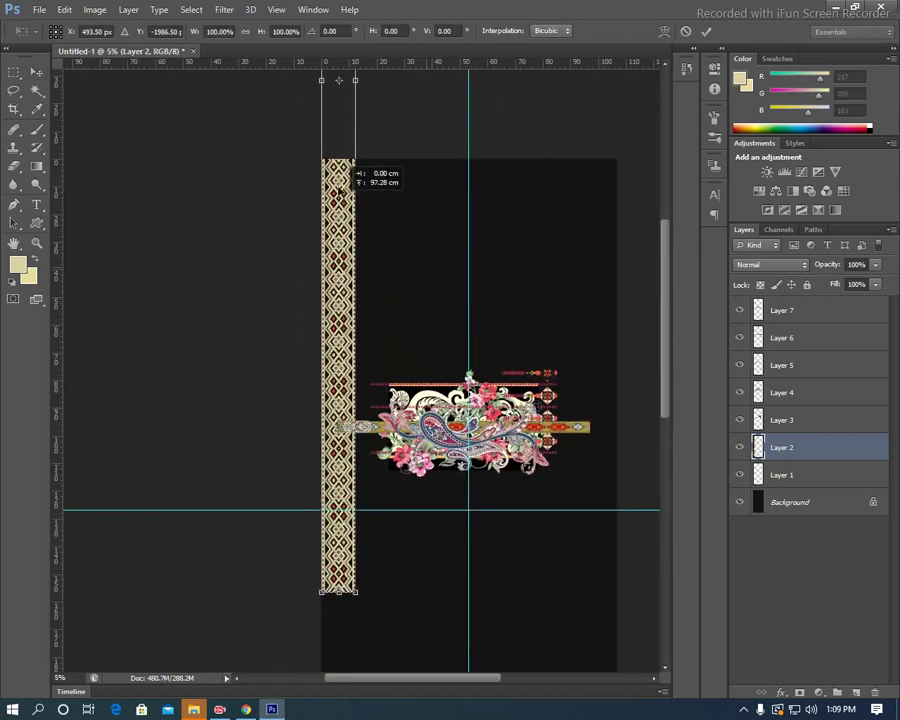
pyautogui.moveTo(365, 215); pyautogui.dragTo(365, 140)
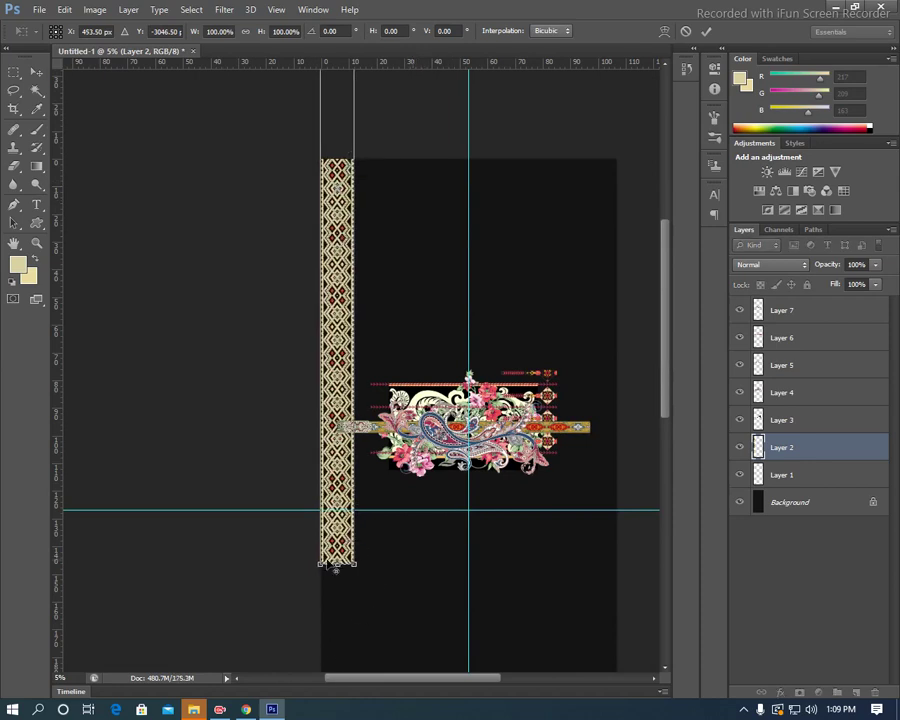
pyautogui.moveTo(320, 564); pyautogui.dragTo(324, 450)
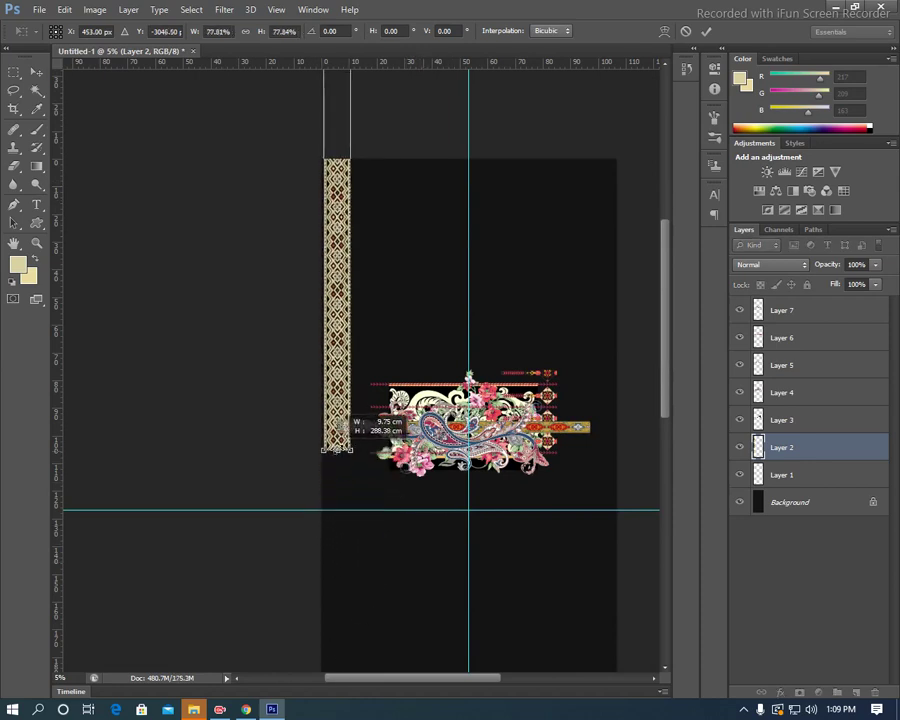
pyautogui.press('Return')
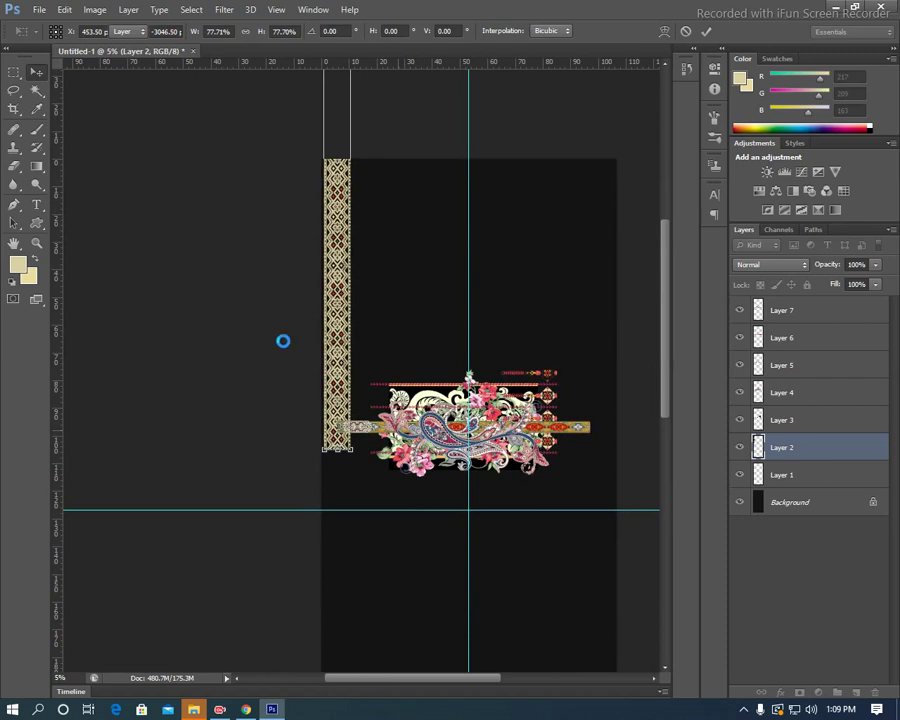
# Position the strip flush against the left edge, running down to the canvas bottom.
pyautogui.moveTo(343, 365)
pyautogui.mouseDown()
pyautogui.moveTo(333, 622)
pyautogui.moveTo(378, 328)
pyautogui.mouseUp()
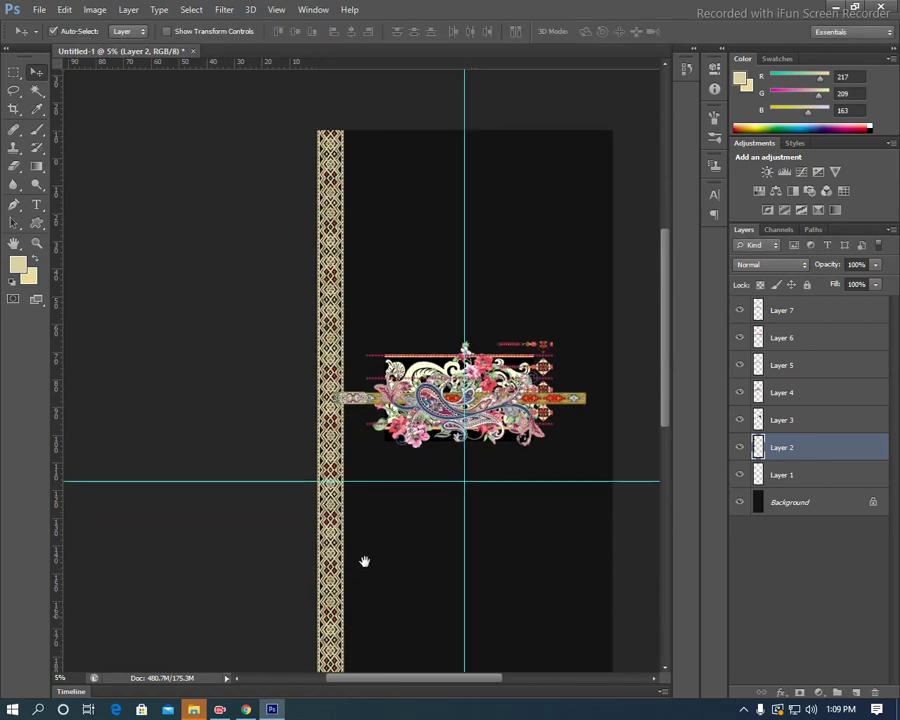
pyautogui.moveTo(342, 378); pyautogui.dragTo(344, 544)
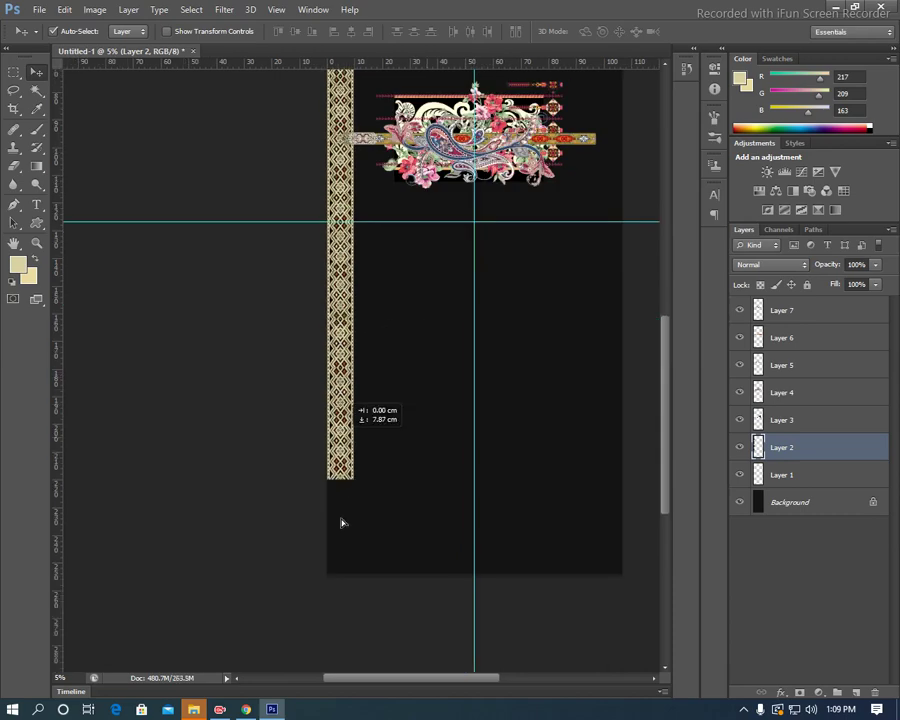
pyautogui.moveTo(420, 390); pyautogui.dragTo(410, 644)
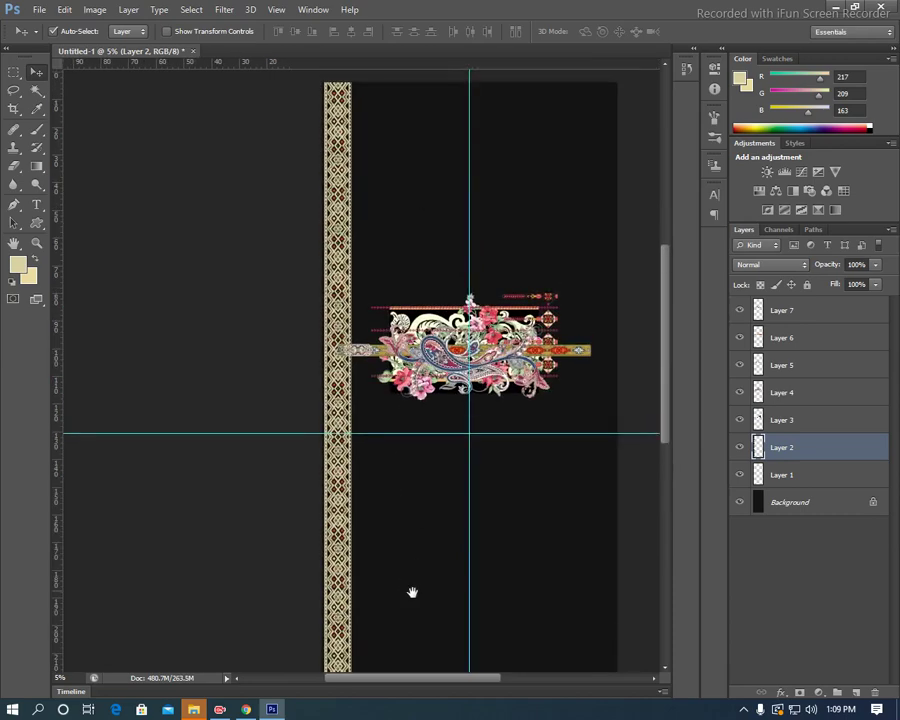
pyautogui.moveTo(405, 548); pyautogui.dragTo(392, 288)
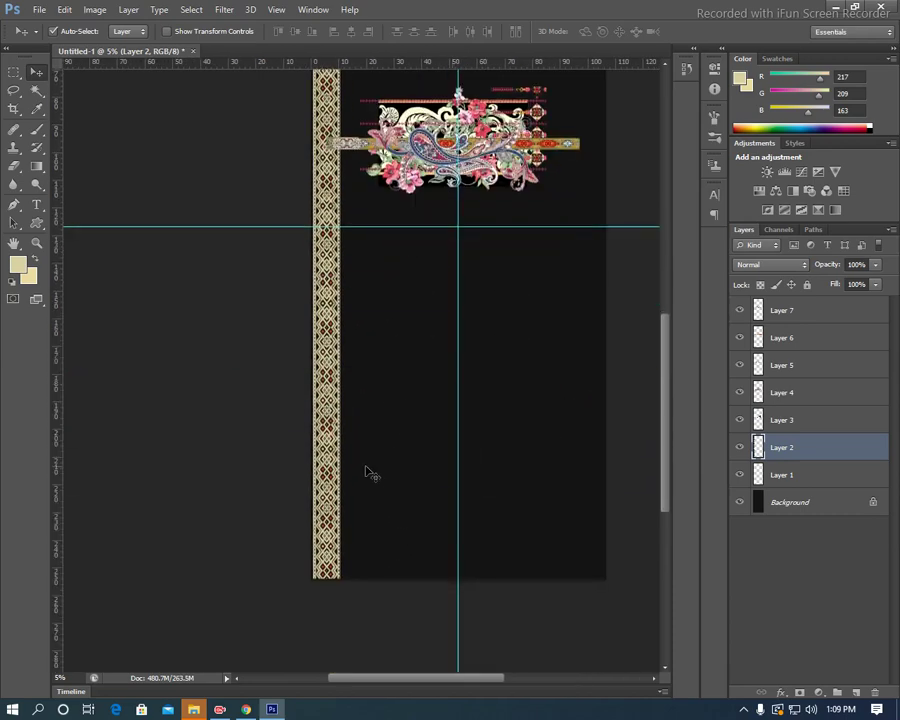
pyautogui.moveTo(326, 492)
pyautogui.mouseDown()
pyautogui.moveTo(340, 500)
pyautogui.moveTo(329, 493)
pyautogui.mouseUp()
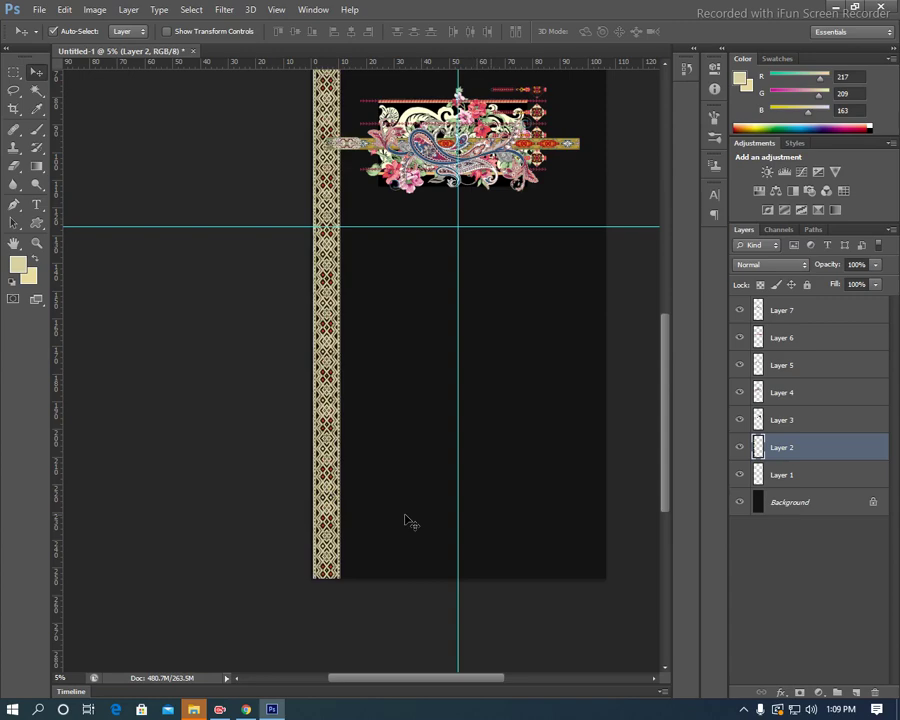
# Mirror the lattice border onto the right edge with Flip Horizontal.
pyautogui.hotkey('ctrl', 'a')
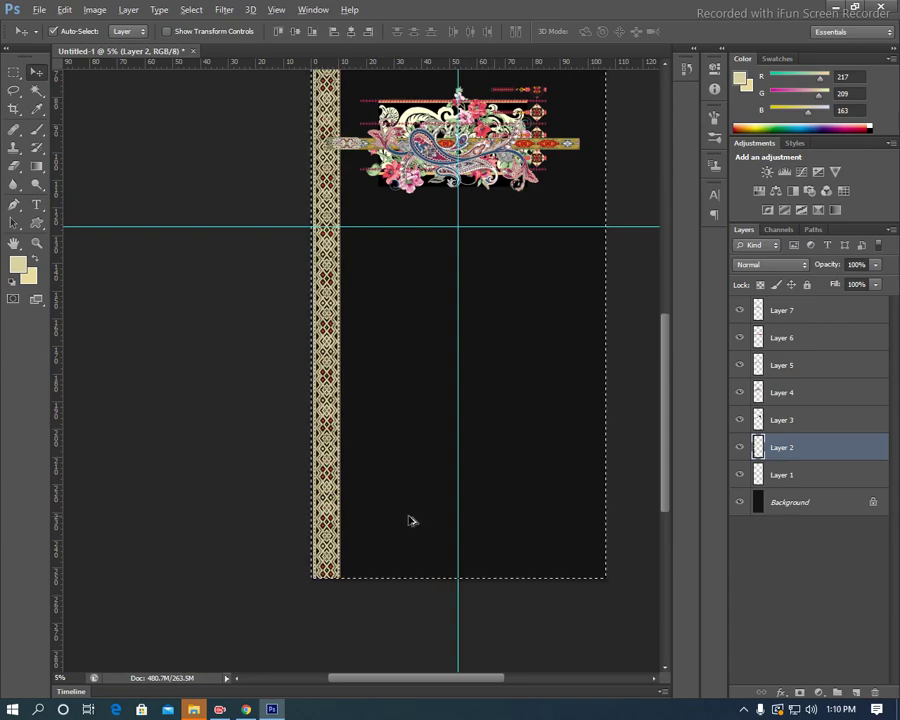
pyautogui.hotkey('alt', 'e')
pyautogui.press('a')
pyautogui.press('Escape')
pyautogui.press('Escape')
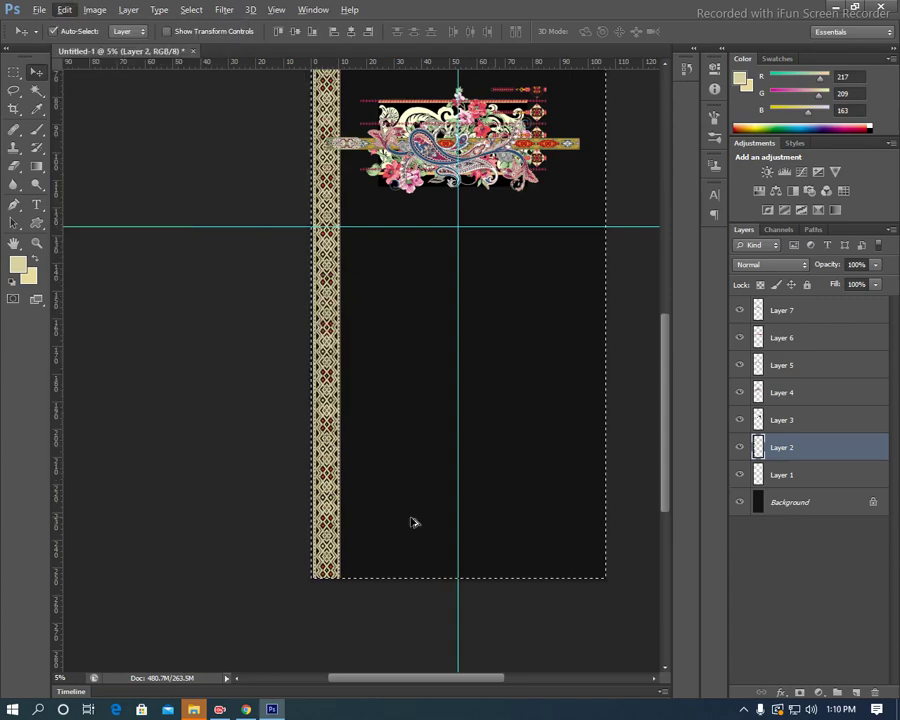
pyautogui.hotkey('alt', 'e')
pyautogui.press('a')
pyautogui.press('h')
pyautogui.hotkey('ctrl', 'd')
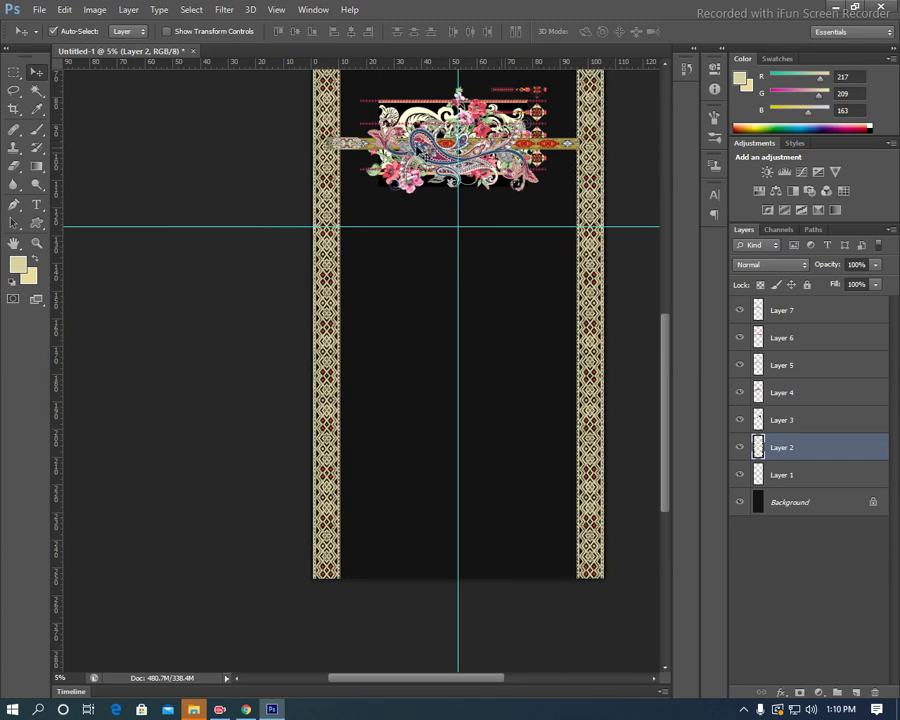
# Move the Layer 7 paisley ornament down onto the right border.
pyautogui.click(419, 141)
pyautogui.moveTo(422, 143); pyautogui.dragTo(432, 156)
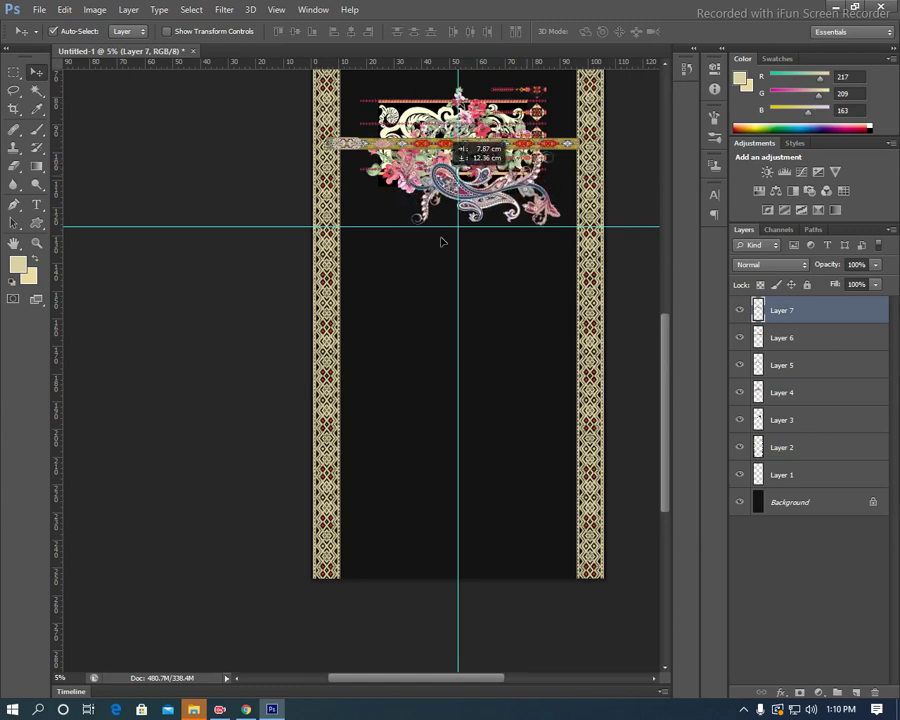
pyautogui.moveTo(432, 156); pyautogui.dragTo(597, 268)
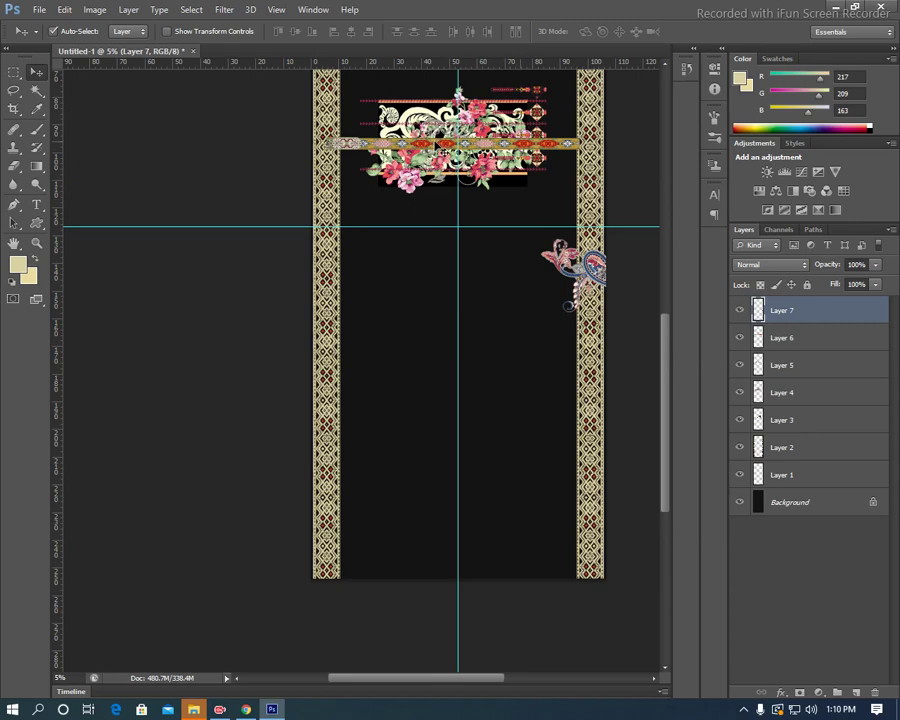
# Move the Layer 3 scrollwork ornament to mid-canvas, scale it to about 53%, and rotate it 90° CW.
pyautogui.moveTo(485, 152); pyautogui.dragTo(460, 323)
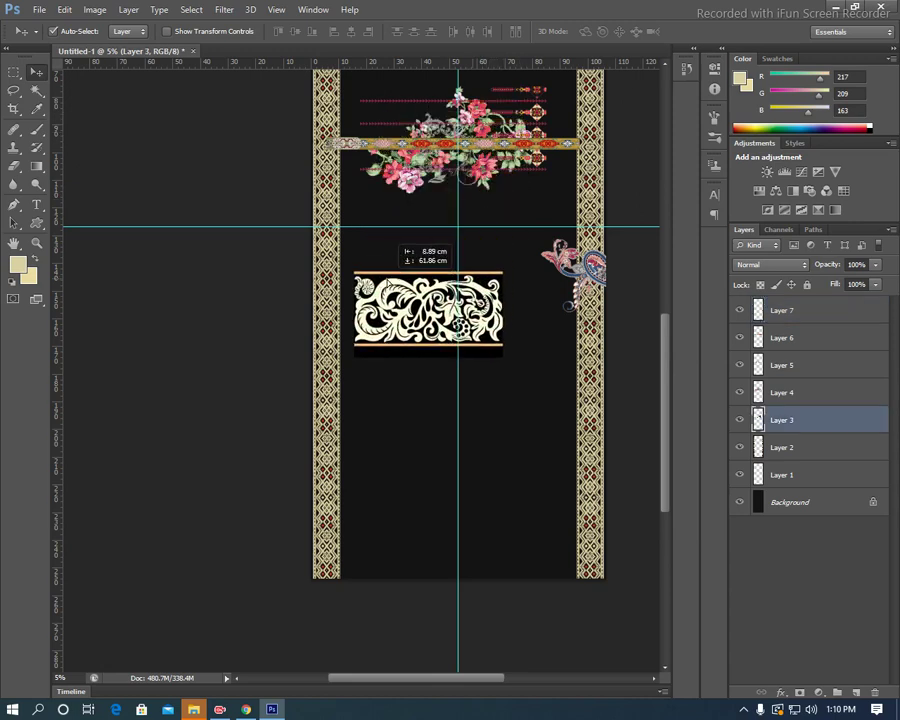
pyautogui.hotkey('ctrl', 't')
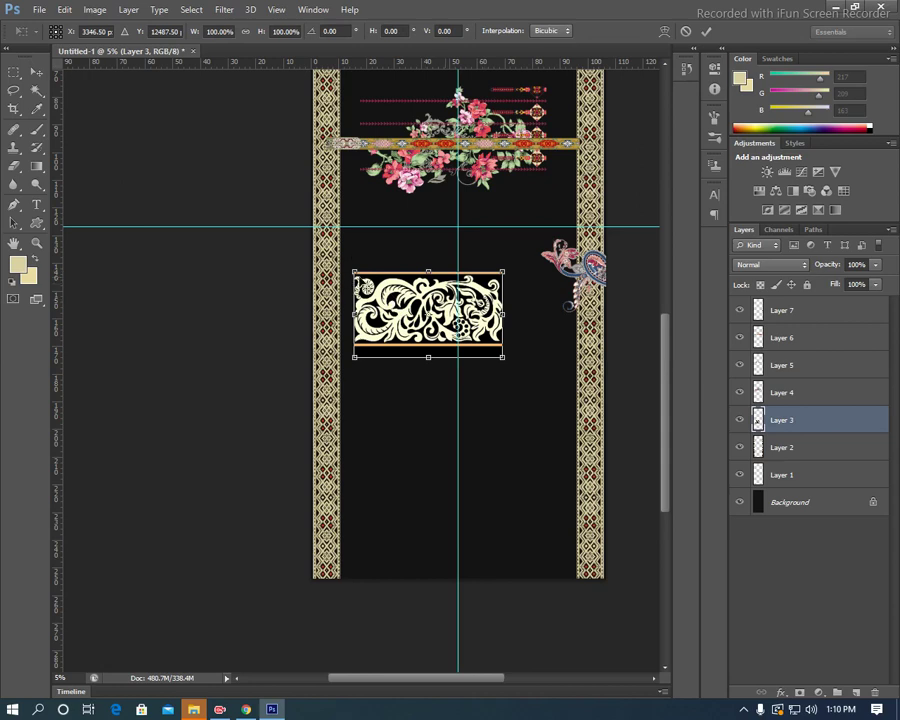
pyautogui.moveTo(354, 271); pyautogui.dragTo(389, 292)
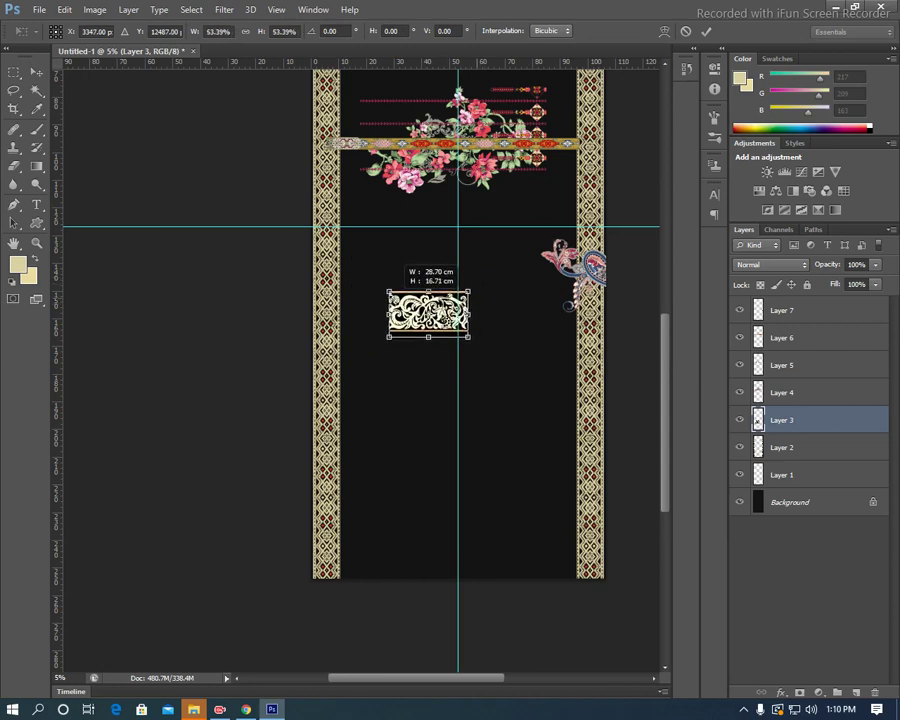
pyautogui.press('Return')
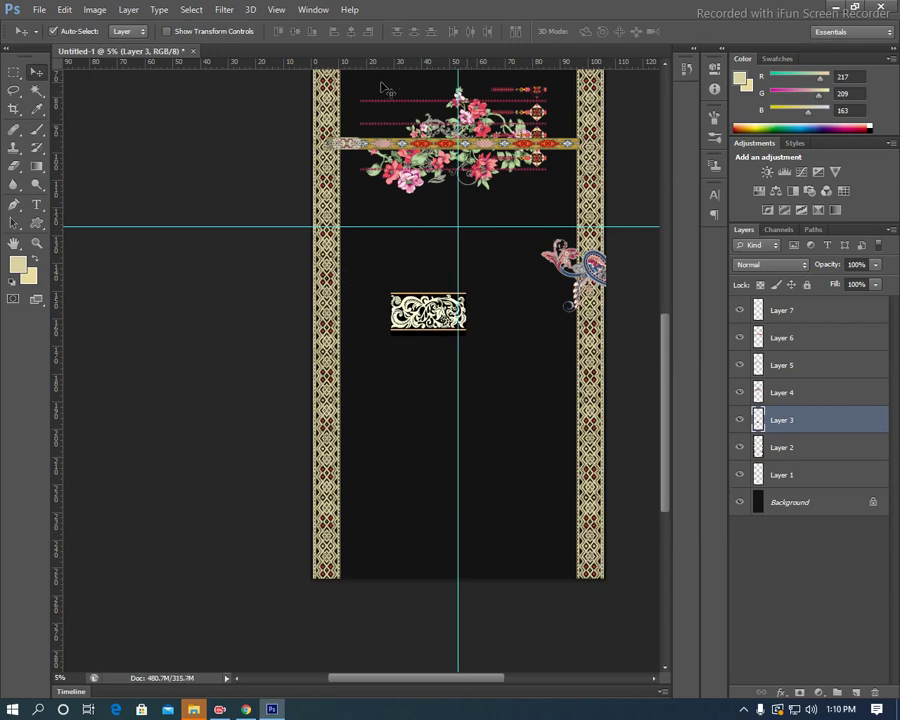
pyautogui.hotkey('ctrl', 't')
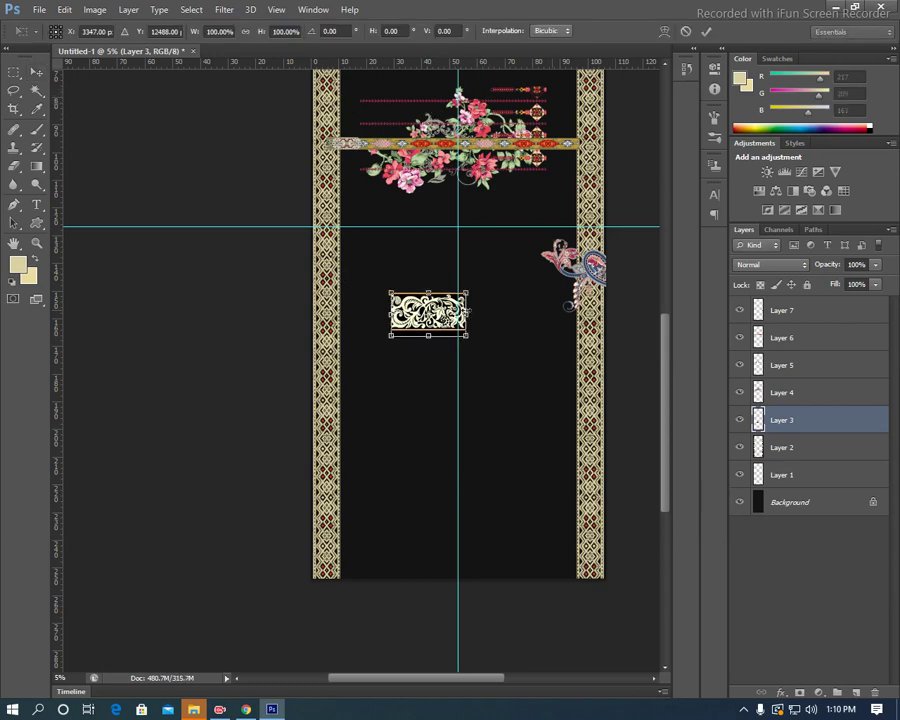
pyautogui.rightClick(463, 314)
pyautogui.click(515, 486)
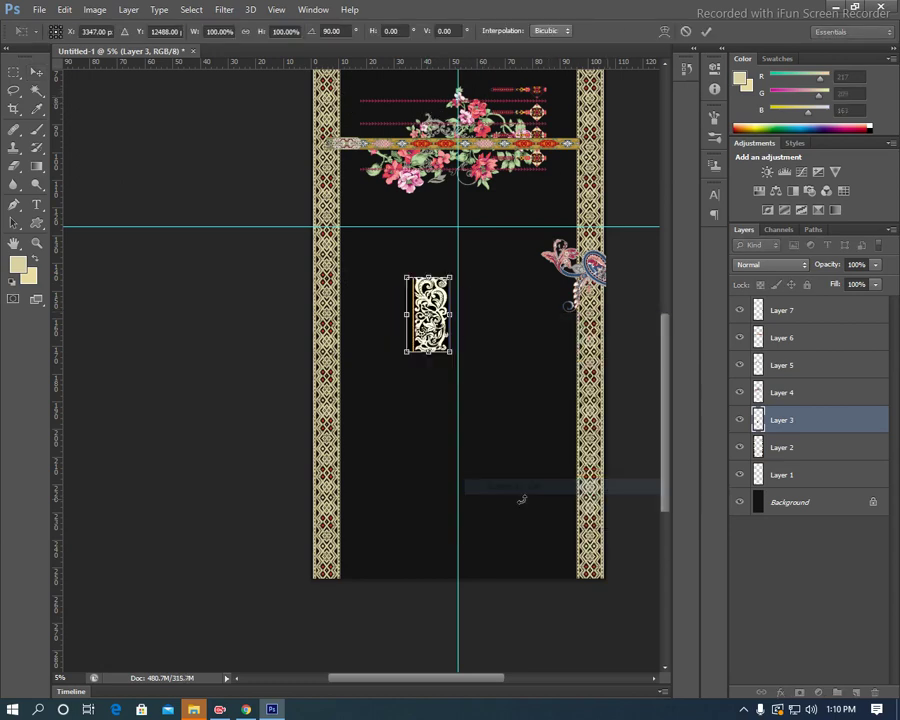
pyautogui.press('Return')
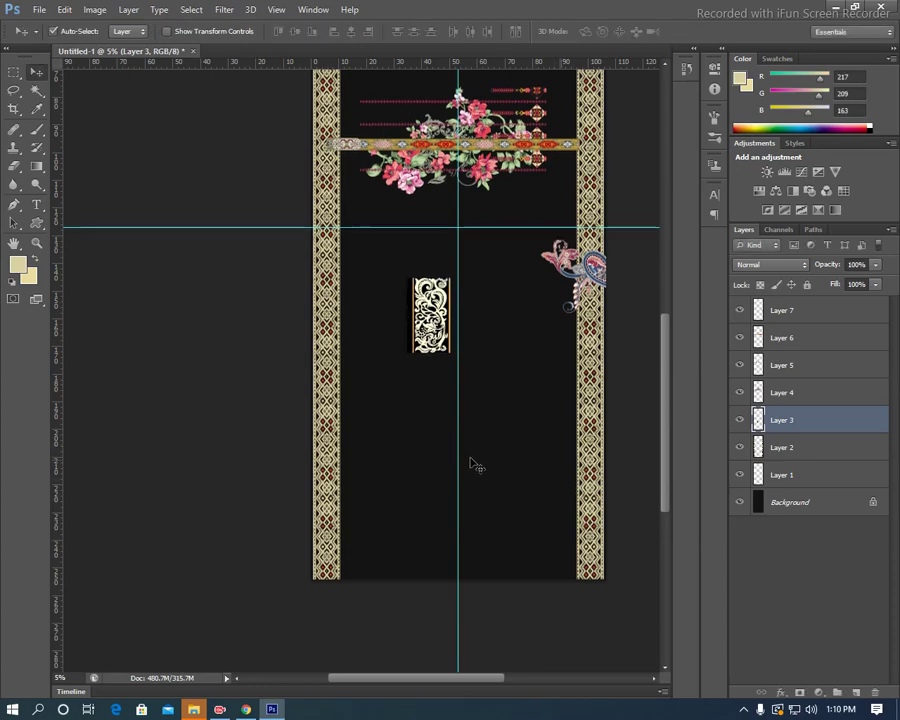
pyautogui.hotkey('ctrl', '+')
pyautogui.hotkey('ctrl', '+')
pyautogui.hotkey('ctrl', '+')
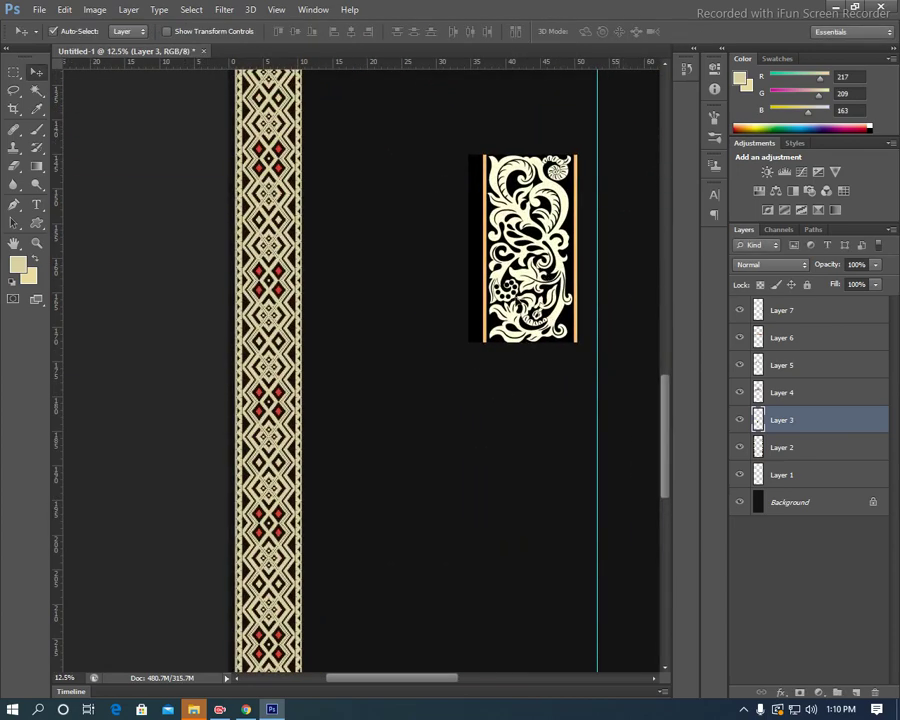
# Move the ornament beside the left lattice border and put Layer 3 below Layer 2.
pyautogui.moveTo(535, 250); pyautogui.dragTo(373, 420)
pyautogui.scroll(-3, 432, 320)
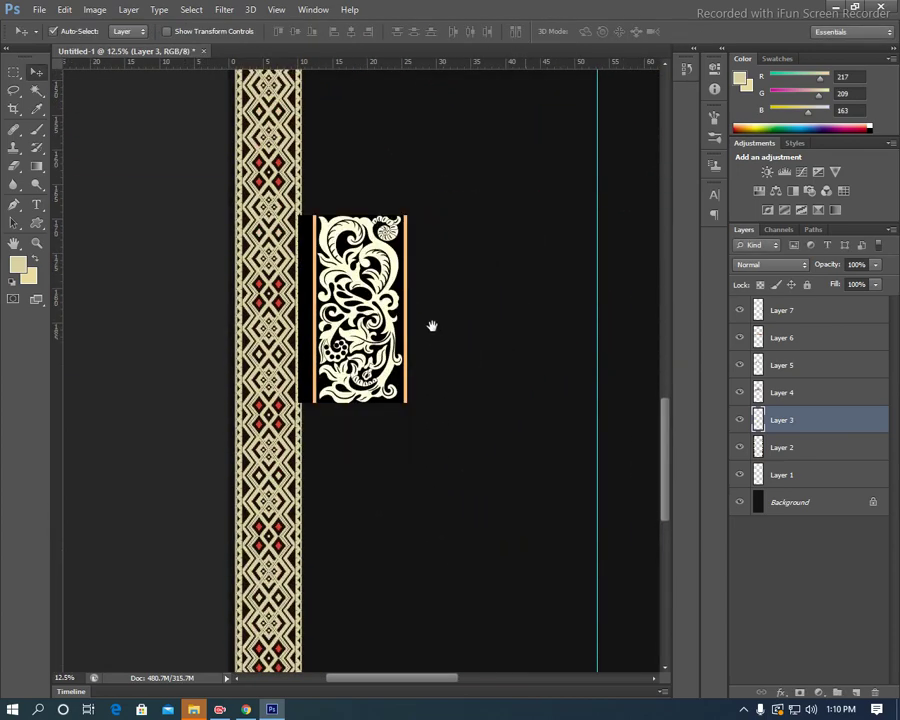
pyautogui.scroll(-2, 430, 316)
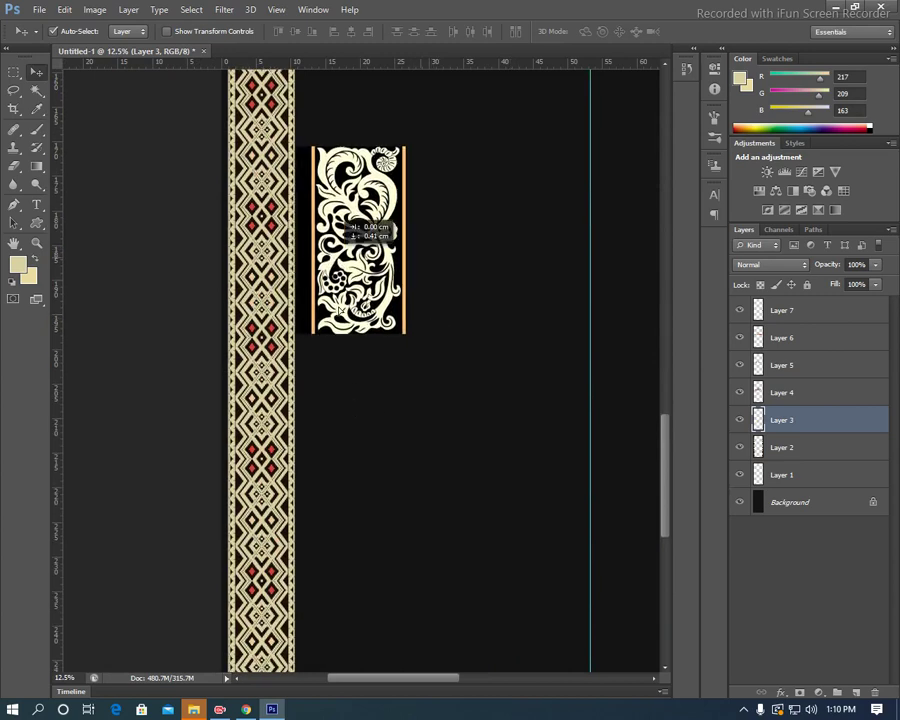
pyautogui.moveTo(350, 230); pyautogui.dragTo(350, 417)
pyautogui.moveTo(826, 415); pyautogui.dragTo(752, 462)
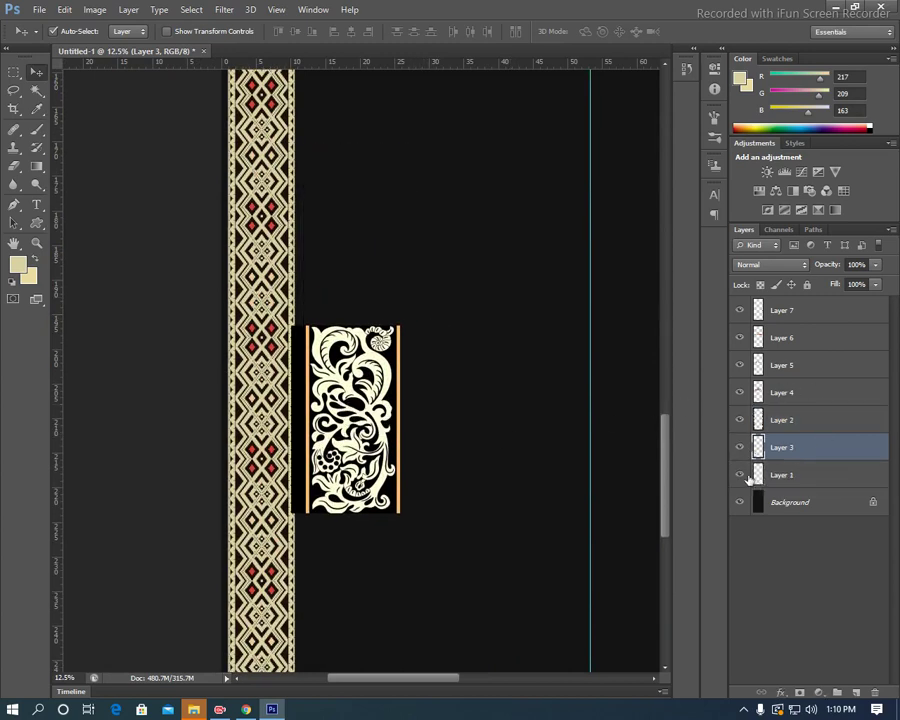
pyautogui.moveTo(382, 455); pyautogui.dragTo(352, 482)
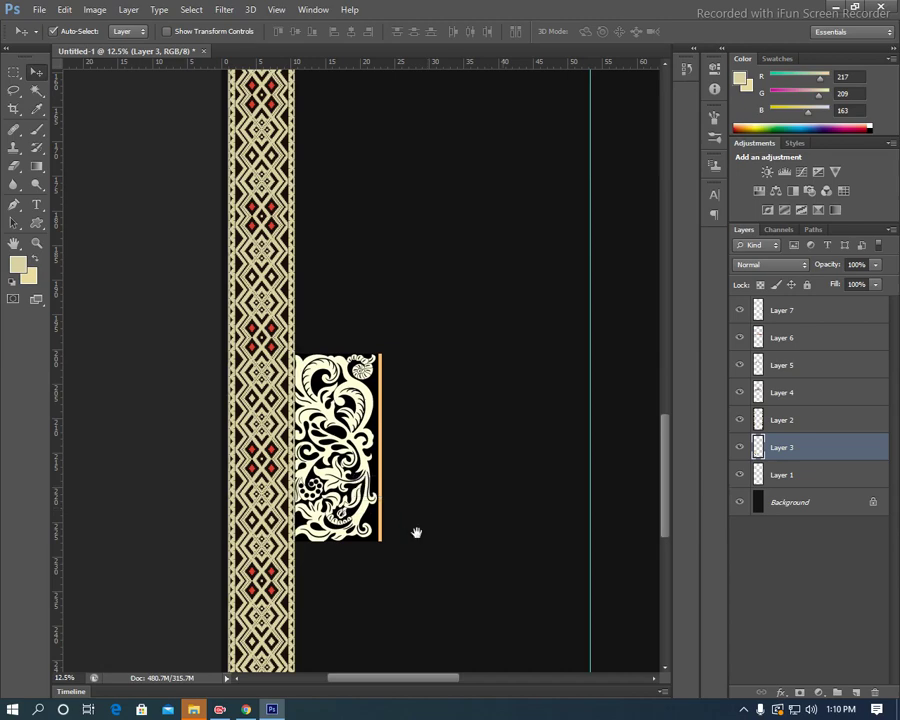
pyautogui.moveTo(414, 528)
pyautogui.mouseDown()
pyautogui.moveTo(380, 254)
pyautogui.moveTo(352, 392)
pyautogui.moveTo(290, 515)
pyautogui.mouseUp()
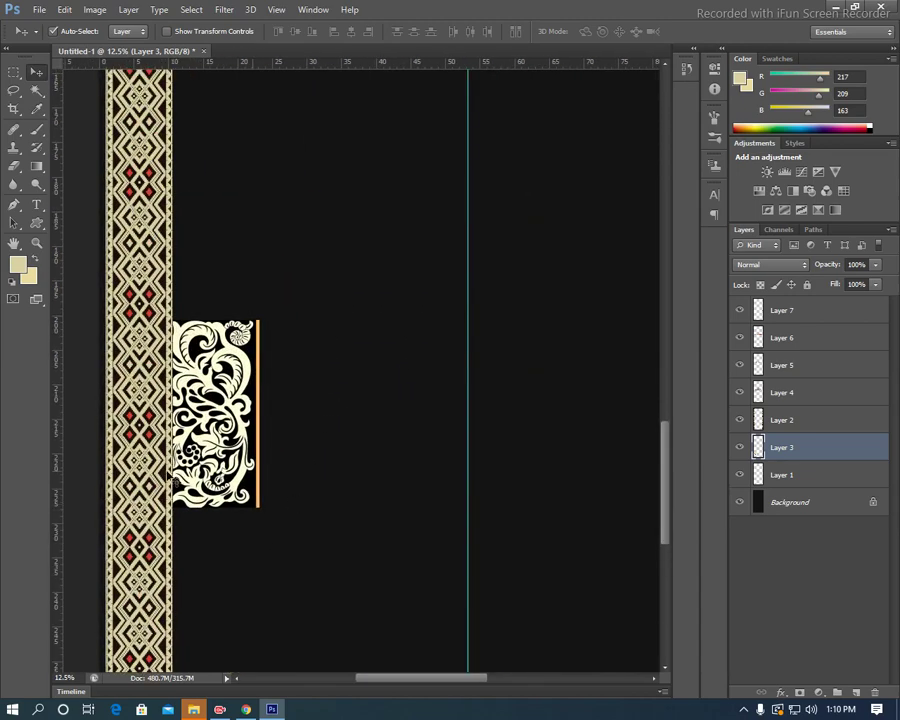
# Shrink the ornament twice to about 74% and move it to the canvas bottom.
pyautogui.hotkey('ctrl', 't')
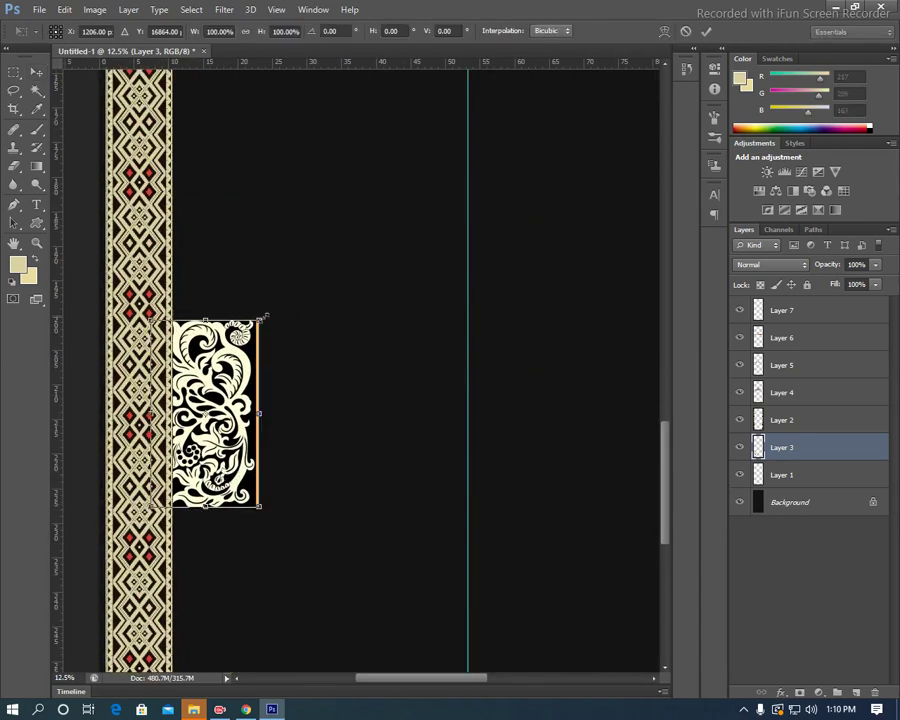
pyautogui.moveTo(259, 320)
pyautogui.mouseDown()
pyautogui.moveTo(238, 352)
pyautogui.moveTo(216, 525)
pyautogui.moveTo(230, 552)
pyautogui.mouseUp()
pyautogui.press('Return')
pyautogui.scroll(-4, 238, 316)
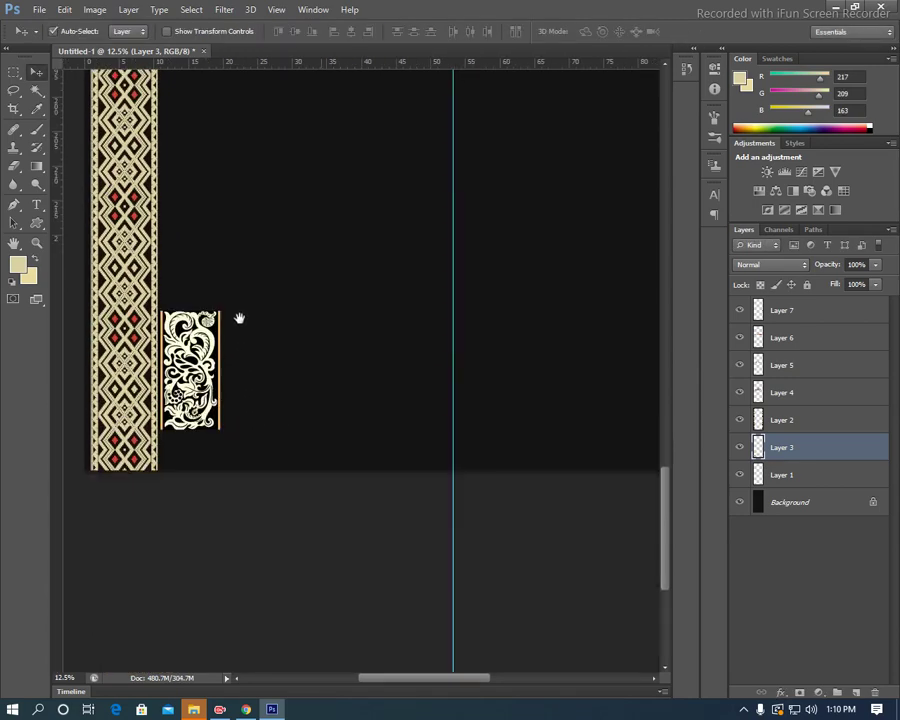
pyautogui.scroll(-1, 236, 342)
pyautogui.moveTo(209, 316); pyautogui.dragTo(209, 357)
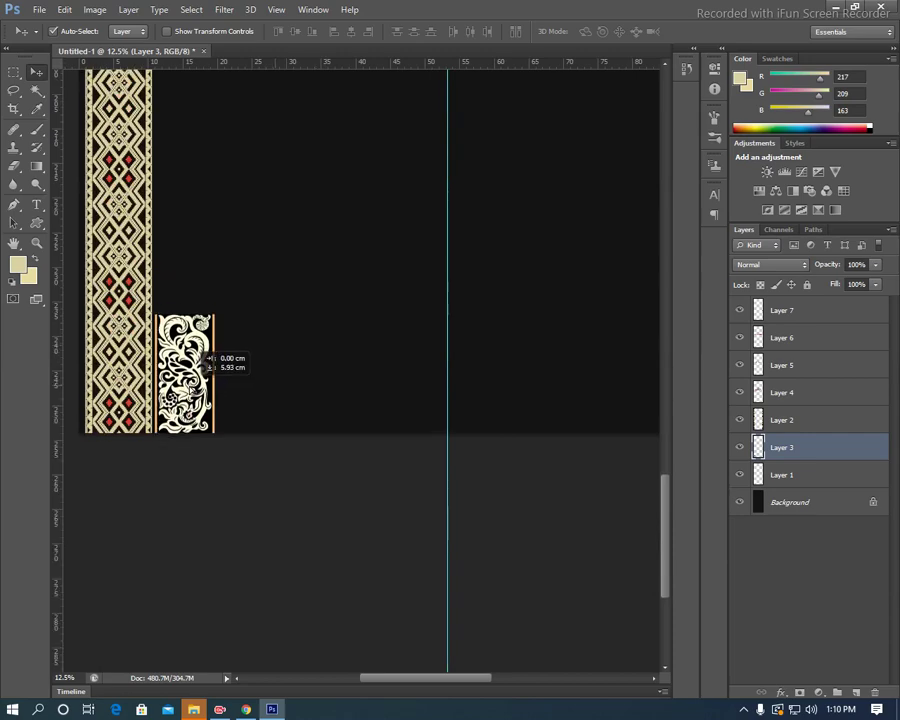
pyautogui.moveTo(303, 313)
pyautogui.mouseDown()
pyautogui.moveTo(176, 452)
pyautogui.moveTo(318, 444)
pyautogui.moveTo(278, 500)
pyautogui.mouseUp()
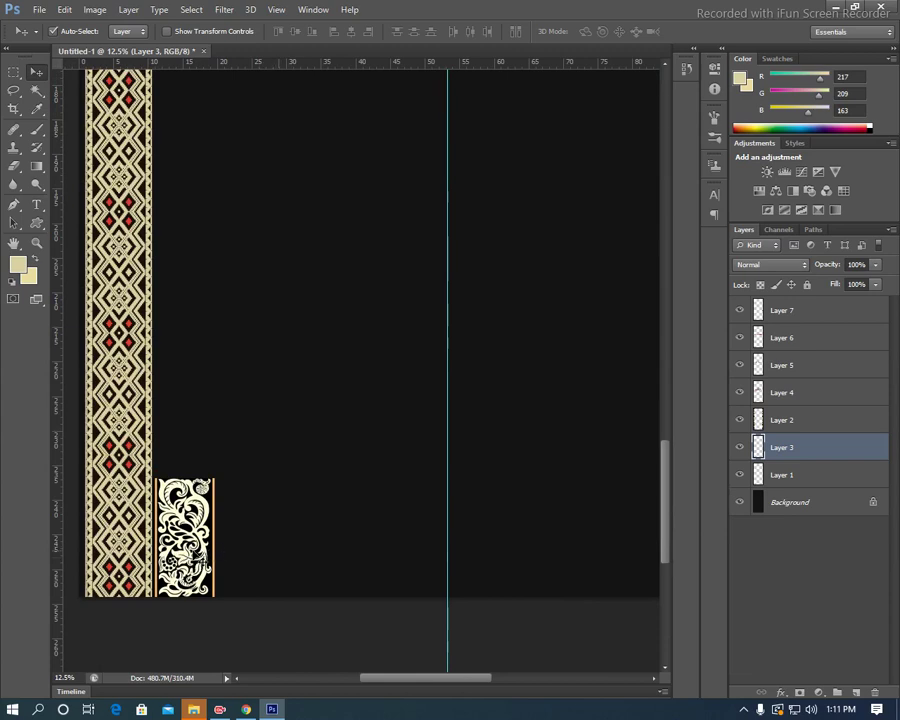
pyautogui.hotkey('ctrl', 't')
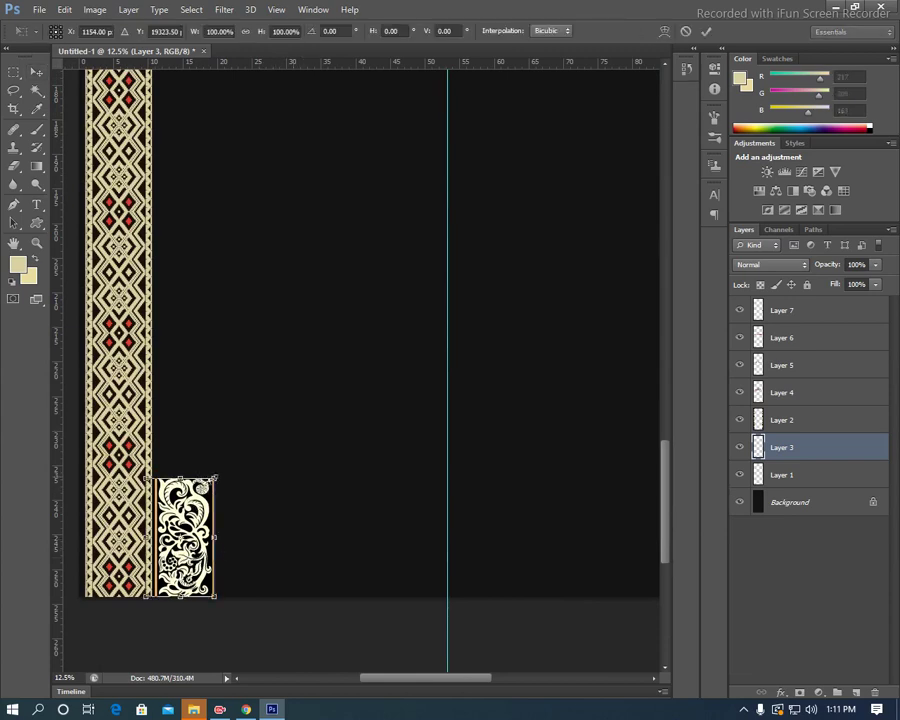
pyautogui.moveTo(214, 478); pyautogui.dragTo(206, 492)
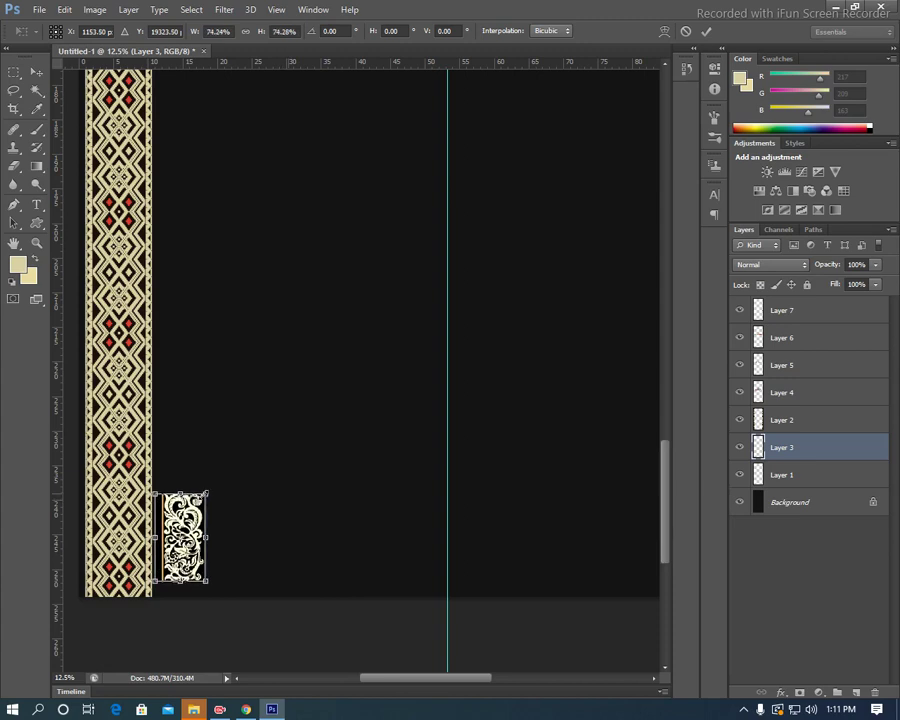
pyautogui.press('Return')
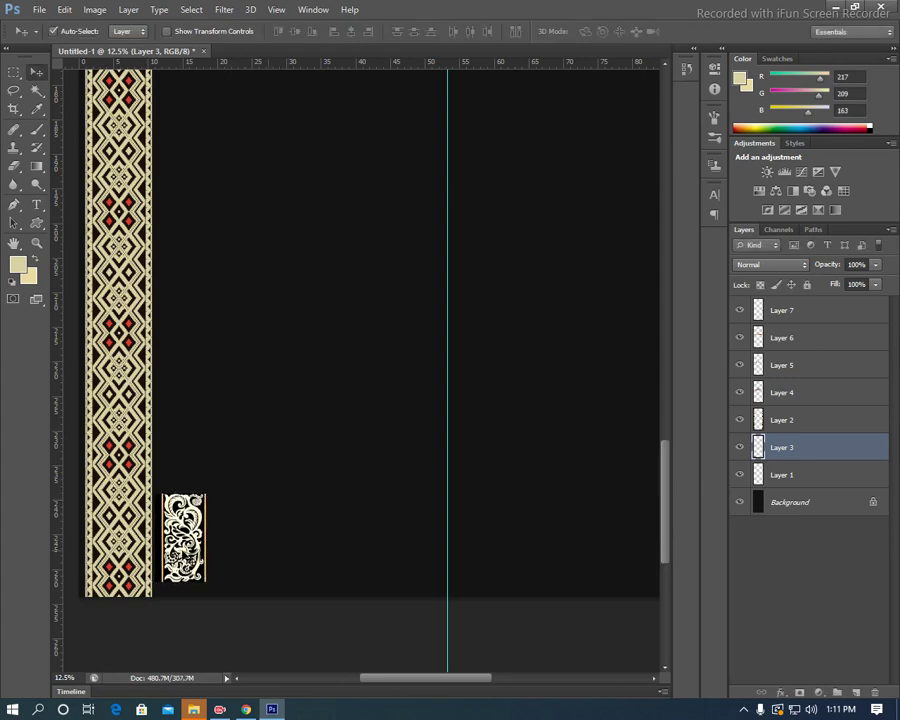
# Duplicate the scrollwork ornament, stack the copy above the original, and merge into Layer 3.
pyautogui.hotkey('ctrl', 'j')
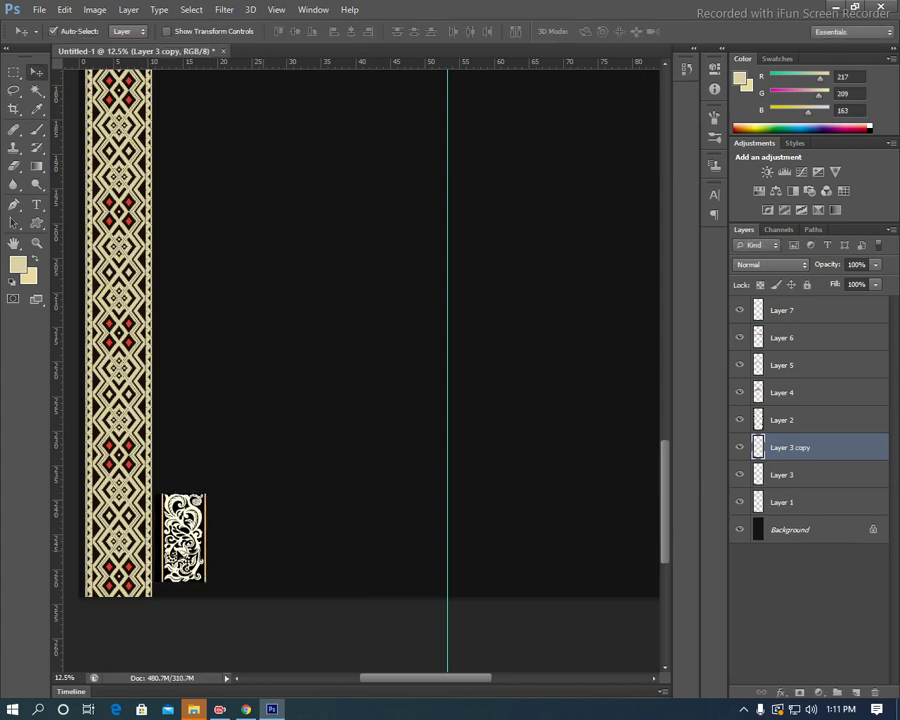
pyautogui.moveTo(197, 498); pyautogui.dragTo(206, 410)
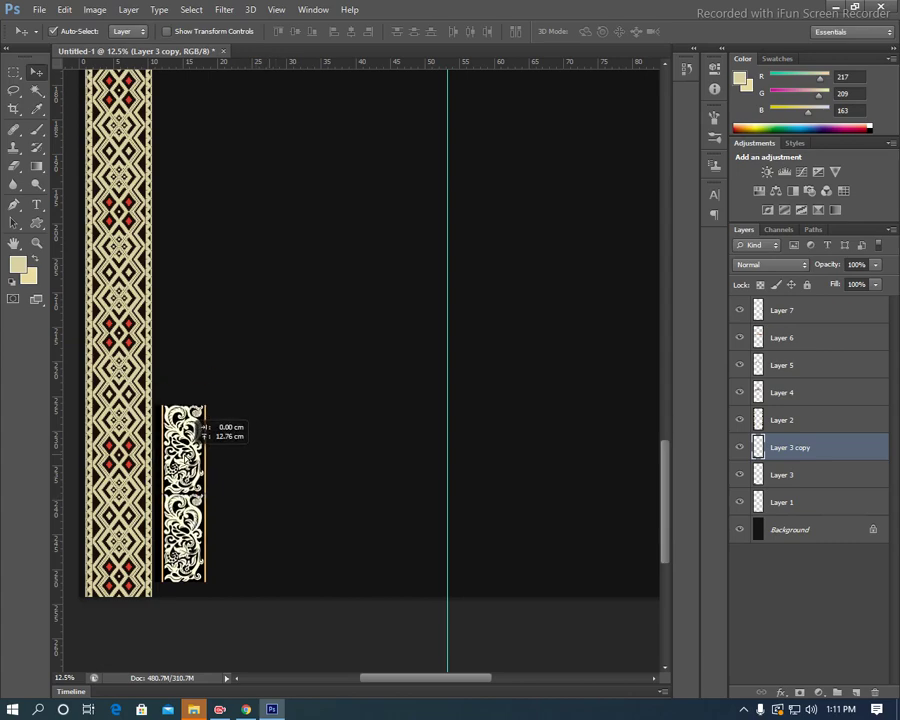
pyautogui.hotkey('ctrl', '+')
pyautogui.hotkey('ctrl', '+')
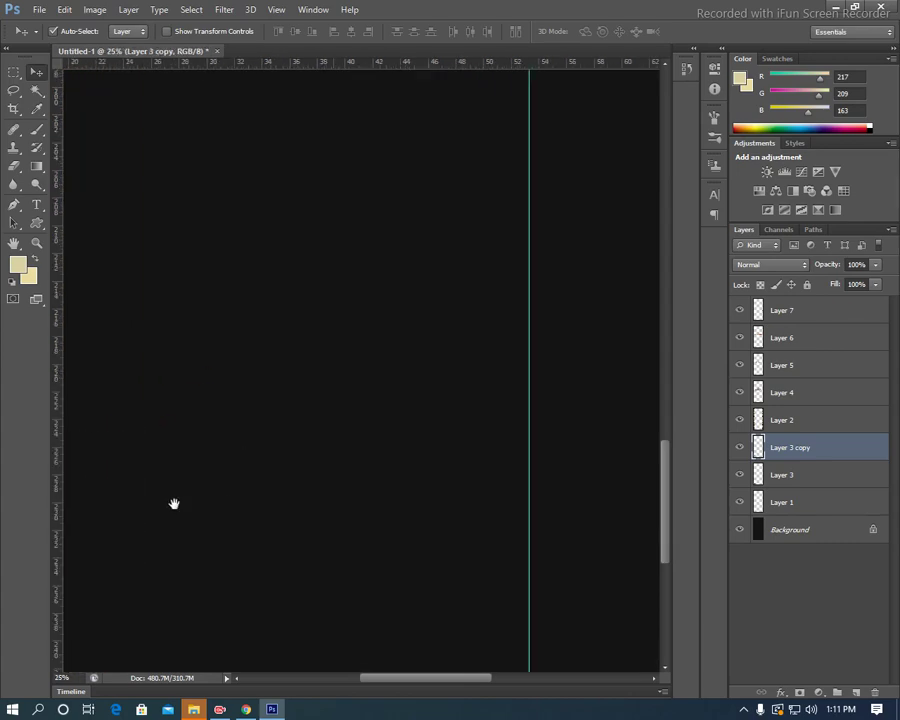
pyautogui.moveTo(174, 500); pyautogui.dragTo(438, 294)
pyautogui.moveTo(306, 352); pyautogui.dragTo(301, 322)
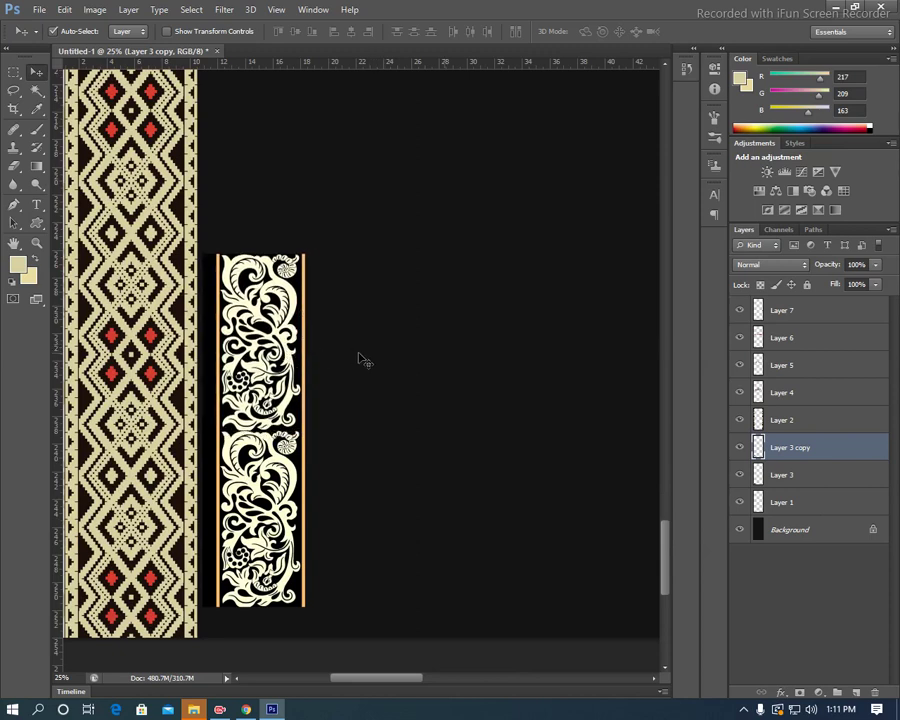
pyautogui.hotkey('ctrl', 'e')
# Extend the floral strip upward with two more copies, each merged into Layer 3.
pyautogui.hotkey('ctrl', 'j')
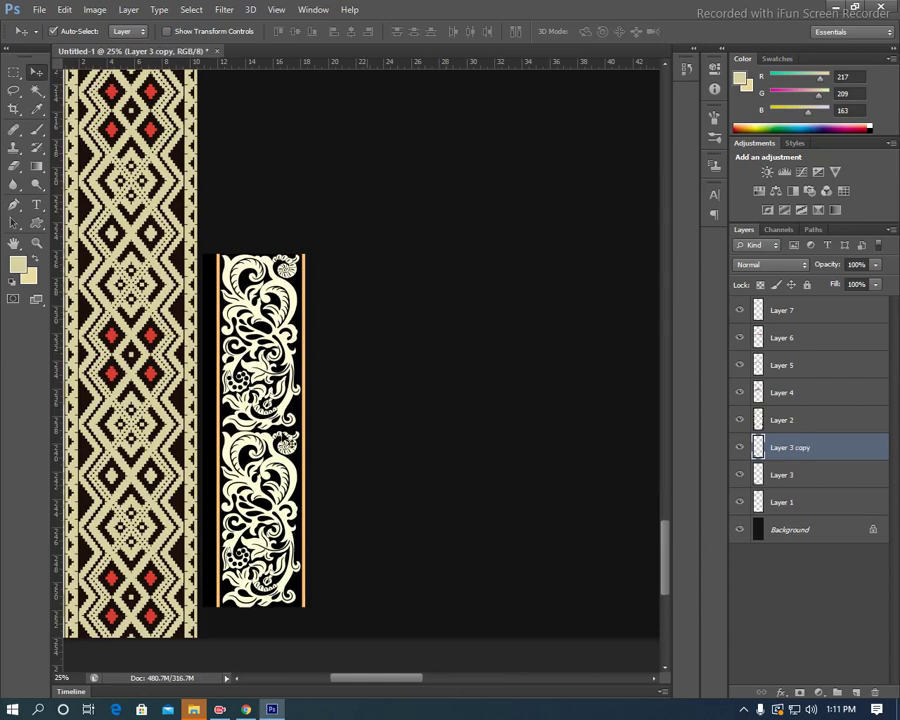
pyautogui.moveTo(288, 465); pyautogui.dragTo(288, 95)
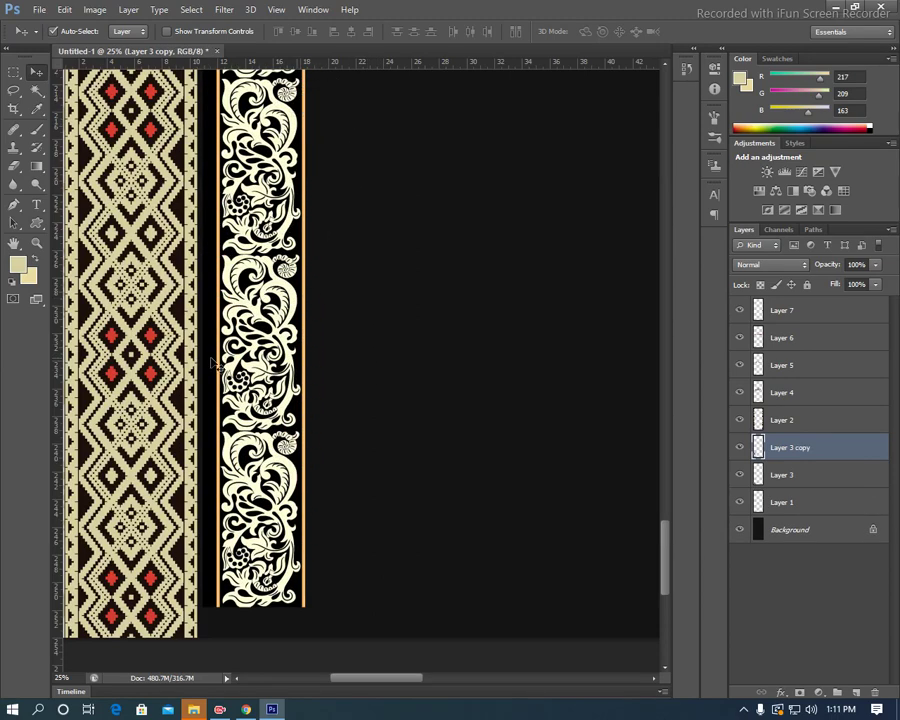
pyautogui.hotkey('ctrl', 'e')
pyautogui.moveTo(195, 295); pyautogui.dragTo(170, 400)
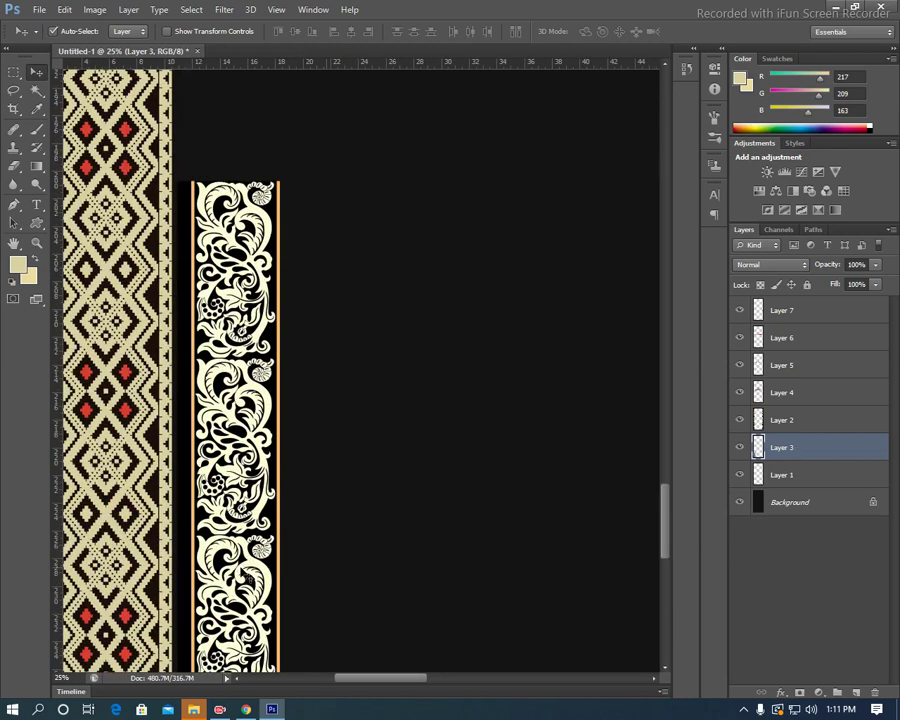
pyautogui.hotkey('ctrl', 'j')
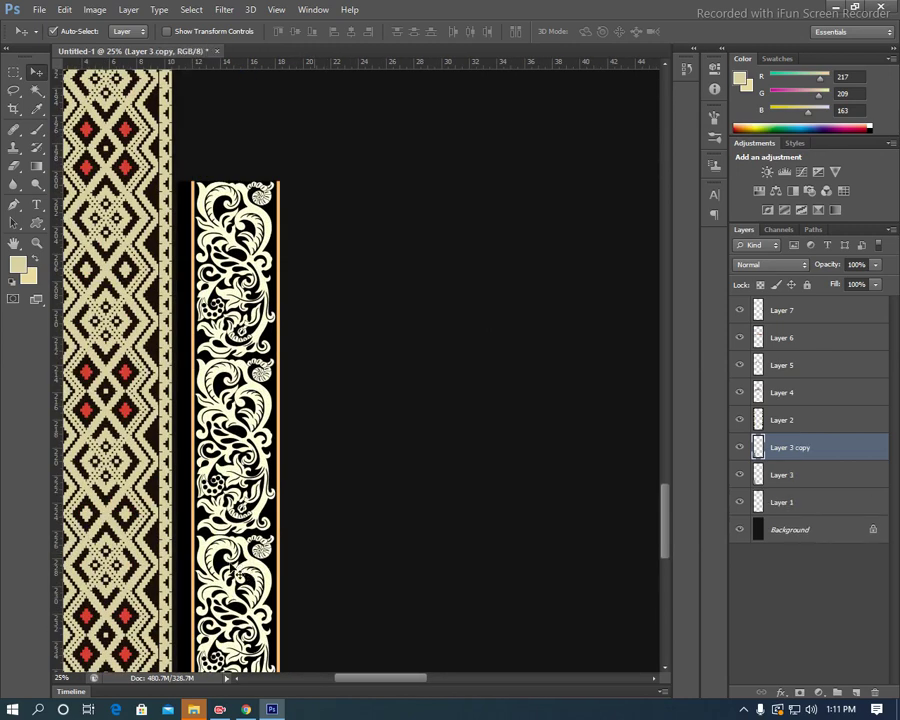
pyautogui.moveTo(256, 540); pyautogui.dragTo(234, 141)
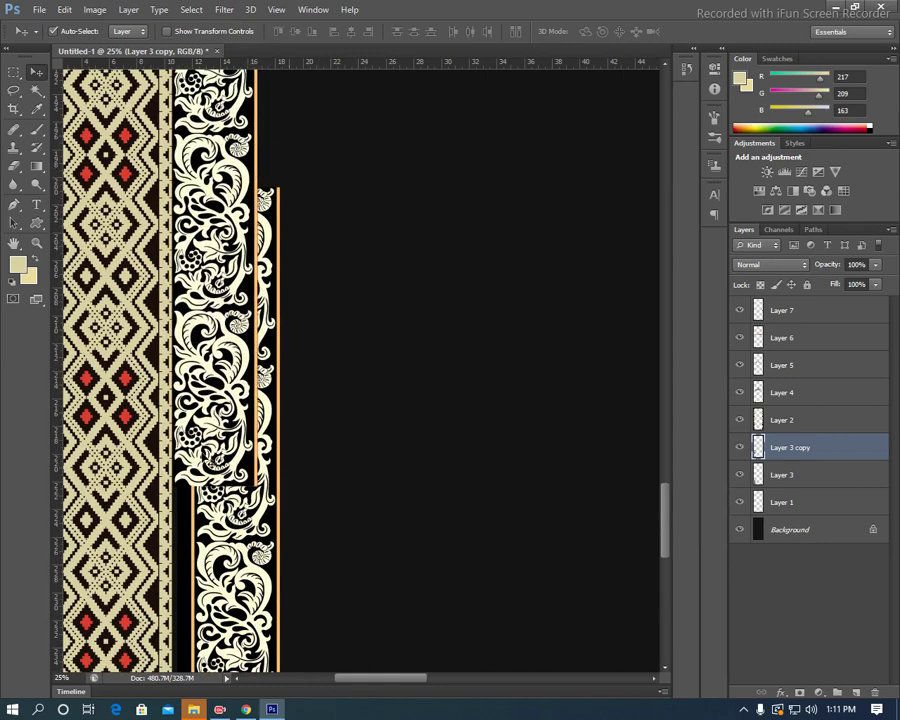
pyautogui.moveTo(234, 141); pyautogui.dragTo(240, 120)
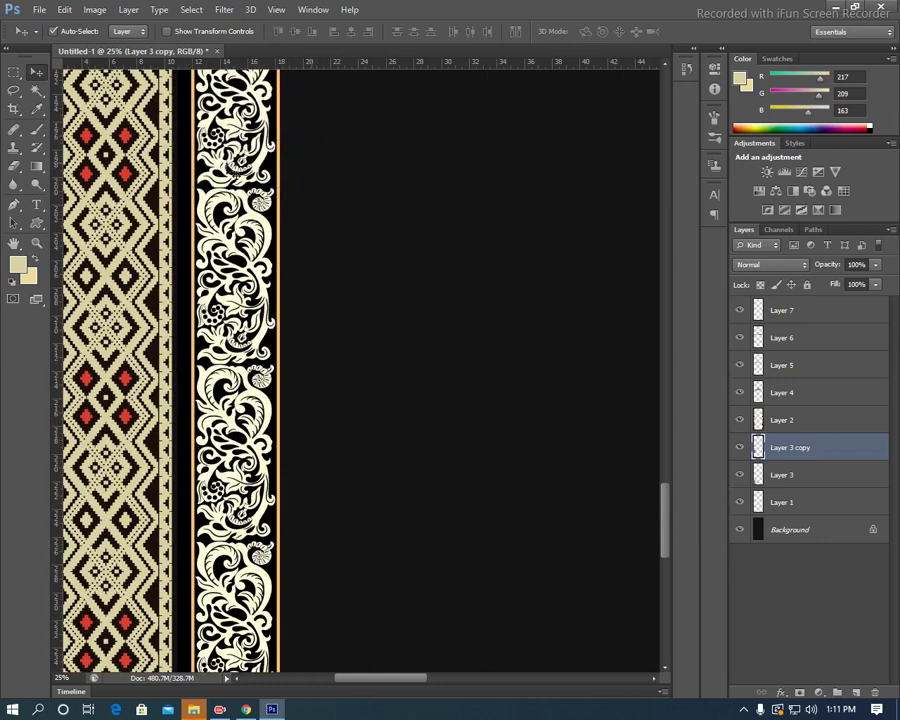
pyautogui.hotkey('ctrl', 'e')
pyautogui.scroll(3, 360, 370)
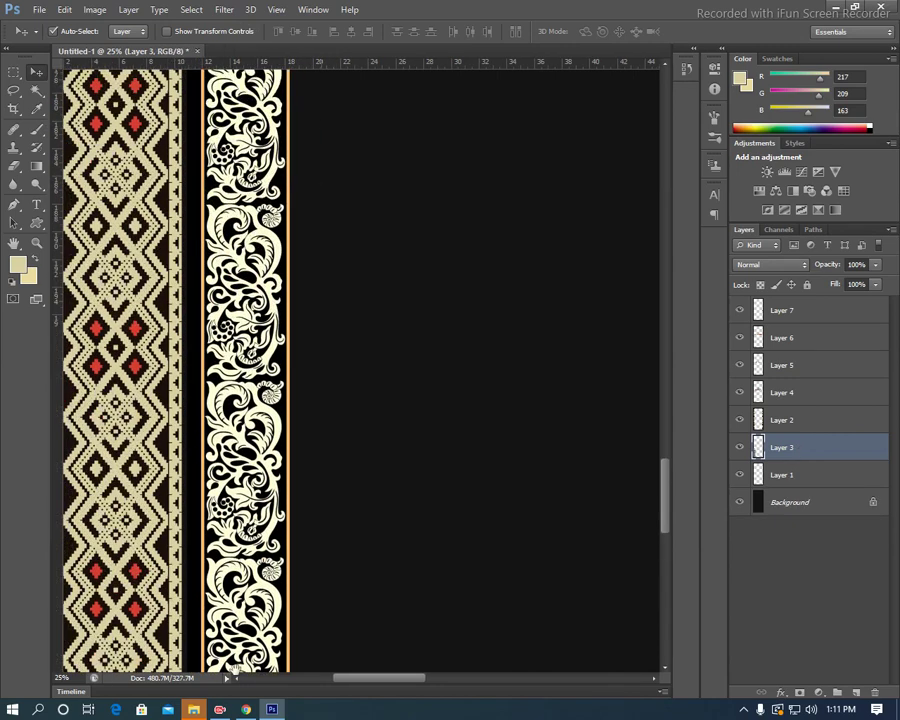
pyautogui.scroll(3, 360, 370)
pyautogui.scroll(1, 360, 370)
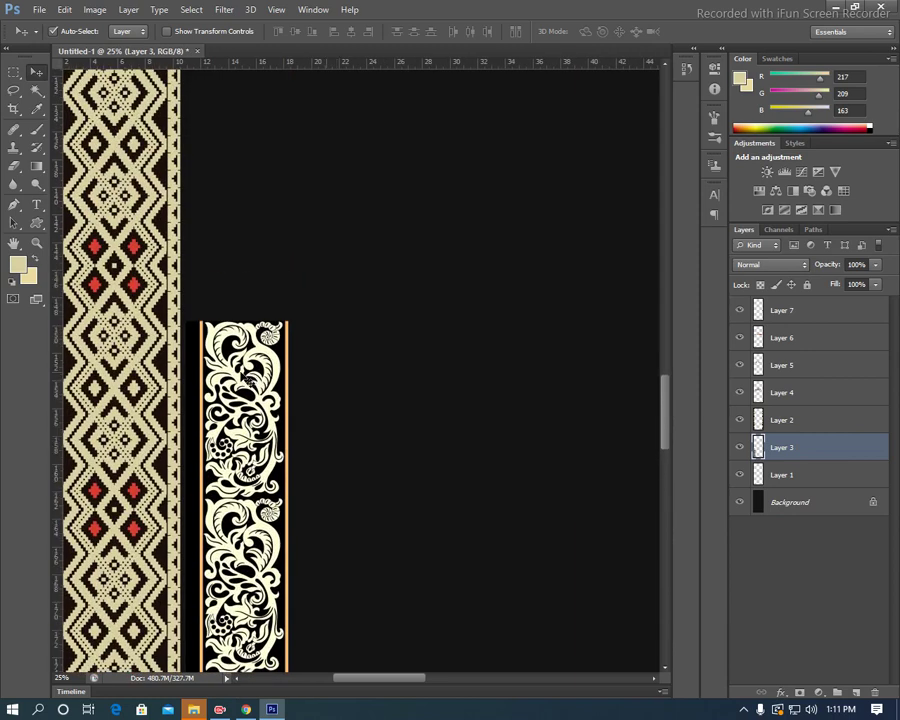
# Add a final aligned strip copy and merge it, completing the full-height column.
pyautogui.hotkey('ctrl', 'j')
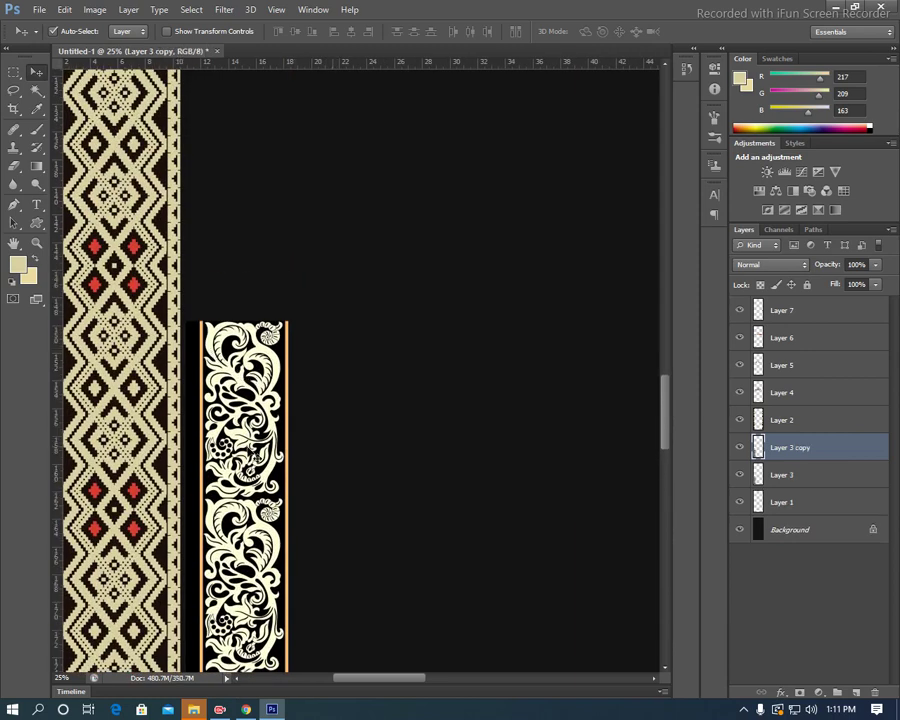
pyautogui.moveTo(297, 503)
pyautogui.mouseDown()
pyautogui.moveTo(367, 250)
pyautogui.moveTo(297, 503)
pyautogui.mouseUp()
pyautogui.moveTo(245, 560); pyautogui.dragTo(270, 270)
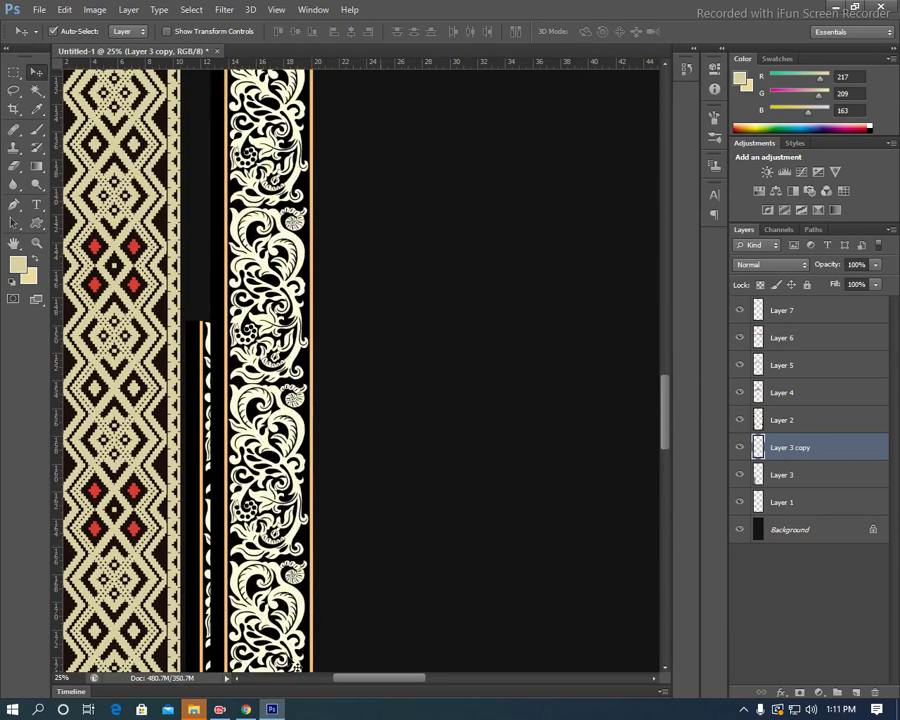
pyautogui.moveTo(278, 652); pyautogui.dragTo(268, 185)
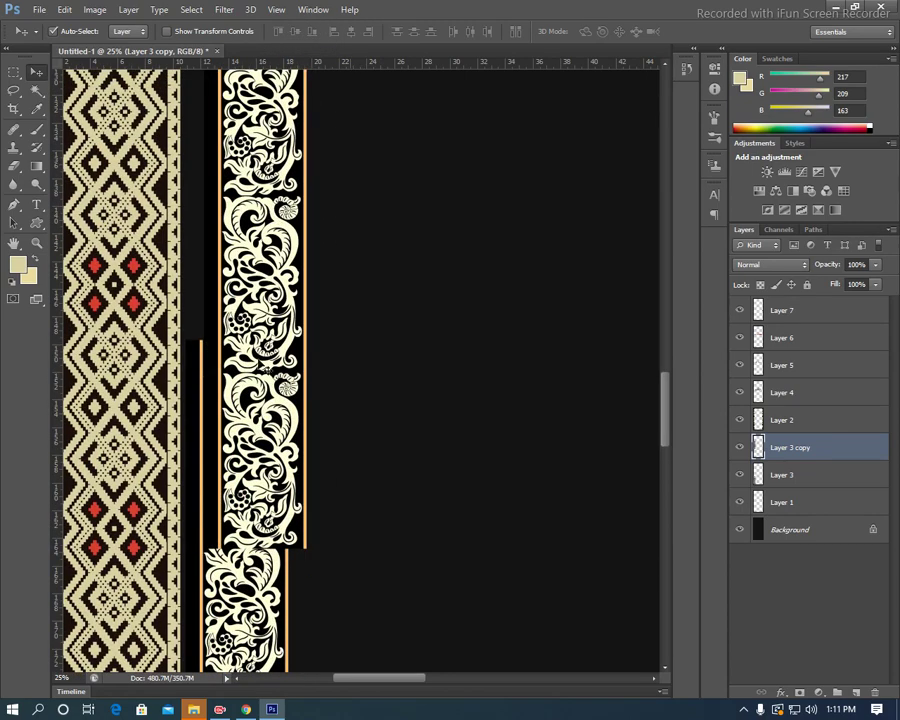
pyautogui.moveTo(265, 368)
pyautogui.mouseDown()
pyautogui.moveTo(231, 171)
pyautogui.moveTo(258, 200)
pyautogui.mouseUp()
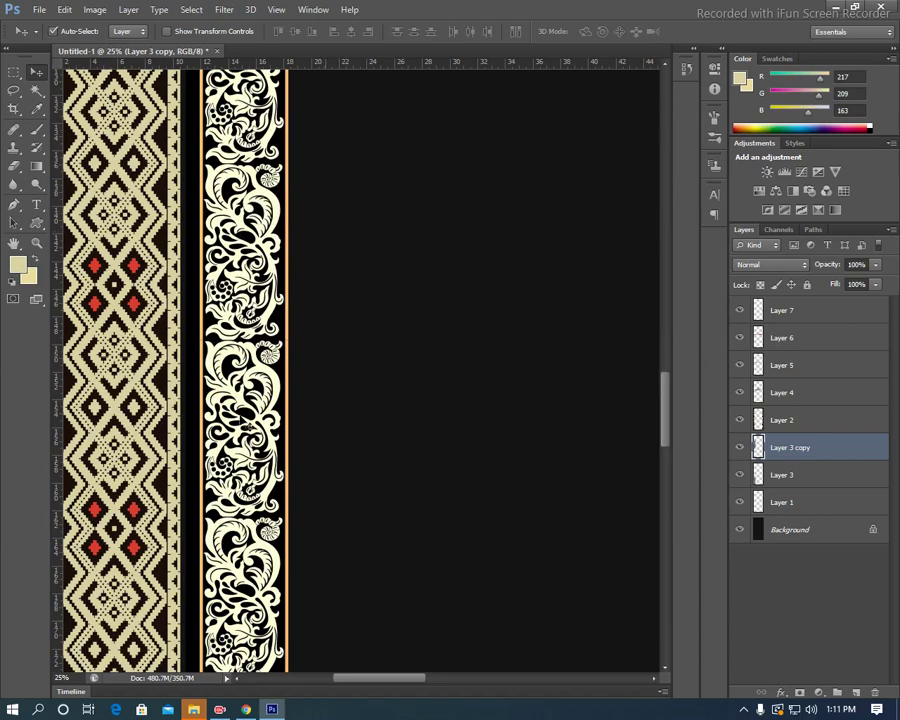
pyautogui.hotkey('ctrl', 'e')
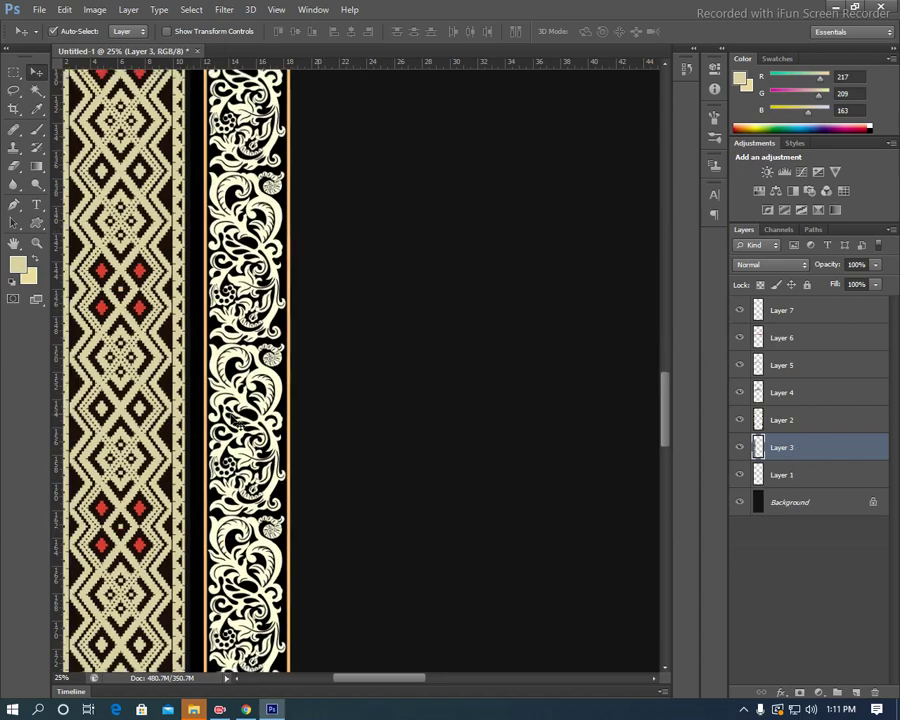
pyautogui.hotkey('ctrl', '-')
pyautogui.hotkey('ctrl', '-')
pyautogui.hotkey('ctrl', '-')
pyautogui.hotkey('ctrl', '-')
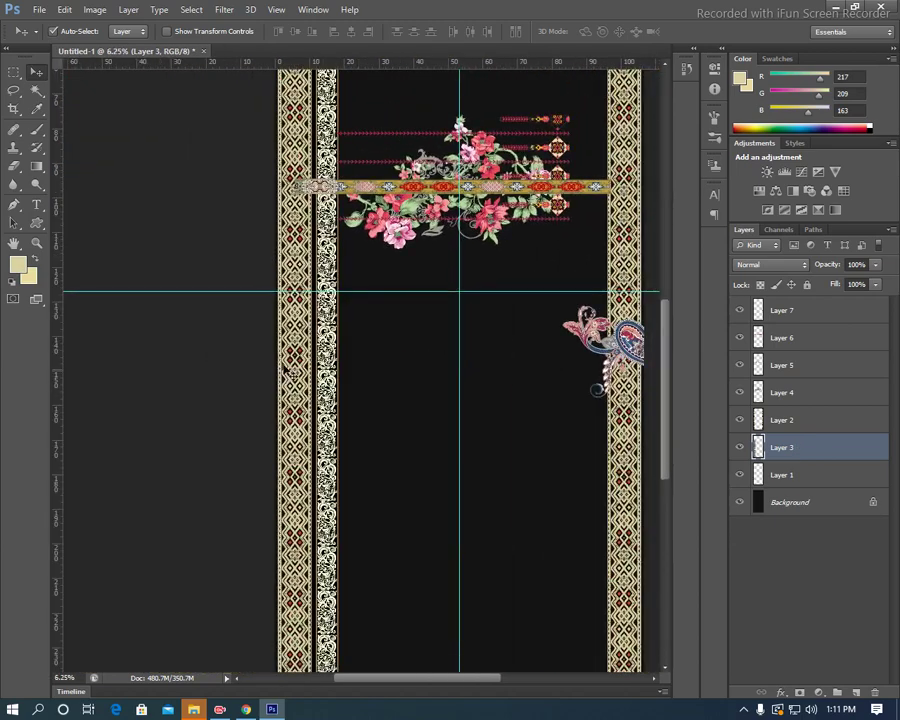
# Slide the Layer 3 copy down to close the gap with the original floral strip, then merge them.
pyautogui.moveTo(344, 316)
pyautogui.mouseDown()
pyautogui.moveTo(303, 464)
pyautogui.moveTo(310, 512)
pyautogui.moveTo(376, 50)
pyautogui.moveTo(367, 65)
pyautogui.mouseUp()
pyautogui.moveTo(367, 291); pyautogui.dragTo(305, 50)
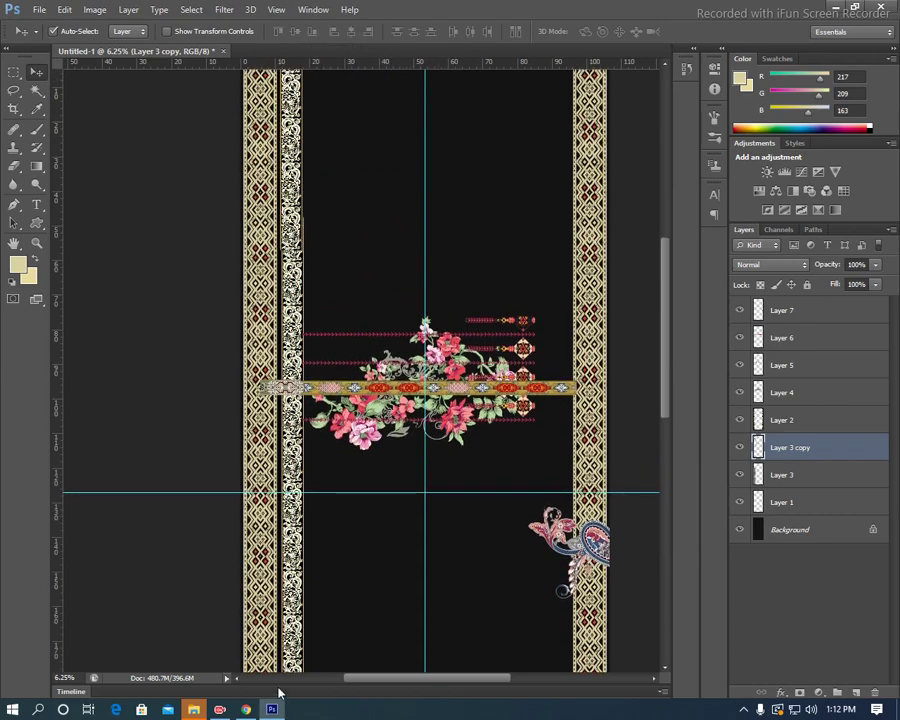
pyautogui.hotkey('ctrl', '+')
pyautogui.hotkey('ctrl', '+')
pyautogui.hotkey('ctrl', '+')
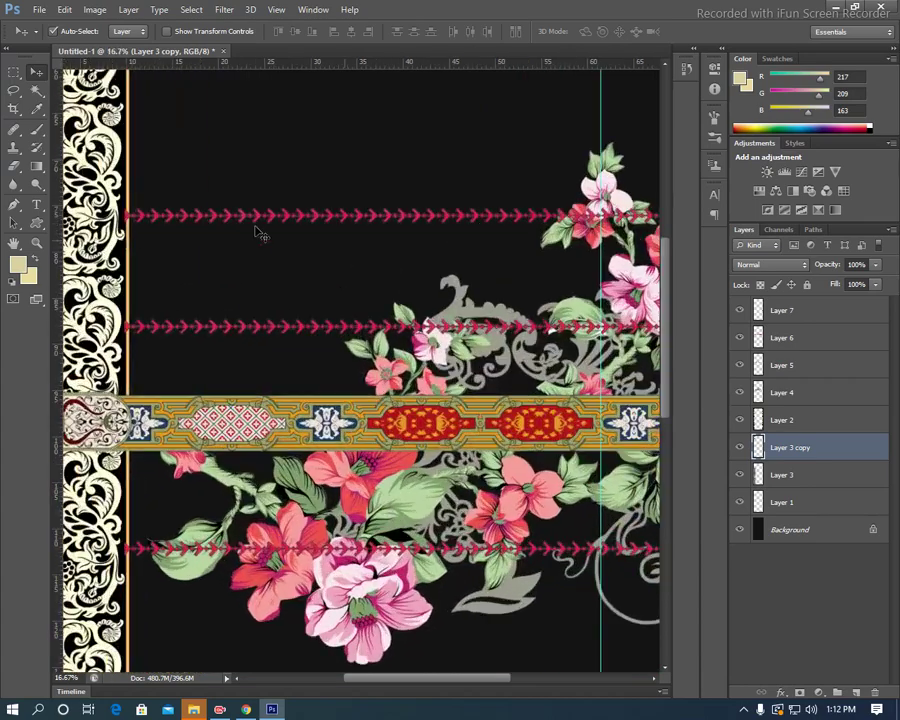
pyautogui.hotkey('ctrl', '+')
pyautogui.moveTo(278, 210); pyautogui.dragTo(341, 538)
pyautogui.moveTo(116, 322)
pyautogui.mouseDown()
pyautogui.moveTo(172, 336)
pyautogui.moveTo(158, 314)
pyautogui.mouseUp()
pyautogui.moveTo(160, 226); pyautogui.dragTo(160, 294)
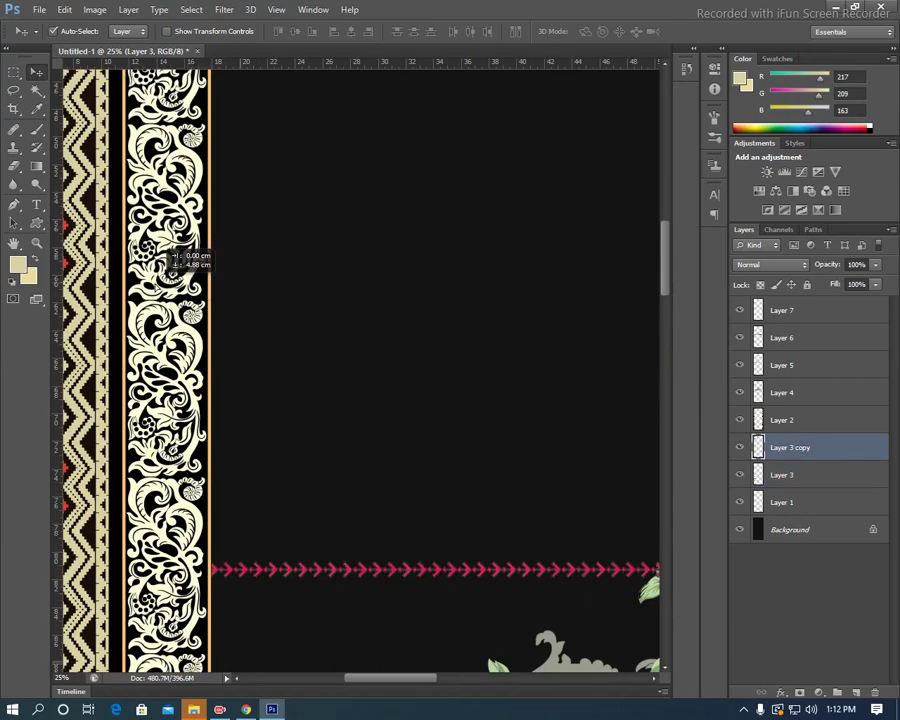
pyautogui.hotkey('ctrl', 'e')
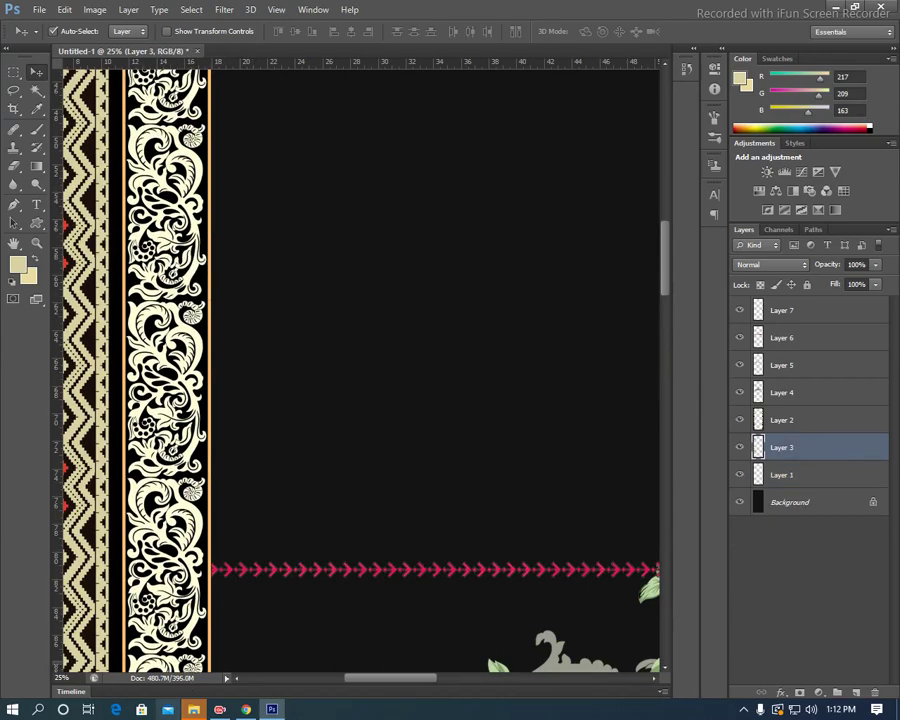
pyautogui.hotkey('ctrl', '-')
pyautogui.hotkey('ctrl', '-')
pyautogui.hotkey('ctrl', '-')
pyautogui.hotkey('ctrl', '-')
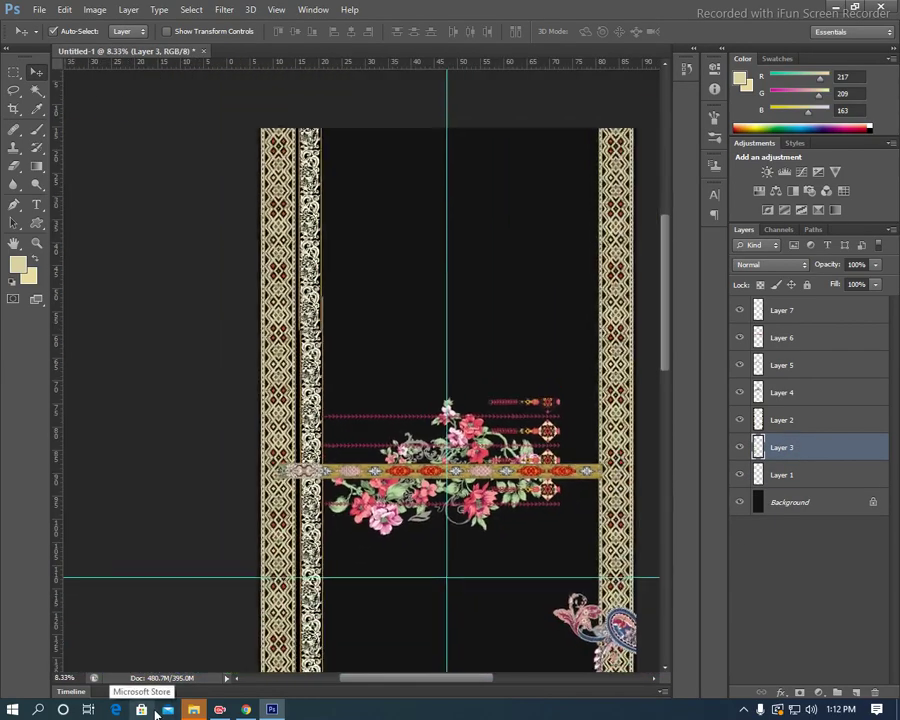
# Scale the Layer 3 floral strip down to about 86%.
pyautogui.hotkey('ctrl', 't')
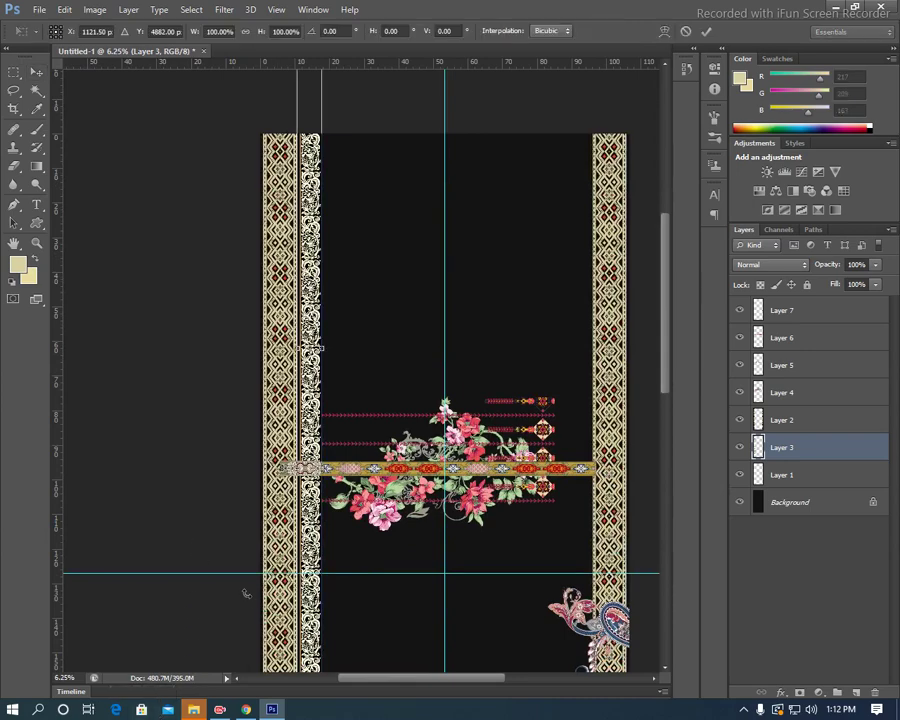
pyautogui.moveTo(318, 347)
pyautogui.mouseDown()
pyautogui.moveTo(316, 195)
pyautogui.moveTo(335, 258)
pyautogui.moveTo(335, 231)
pyautogui.mouseUp()
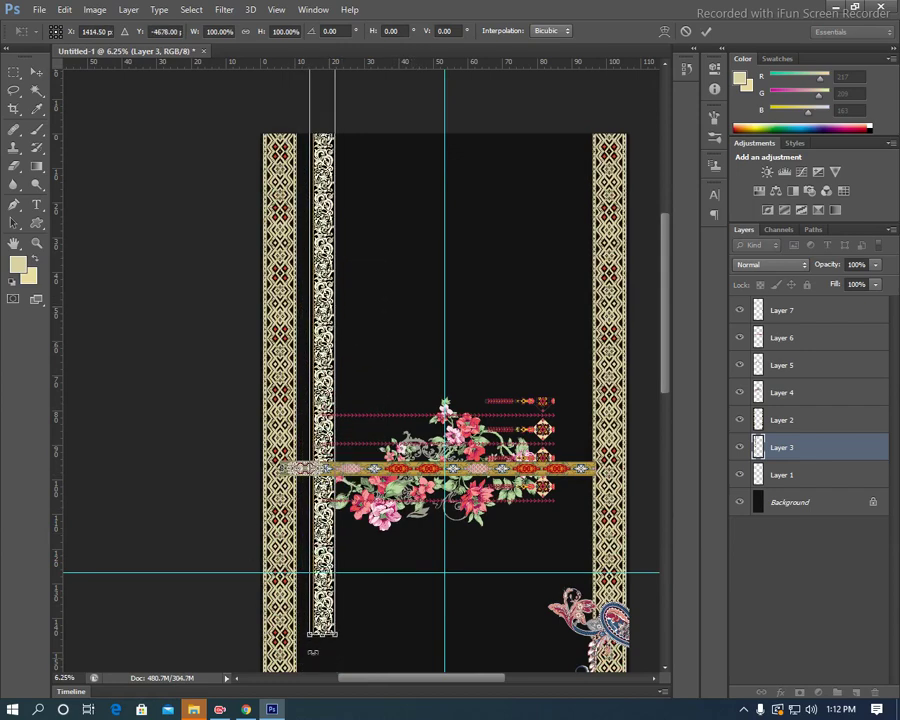
pyautogui.moveTo(335, 634); pyautogui.dragTo(335, 432)
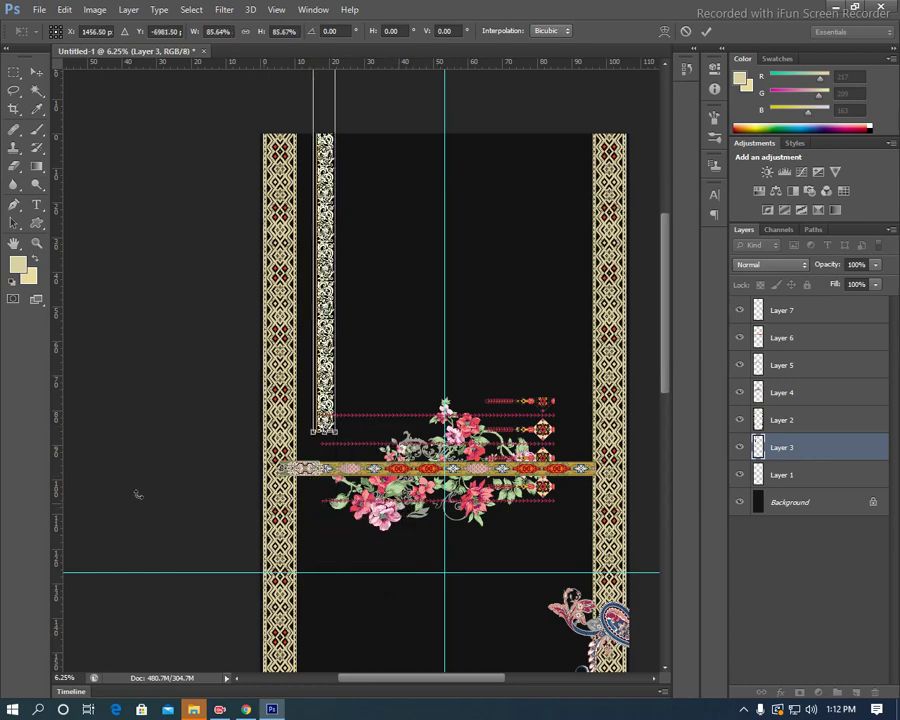
pyautogui.press('Return')
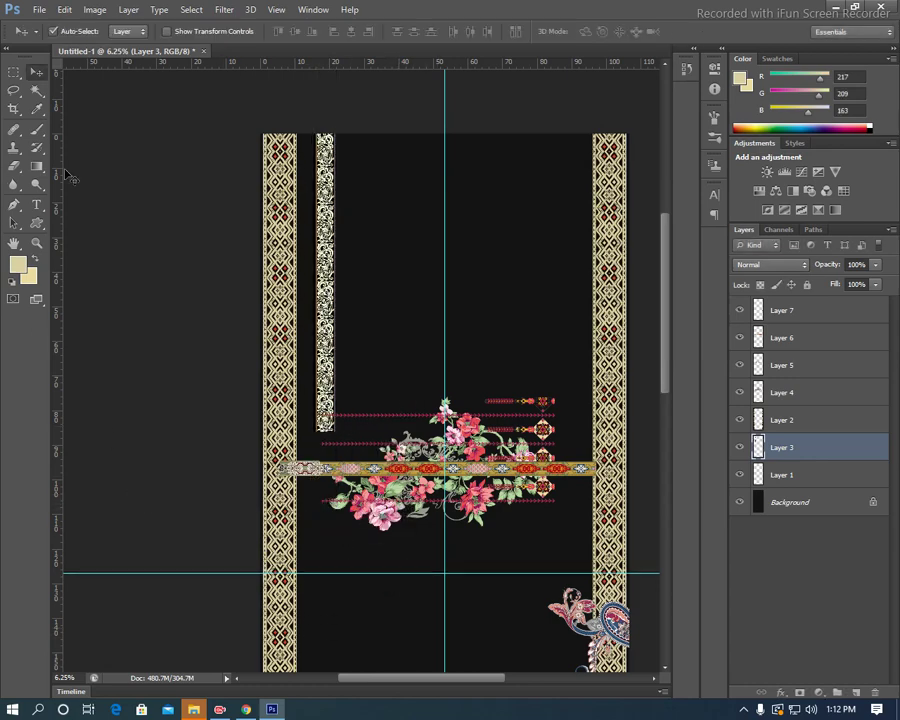
# Move the scaled strip to the left border so it spans the full canvas height.
pyautogui.moveTo(345, 285); pyautogui.dragTo(320, 582)
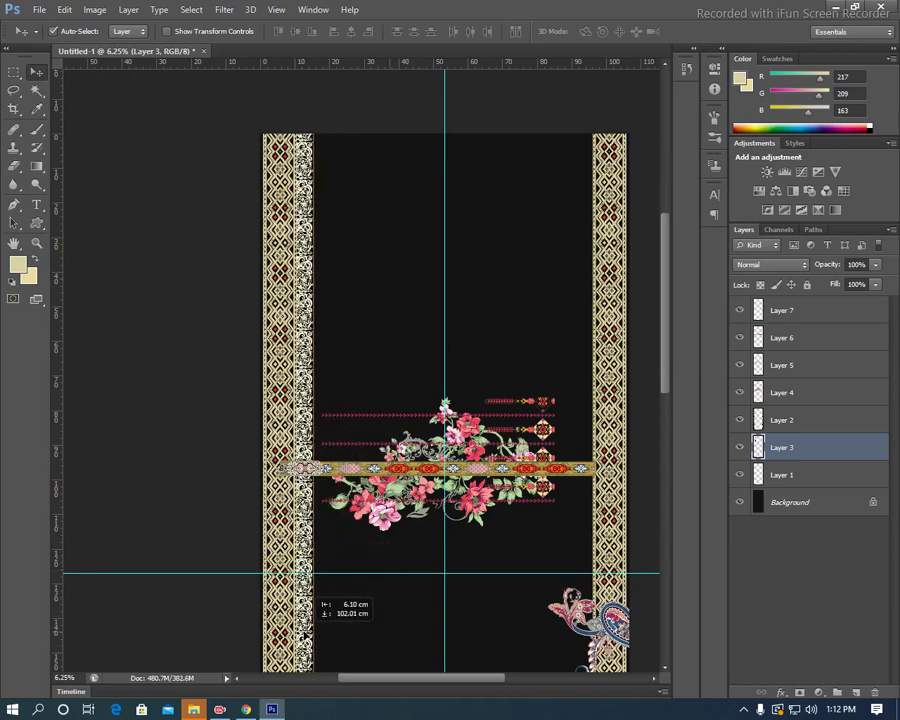
pyautogui.moveTo(321, 584); pyautogui.dragTo(310, 640)
pyautogui.moveTo(388, 378); pyautogui.dragTo(311, 10)
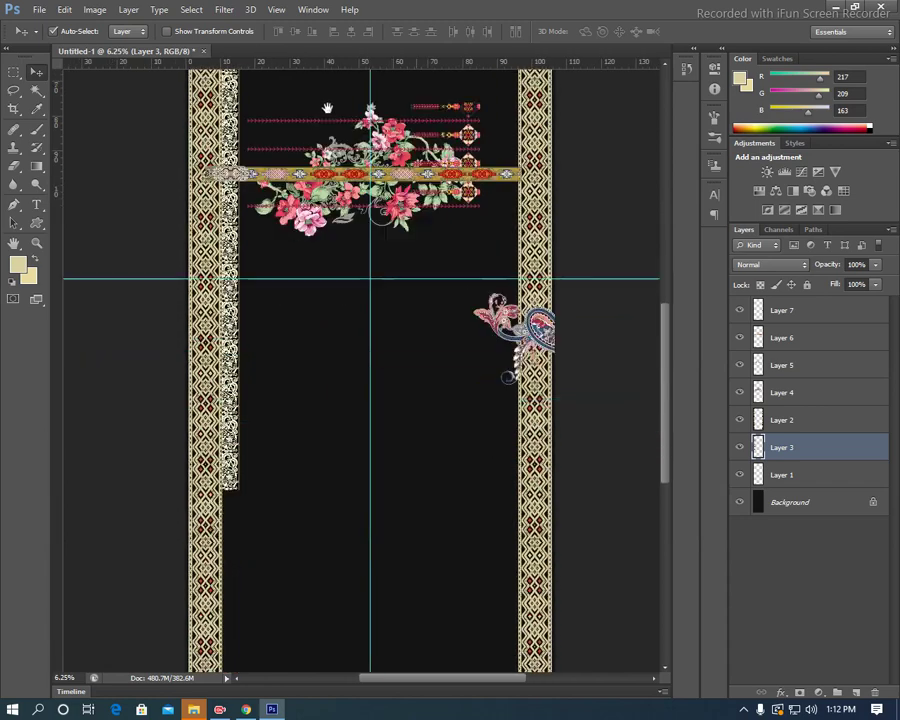
pyautogui.moveTo(224, 300)
pyautogui.mouseDown()
pyautogui.moveTo(248, 508)
pyautogui.moveTo(238, 512)
pyautogui.mouseUp()
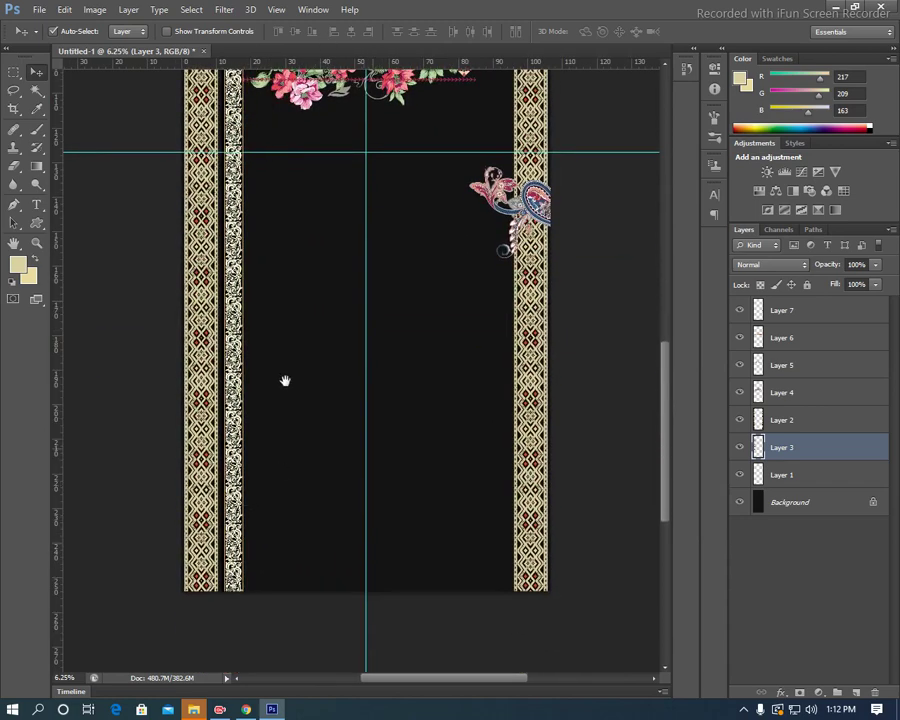
pyautogui.moveTo(285, 379)
pyautogui.mouseDown()
pyautogui.moveTo(300, 578)
pyautogui.moveTo(265, 73)
pyautogui.mouseUp()
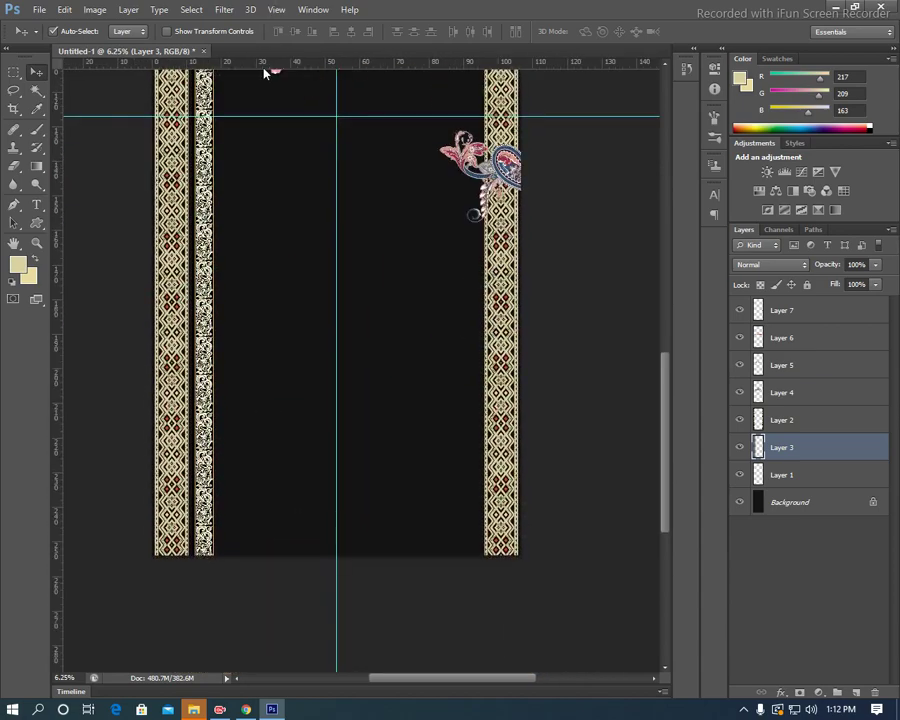
# Fine-tune the strip so it sits snug against the left lattice border.
pyautogui.hotkey('ctrl', '+')
pyautogui.hotkey('ctrl', '+')
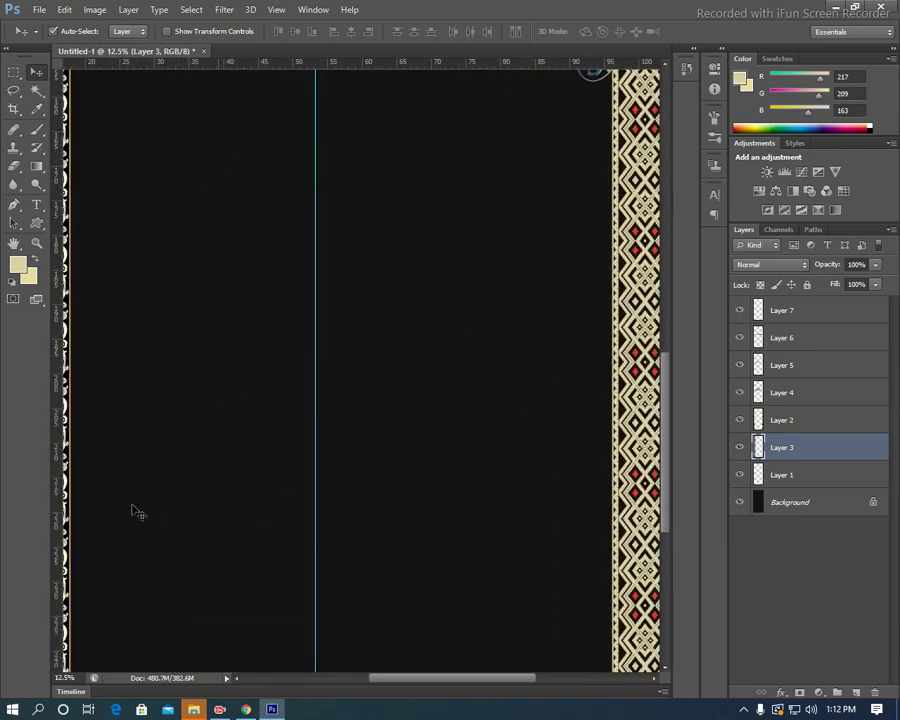
pyautogui.hotkey('ctrl', '+')
pyautogui.moveTo(198, 357); pyautogui.dragTo(597, 237)
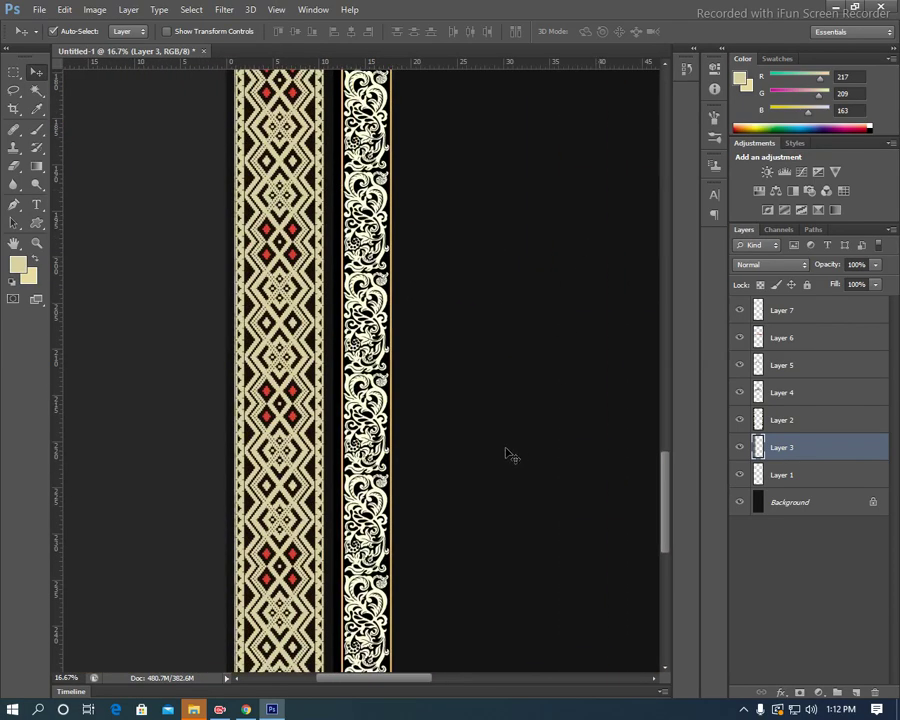
pyautogui.moveTo(382, 516); pyautogui.dragTo(362, 516)
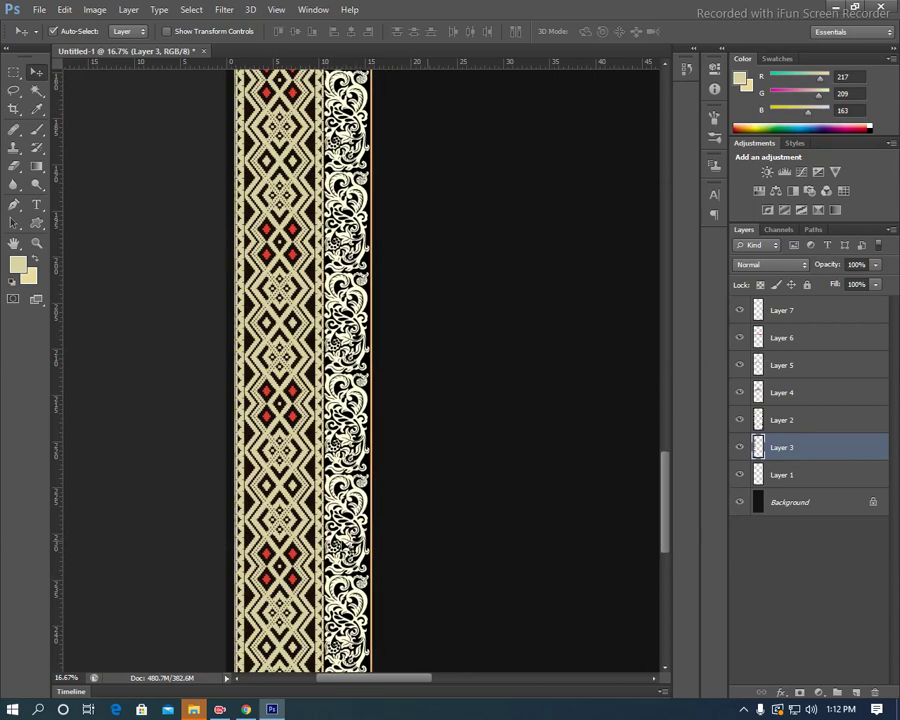
pyautogui.hotkey('ctrl', '-')
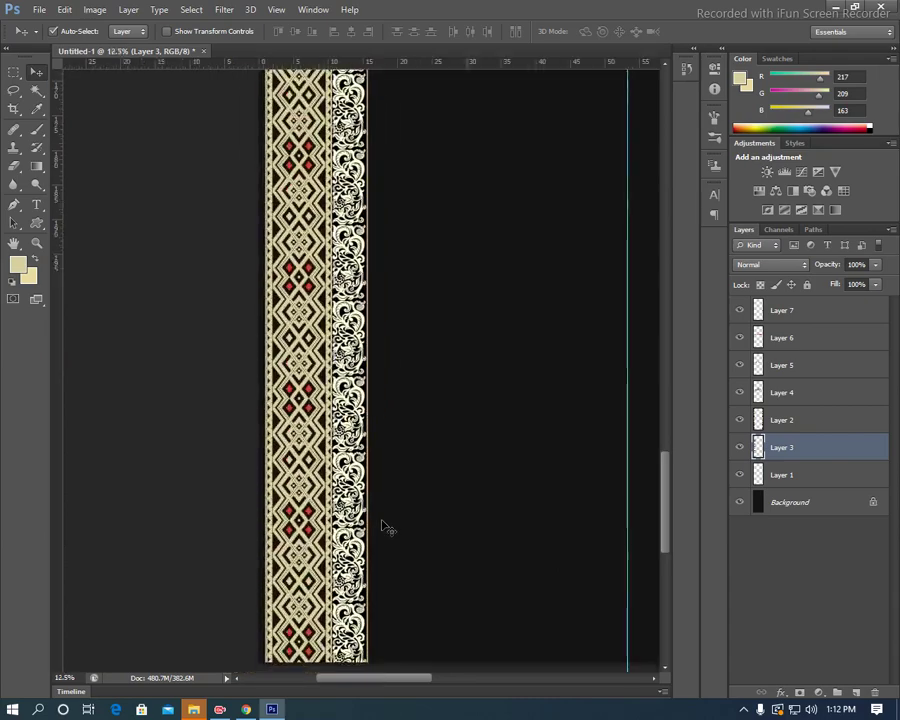
pyautogui.hotkey('ctrl', '-')
pyautogui.hotkey('ctrl', '-')
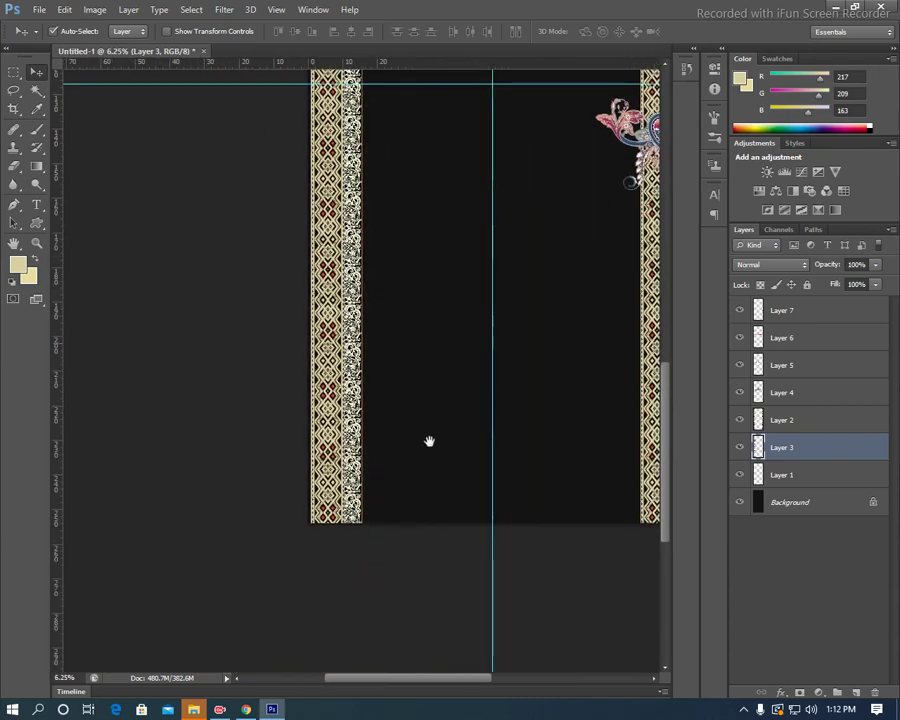
pyautogui.moveTo(426, 438); pyautogui.dragTo(464, 466)
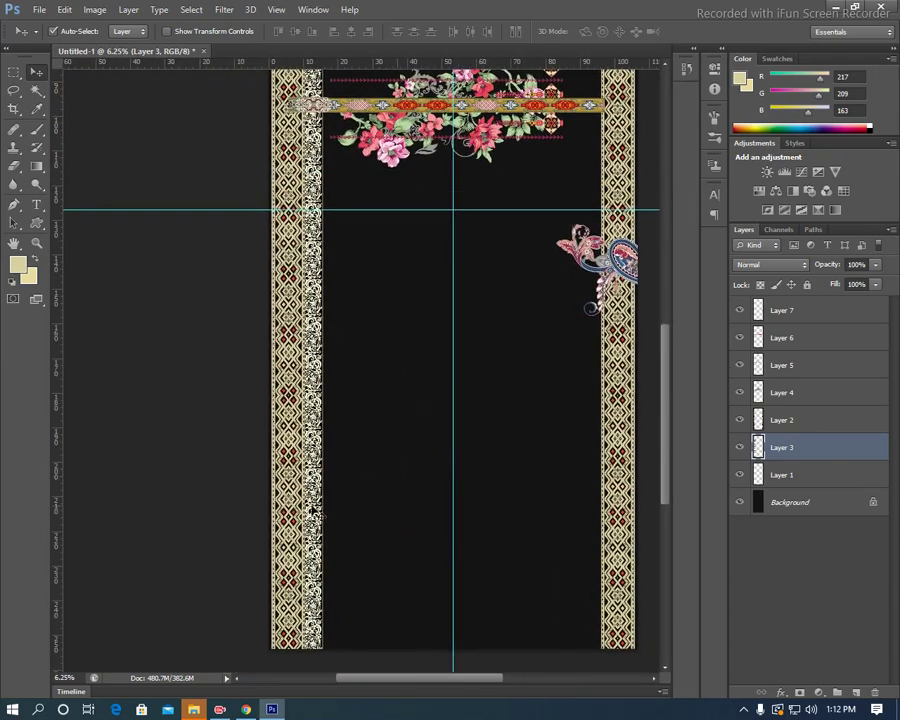
pyautogui.moveTo(312, 509); pyautogui.dragTo(306, 507)
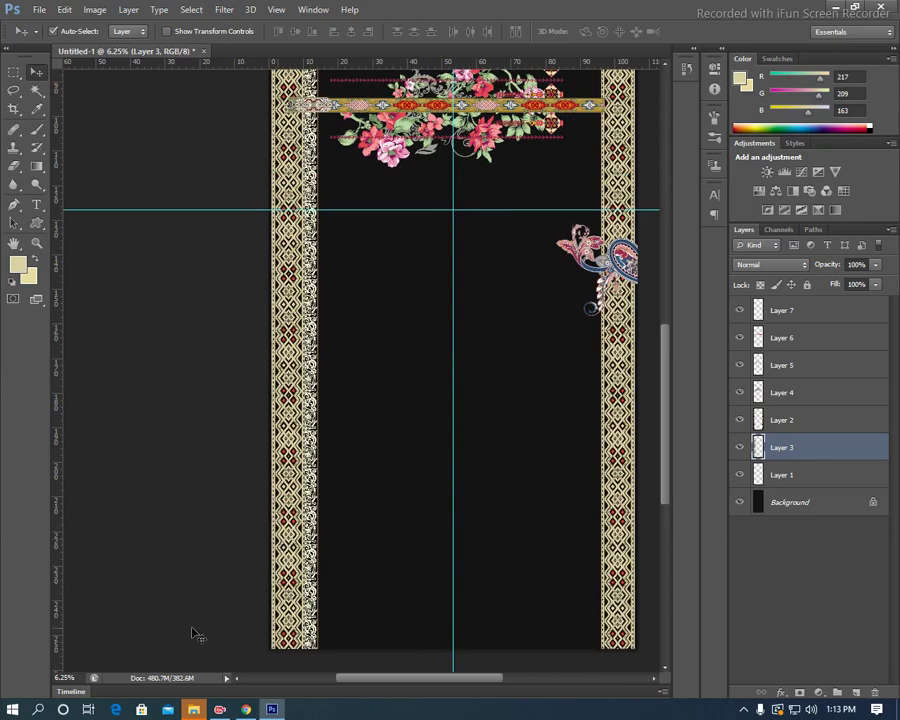
pyautogui.hotkey('ctrl', 'a')
# Flip the floral strip horizontally so it mirrors inside the right border.
pyautogui.hotkey('alt', 'e')
pyautogui.press('a')
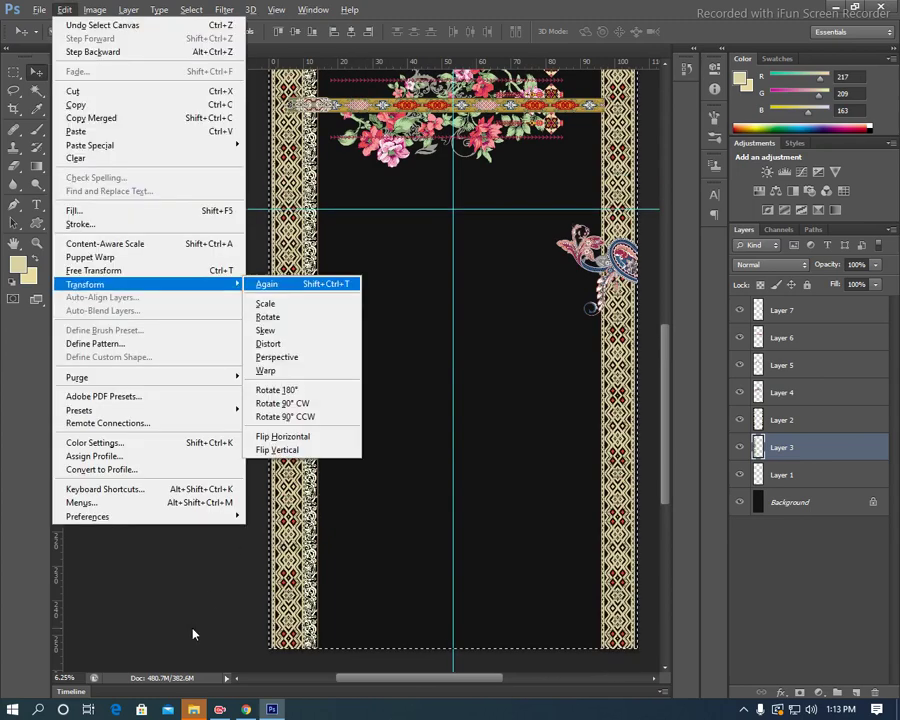
pyautogui.press('Escape')
pyautogui.press('Escape')
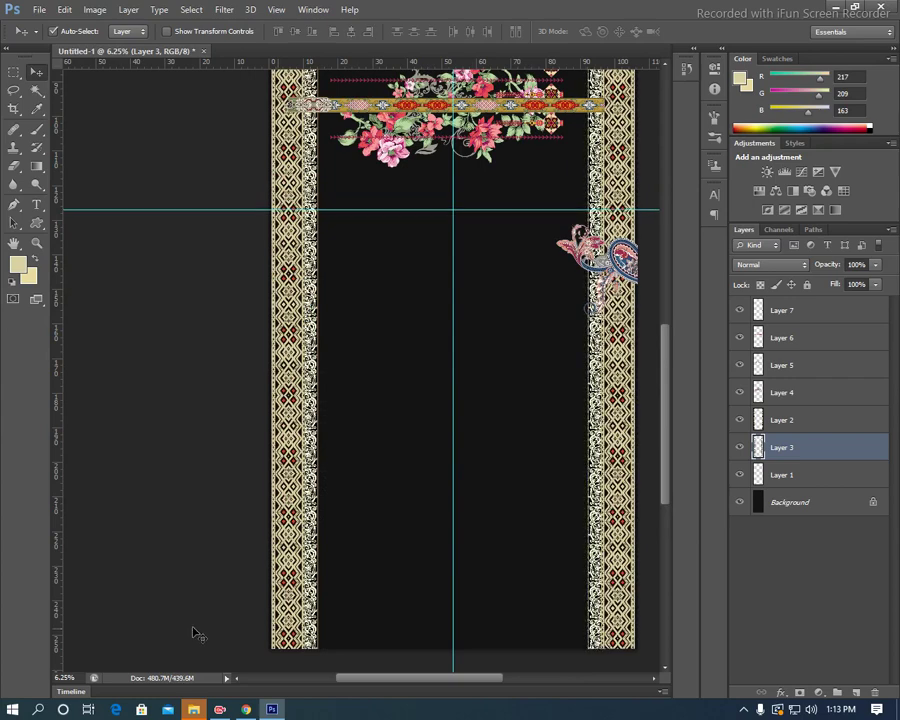
# Hide Layer 6's horizontal gold ornamental band.
pyautogui.moveTo(515, 282); pyautogui.dragTo(493, 390)
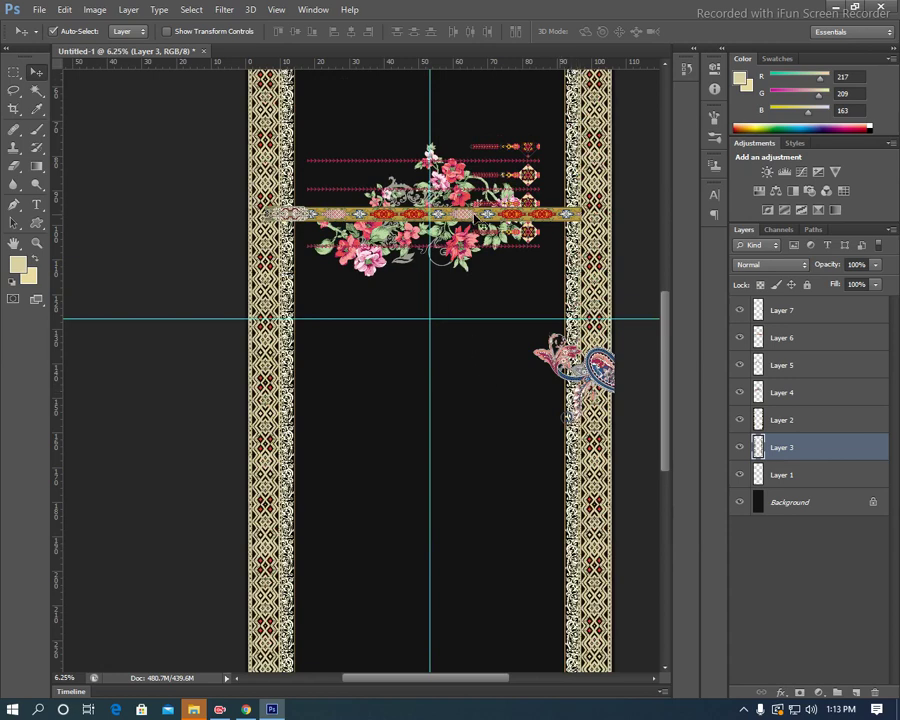
pyautogui.click(549, 316)
pyautogui.click(740, 338)
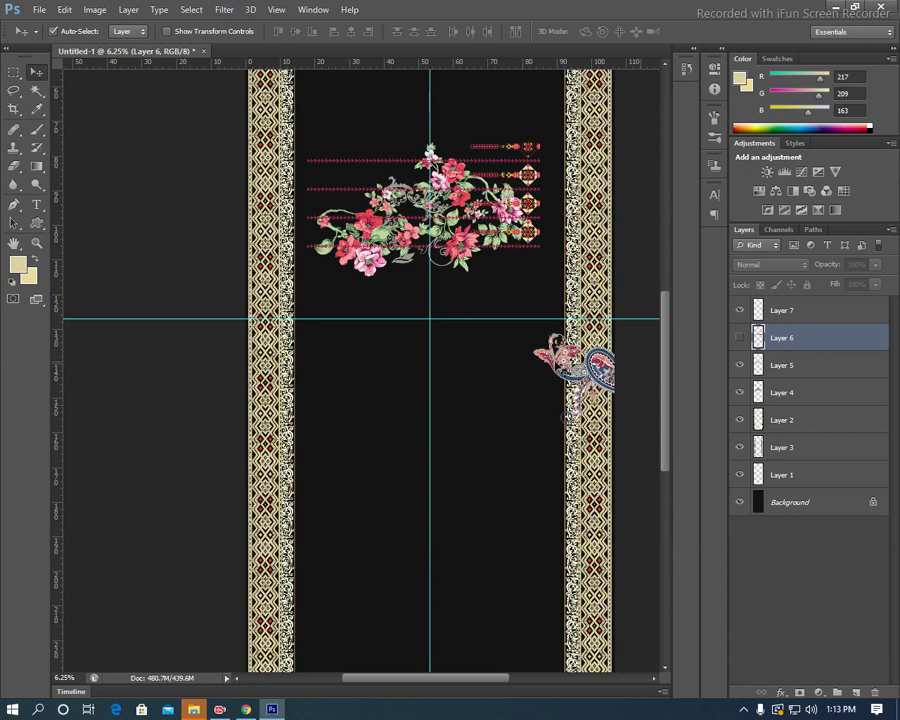
# Scale Layer 4's flower cluster to about 65% and rotate it 90° clockwise.
pyautogui.hotkey('alt', ']')
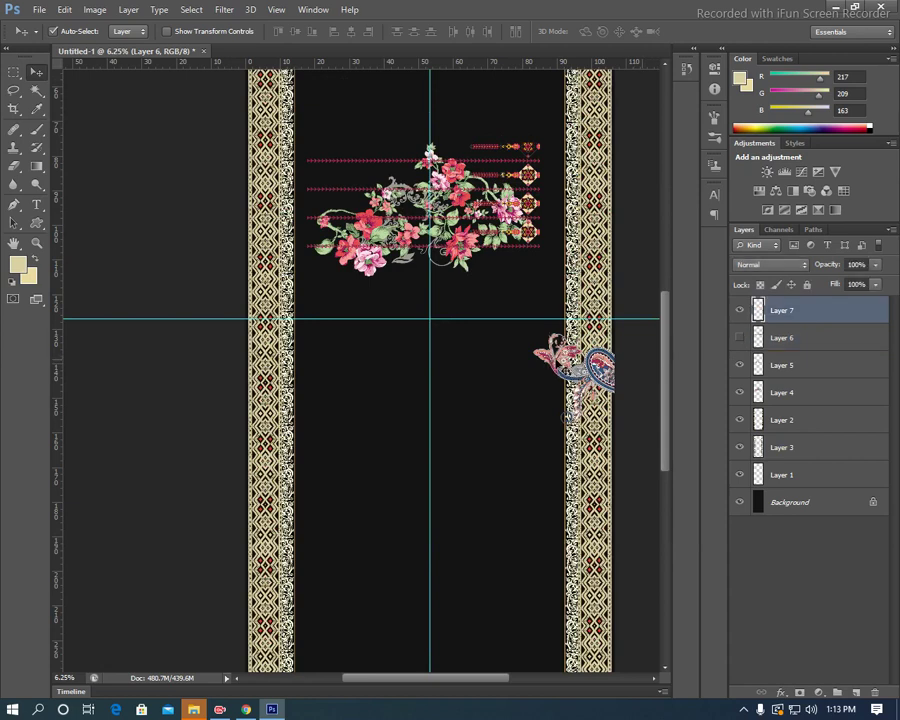
pyautogui.moveTo(478, 205); pyautogui.dragTo(450, 365)
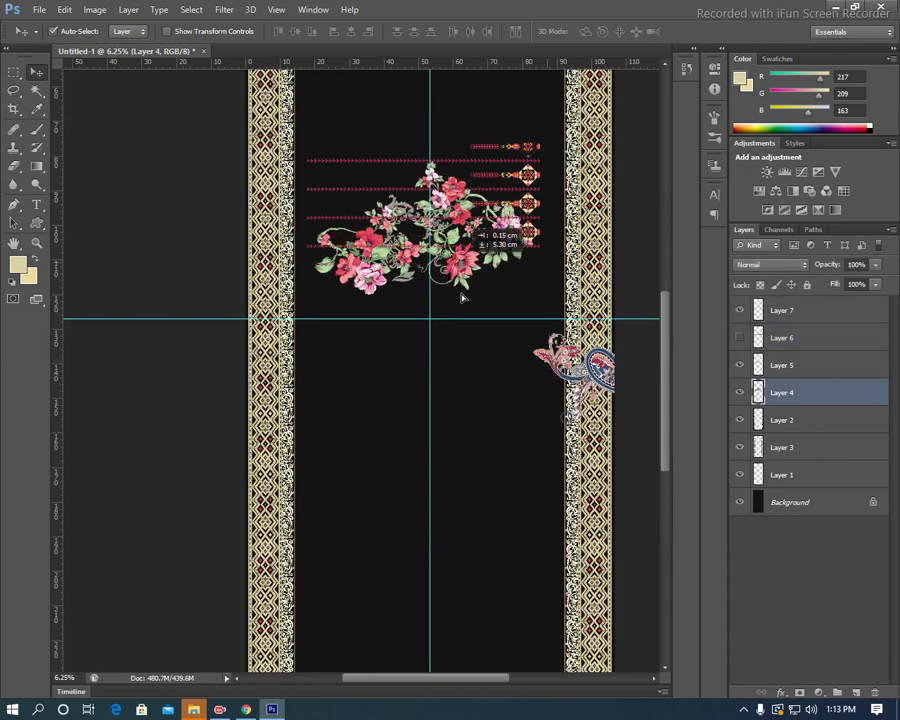
pyautogui.hotkey('ctrl', 't')
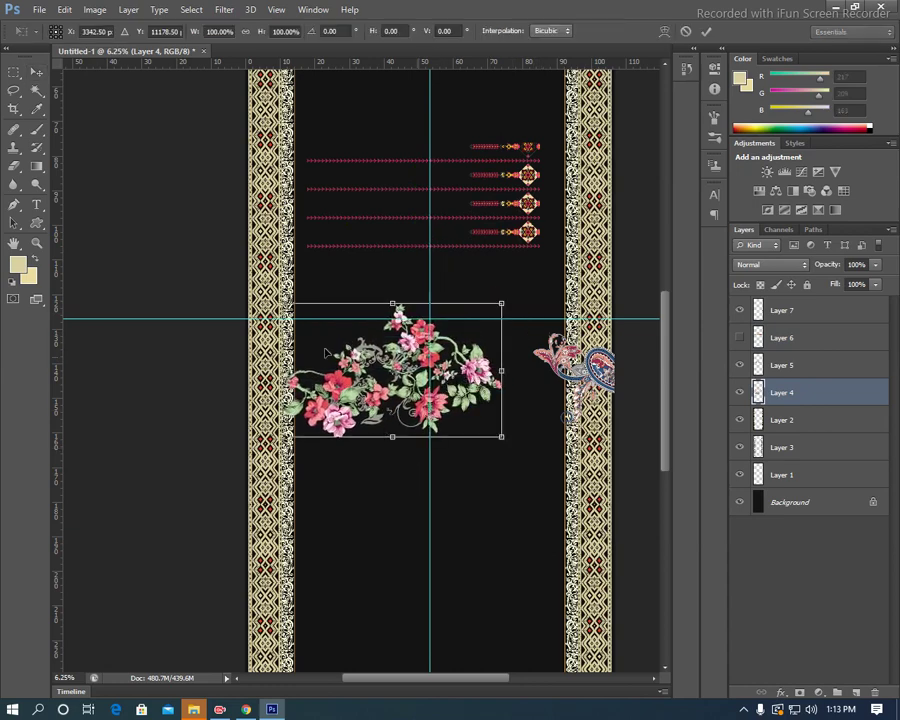
pyautogui.moveTo(293, 304); pyautogui.dragTo(320, 326)
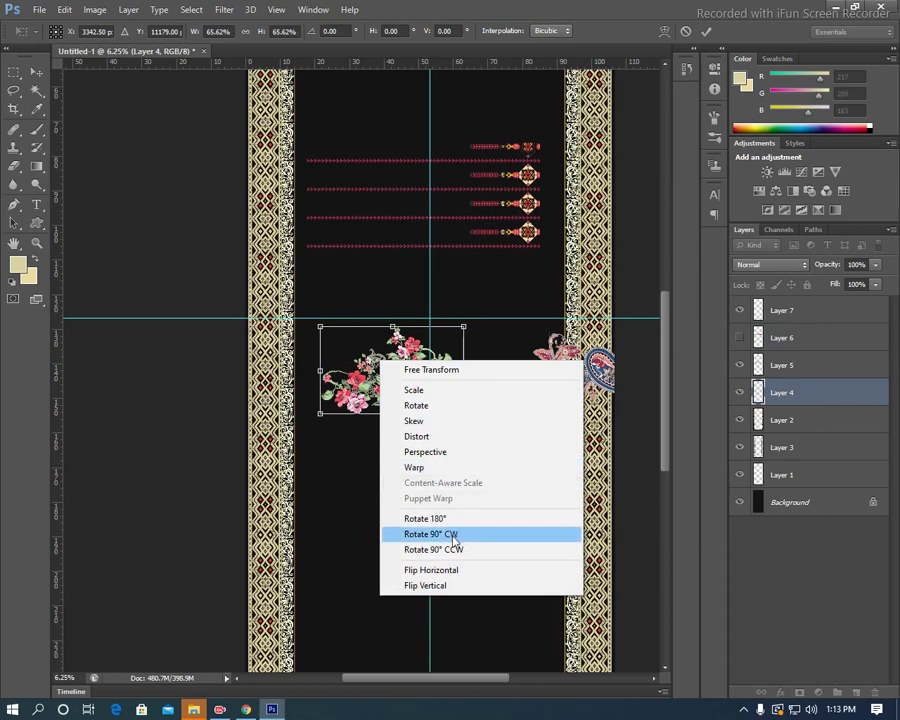
pyautogui.click(430, 534)
pyautogui.moveTo(381, 342)
pyautogui.mouseDown()
pyautogui.moveTo(322, 327)
pyautogui.moveTo(340, 296)
pyautogui.mouseUp()
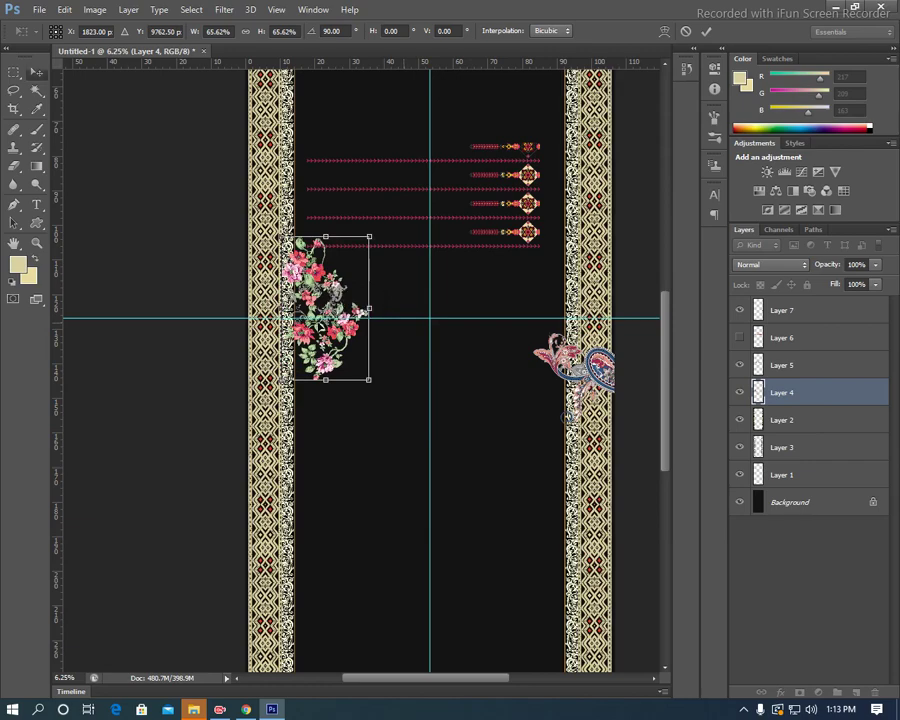
pyautogui.hotkey('ctrl', '+')
pyautogui.press('Return')
# Tilt the spray slightly, flip it horizontally against the left border, and duplicate the layer.
pyautogui.moveTo(382, 377)
pyautogui.mouseDown()
pyautogui.moveTo(374, 174)
pyautogui.moveTo(363, 372)
pyautogui.moveTo(292, 377)
pyautogui.moveTo(300, 338)
pyautogui.mouseUp()
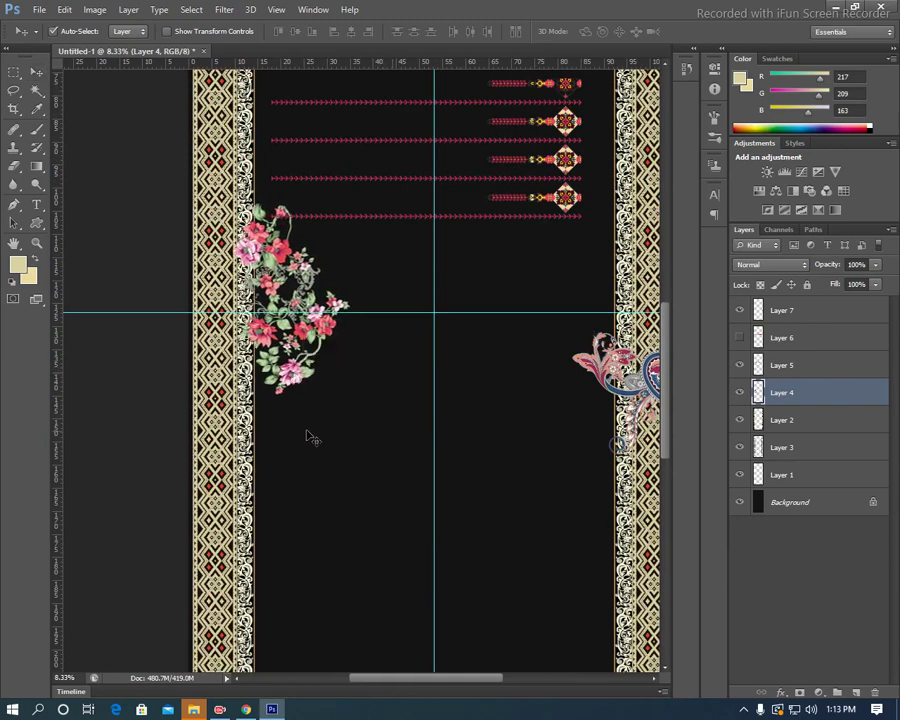
pyautogui.hotkey('ctrl', 't')
pyautogui.moveTo(372, 390); pyautogui.dragTo(378, 400)
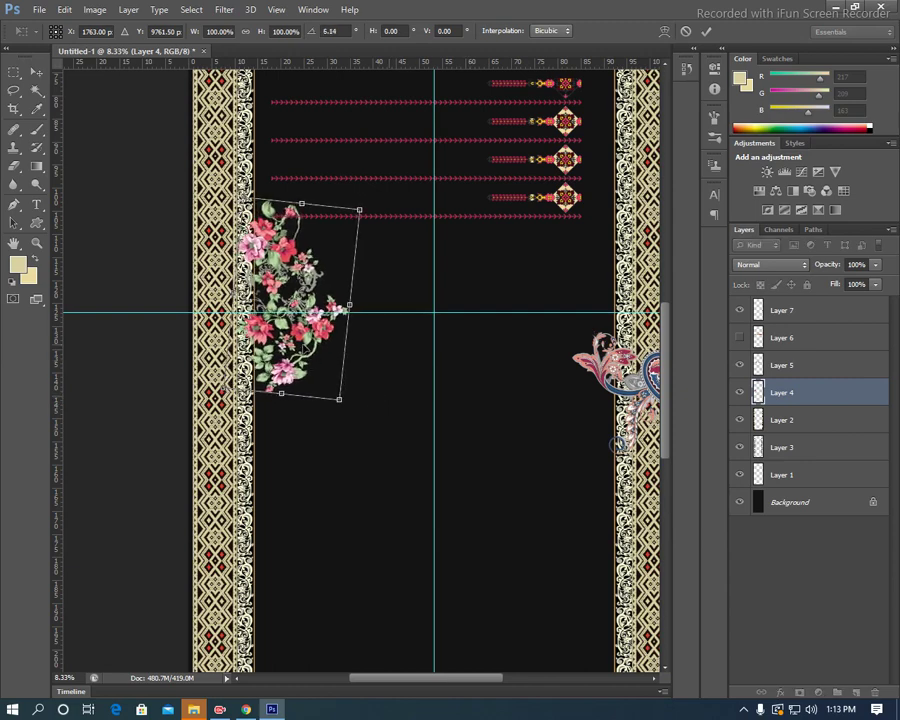
pyautogui.rightClick(303, 346)
pyautogui.click(377, 553)
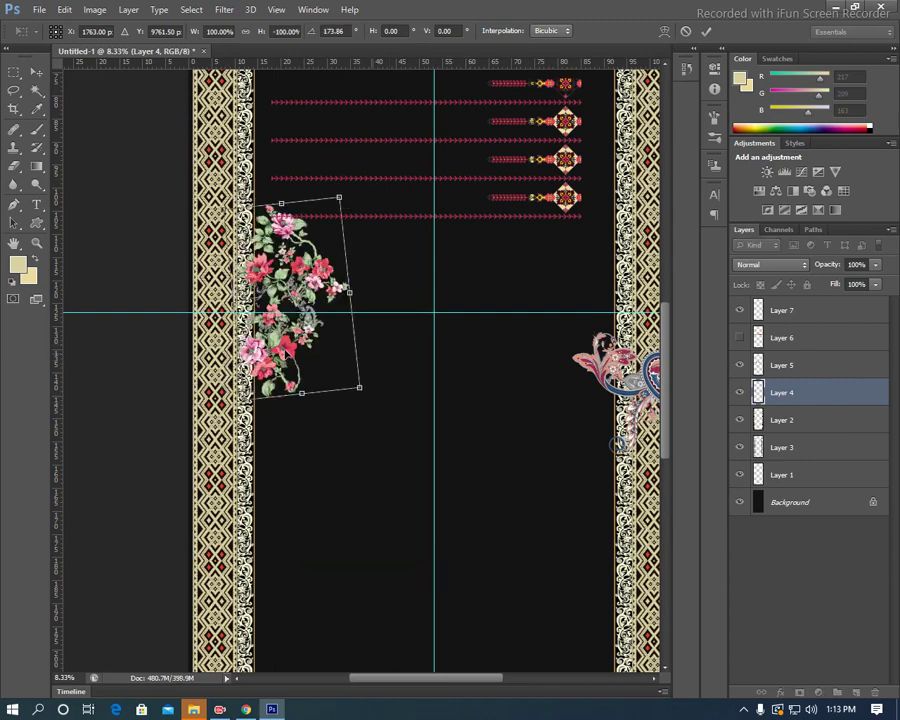
pyautogui.moveTo(322, 284); pyautogui.dragTo(311, 278)
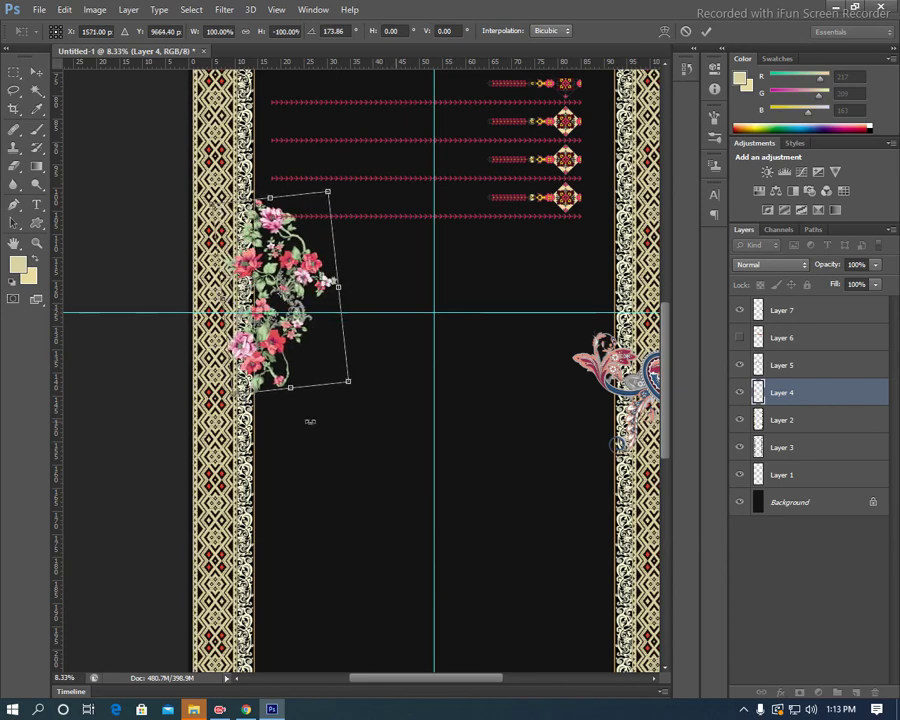
pyautogui.press('Return')
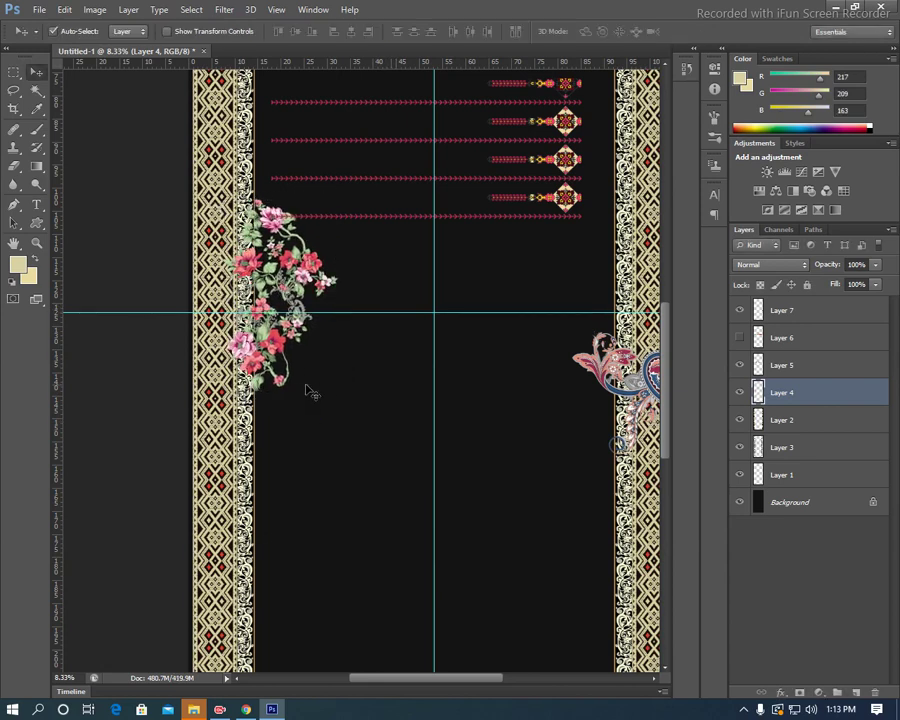
pyautogui.moveTo(350, 346); pyautogui.dragTo(342, 255)
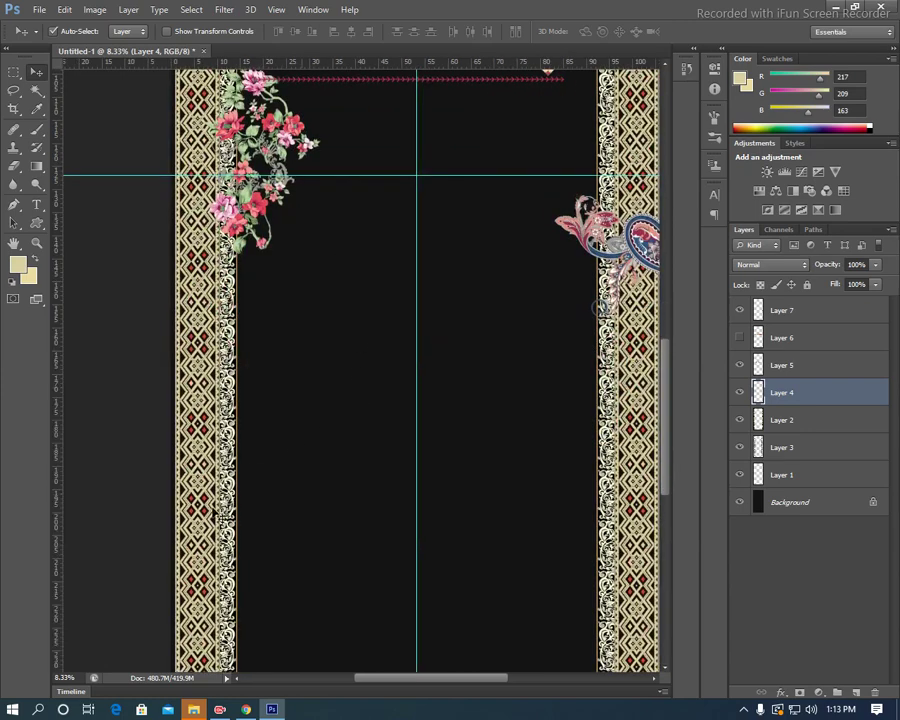
pyautogui.hotkey('ctrl', 'j')
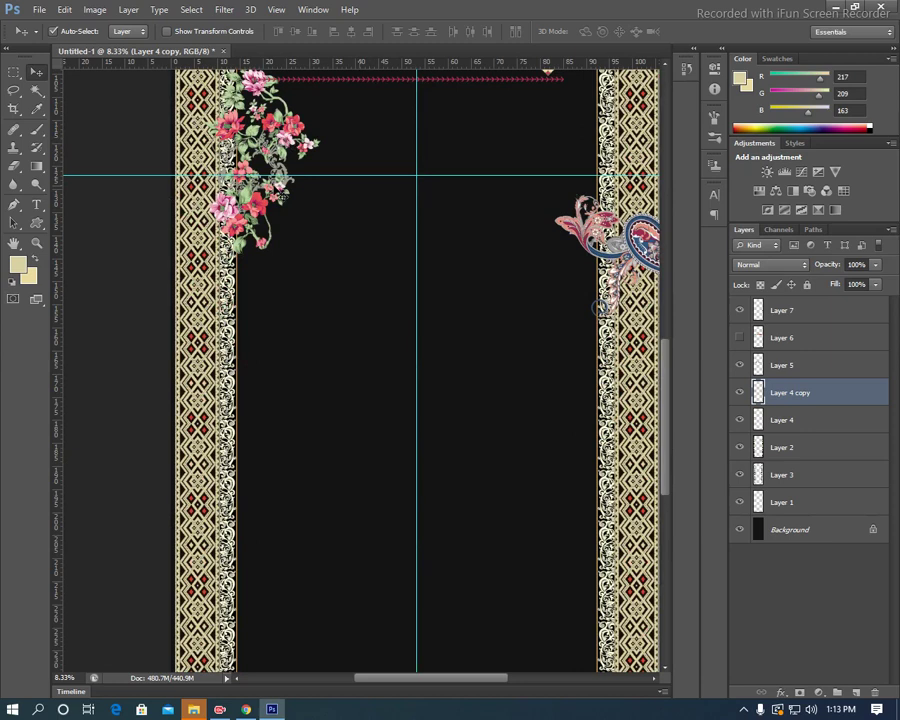
# Position the flower spray copy just below the original spray.
pyautogui.moveTo(282, 192)
pyautogui.mouseDown()
pyautogui.moveTo(283, 366)
pyautogui.moveTo(276, 187)
pyautogui.mouseUp()
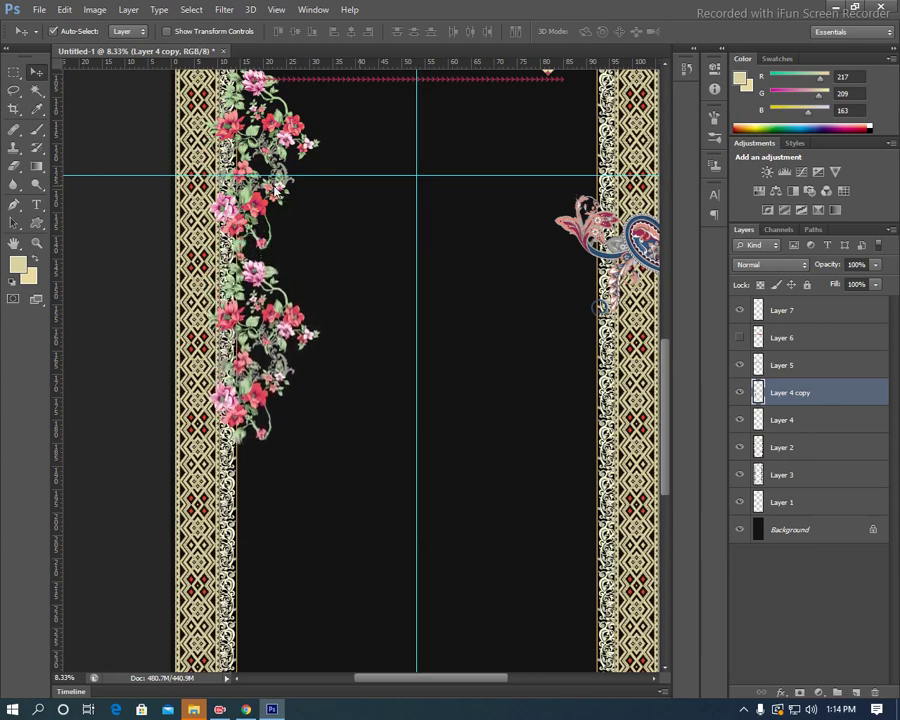
pyautogui.hotkey('shift', 'Up')
pyautogui.hotkey('shift', 'Up')
pyautogui.hotkey('shift', 'Up')
pyautogui.hotkey('shift', 'Up')
pyautogui.hotkey('shift', 'Up')
pyautogui.hotkey('shift', 'Up')
pyautogui.hotkey('shift', 'Up')
pyautogui.hotkey('shift', 'Up')
pyautogui.hotkey('shift', 'Up')
pyautogui.hotkey('shift', 'Up')
pyautogui.hotkey('shift', 'Up')
pyautogui.hotkey('shift', 'Up')
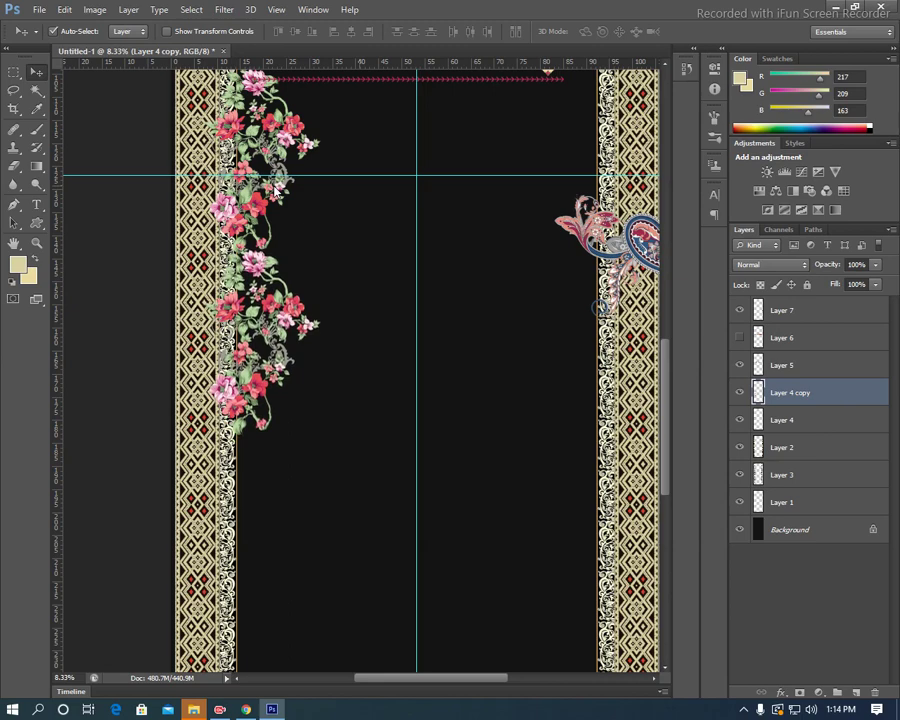
pyautogui.hotkey('shift', 'Up')
pyautogui.hotkey('shift', 'Up')
pyautogui.hotkey('shift', 'Up')
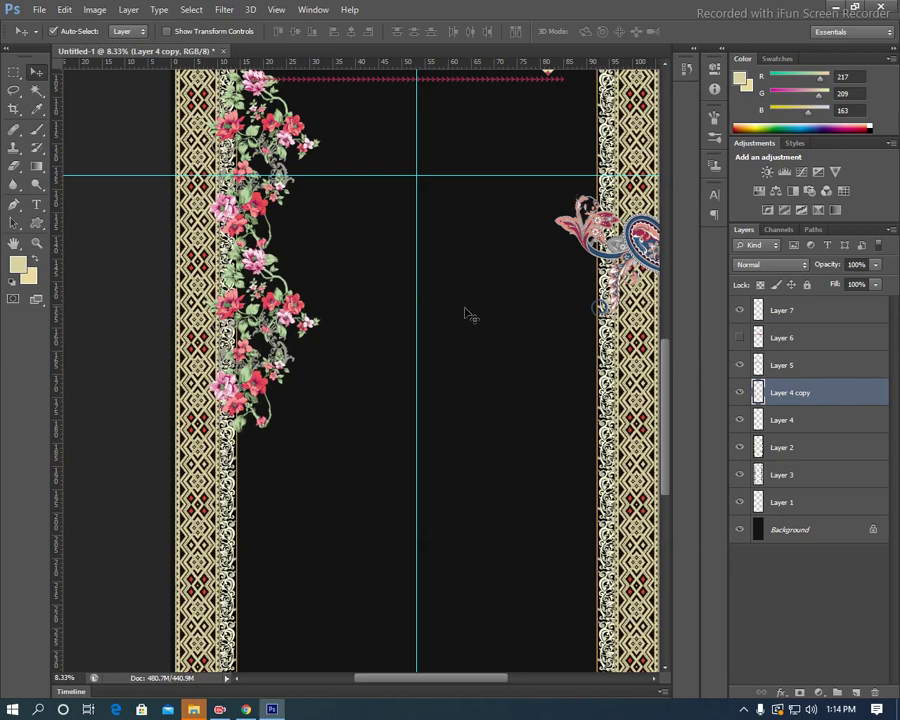
# Try scaling both flower sprays to about 79%, then undo it.
pyautogui.keyDown('shift'); pyautogui.click(785, 421); pyautogui.keyUp('shift')
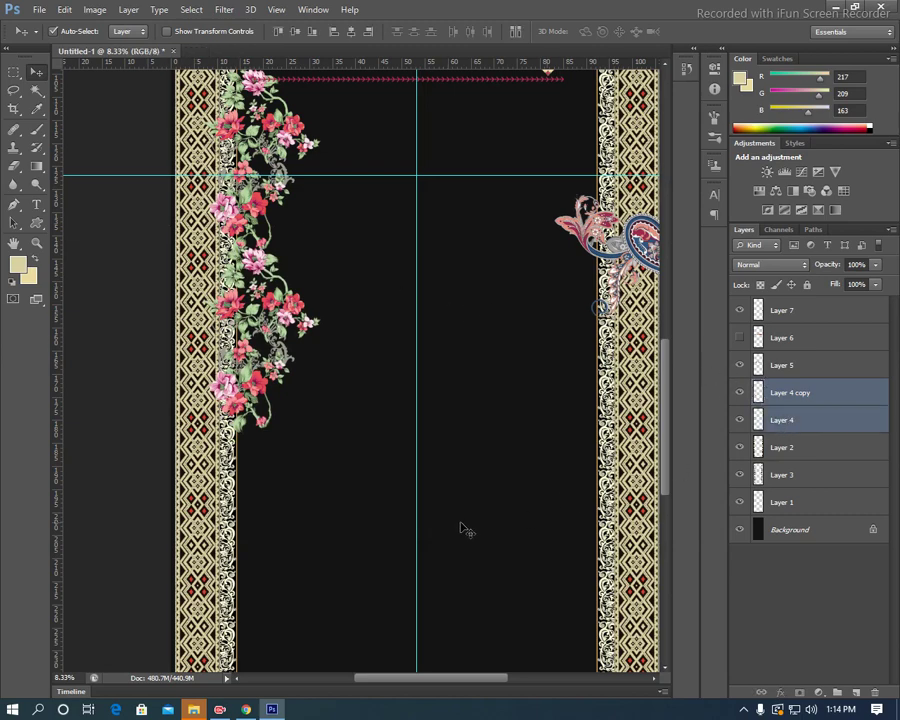
pyautogui.hotkey('ctrl', 't')
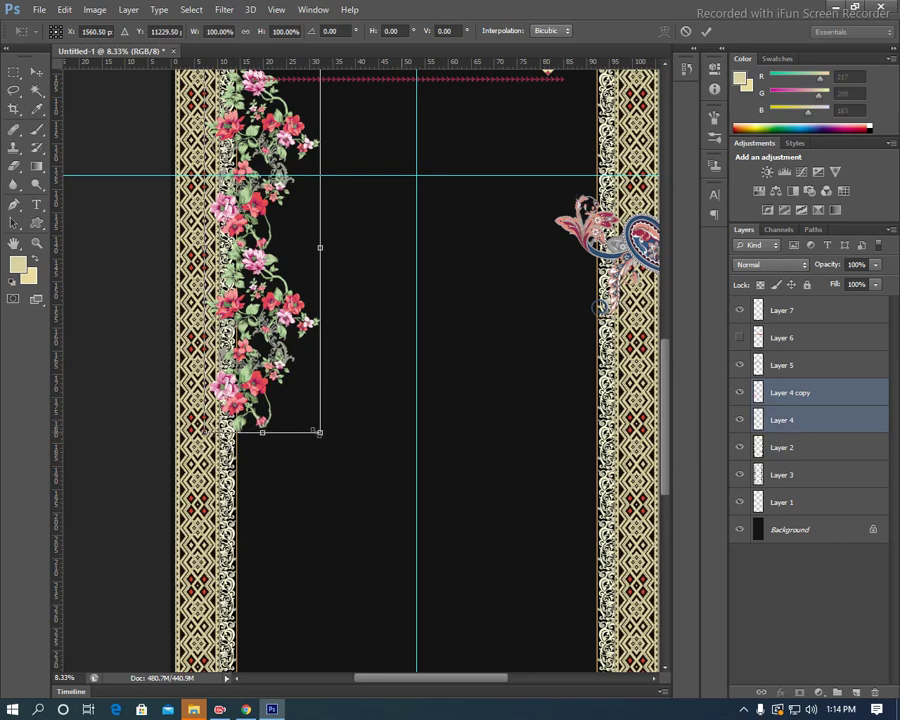
pyautogui.moveTo(312, 424); pyautogui.dragTo(295, 395)
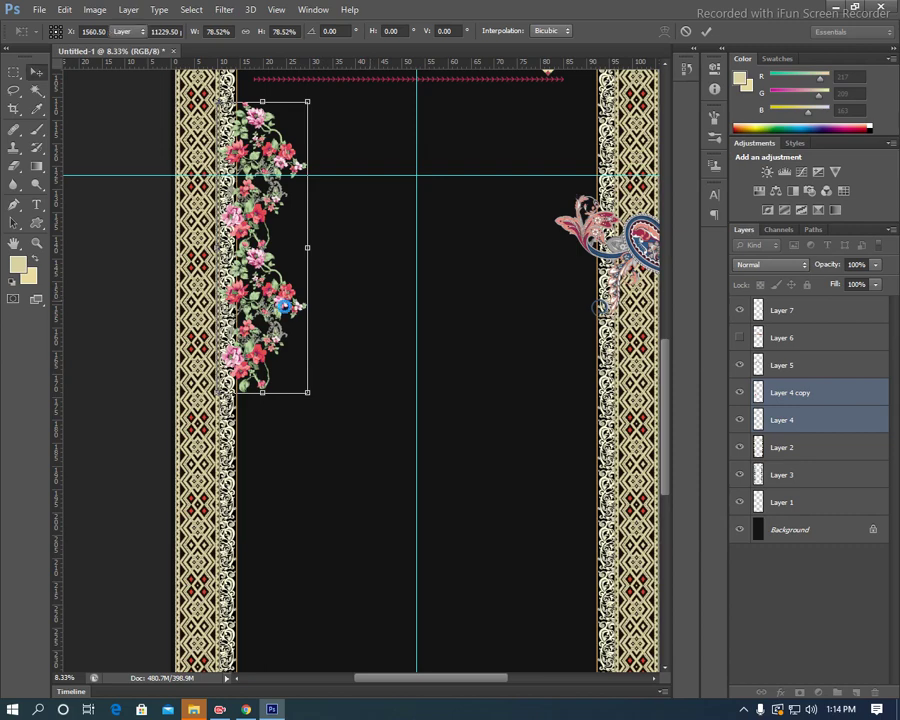
pyautogui.doubleClick(284, 306)
pyautogui.moveTo(294, 313); pyautogui.dragTo(289, 292)
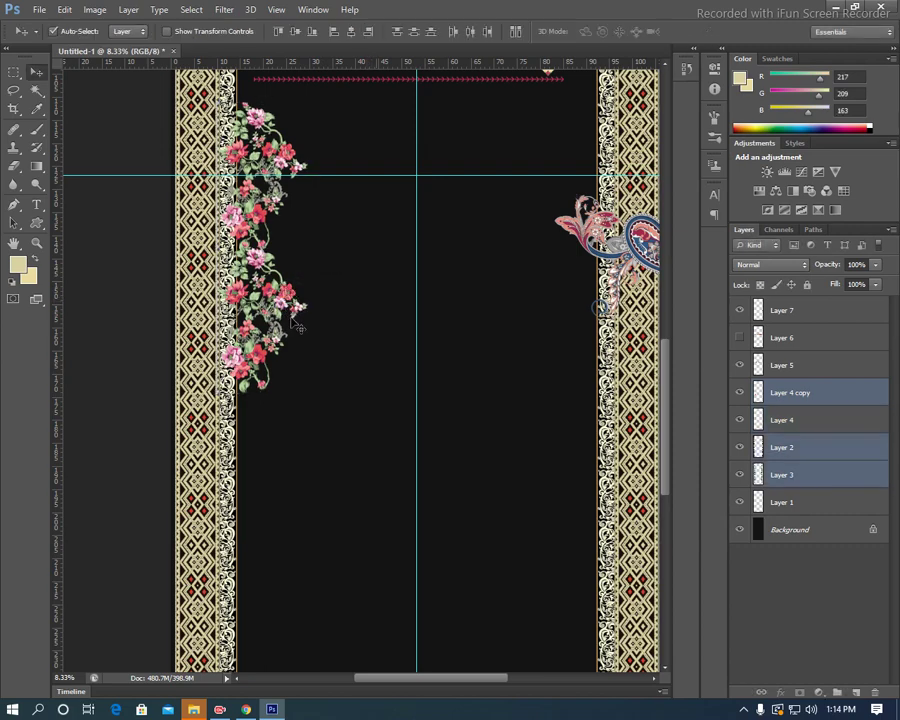
pyautogui.hotkey('ctrl', 'z')
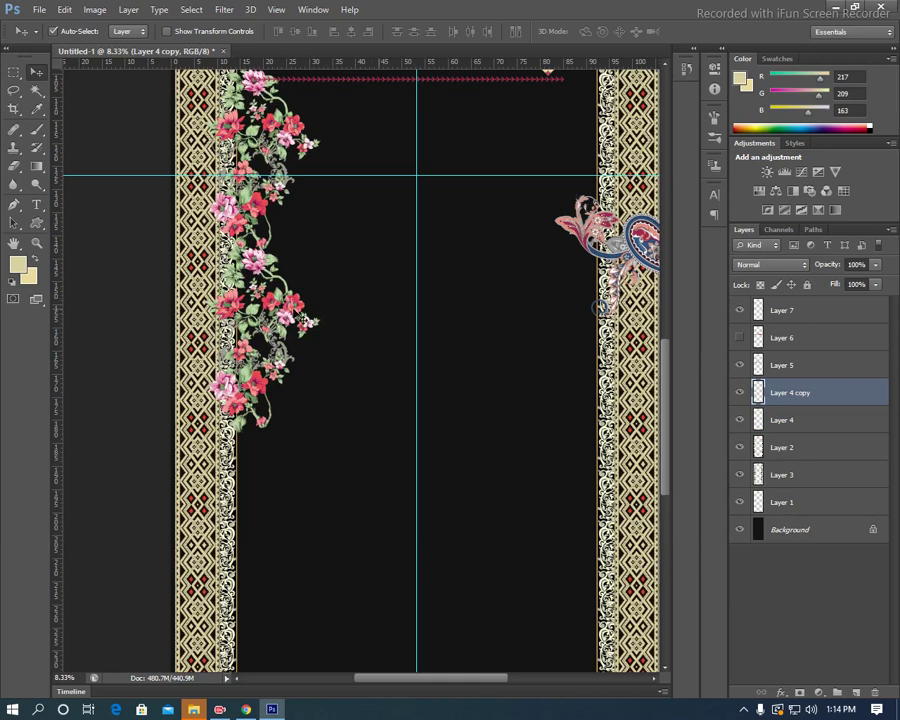
# Scale Layer 4 and its copy together to 74% and move them up the border.
pyautogui.keyDown('shift'); pyautogui.click(780, 420); pyautogui.keyUp('shift')
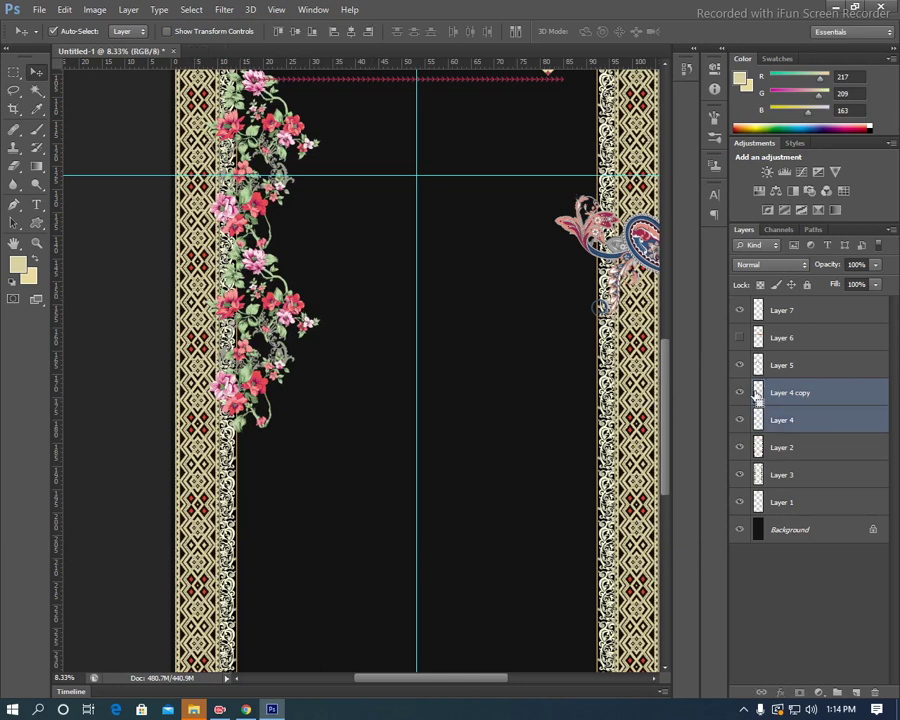
pyautogui.hotkey('ctrl', 't')
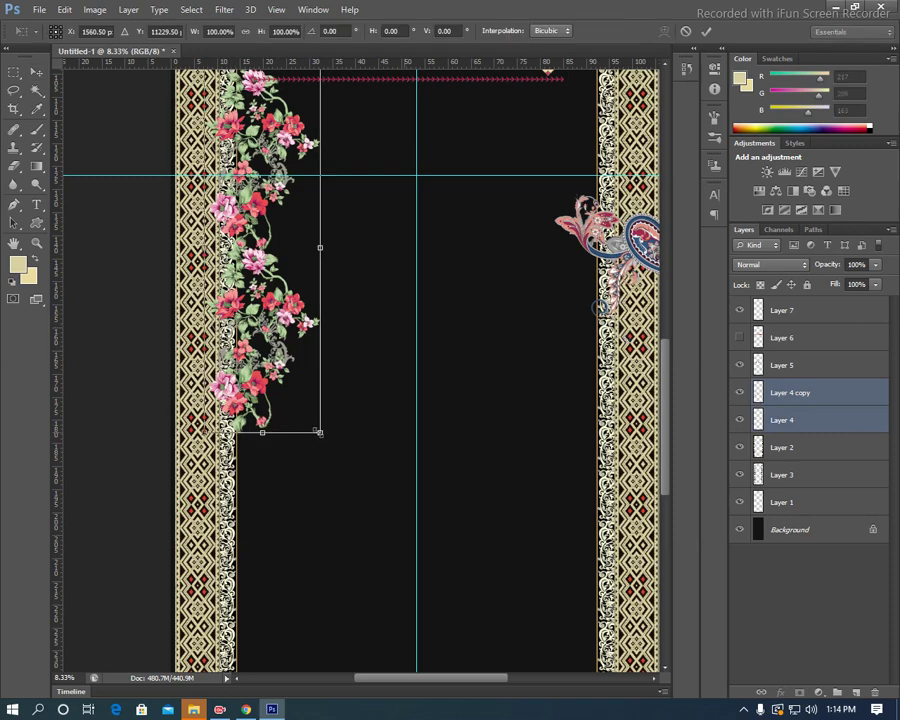
pyautogui.moveTo(313, 426); pyautogui.dragTo(303, 383)
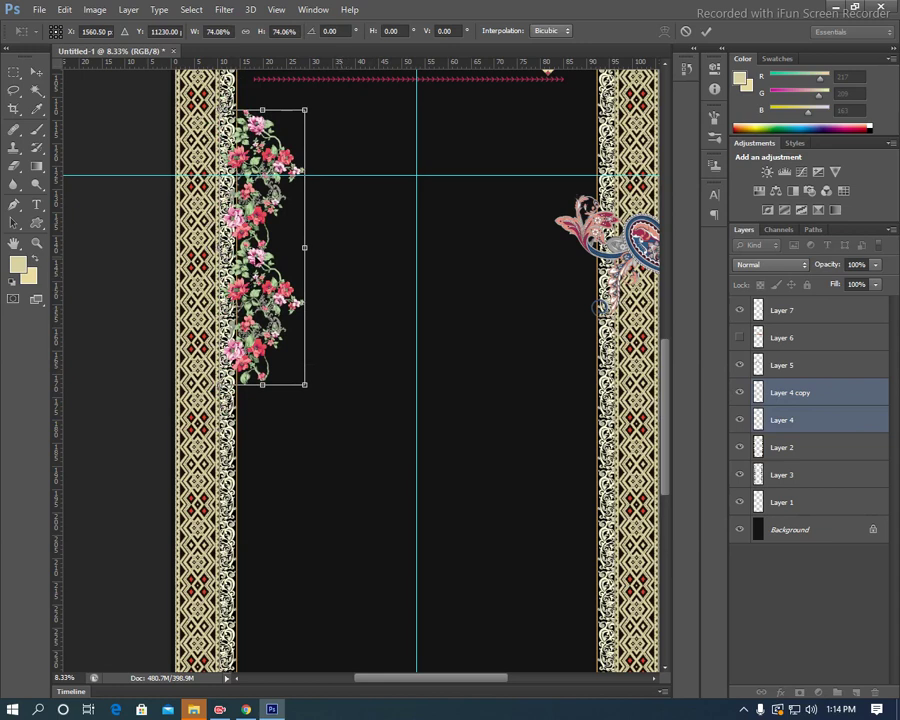
pyautogui.moveTo(265, 222); pyautogui.dragTo(267, 211)
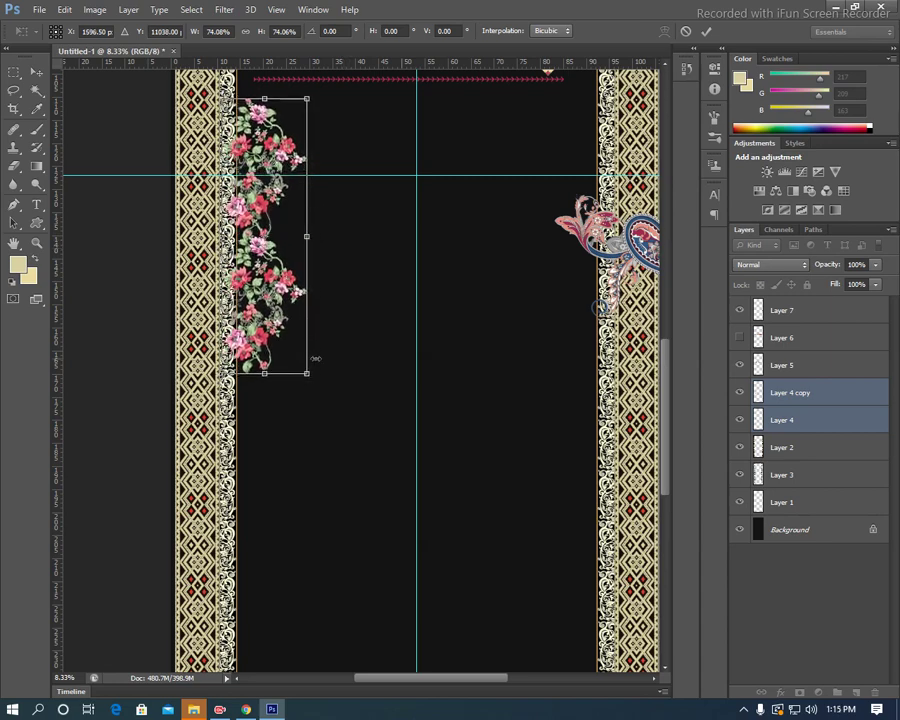
pyautogui.press('Return')
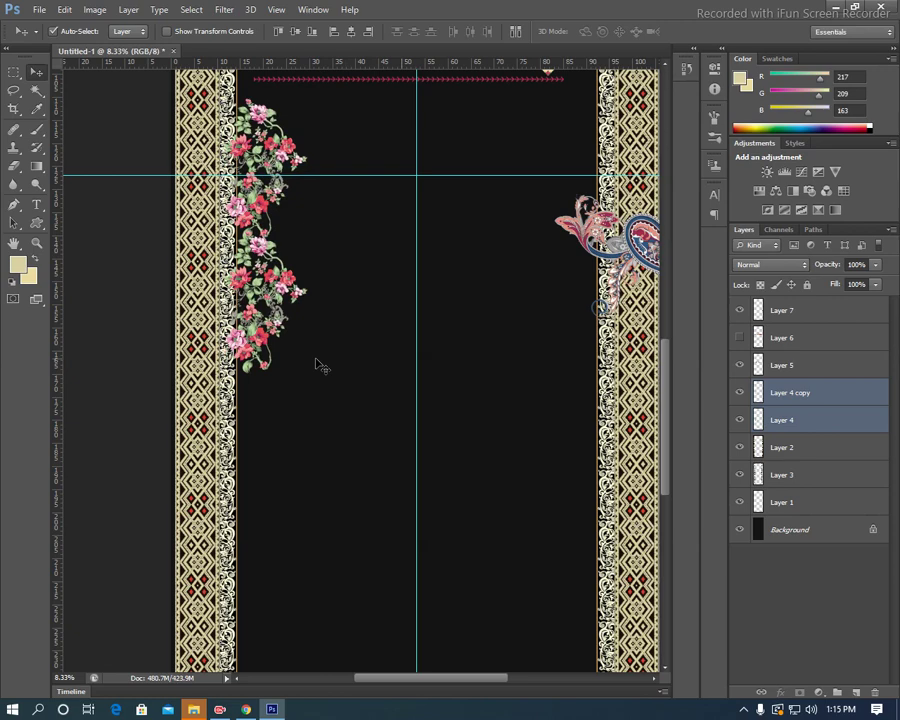
# Duplicate both flower spray layers and nudge the copies down the left border with Shift+arrow keys.
pyautogui.hotkey('ctrl', 'j')
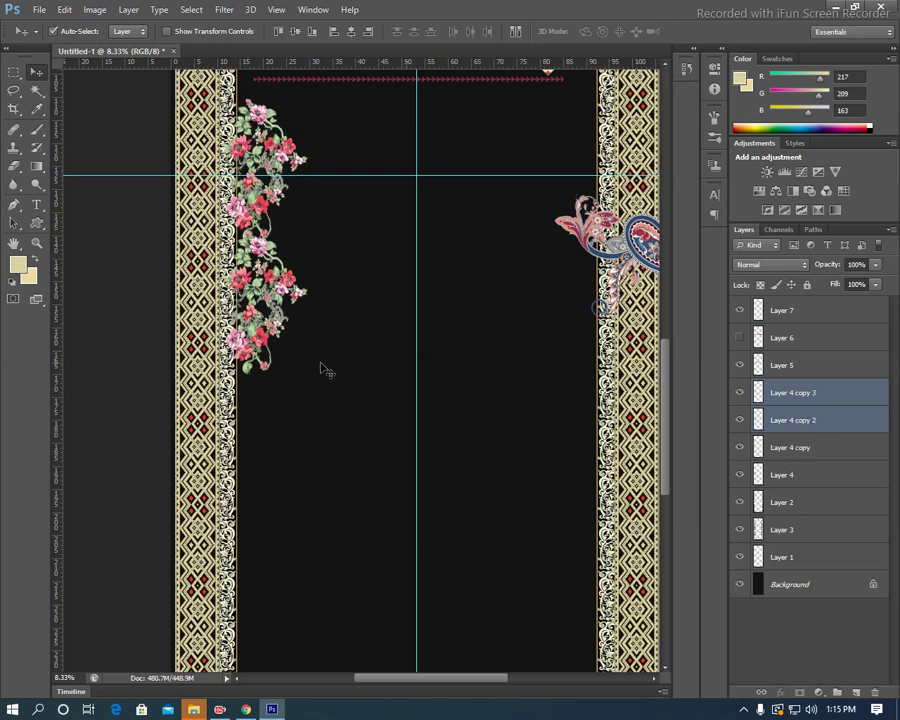
pyautogui.hotkey('shift', 'Down')
pyautogui.hotkey('shift', 'Down')
pyautogui.hotkey('shift', 'Down')
pyautogui.hotkey('shift', 'Down')
pyautogui.hotkey('shift', 'Down')
pyautogui.hotkey('shift', 'Down')
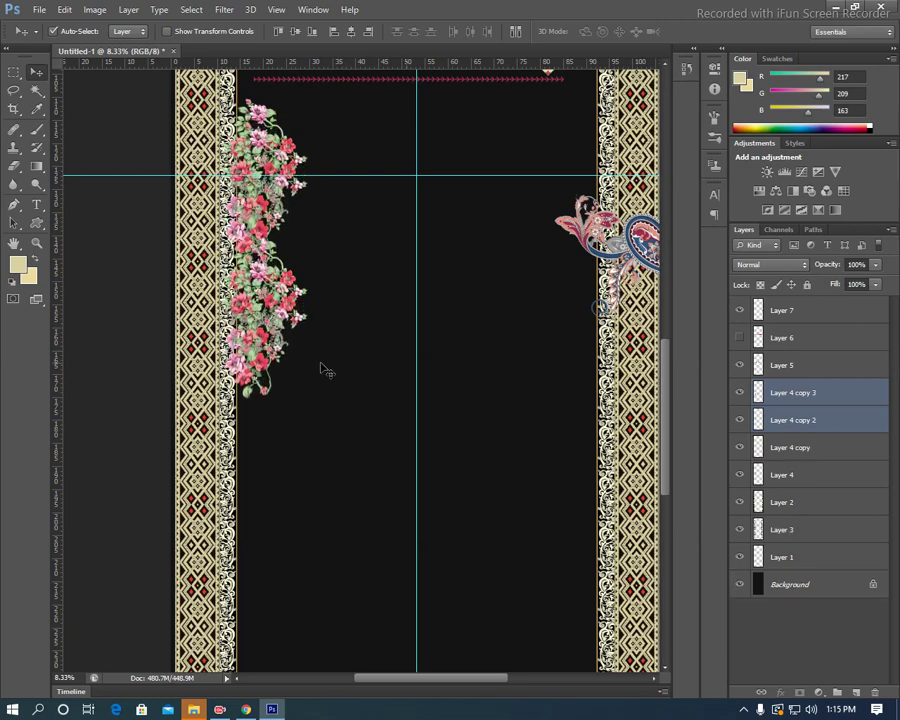
pyautogui.hotkey('shift', 'Down')
pyautogui.hotkey('shift', 'Down')
pyautogui.hotkey('shift', 'Down')
pyautogui.hotkey('shift', 'Down')
pyautogui.hotkey('shift', 'Down')
pyautogui.hotkey('shift', 'Down')
pyautogui.hotkey('shift', 'Down')
pyautogui.hotkey('shift', 'Down')
pyautogui.hotkey('shift', 'Down')
pyautogui.hotkey('shift', 'Down')
pyautogui.hotkey('shift', 'Down')
pyautogui.hotkey('shift', 'Down')
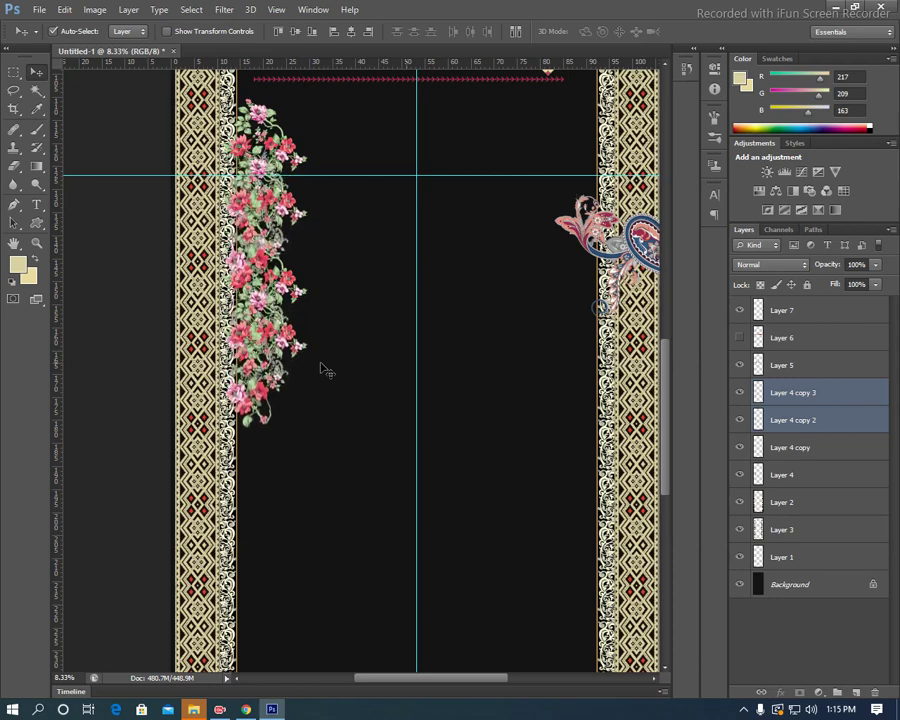
pyautogui.hotkey('shift', 'Down')
pyautogui.hotkey('shift', 'Down')
pyautogui.hotkey('shift', 'Down')
pyautogui.hotkey('shift', 'Down')
pyautogui.hotkey('shift', 'Down')
pyautogui.hotkey('shift', 'Down')
pyautogui.hotkey('shift', 'Down')
pyautogui.hotkey('shift', 'Down')
pyautogui.hotkey('shift', 'Down')
pyautogui.hotkey('shift', 'Down')
pyautogui.hotkey('shift', 'Down')
pyautogui.hotkey('shift', 'Down')
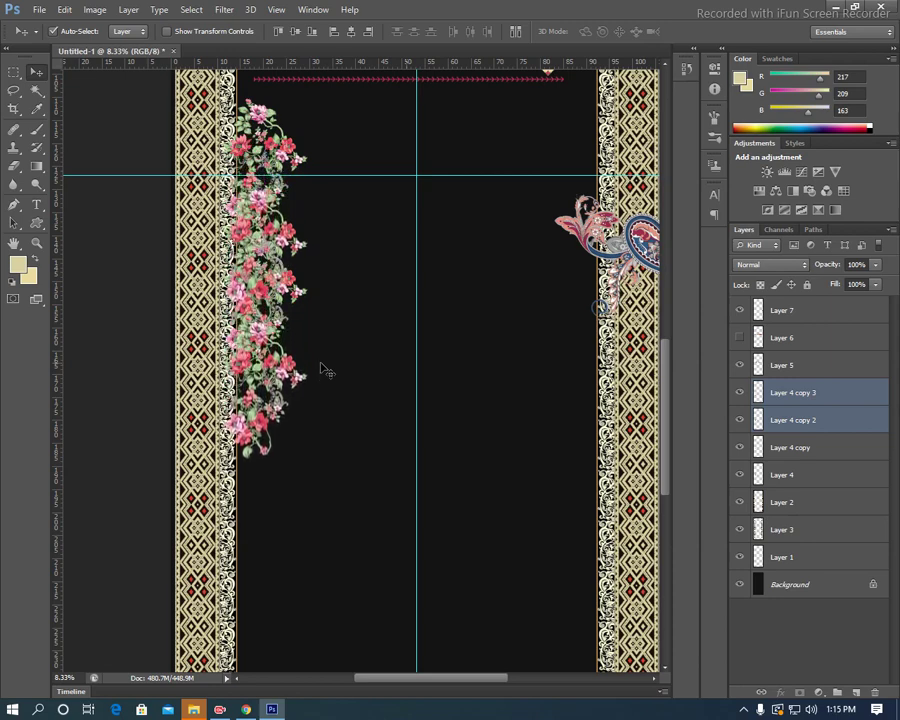
pyautogui.hotkey('shift', 'Down')
pyautogui.hotkey('shift', 'Down')
pyautogui.hotkey('shift', 'Down')
pyautogui.hotkey('shift', 'Down')
pyautogui.hotkey('shift', 'Down')
pyautogui.hotkey('shift', 'Down')
pyautogui.hotkey('shift', 'Down')
pyautogui.hotkey('shift', 'Down')
pyautogui.hotkey('shift', 'Down')
pyautogui.hotkey('shift', 'Down')
pyautogui.hotkey('shift', 'Down')
pyautogui.hotkey('shift', 'Down')
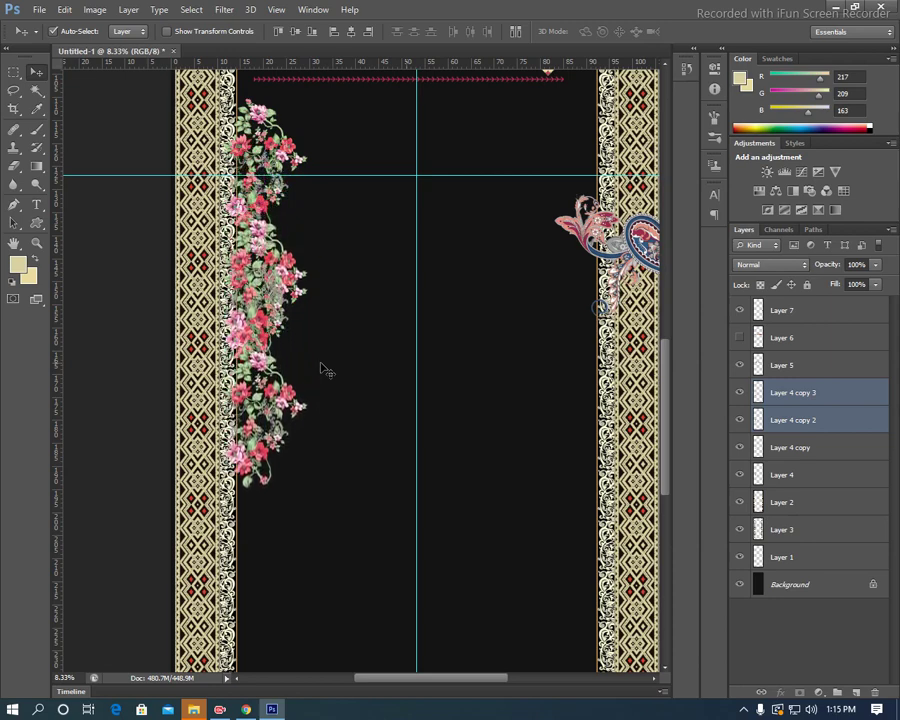
pyautogui.hotkey('shift', 'Down')
pyautogui.hotkey('shift', 'Down')
pyautogui.hotkey('shift', 'Down')
pyautogui.hotkey('shift', 'Down')
pyautogui.hotkey('shift', 'Down')
pyautogui.hotkey('shift', 'Down')
pyautogui.hotkey('shift', 'Down')
pyautogui.hotkey('shift', 'Down')
pyautogui.hotkey('shift', 'Down')
pyautogui.hotkey('shift', 'Down')
pyautogui.hotkey('shift', 'Down')
pyautogui.hotkey('shift', 'Down')
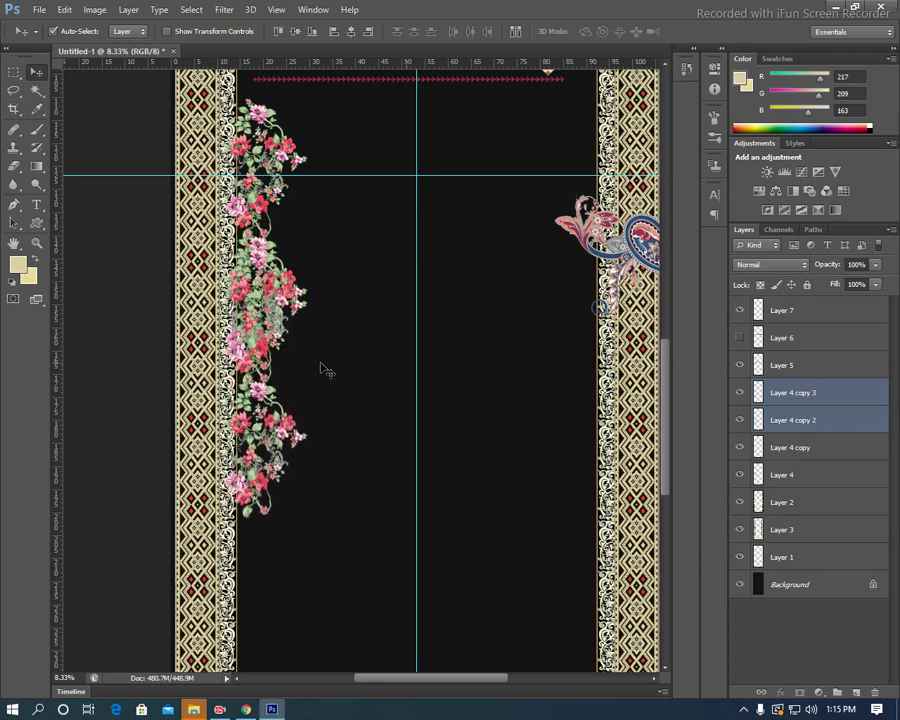
pyautogui.hotkey('shift', 'Down')
pyautogui.hotkey('shift', 'Down')
pyautogui.hotkey('shift', 'Down')
pyautogui.hotkey('shift', 'Down')
pyautogui.hotkey('shift', 'Down')
pyautogui.hotkey('shift', 'Down')
pyautogui.hotkey('shift', 'Down')
pyautogui.hotkey('shift', 'Down')
pyautogui.hotkey('shift', 'Down')
pyautogui.hotkey('shift', 'Down')
pyautogui.hotkey('shift', 'Down')
pyautogui.hotkey('shift', 'Down')
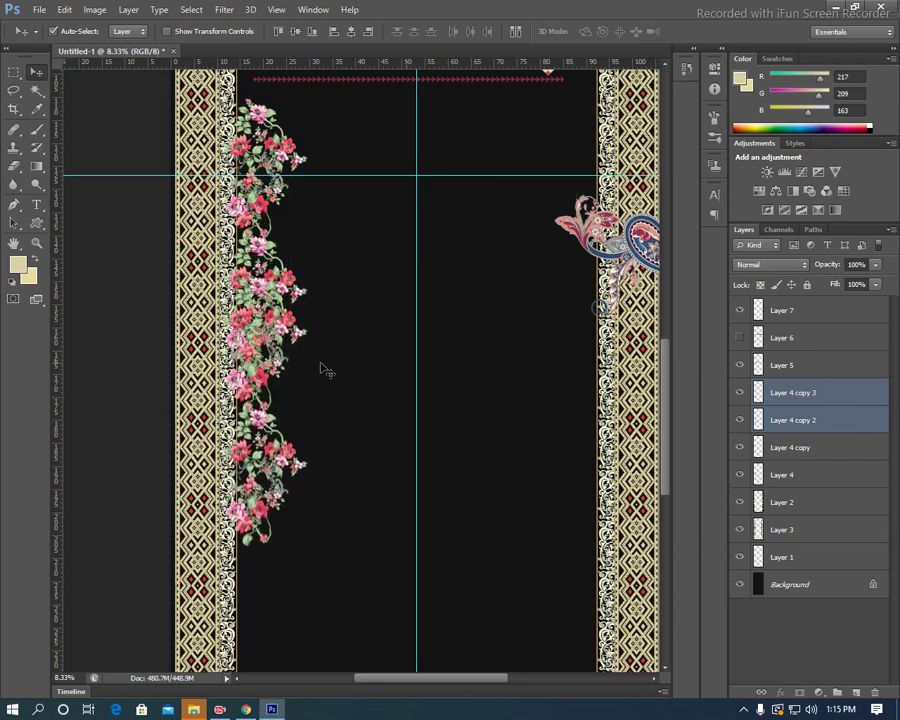
pyautogui.hotkey('shift', 'Down')
pyautogui.hotkey('shift', 'Down')
pyautogui.hotkey('shift', 'Down')
pyautogui.hotkey('shift', 'Down')
pyautogui.hotkey('shift', 'Down')
pyautogui.hotkey('shift', 'Down')
pyautogui.hotkey('shift', 'Down')
pyautogui.hotkey('shift', 'Down')
pyautogui.hotkey('shift', 'Down')
pyautogui.hotkey('shift', 'Down')
pyautogui.hotkey('shift', 'Down')
pyautogui.hotkey('shift', 'Down')
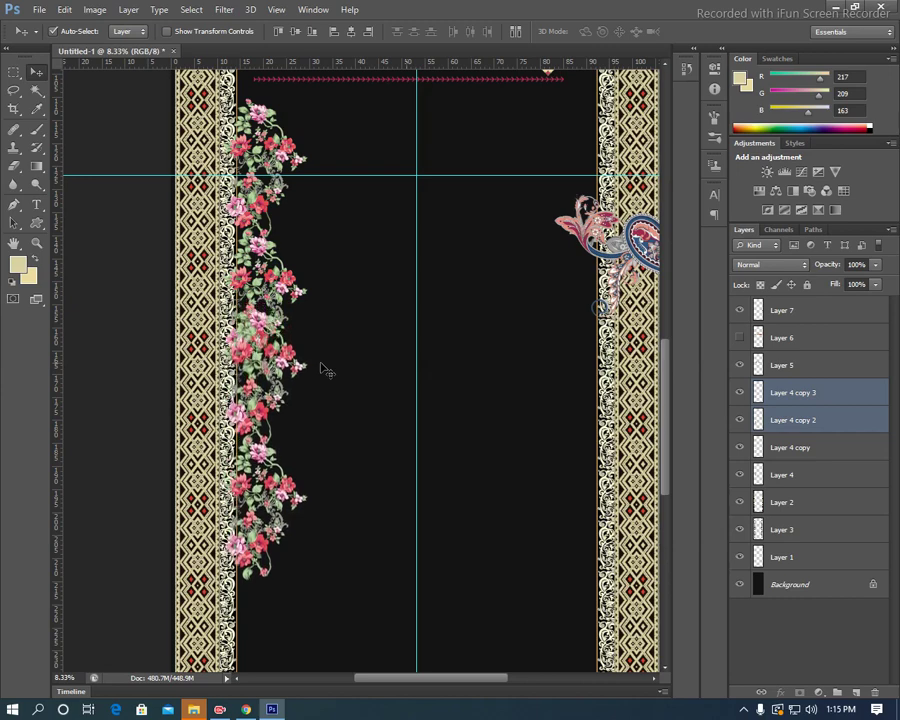
pyautogui.hotkey('shift', 'Down')
pyautogui.hotkey('shift', 'Down')
pyautogui.hotkey('shift', 'Down')
pyautogui.hotkey('shift', 'Down')
pyautogui.hotkey('shift', 'Down')
pyautogui.hotkey('shift', 'Down')
pyautogui.hotkey('shift', 'Down')
pyautogui.hotkey('shift', 'Down')
pyautogui.hotkey('shift', 'Down')
pyautogui.hotkey('shift', 'Down')
pyautogui.hotkey('shift', 'Down')
pyautogui.hotkey('shift', 'Down')
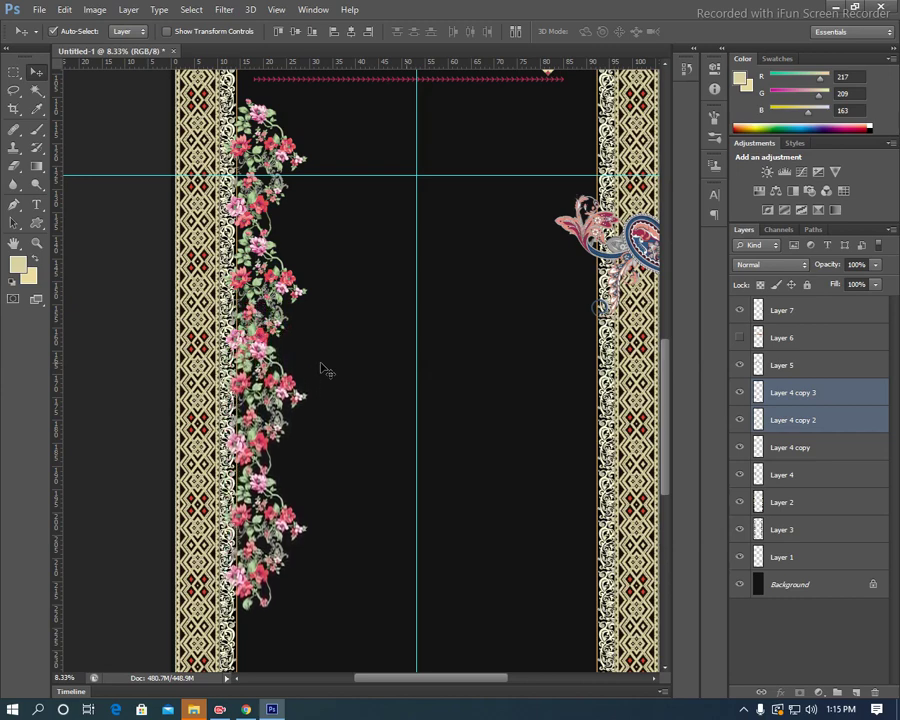
pyautogui.hotkey('shift', 'Down')
pyautogui.hotkey('shift', 'Down')
pyautogui.hotkey('shift', 'Down')
pyautogui.hotkey('shift', 'Down')
pyautogui.hotkey('shift', 'Down')
pyautogui.hotkey('shift', 'Down')
pyautogui.hotkey('shift', 'Down')
pyautogui.hotkey('shift', 'Down')
pyautogui.hotkey('shift', 'Down')
pyautogui.hotkey('shift', 'Down')
pyautogui.hotkey('shift', 'Down')
pyautogui.hotkey('shift', 'Down')
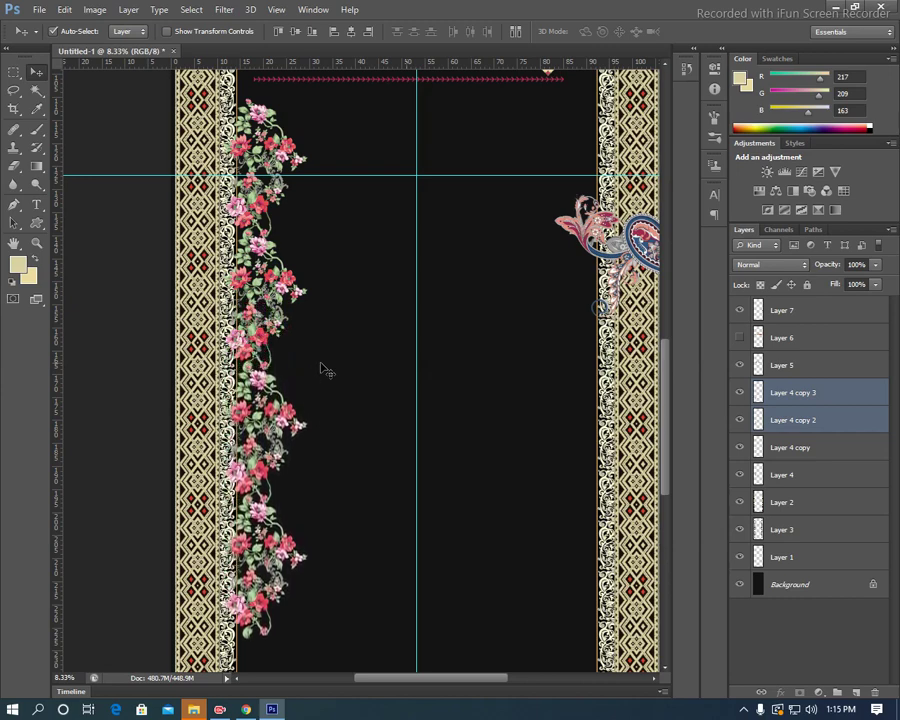
pyautogui.hotkey('shift', 'Down')
pyautogui.hotkey('shift', 'Down')
pyautogui.hotkey('shift', 'Down')
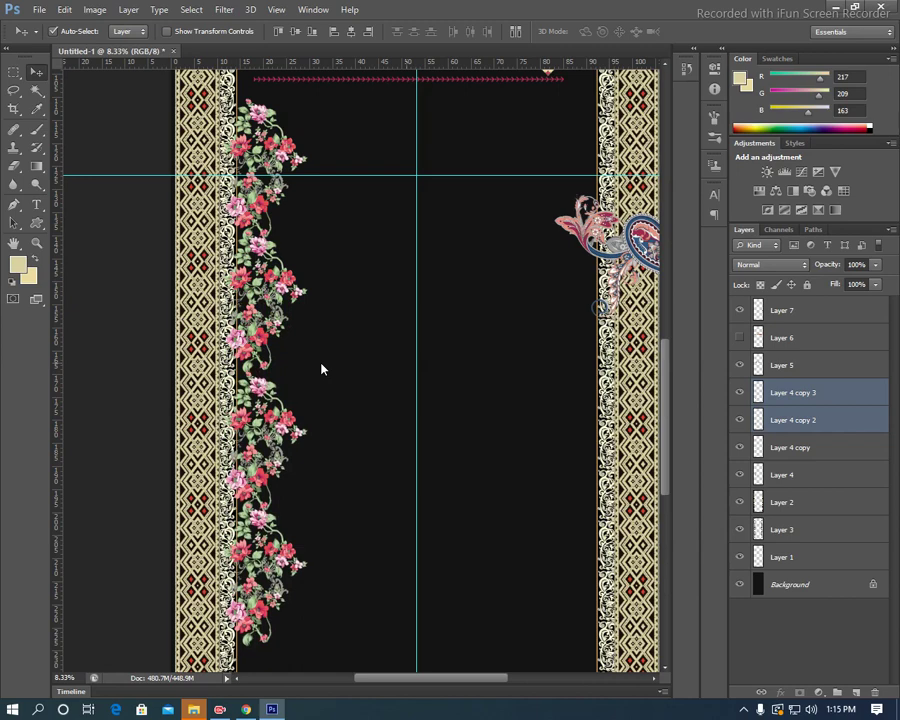
pyautogui.hotkey('shift', 'Up')
pyautogui.hotkey('shift', 'Up')
pyautogui.hotkey('shift', 'Up')
pyautogui.hotkey('shift', 'Up')
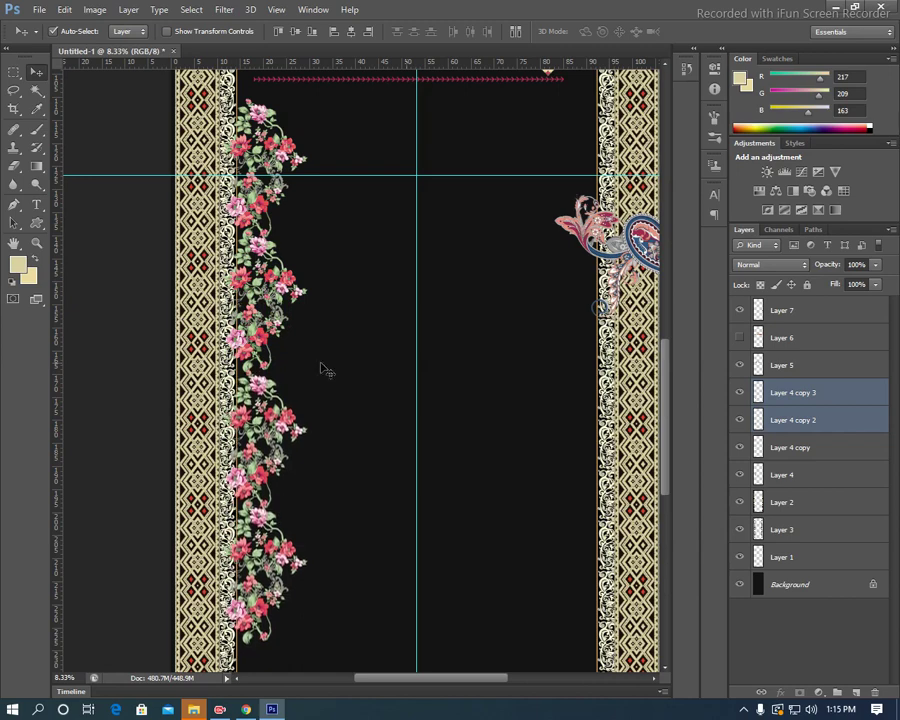
pyautogui.hotkey('shift', 'Up')
pyautogui.hotkey('shift', 'Up')
pyautogui.hotkey('shift', 'Up')
pyautogui.hotkey('shift', 'Up')
# Remove the misplaced Layer 4 copy 2 flower spray.
pyautogui.moveTo(320, 368)
pyautogui.mouseDown()
pyautogui.moveTo(376, 406)
pyautogui.moveTo(375, 216)
pyautogui.moveTo(383, 270)
pyautogui.mouseUp()
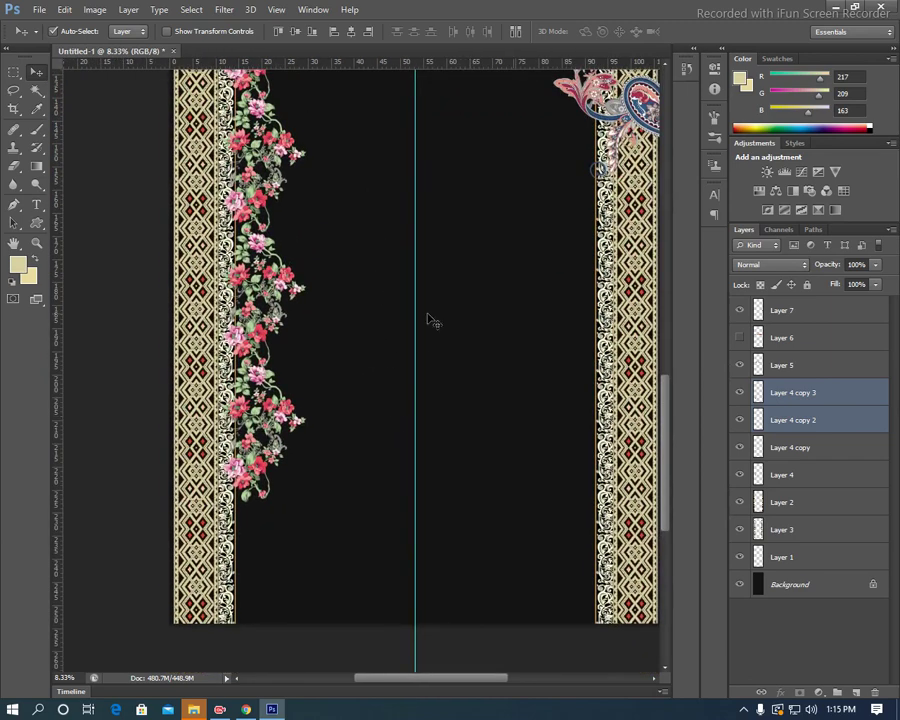
pyautogui.hotkey('ctrl', 'e')
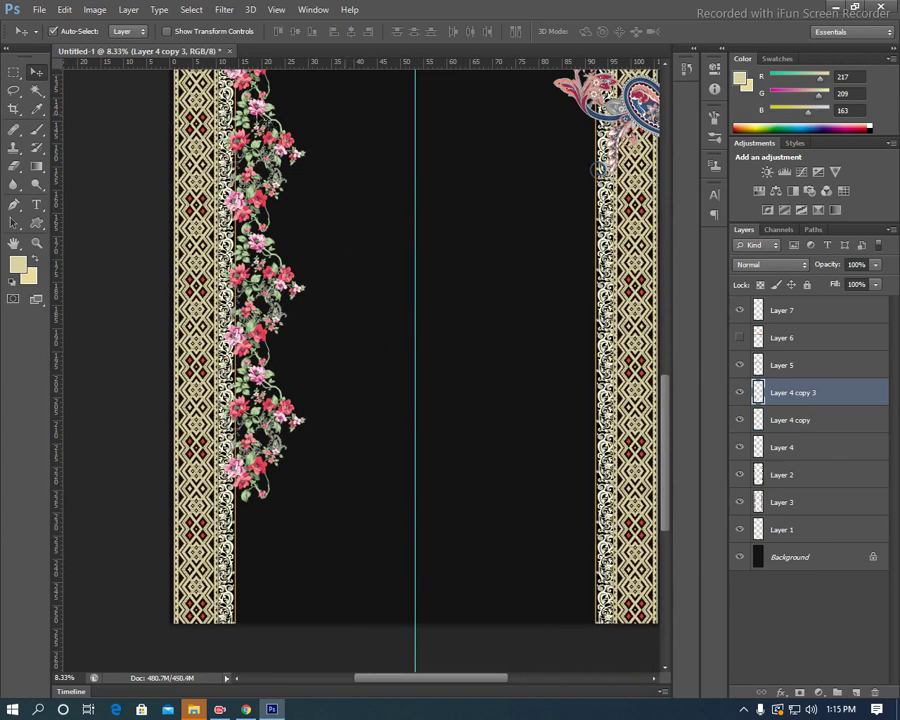
pyautogui.click(296, 155)
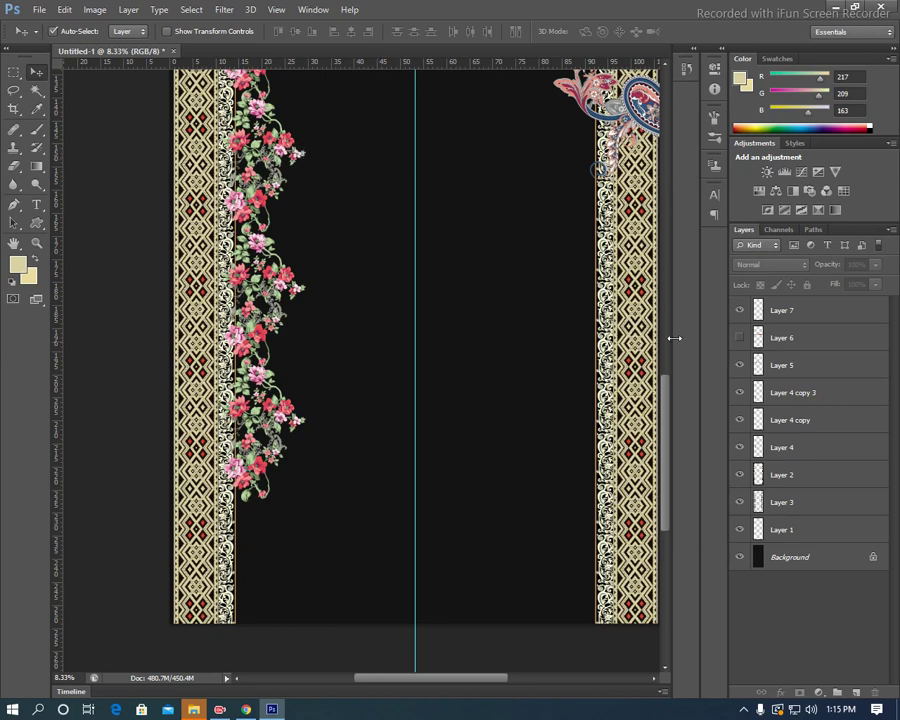
# Duplicate Layer 4 copy and arrow the new spray down to the canvas bottom.
pyautogui.click(598, 168)
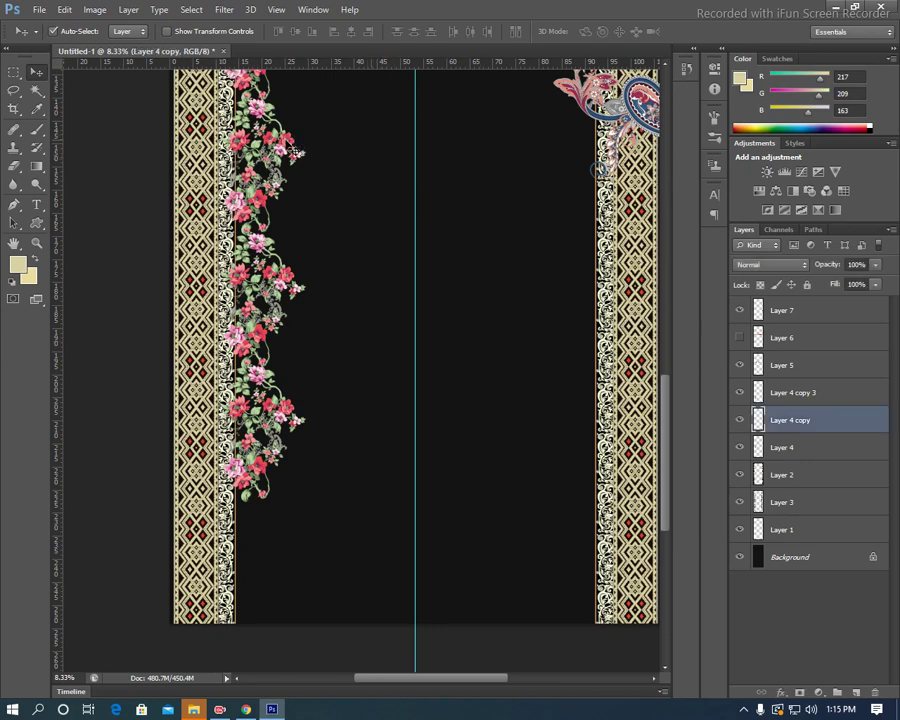
pyautogui.hotkey('ctrl', 'j')
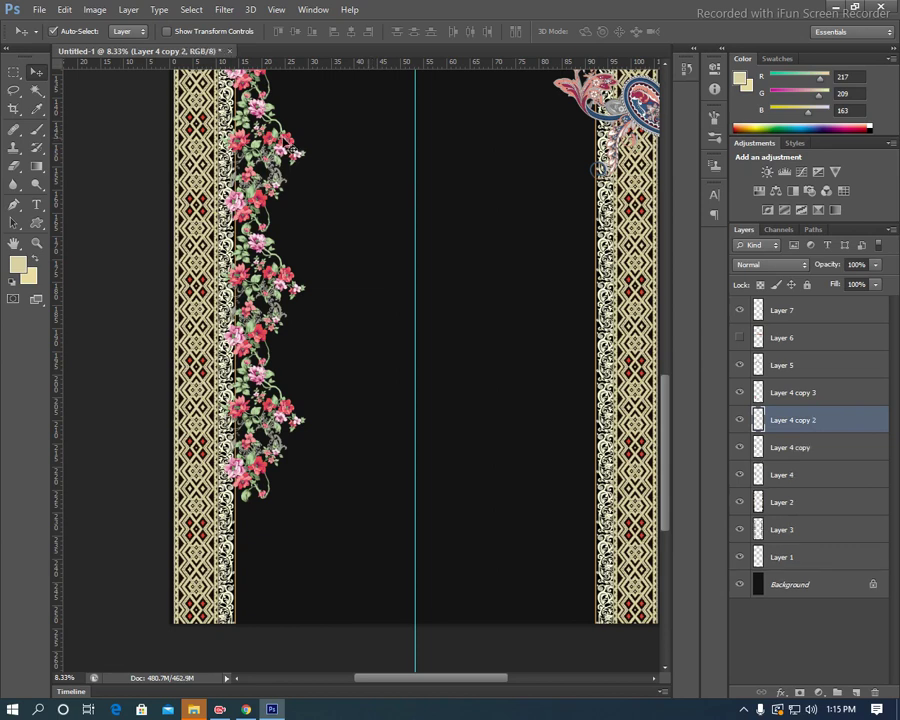
pyautogui.press('Down')
pyautogui.press('Down')
pyautogui.press('Down')
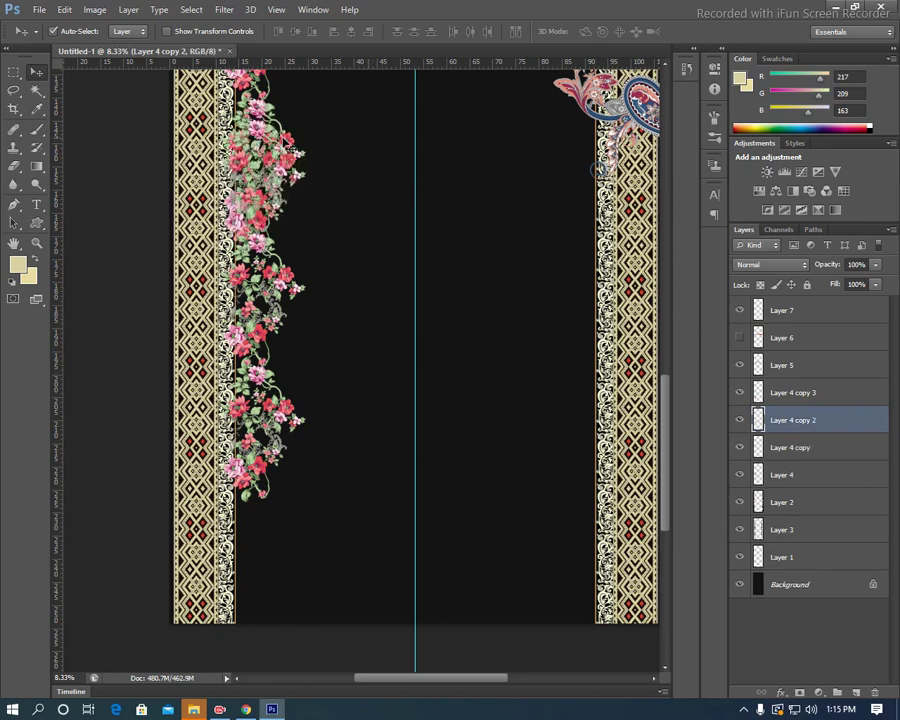
pyautogui.press('Down')
pyautogui.press('Down')
pyautogui.press('Down')
pyautogui.press('Down')
pyautogui.press('Down')
pyautogui.press('Down')
pyautogui.press('Down')
pyautogui.press('Down')
pyautogui.press('Down')
pyautogui.press('Down')
pyautogui.press('Down')
pyautogui.press('Down')
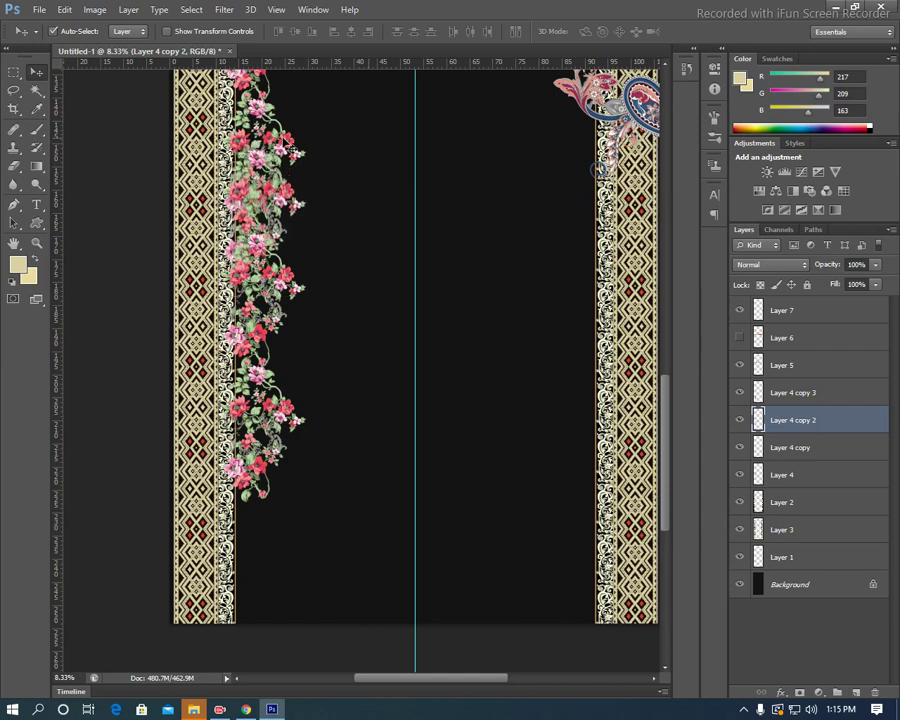
pyautogui.press('Down')
pyautogui.press('Down')
pyautogui.press('Down')
pyautogui.press('Down')
pyautogui.press('Down')
pyautogui.press('Down')
pyautogui.press('Down')
pyautogui.press('Down')
pyautogui.press('Down')
pyautogui.press('Down')
pyautogui.press('Down')
pyautogui.press('Down')
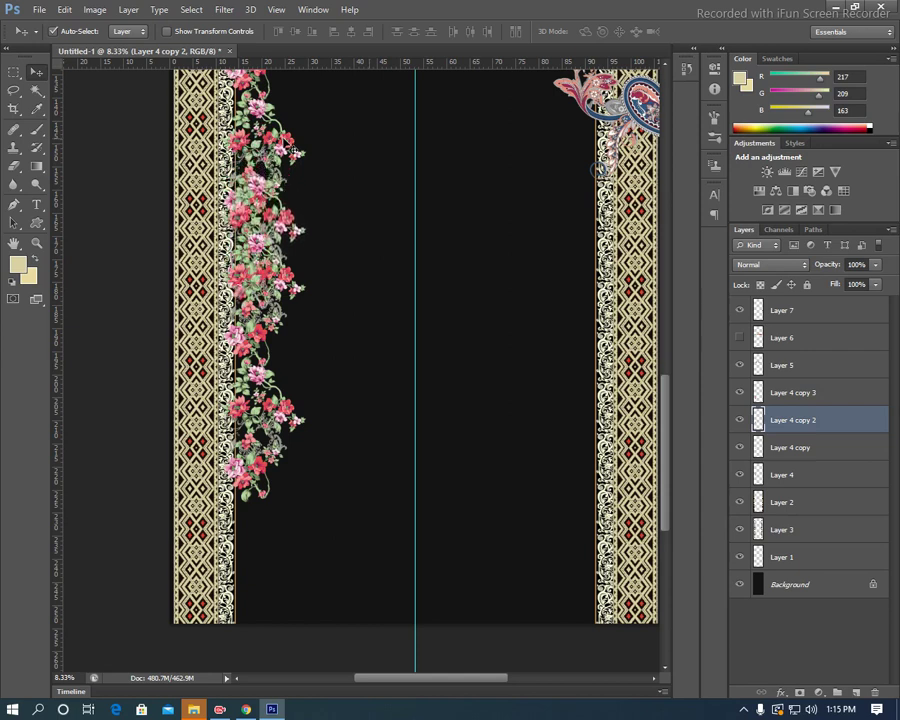
pyautogui.press('Down')
pyautogui.press('Down')
pyautogui.press('Down')
pyautogui.press('Down')
pyautogui.press('Down')
pyautogui.press('Down')
pyautogui.press('Down')
pyautogui.press('Down')
pyautogui.press('Down')
pyautogui.press('Down')
pyautogui.press('Down')
pyautogui.press('Down')
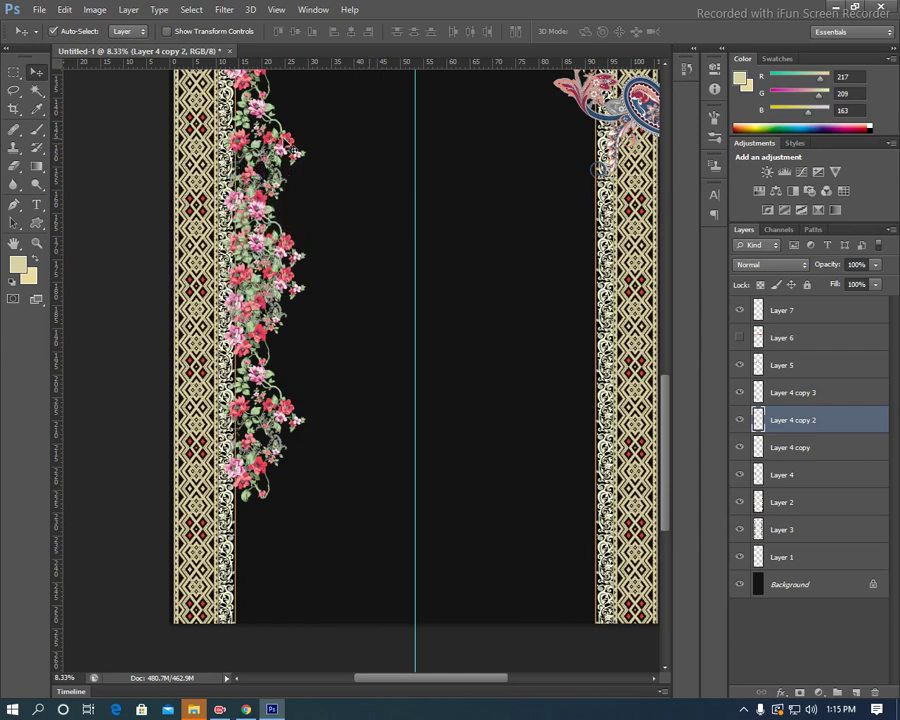
pyautogui.press('Down')
pyautogui.press('Down')
pyautogui.press('Down')
pyautogui.press('Down')
pyautogui.press('Down')
pyautogui.press('Down')
pyautogui.press('Down')
pyautogui.press('Down')
pyautogui.press('Down')
pyautogui.press('Down')
pyautogui.press('Down')
pyautogui.press('Down')
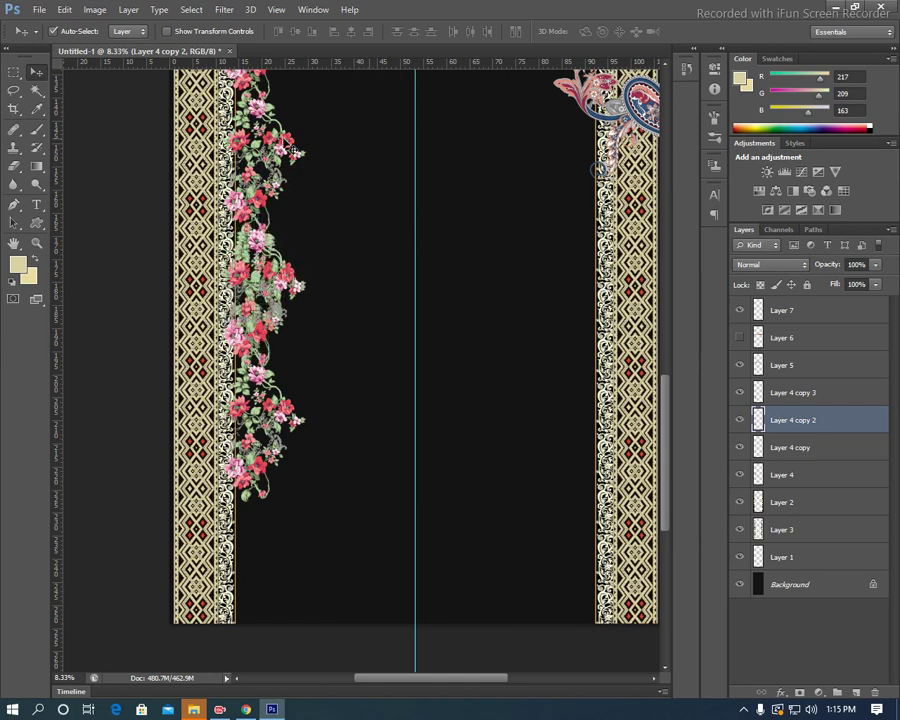
pyautogui.press('Down')
pyautogui.press('Down')
pyautogui.press('Down')
pyautogui.press('Down')
pyautogui.press('Down')
pyautogui.press('Down')
pyautogui.press('Down')
pyautogui.press('Down')
pyautogui.press('Down')
pyautogui.press('Down')
pyautogui.press('Down')
pyautogui.press('Down')
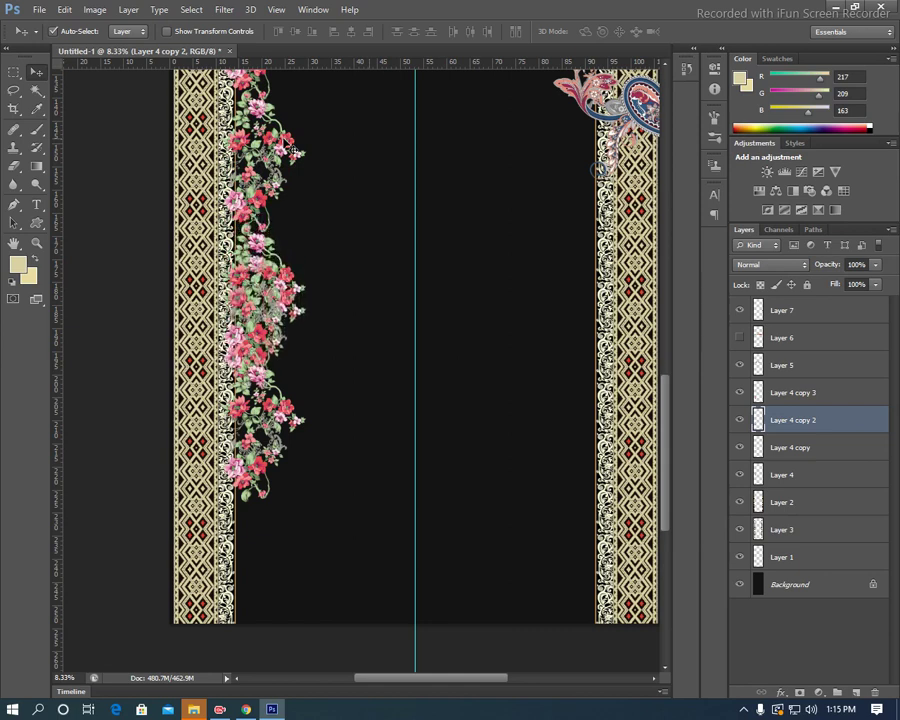
pyautogui.press('Down')
pyautogui.press('Down')
pyautogui.press('Down')
pyautogui.press('Down')
pyautogui.press('Down')
pyautogui.press('Down')
pyautogui.press('Down')
pyautogui.press('Down')
pyautogui.press('Down')
pyautogui.press('Down')
pyautogui.press('Down')
pyautogui.press('Down')
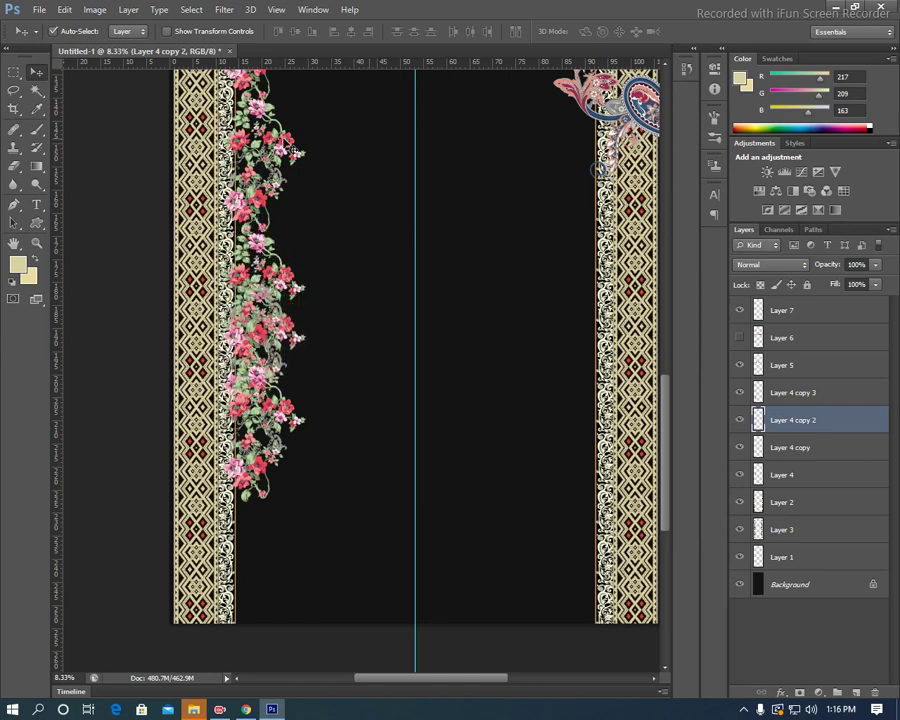
pyautogui.press('Down')
pyautogui.press('Down')
pyautogui.press('Down')
pyautogui.press('Down')
pyautogui.press('Down')
pyautogui.press('Down')
pyautogui.press('Down')
pyautogui.press('Down')
pyautogui.press('Down')
pyautogui.press('Down')
pyautogui.press('Down')
pyautogui.press('Down')
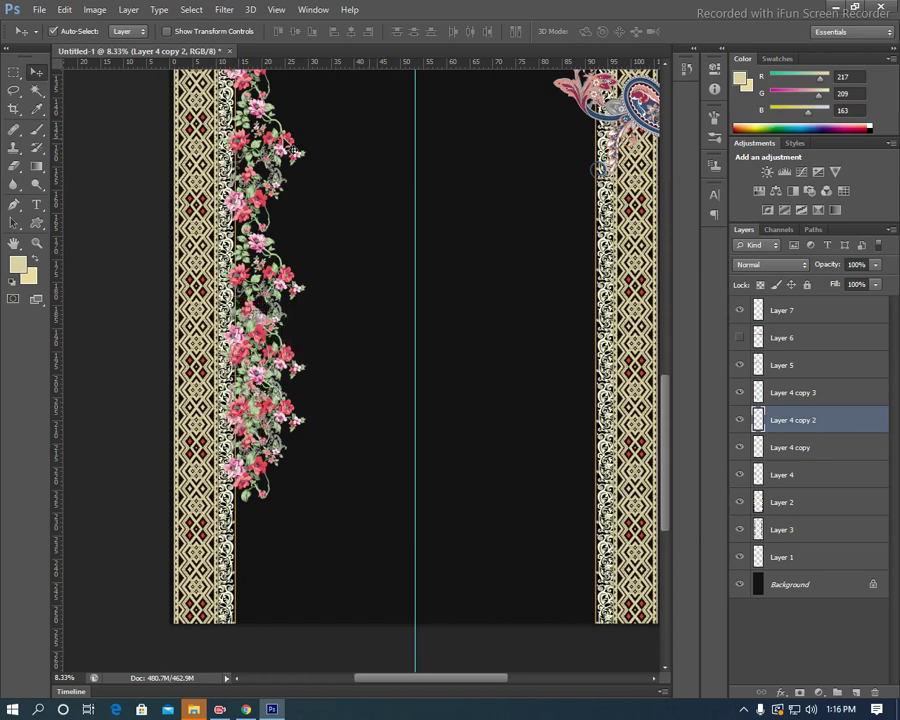
pyautogui.press('Down')
pyautogui.press('Down')
pyautogui.press('Down')
pyautogui.press('Down')
pyautogui.press('Down')
pyautogui.press('Down')
pyautogui.press('Down')
pyautogui.press('Down')
pyautogui.press('Down')
pyautogui.press('Down')
pyautogui.press('Down')
pyautogui.press('Down')
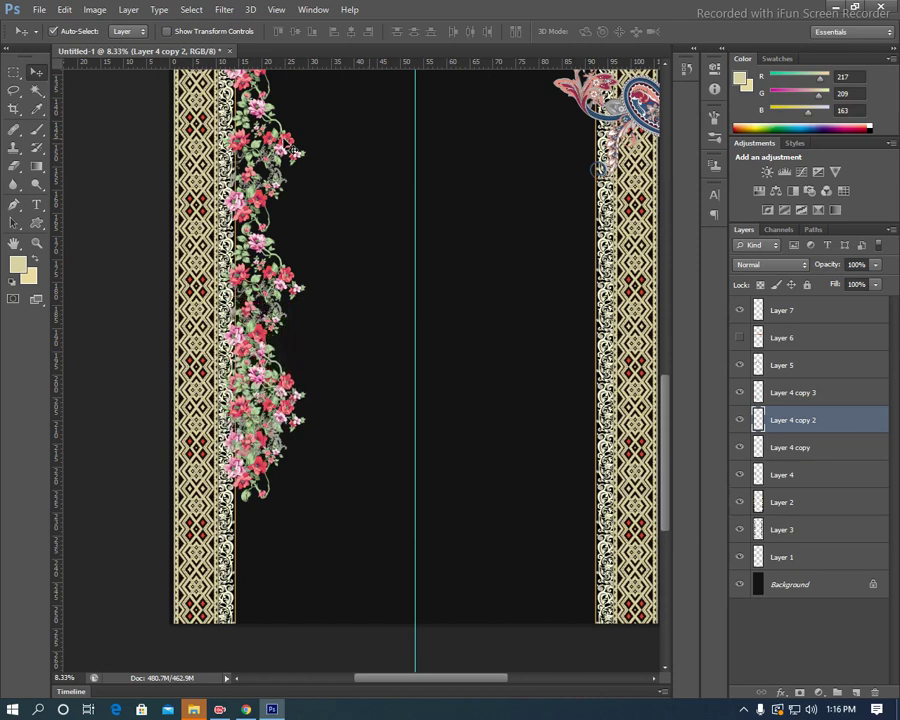
pyautogui.press('Down')
pyautogui.press('Down')
pyautogui.press('Down')
pyautogui.press('Down')
pyautogui.press('Down')
pyautogui.press('Down')
pyautogui.press('Down')
pyautogui.press('Down')
pyautogui.press('Down')
pyautogui.press('Down')
pyautogui.press('Down')
pyautogui.press('Down')
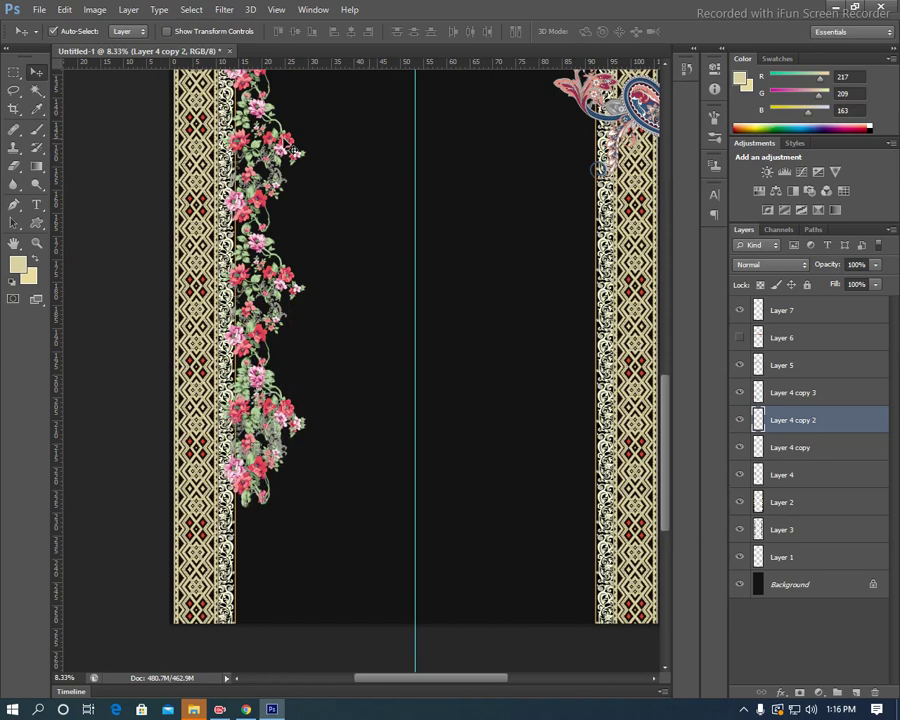
pyautogui.press('Down')
pyautogui.press('Down')
pyautogui.press('Down')
pyautogui.press('Down')
pyautogui.press('Down')
pyautogui.press('Down')
pyautogui.press('Down')
pyautogui.press('Down')
pyautogui.press('Down')
pyautogui.press('Down')
pyautogui.press('Down')
pyautogui.press('Down')
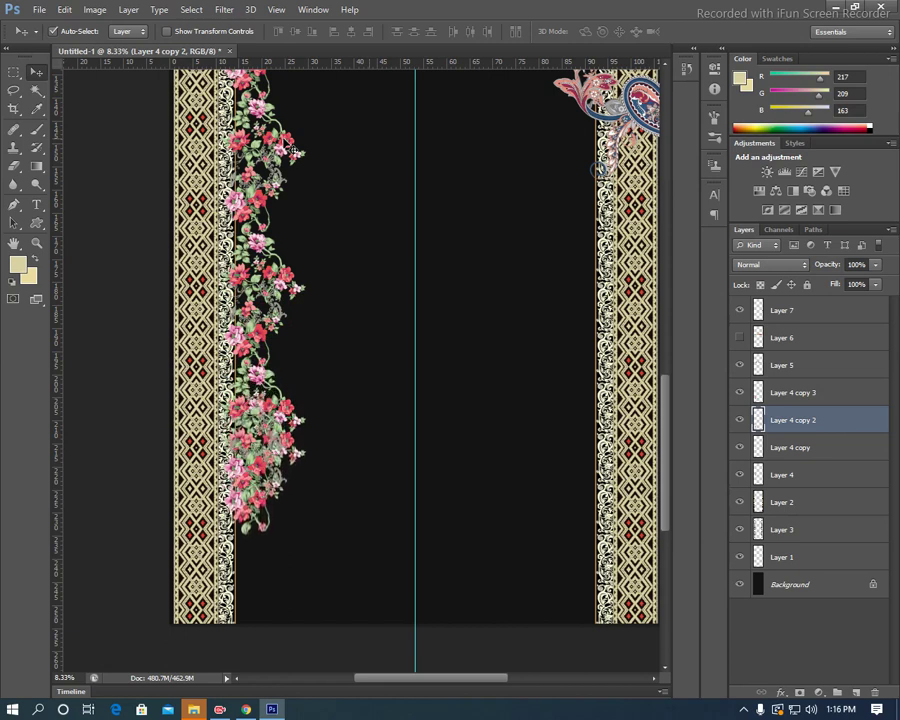
pyautogui.press('Down')
pyautogui.press('Down')
pyautogui.press('Down')
pyautogui.press('Down')
pyautogui.press('Down')
pyautogui.press('Down')
pyautogui.press('Down')
pyautogui.press('Down')
pyautogui.press('Down')
pyautogui.press('Down')
pyautogui.press('Down')
pyautogui.press('Down')
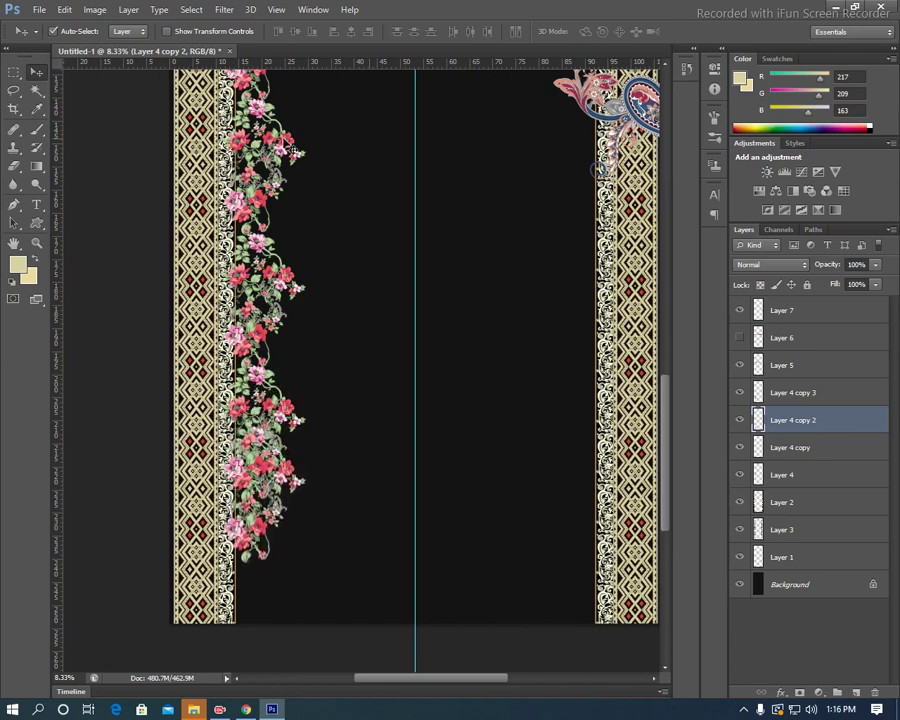
pyautogui.press('Down')
pyautogui.press('Down')
pyautogui.press('Down')
pyautogui.press('Down')
pyautogui.press('Down')
pyautogui.press('Down')
pyautogui.press('Down')
pyautogui.press('Down')
pyautogui.press('Down')
pyautogui.press('Down')
pyautogui.press('Down')
pyautogui.press('Down')
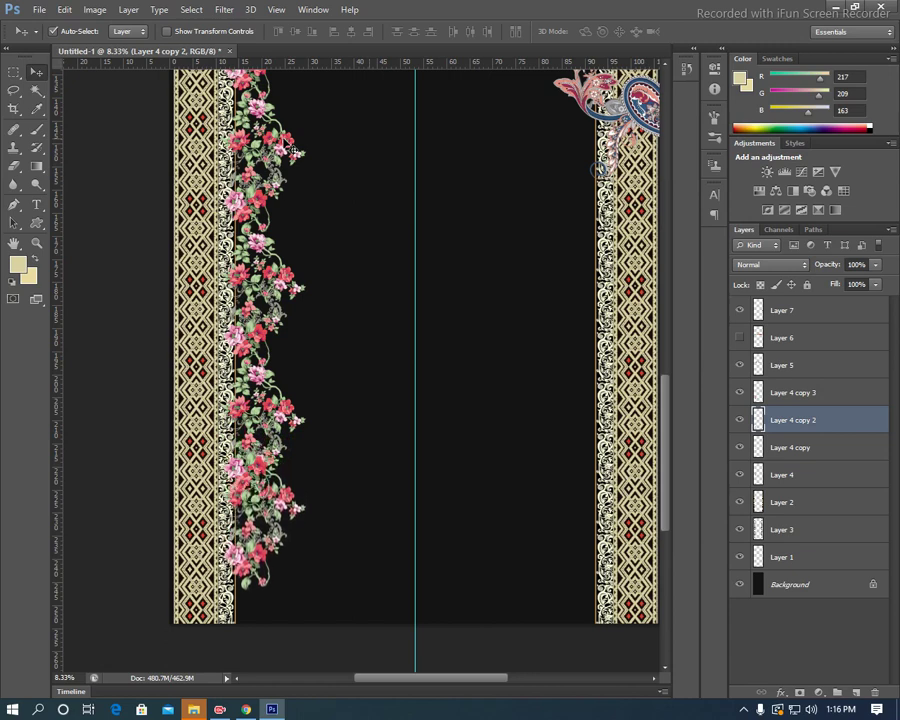
pyautogui.press('Down')
pyautogui.press('Down')
pyautogui.press('Down')
pyautogui.press('Down')
pyautogui.press('Down')
pyautogui.press('Down')
pyautogui.press('Down')
pyautogui.press('Down')
pyautogui.press('Down')
pyautogui.press('Down')
pyautogui.press('Down')
pyautogui.press('Down')
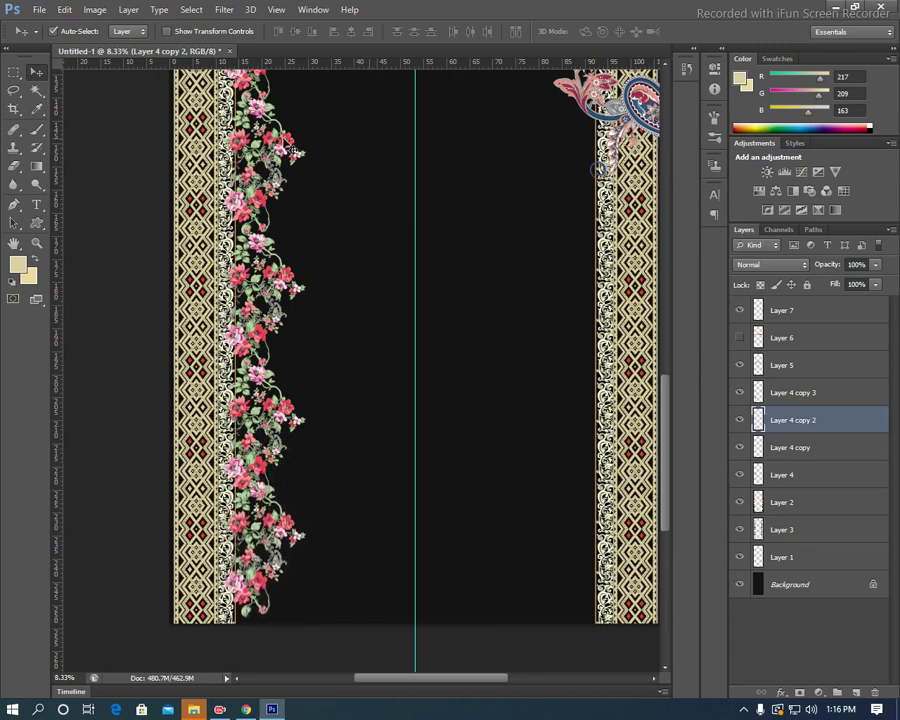
pyautogui.press('Down')
pyautogui.press('Down')
pyautogui.press('Down')
pyautogui.press('Down')
pyautogui.press('Down')
pyautogui.press('Down')
pyautogui.press('Down')
pyautogui.press('Down')
pyautogui.press('Down')
pyautogui.press('Down')
pyautogui.press('Down')
pyautogui.press('Down')
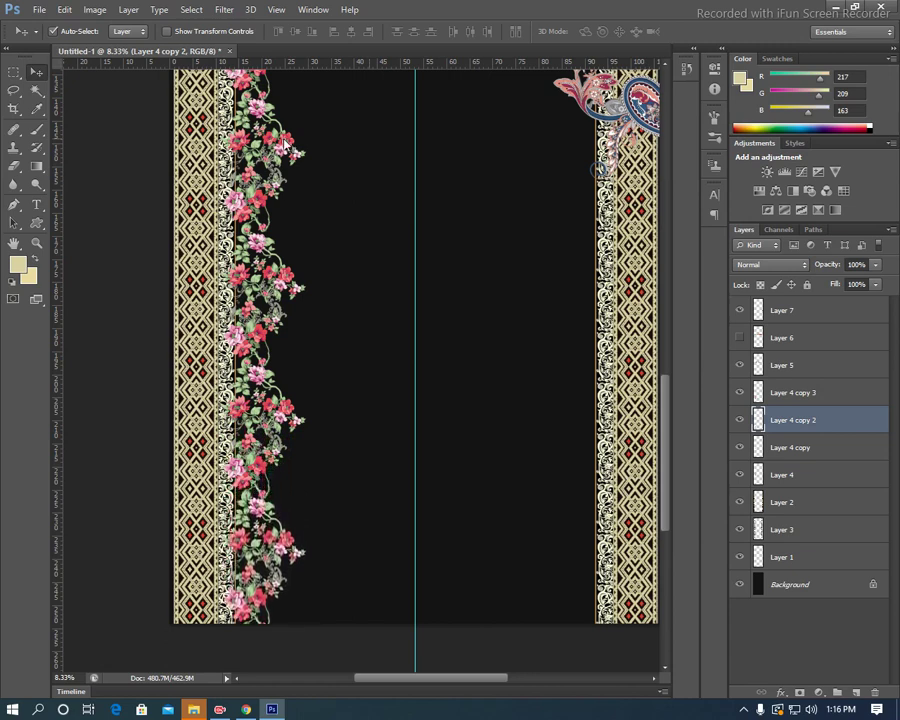
pyautogui.press('Down')
pyautogui.press('Down')
pyautogui.press('Down')
pyautogui.press('Down')
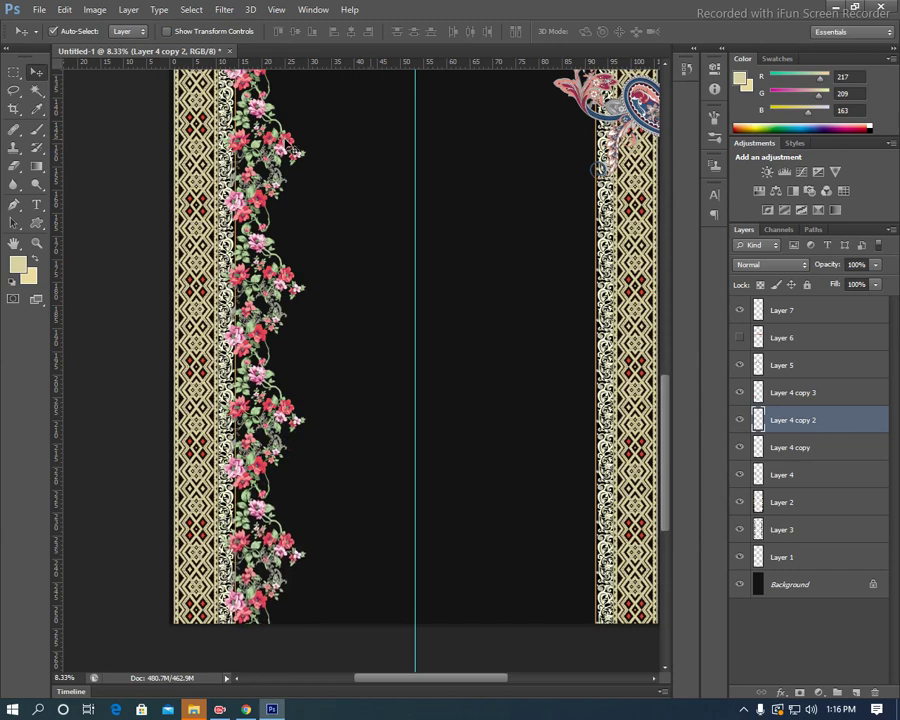
# Hide Layer 5's pink beaded rows at the top.
pyautogui.hotkey('ctrl', '-')
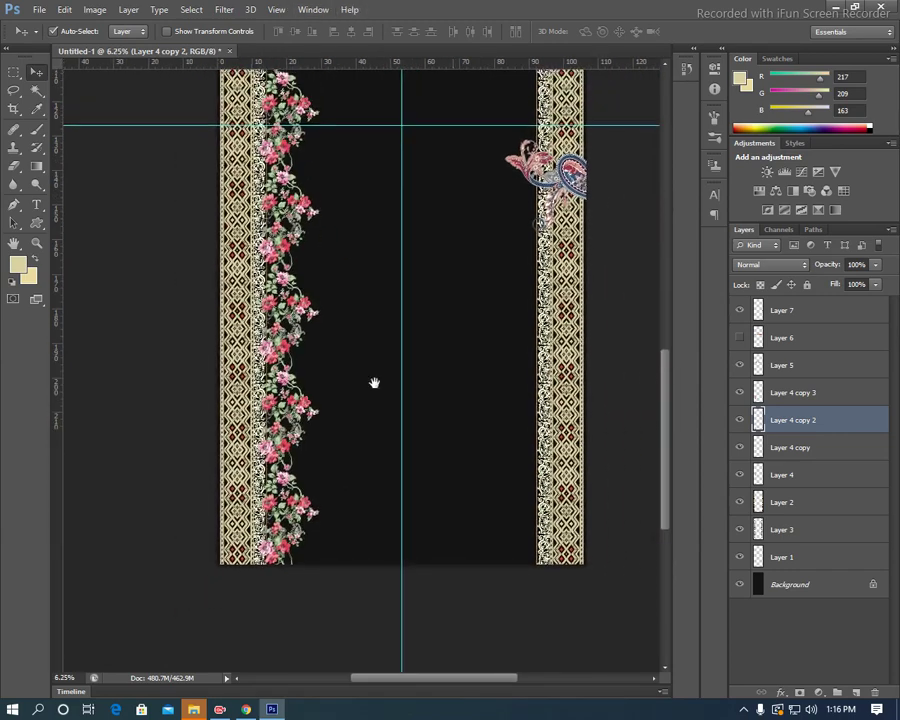
pyautogui.scroll(5, 374, 400)
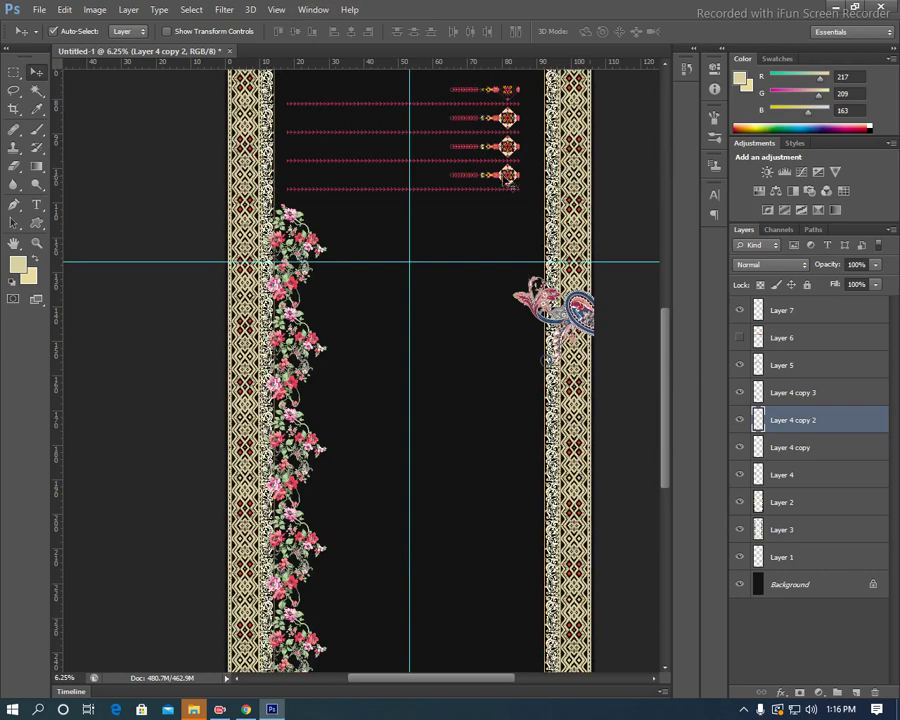
pyautogui.click(507, 179)
pyautogui.click(740, 366)
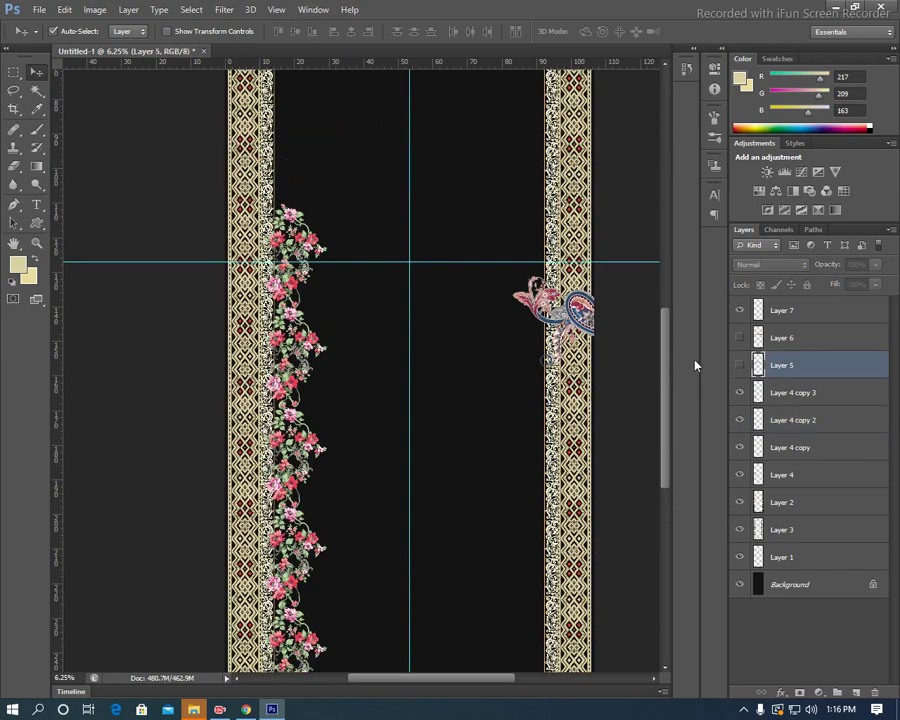
pyautogui.moveTo(384, 372); pyautogui.dragTo(395, 371)
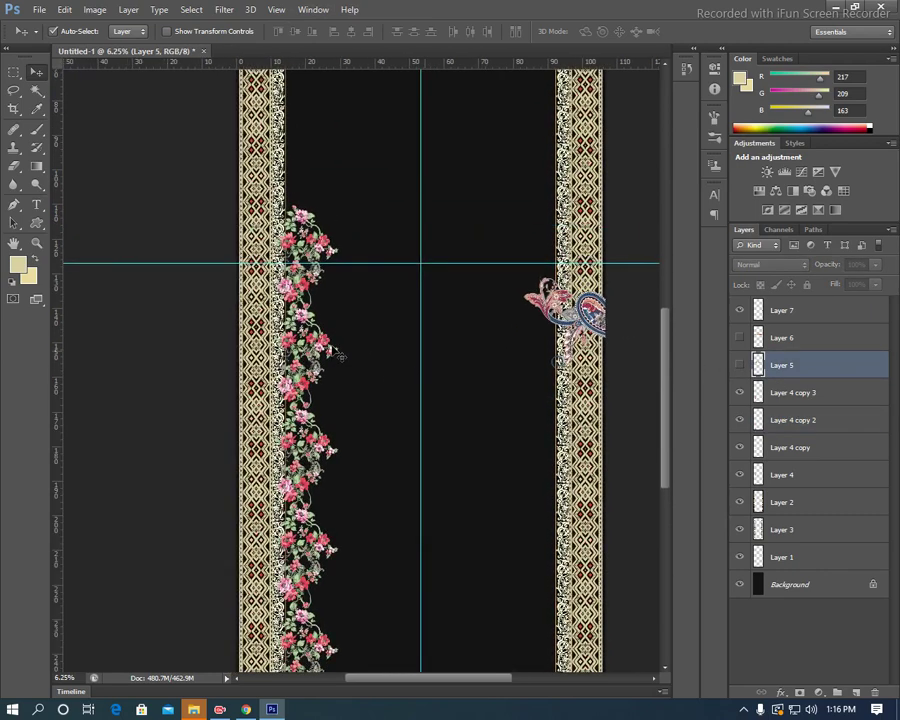
# Flip the Layer 4 copy flower spray vertically.
pyautogui.click(558, 361)
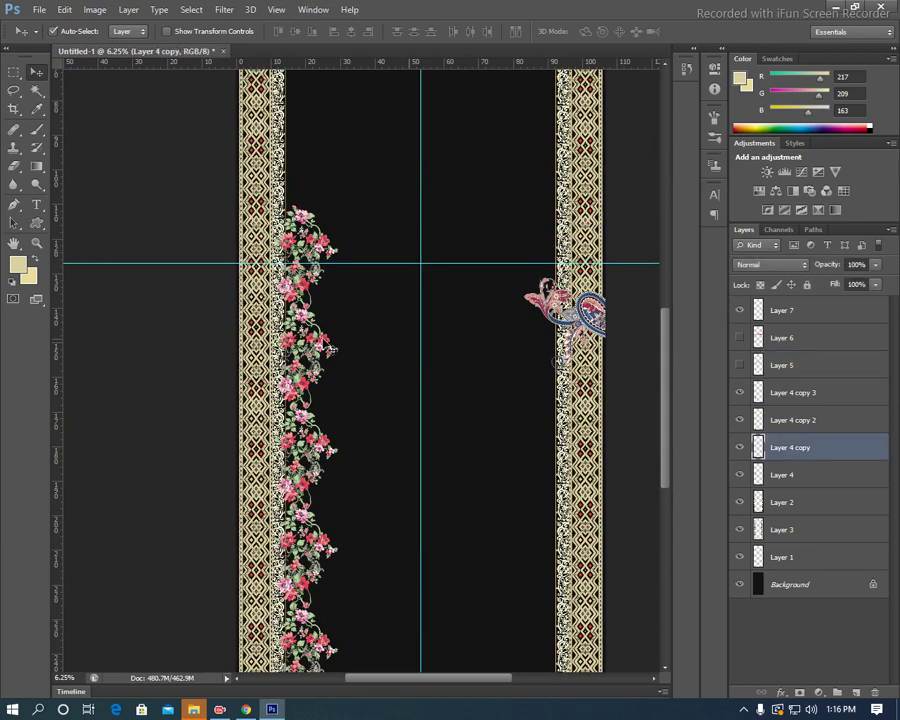
pyautogui.hotkey('ctrl', 'a')
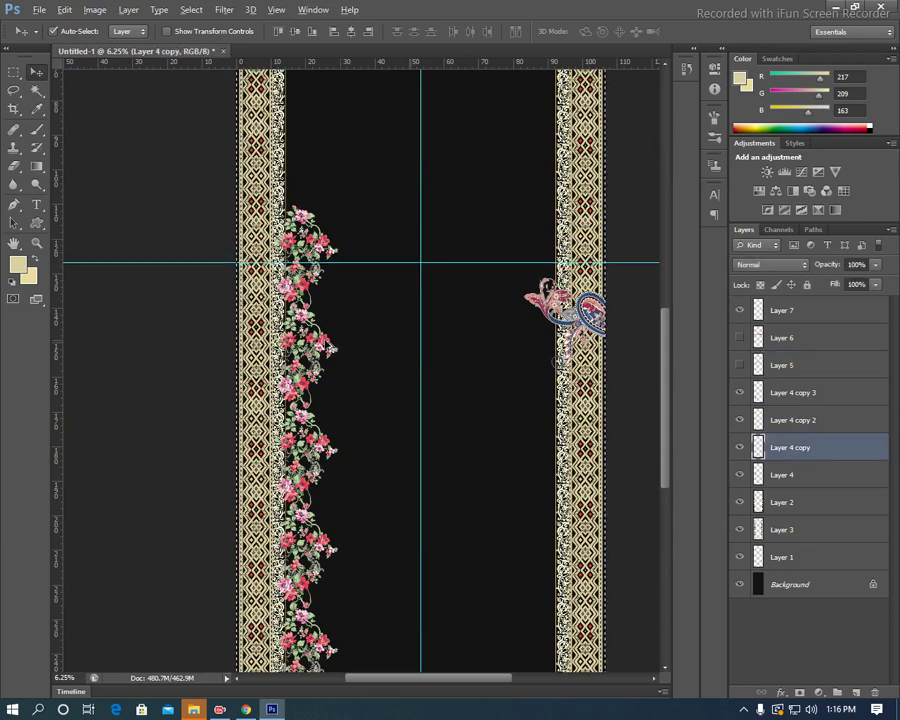
pyautogui.hotkey('alt', 'e')
pyautogui.click(281, 452)
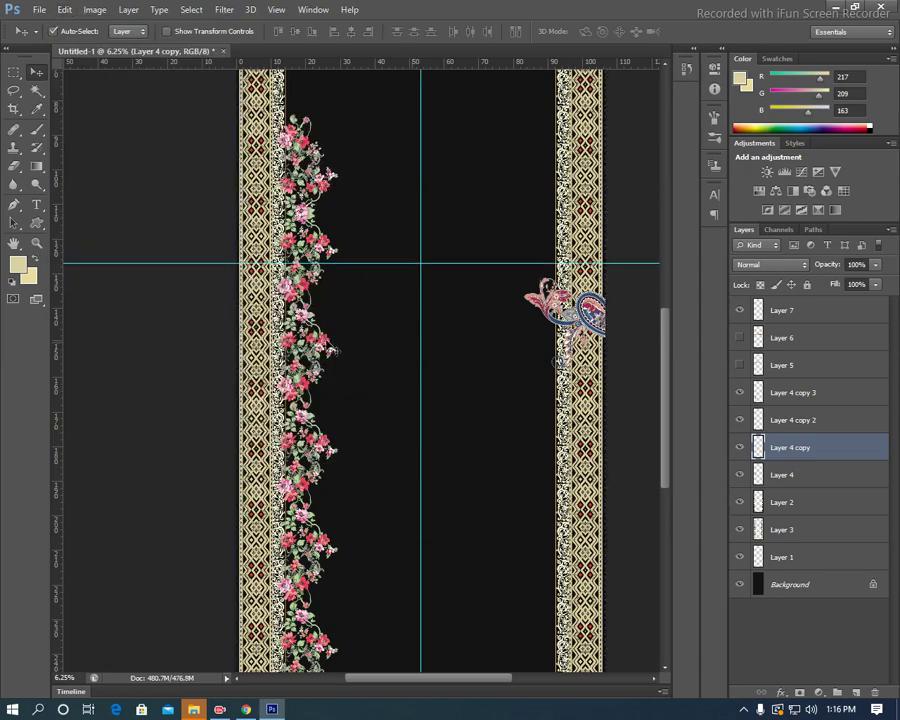
# Flip the Layer 4 copy 3 flowers horizontally.
pyautogui.hotkey('alt', ']')
pyautogui.hotkey('alt', ']')
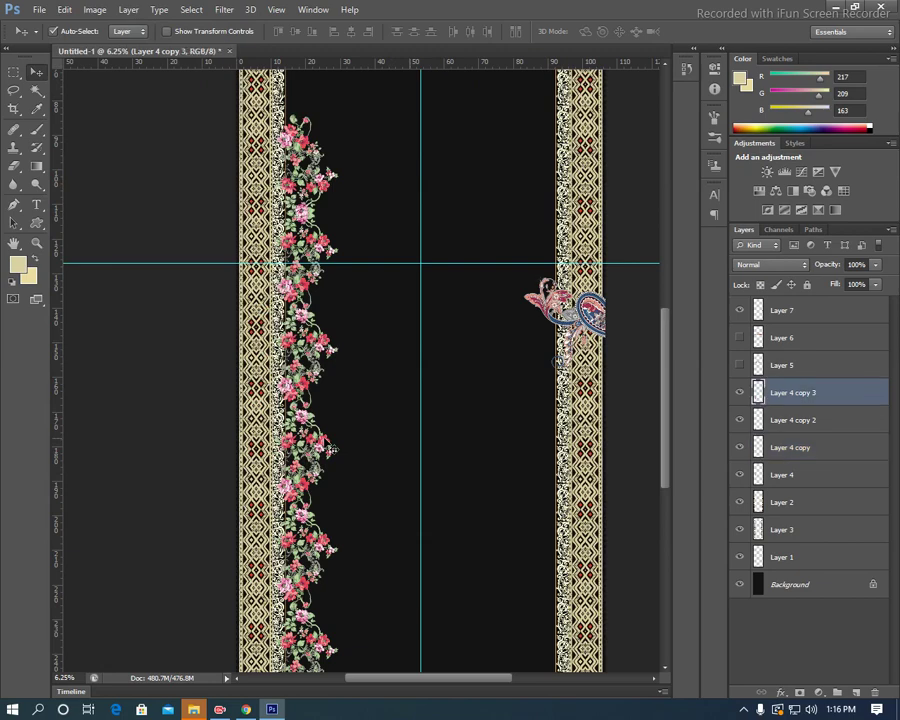
pyautogui.click(64, 9)
pyautogui.moveTo(85, 284)
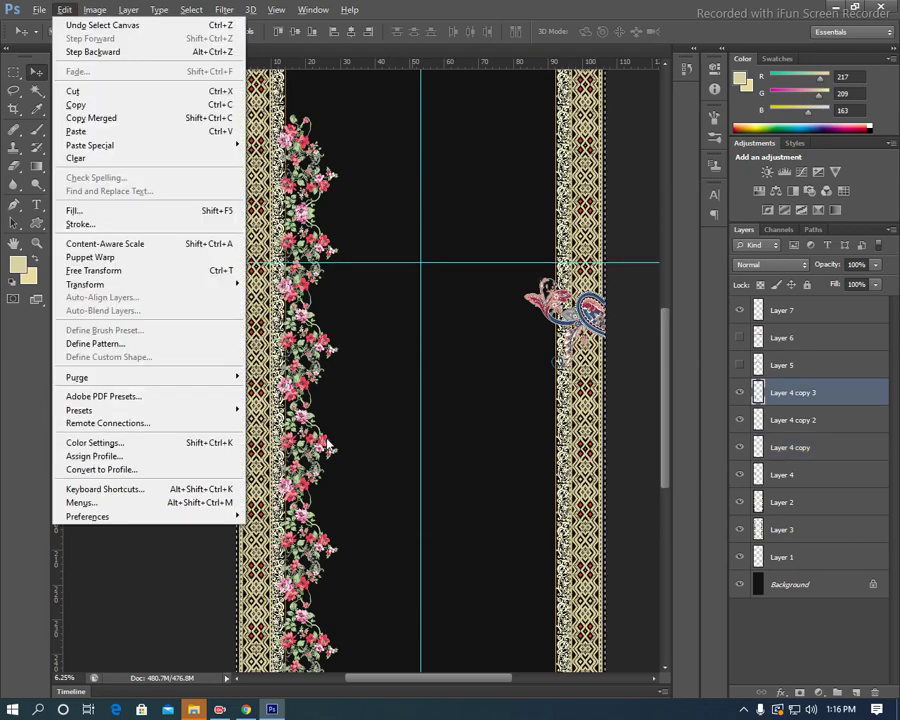
pyautogui.click(328, 437)
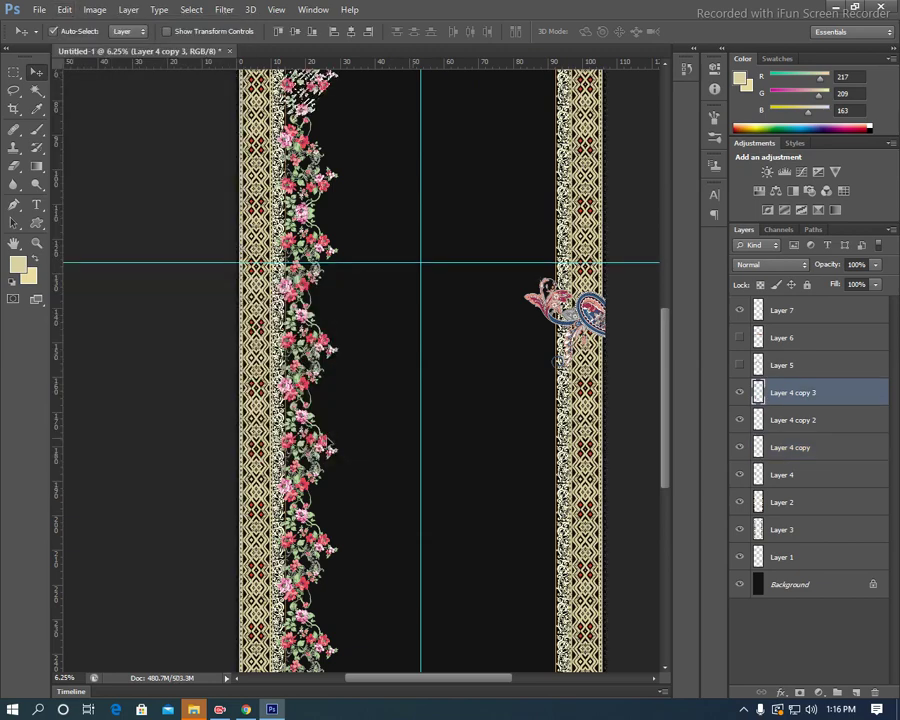
pyautogui.moveTo(375, 480); pyautogui.dragTo(380, 402)
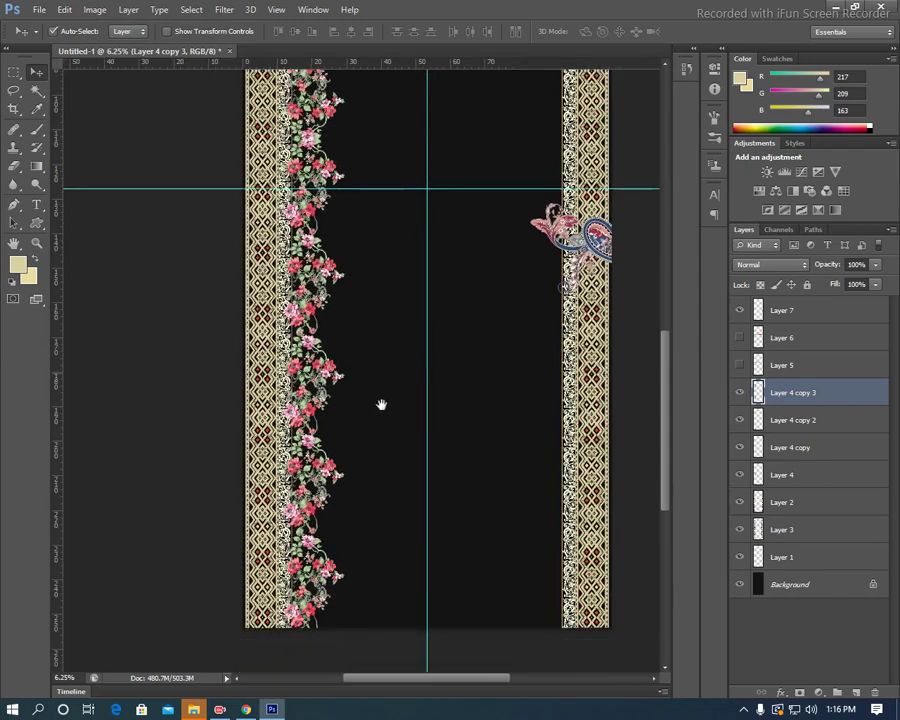
# Apply Transform Again to Layer 4 copy 2 so the vine runs the full border height.
pyautogui.hotkey('alt', '[')
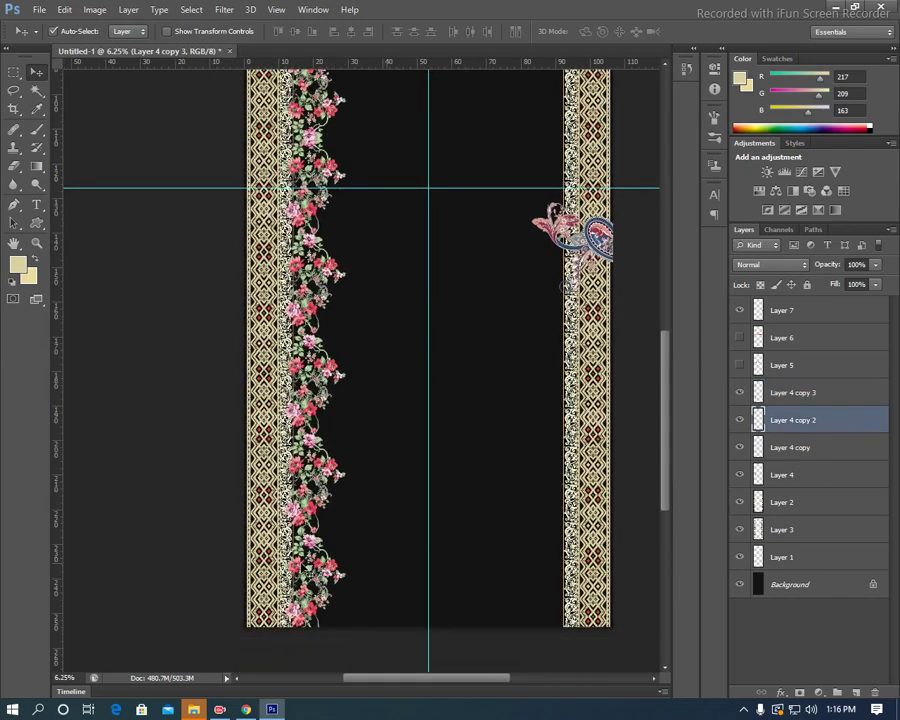
pyautogui.hotkey('ctrl', 'a')
pyautogui.hotkey('alt', 'e')
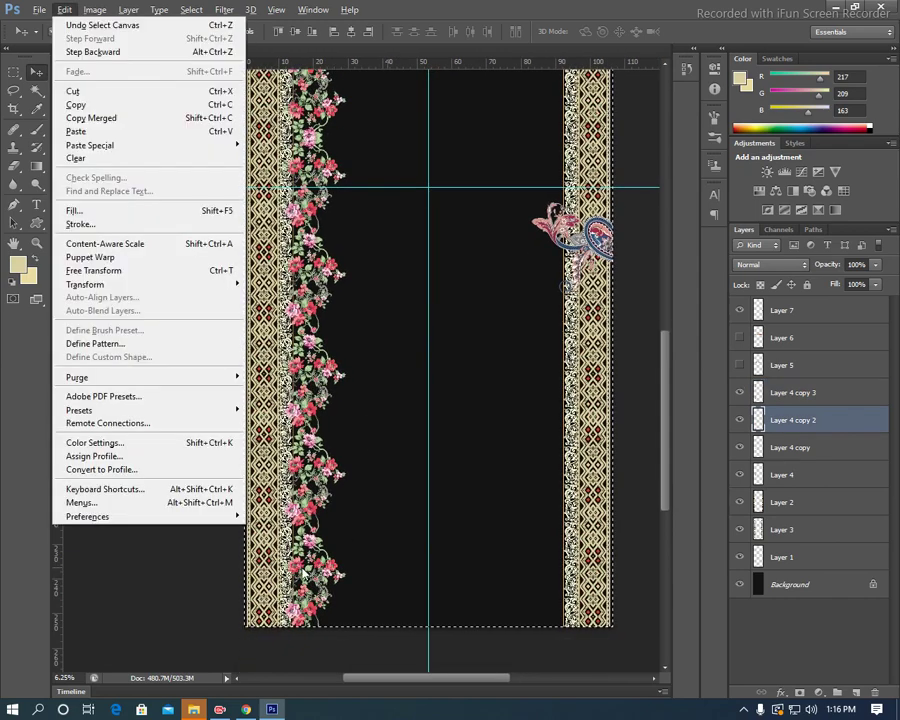
pyautogui.press('a')
pyautogui.press('Return')
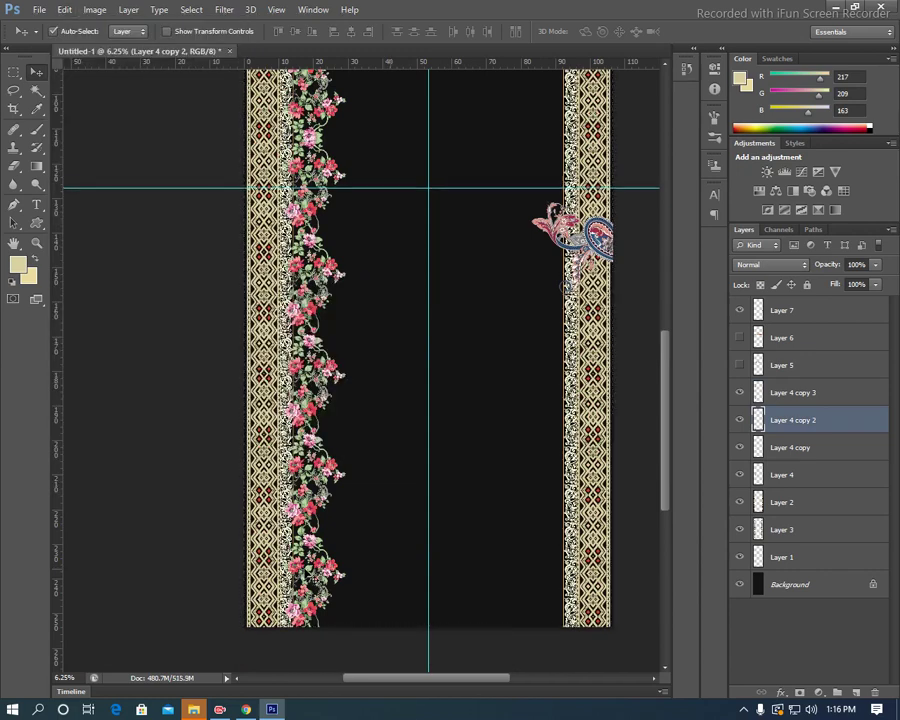
pyautogui.hotkey('ctrl', '-')
pyautogui.moveTo(440, 313)
pyautogui.mouseDown()
pyautogui.moveTo(435, 417)
pyautogui.moveTo(408, 527)
pyautogui.moveTo(410, 478)
pyautogui.mouseUp()
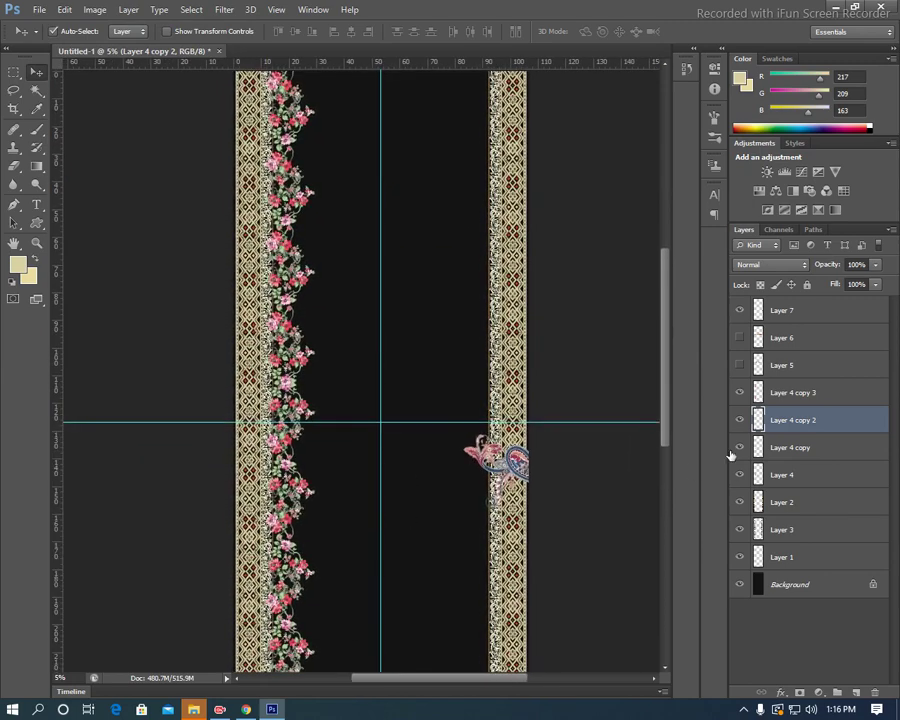
# Merge the three Layer 4 floral copies together and then down into Layer 4.
pyautogui.click(741, 393)
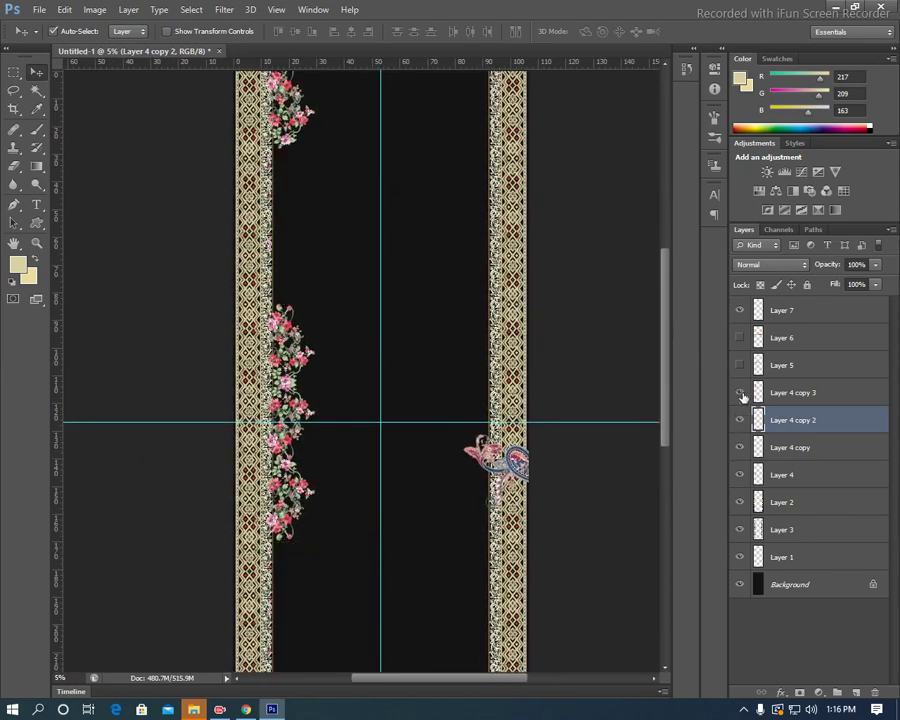
pyautogui.keyDown('shift'); pyautogui.click(797, 394); pyautogui.keyUp('shift')
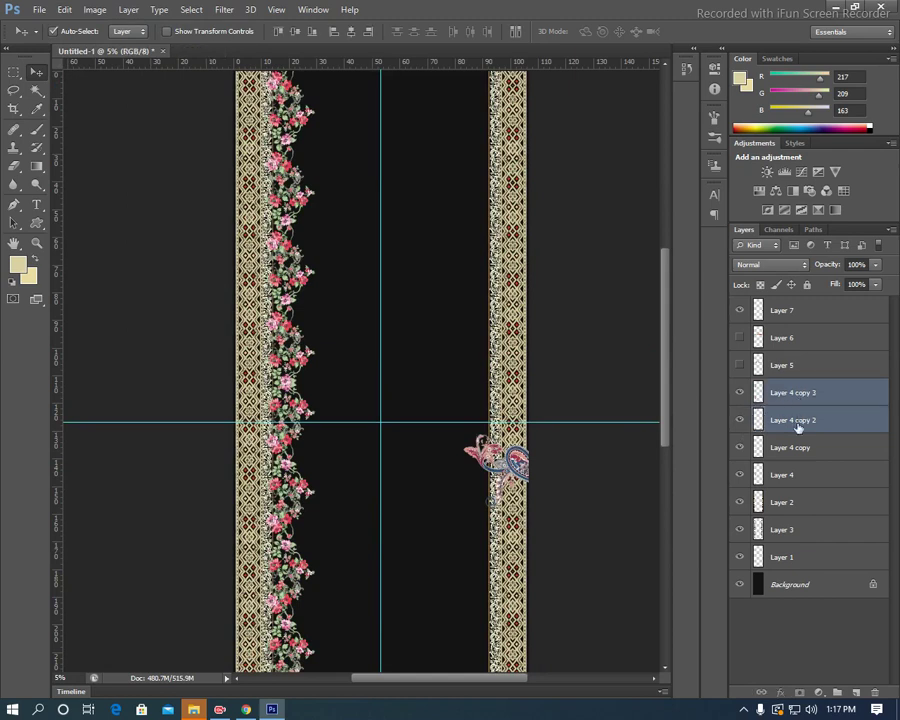
pyautogui.click(738, 447)
pyautogui.click(739, 448)
pyautogui.keyDown('shift'); pyautogui.click(801, 448); pyautogui.keyUp('shift')
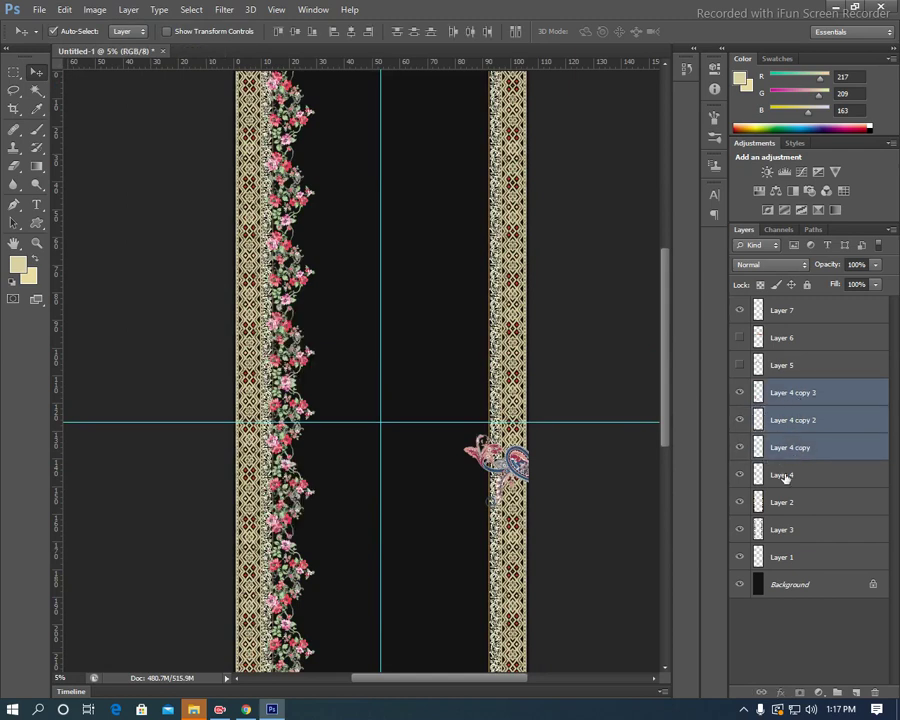
pyautogui.hotkey('ctrl', 'e')
pyautogui.click(740, 393)
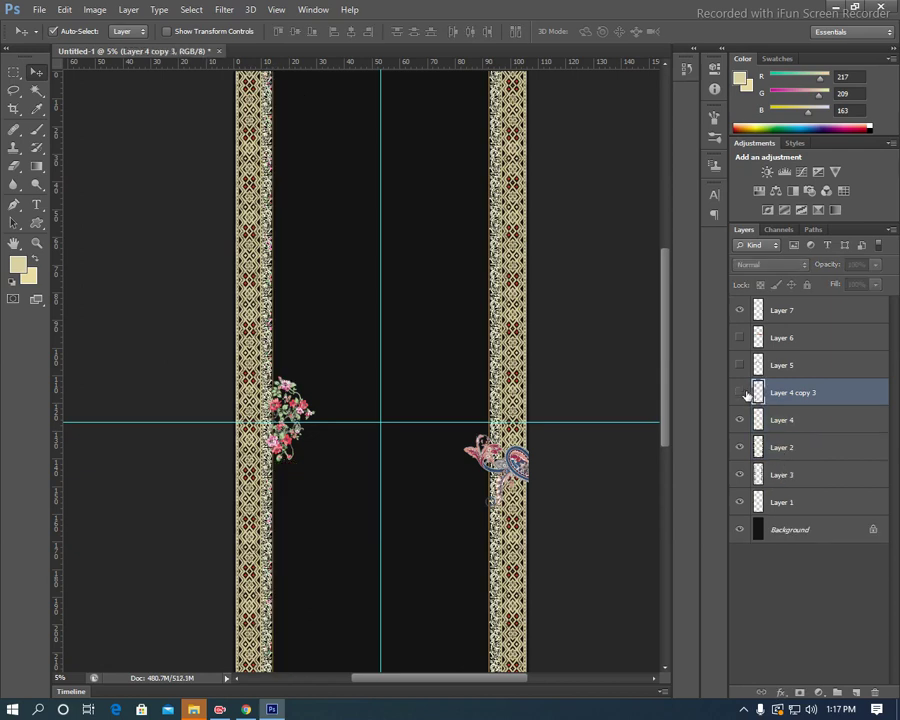
pyautogui.click(740, 393)
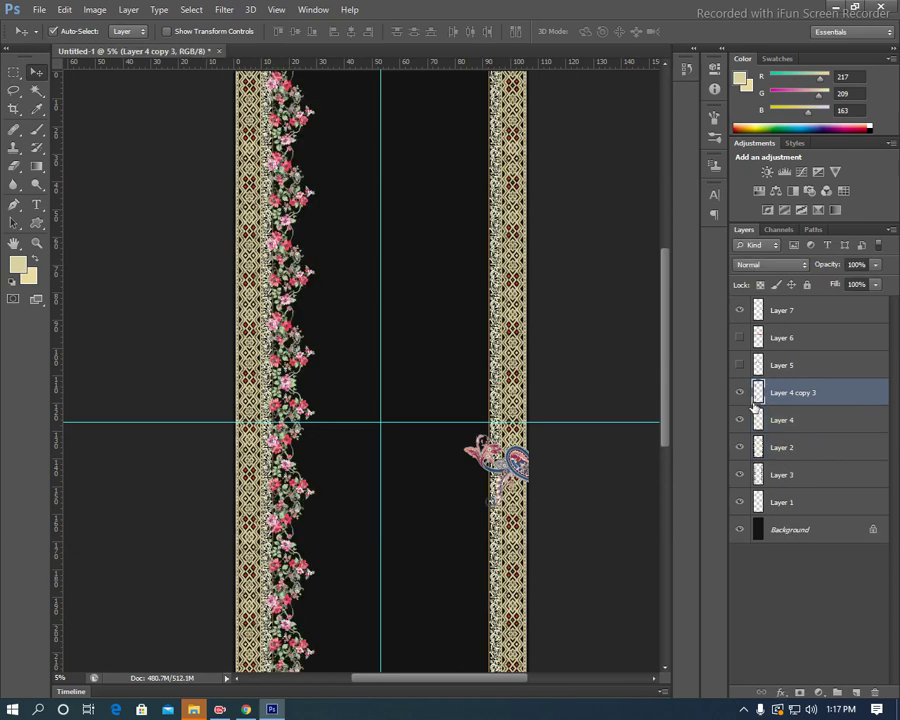
pyautogui.hotkey('ctrl', 'e')
pyautogui.click(741, 396)
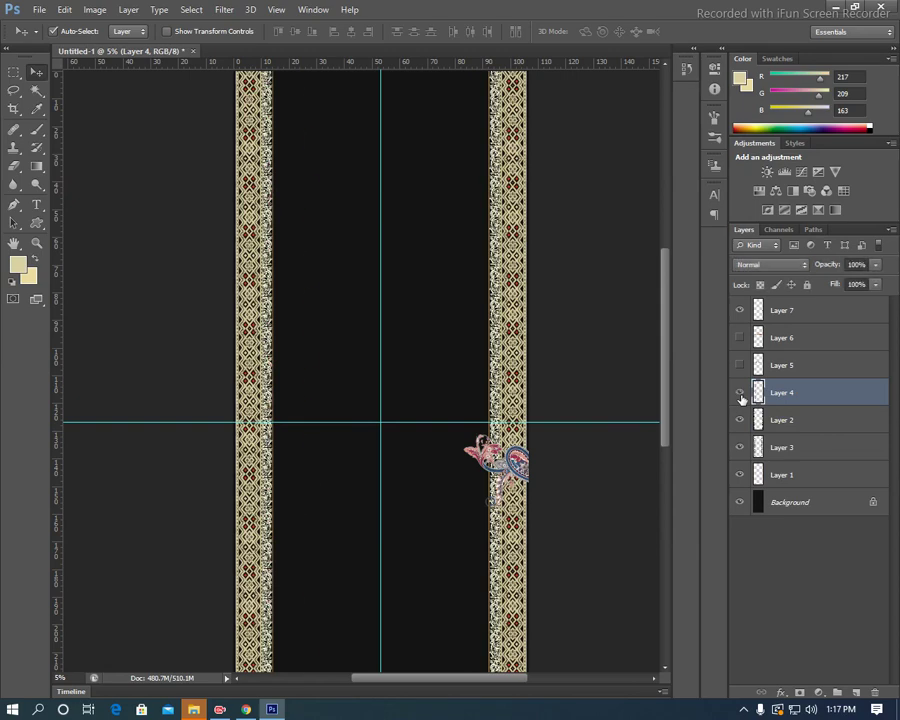
pyautogui.click(741, 396)
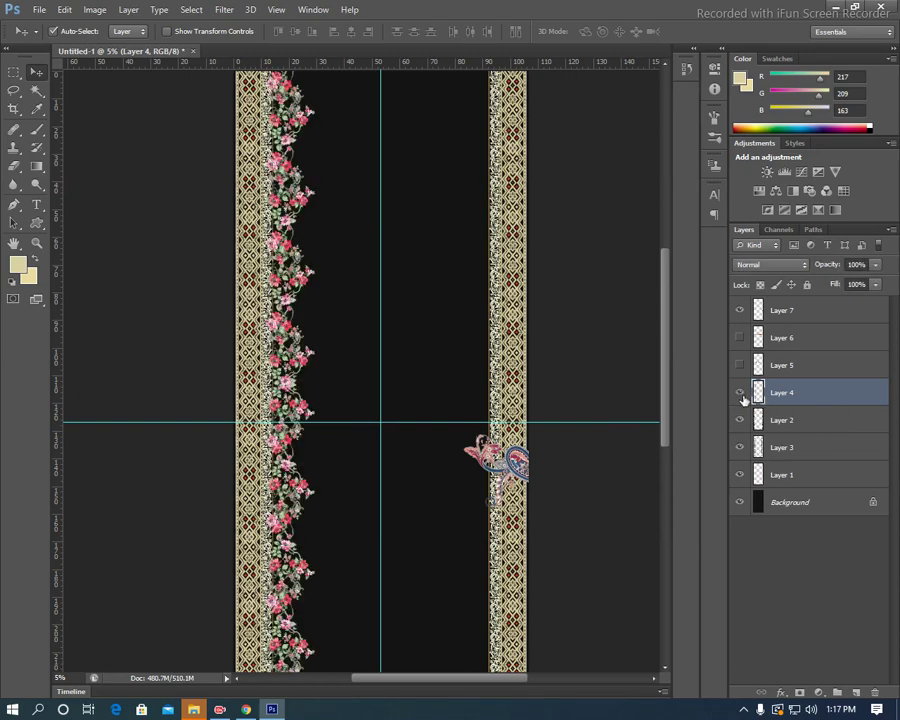
# Flip Layer 4 horizontally to mirror the floral vine onto the right border.
pyautogui.hotkey('ctrl', 'a')
pyautogui.hotkey('alt', 'e')
pyautogui.press('a')
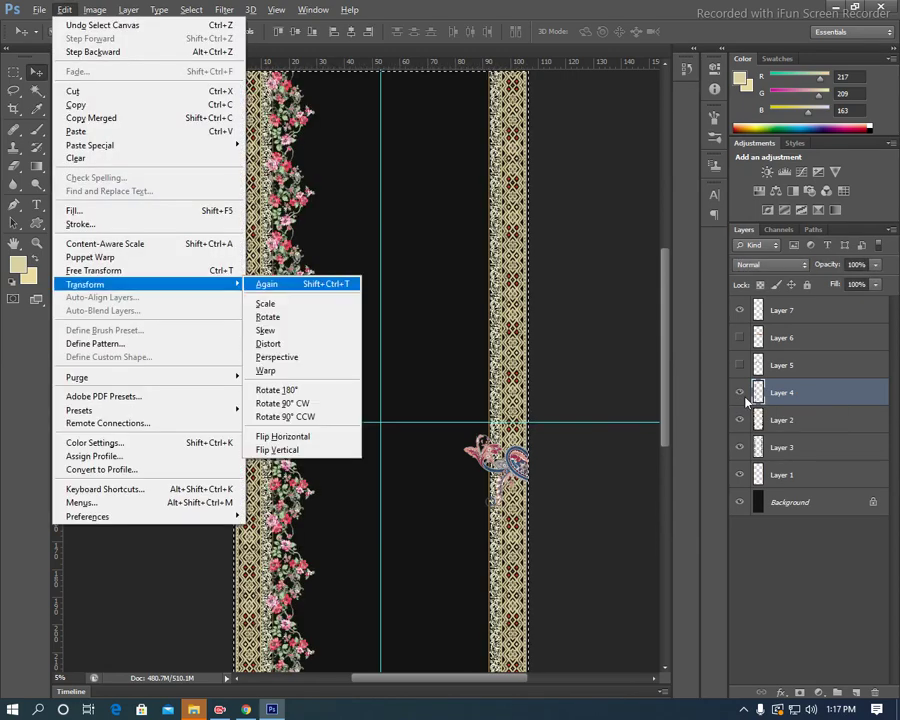
pyautogui.press('h')
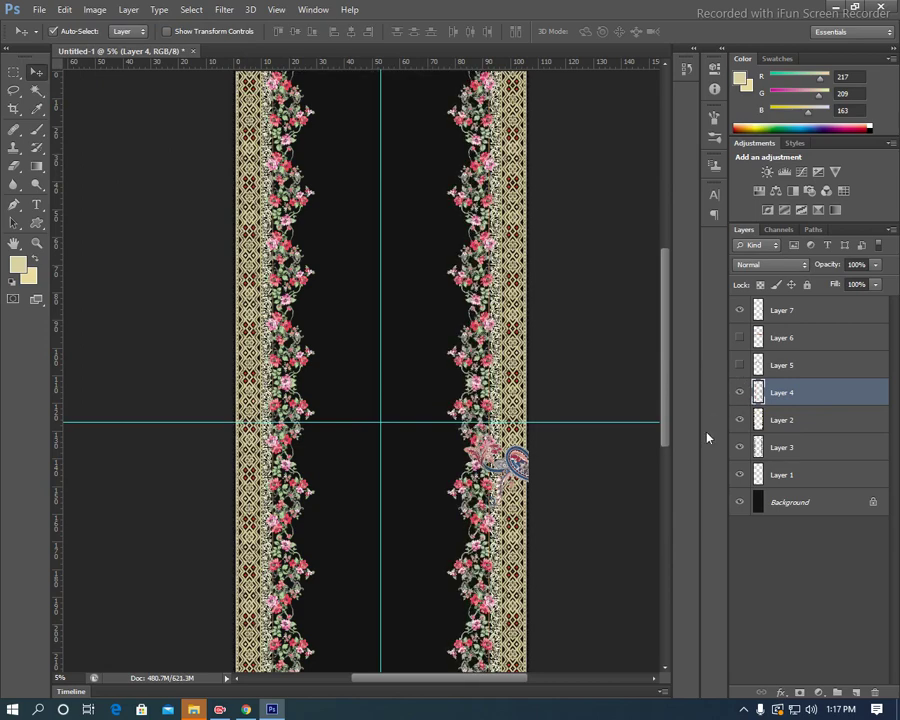
pyautogui.click(494, 462)
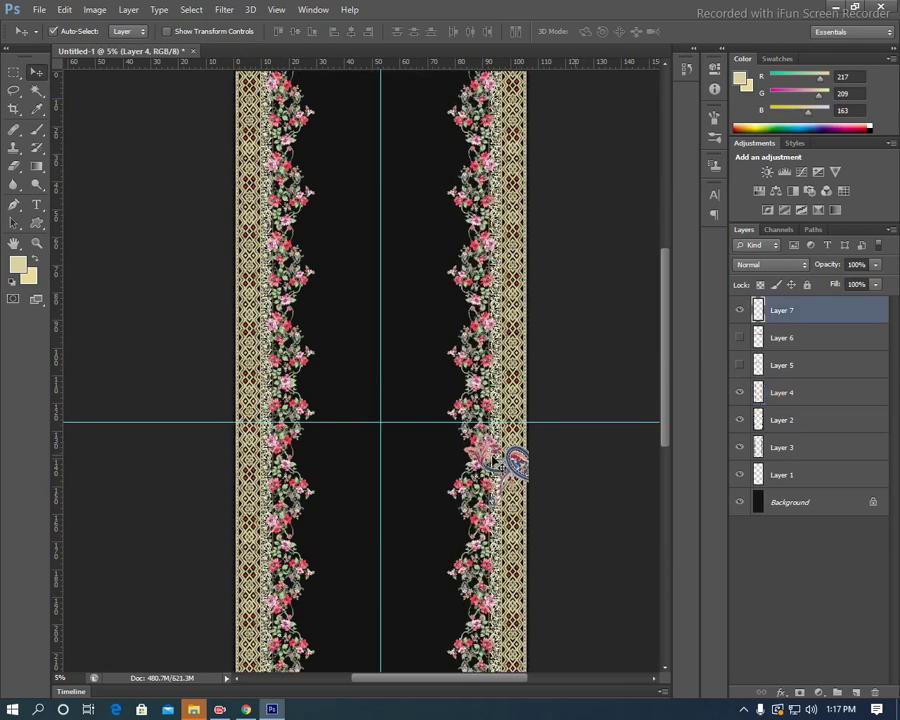
# Hide the pink paisley motif, delete the unused Layer 6, and show Layer 5's stitch lines.
pyautogui.click(740, 311)
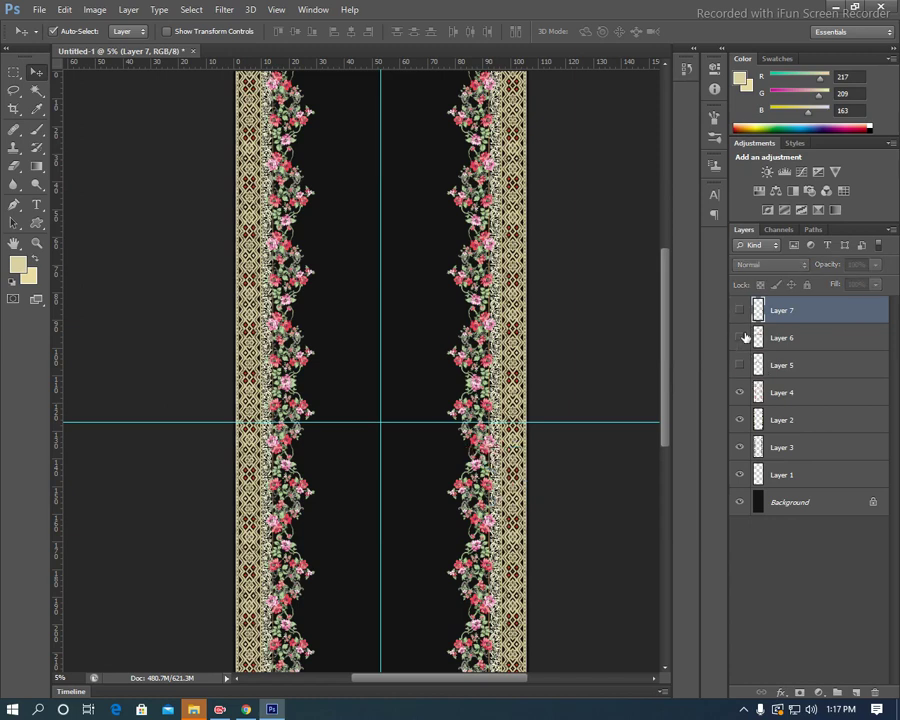
pyautogui.click(741, 338)
pyautogui.click(741, 338)
pyautogui.click(798, 340)
pyautogui.press('Delete')
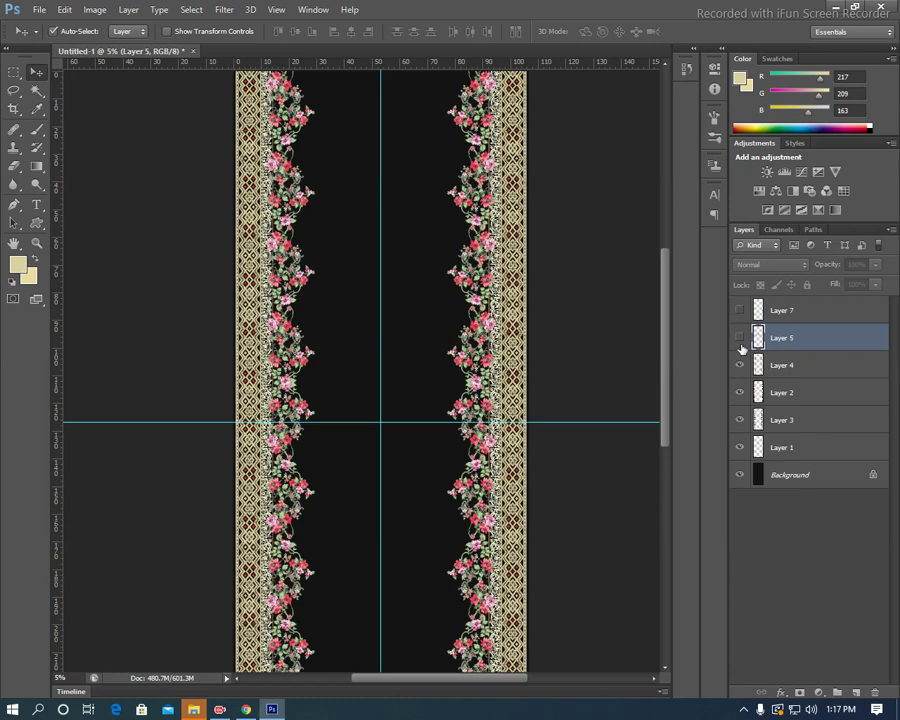
pyautogui.click(741, 338)
pyautogui.click(740, 340)
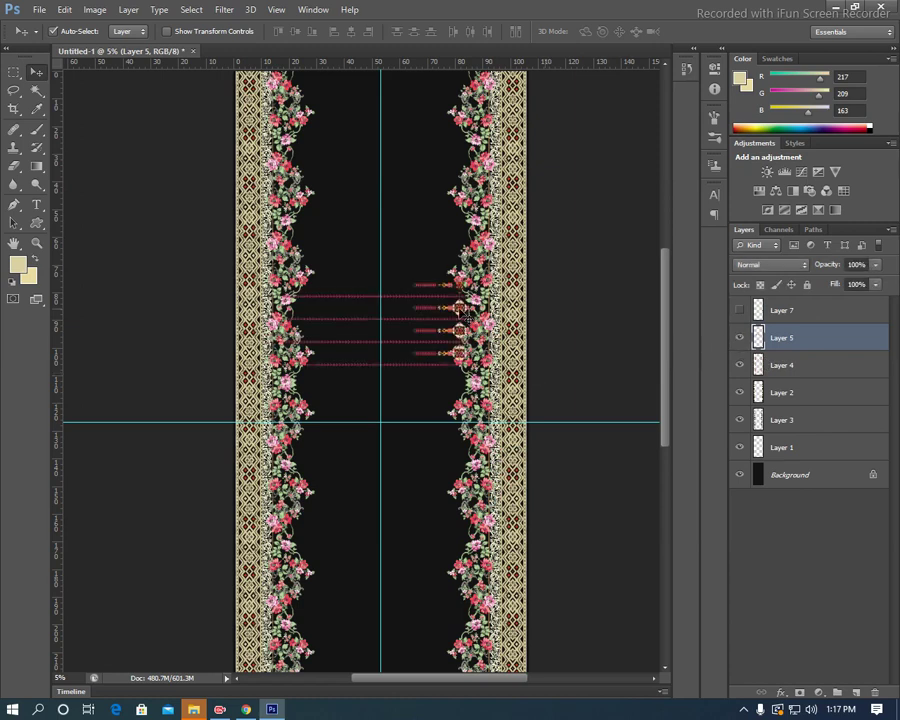
# Rotate Layer 5's stitch lines about 52° and enlarge them to about 131%, diagonally across the centre.
pyautogui.hotkey('ctrl', 't')
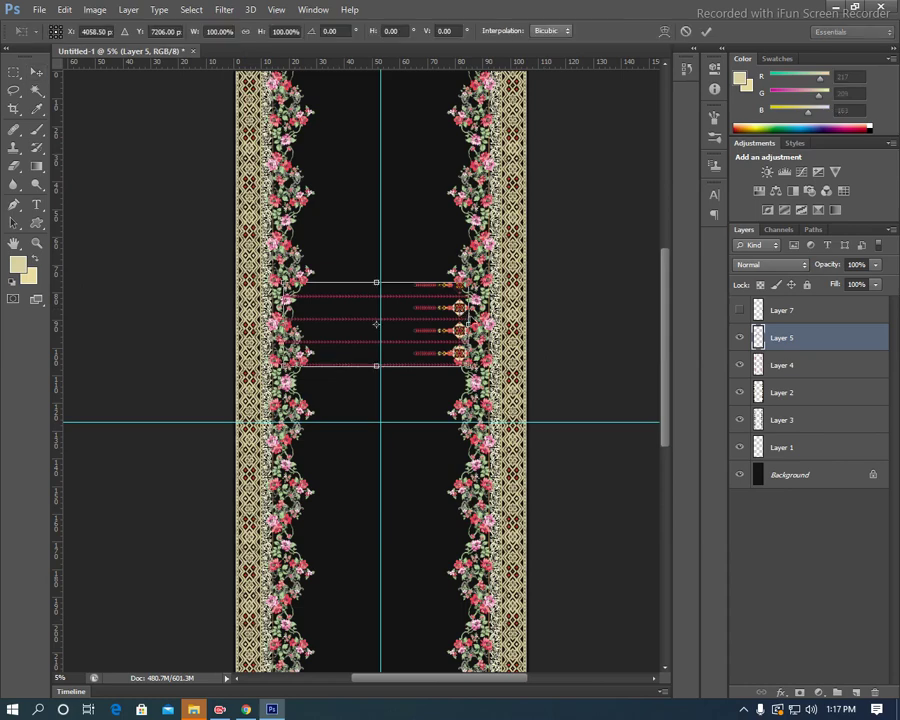
pyautogui.moveTo(543, 328); pyautogui.dragTo(516, 418)
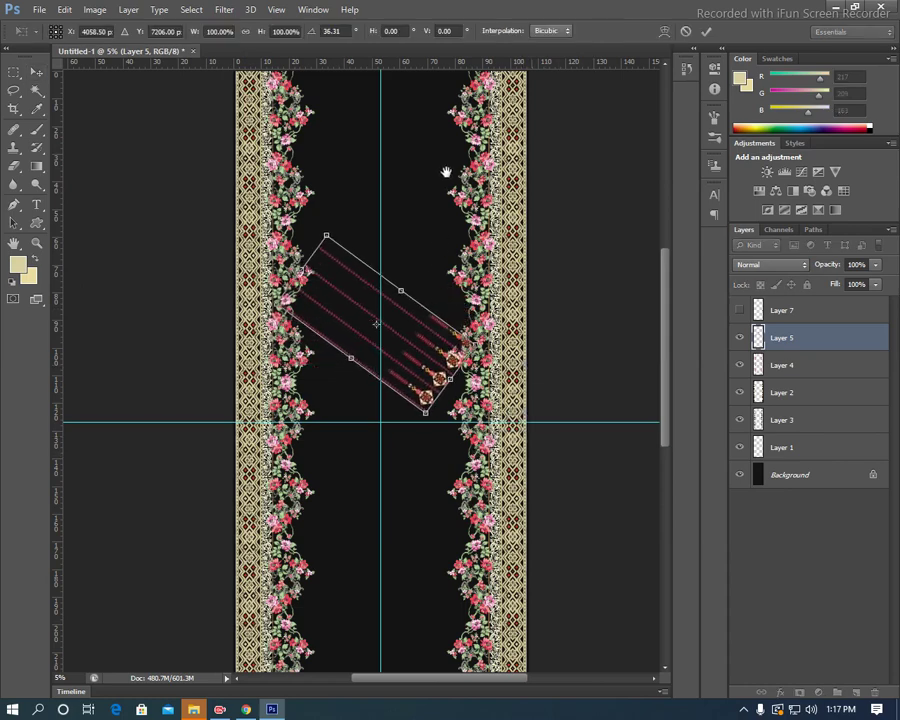
pyautogui.moveTo(445, 174); pyautogui.dragTo(446, 375)
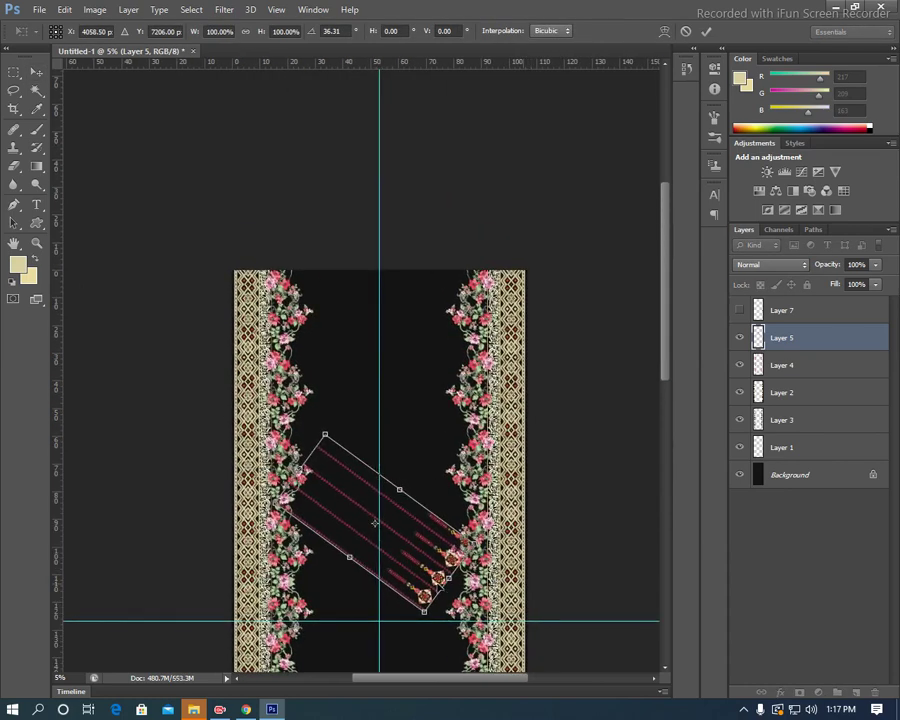
pyautogui.moveTo(448, 560); pyautogui.dragTo(414, 384)
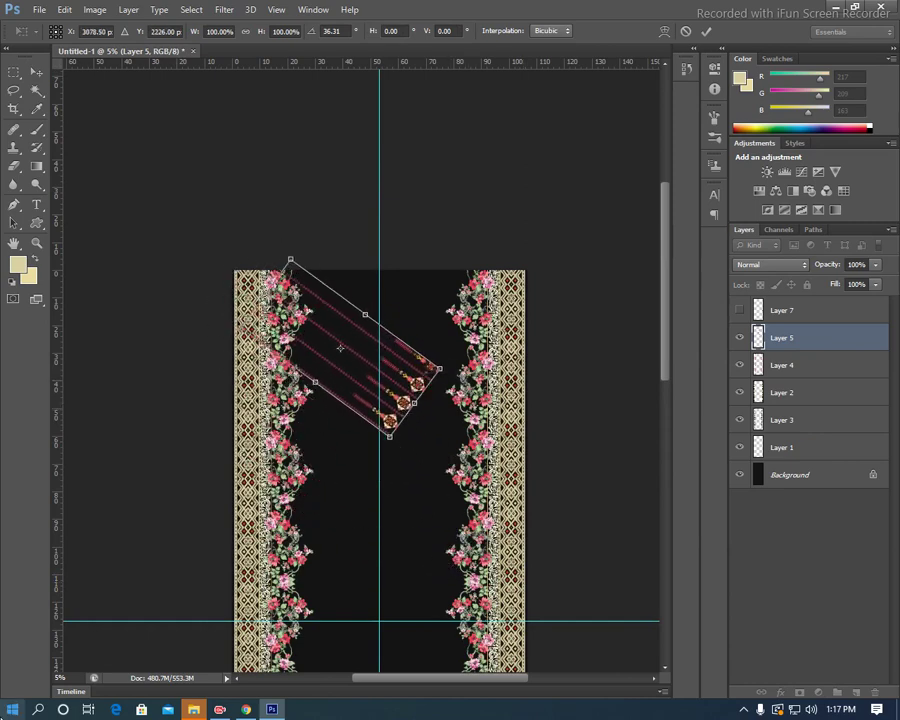
pyautogui.hotkey('ctrl', '+')
pyautogui.moveTo(537, 470); pyautogui.dragTo(517, 515)
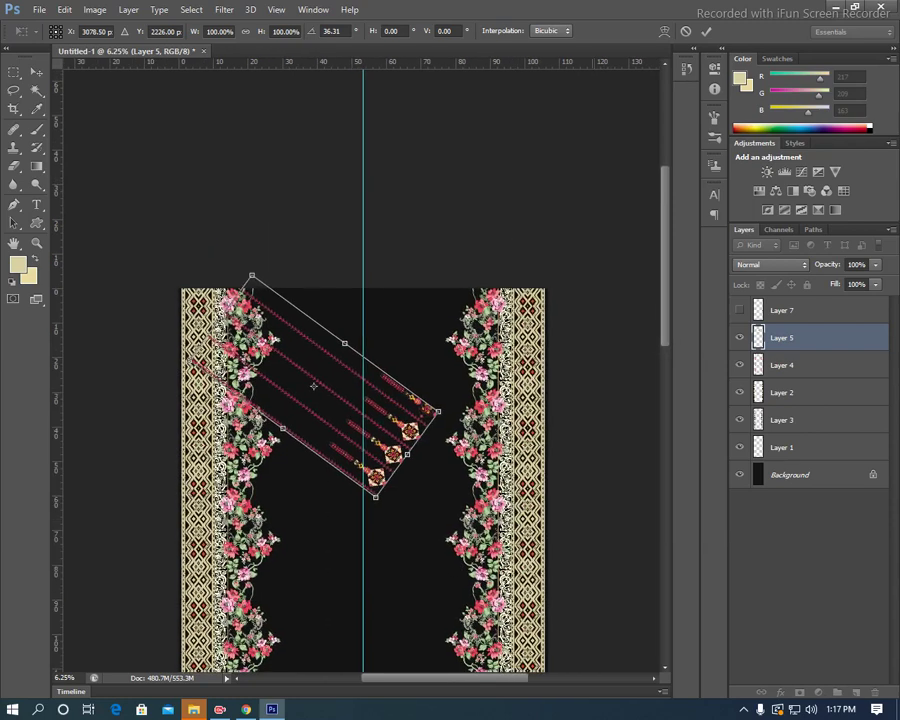
pyautogui.moveTo(533, 392); pyautogui.dragTo(527, 452)
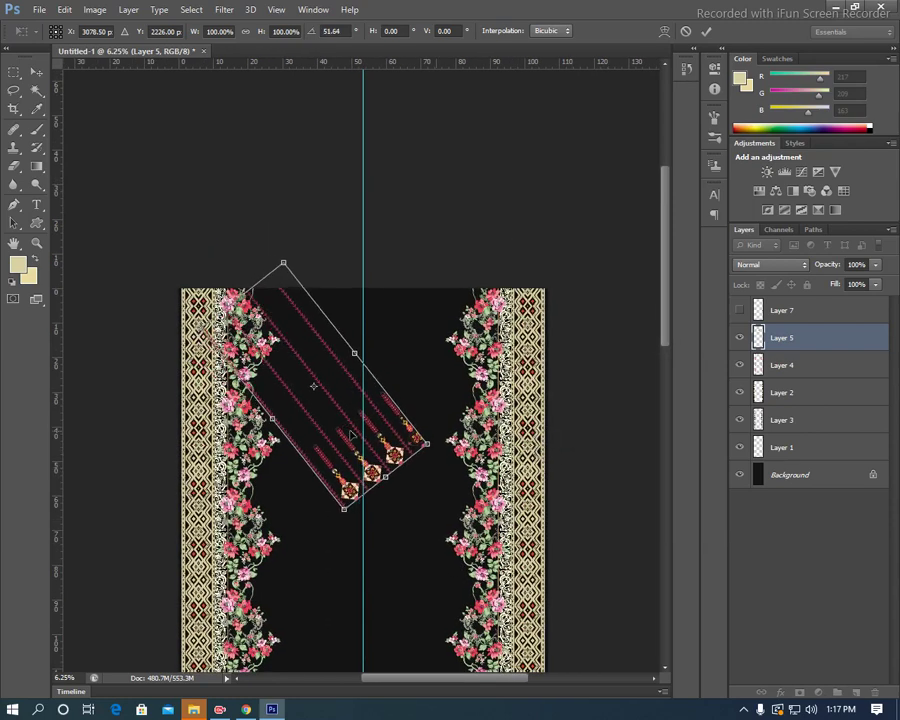
pyautogui.moveTo(354, 436)
pyautogui.mouseDown()
pyautogui.moveTo(342, 408)
pyautogui.moveTo(362, 402)
pyautogui.moveTo(380, 436)
pyautogui.mouseUp()
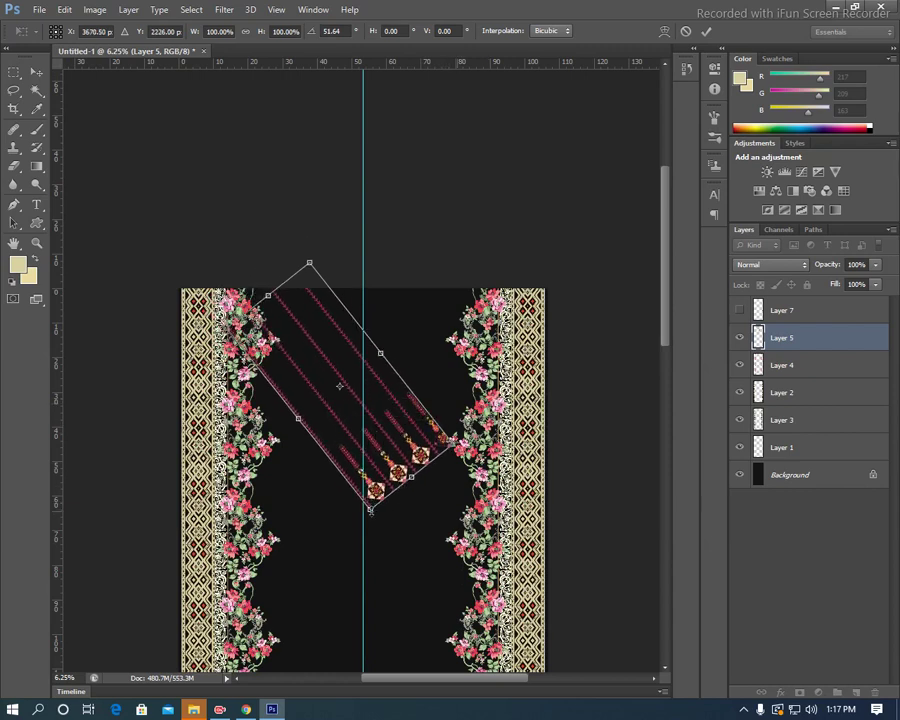
pyautogui.moveTo(370, 510); pyautogui.dragTo(401, 546)
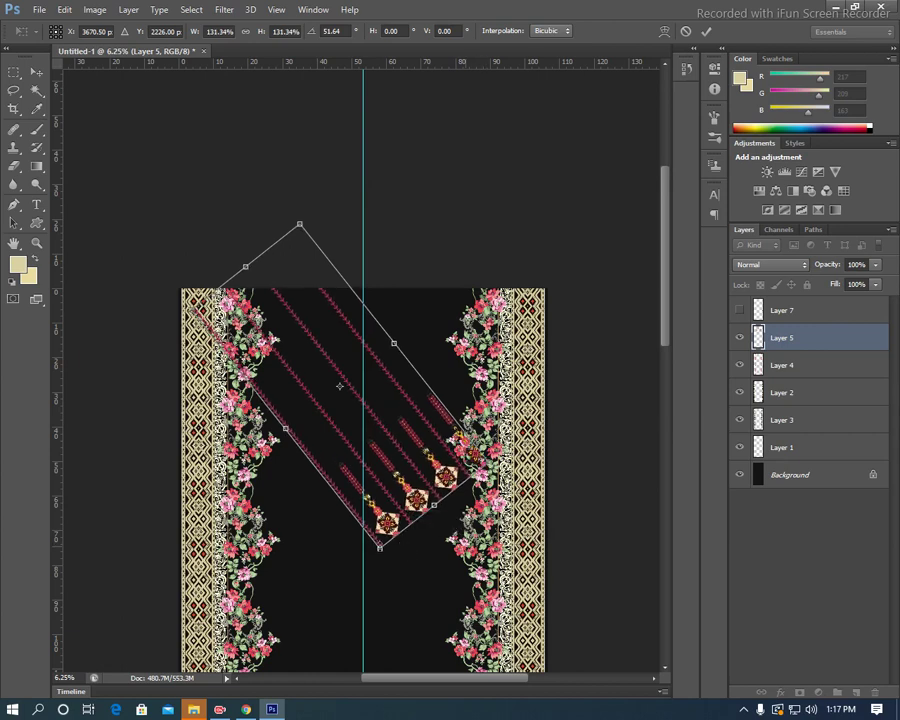
pyautogui.click(379, 546)
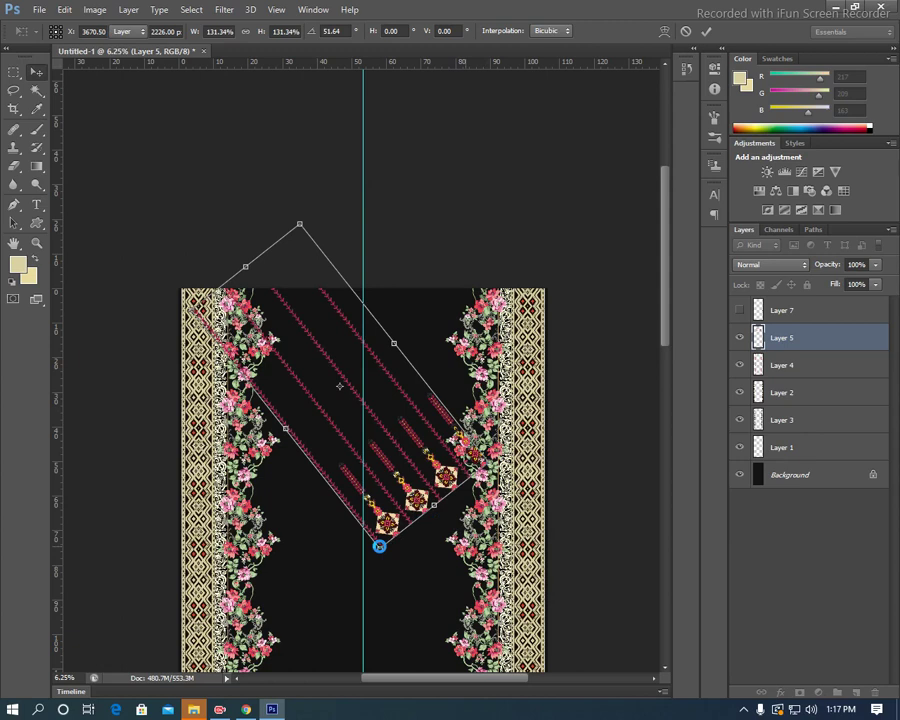
pyautogui.press('Return')
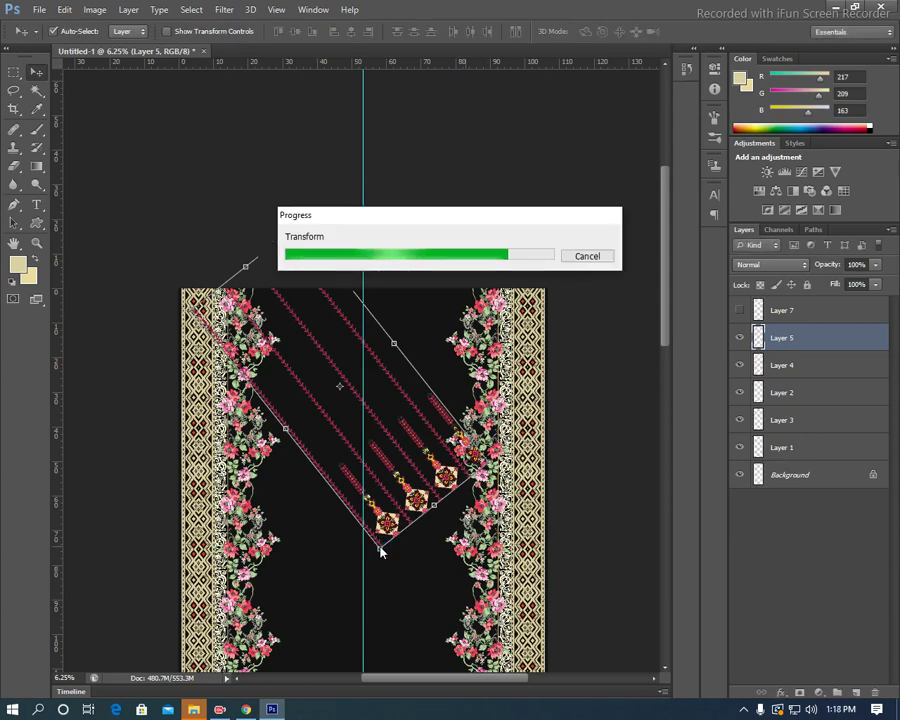
# Delete the diagonal lines and motifs lying right of the centre line.
pyautogui.press('m')
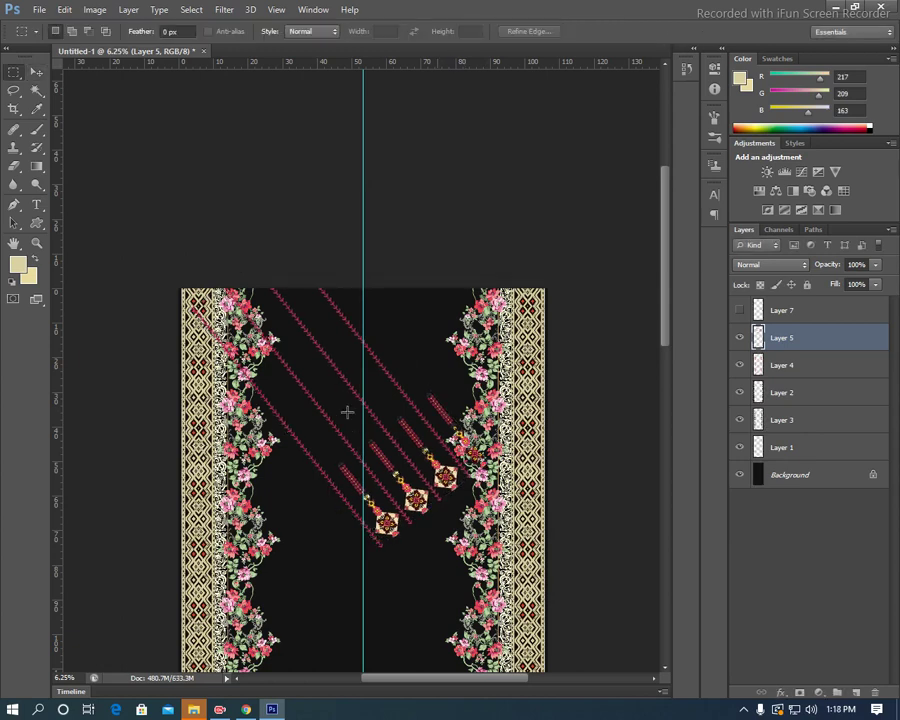
pyautogui.moveTo(364, 290); pyautogui.dragTo(502, 690)
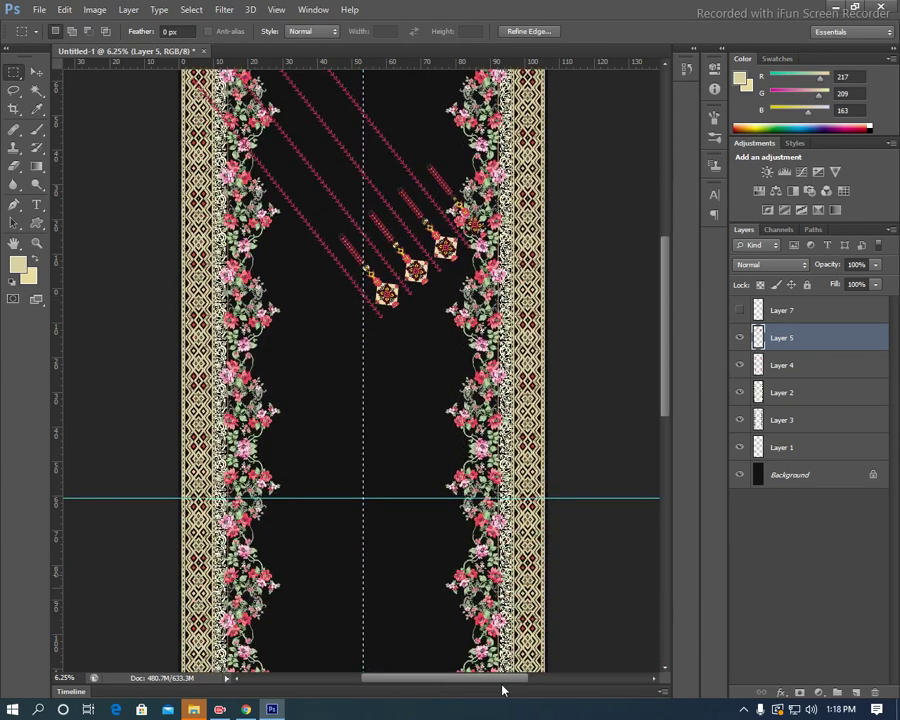
pyautogui.press('Delete')
pyautogui.moveTo(450, 436); pyautogui.dragTo(410, 584)
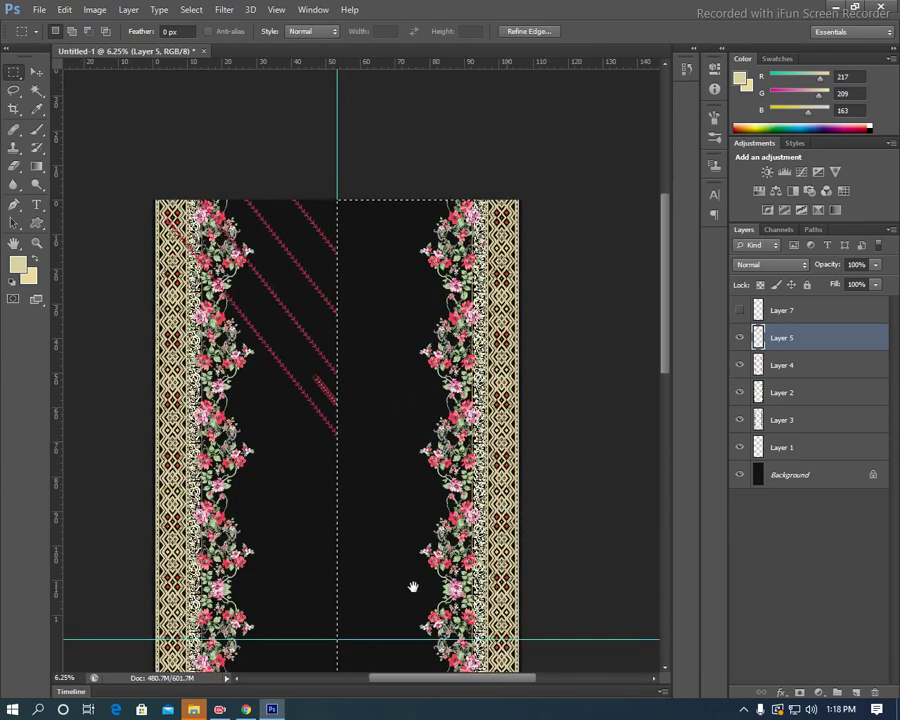
pyautogui.hotkey('ctrl', 'd')
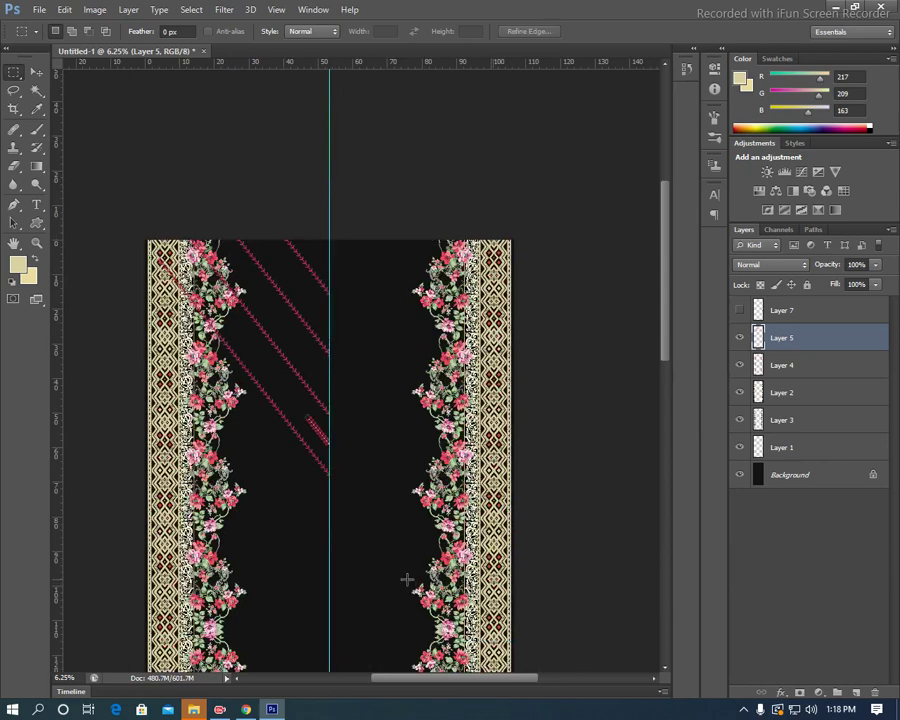
# Flip Layer 5 horizontally so the lines mirror into a V pointing down the centre.
pyautogui.hotkey('ctrl', 'a')
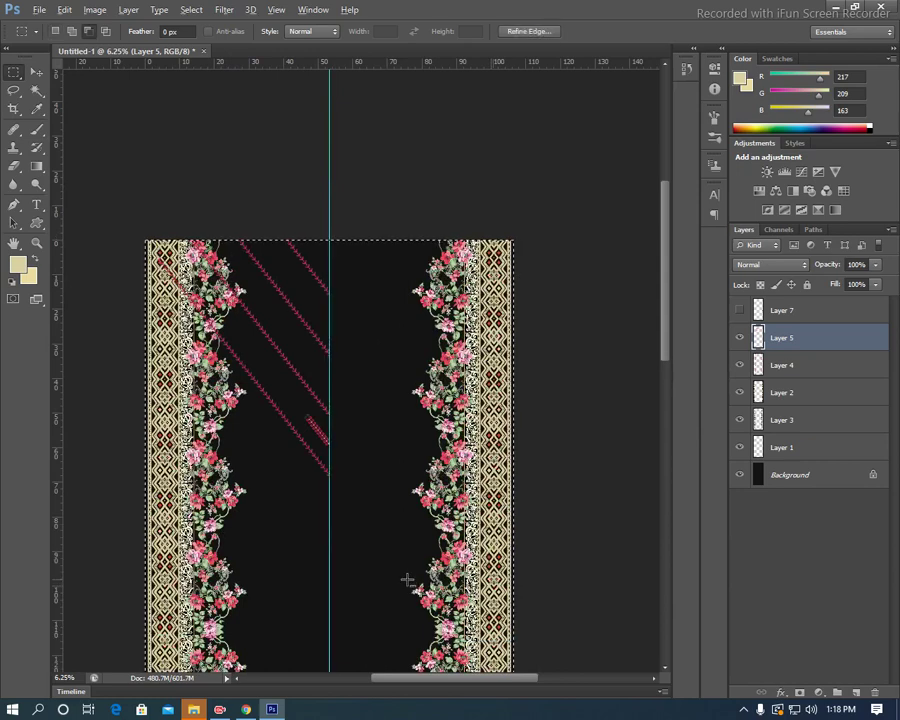
pyautogui.hotkey('alt', 'e')
pyautogui.press('a')
pyautogui.press('h')
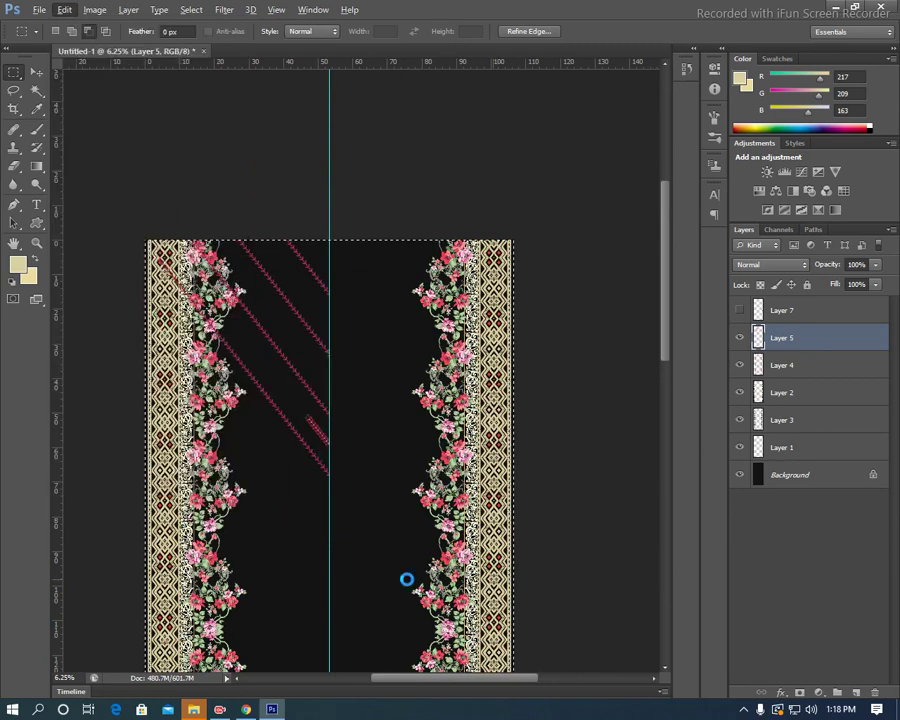
pyautogui.hotkey('ctrl', 'd')
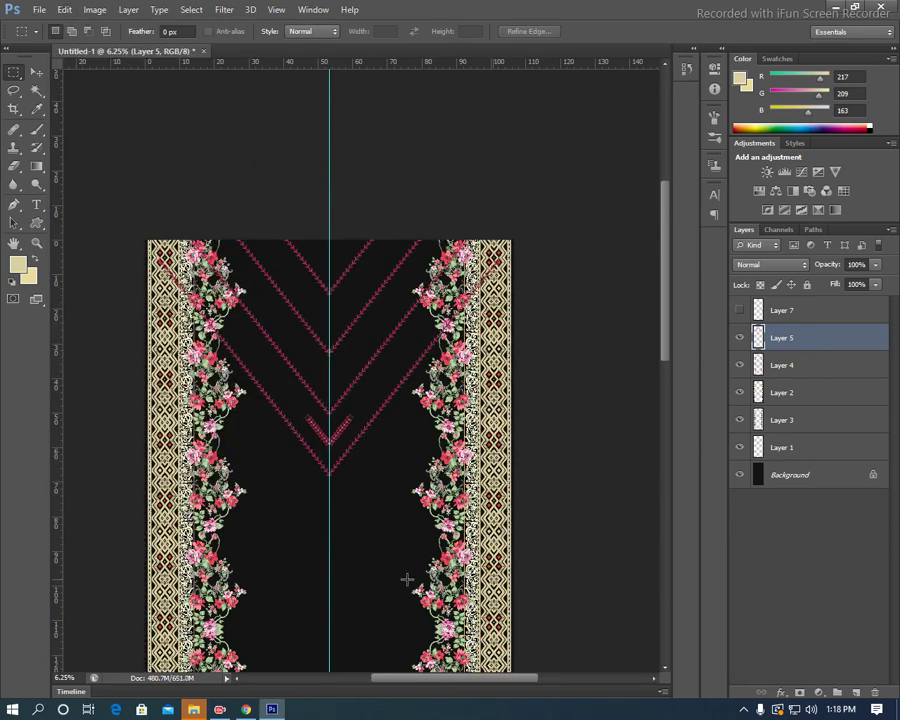
pyautogui.moveTo(407, 580); pyautogui.dragTo(417, 404)
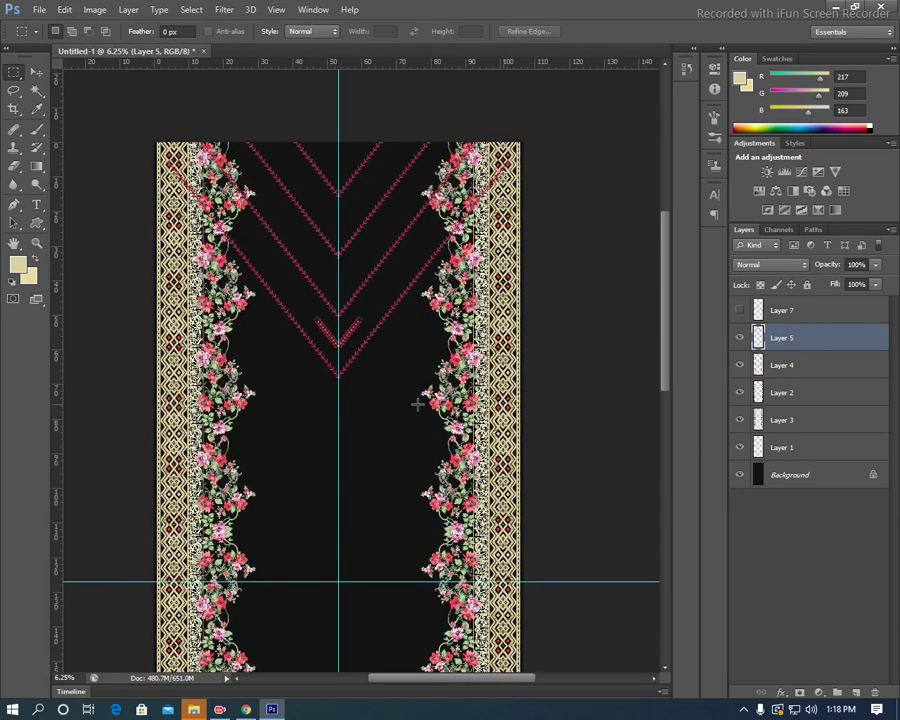
# Duplicate Layer 5 and nudge the copy down eight Shift+Down steps to interleave extra chevrons.
pyautogui.hotkey('ctrl', 'j')
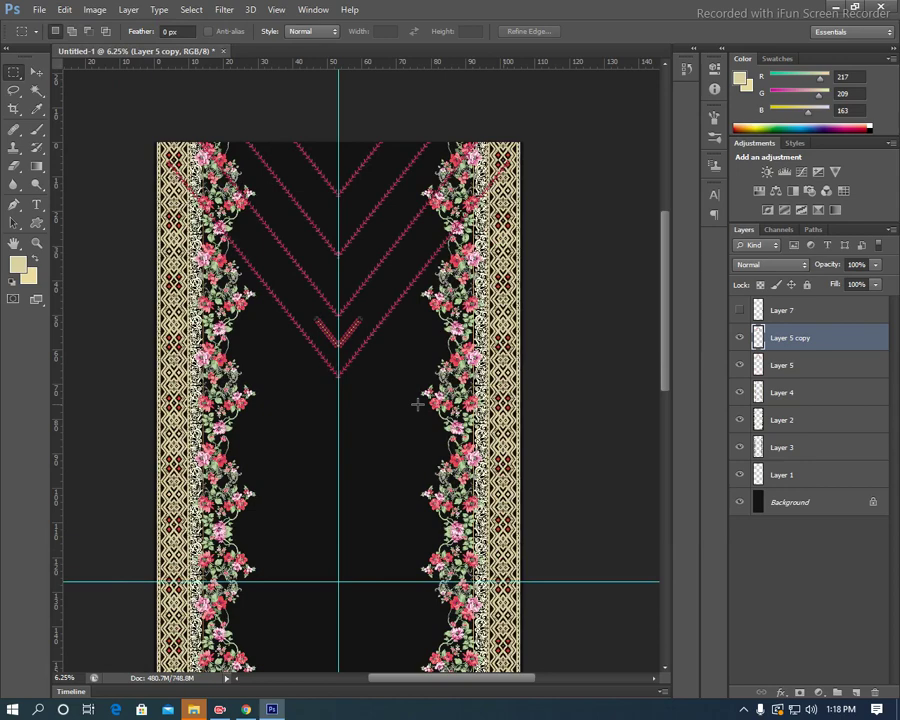
pyautogui.press('v')
pyautogui.hotkey('shift', 'Down')
pyautogui.hotkey('shift', 'Down')
pyautogui.hotkey('shift', 'Down')
pyautogui.hotkey('shift', 'Down')
pyautogui.hotkey('shift', 'Down')
pyautogui.hotkey('shift', 'Down')
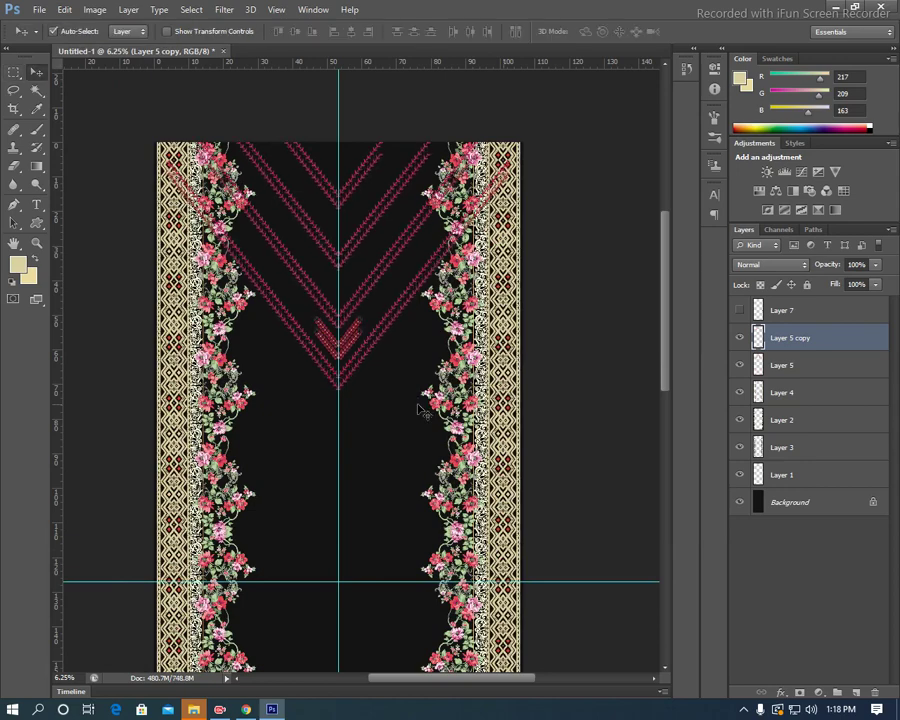
pyautogui.hotkey('shift', 'Down')
pyautogui.hotkey('shift', 'Down')
pyautogui.hotkey('shift', 'Down')
pyautogui.hotkey('shift', 'Down')
pyautogui.hotkey('shift', 'Down')
pyautogui.hotkey('shift', 'Down')
pyautogui.hotkey('shift', 'Down')
pyautogui.hotkey('shift', 'Down')
pyautogui.hotkey('shift', 'Down')
pyautogui.hotkey('shift', 'Down')
pyautogui.hotkey('shift', 'Down')
pyautogui.hotkey('shift', 'Down')
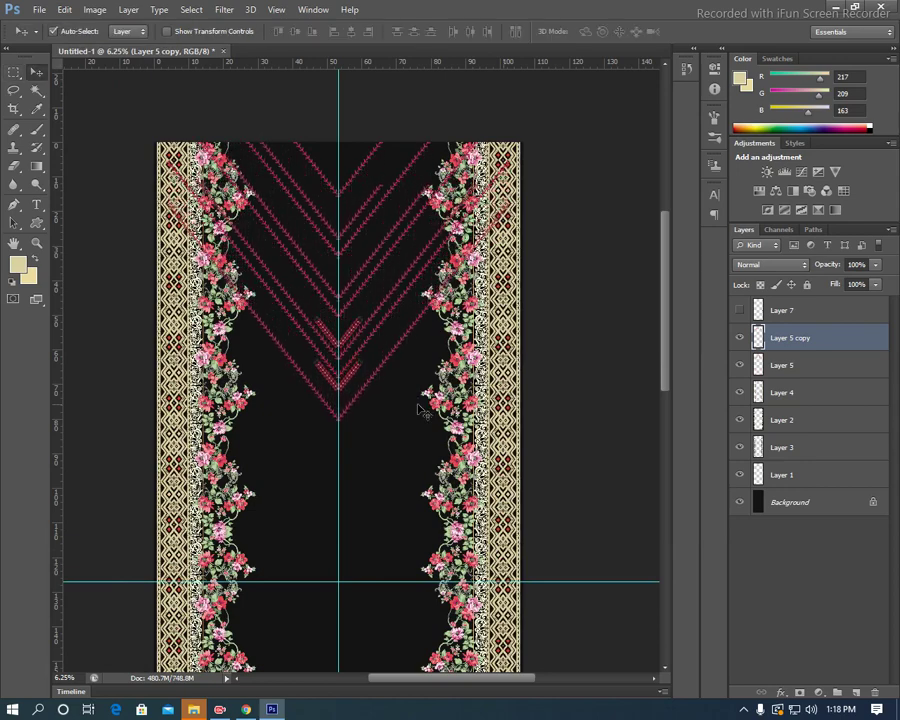
pyautogui.hotkey('shift', 'Down')
pyautogui.hotkey('shift', 'Down')
pyautogui.hotkey('shift', 'Down')
pyautogui.hotkey('shift', 'Down')
pyautogui.hotkey('shift', 'Down')
pyautogui.hotkey('shift', 'Down')
pyautogui.hotkey('shift', 'Down')
pyautogui.hotkey('shift', 'Down')
pyautogui.hotkey('shift', 'Down')
pyautogui.hotkey('shift', 'Down')
pyautogui.hotkey('shift', 'Down')
pyautogui.hotkey('shift', 'Down')
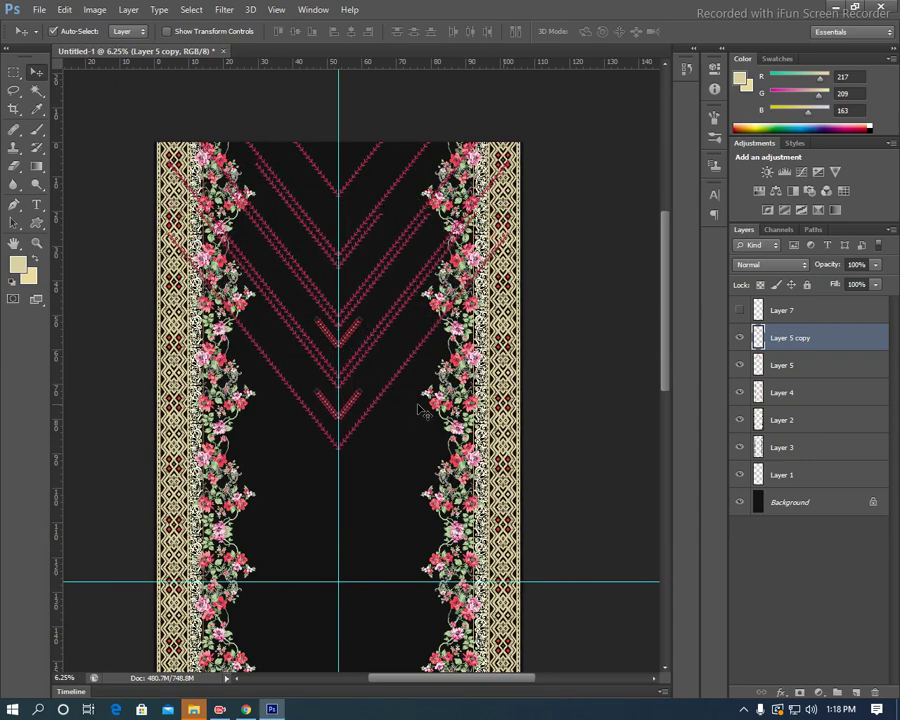
pyautogui.hotkey('shift', 'Down')
pyautogui.hotkey('shift', 'Down')
pyautogui.hotkey('shift', 'Down')
pyautogui.hotkey('shift', 'Down')
pyautogui.hotkey('shift', 'Down')
pyautogui.hotkey('shift', 'Down')
pyautogui.hotkey('shift', 'Down')
pyautogui.hotkey('shift', 'Down')
pyautogui.hotkey('shift', 'Down')
pyautogui.hotkey('shift', 'Down')
pyautogui.hotkey('shift', 'Down')
pyautogui.hotkey('shift', 'Down')
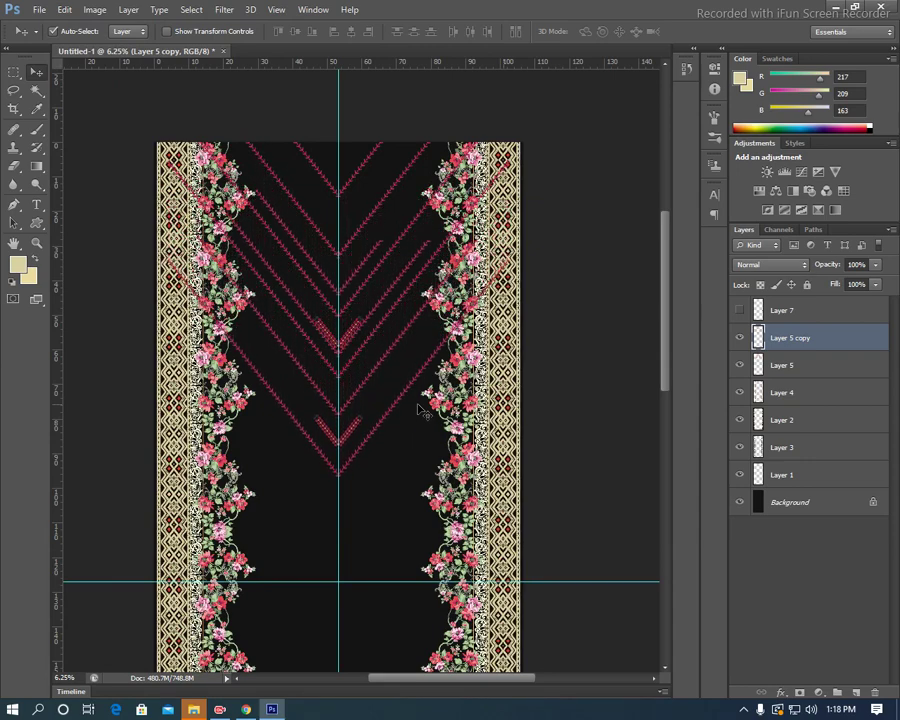
pyautogui.hotkey('shift', 'Down')
pyautogui.hotkey('shift', 'Down')
pyautogui.hotkey('shift', 'Down')
pyautogui.hotkey('shift', 'Down')
pyautogui.hotkey('shift', 'Down')
pyautogui.hotkey('shift', 'Down')
pyautogui.hotkey('shift', 'Down')
pyautogui.hotkey('shift', 'Down')
pyautogui.hotkey('shift', 'Down')
pyautogui.hotkey('shift', 'Down')
pyautogui.hotkey('shift', 'Down')
pyautogui.hotkey('shift', 'Down')
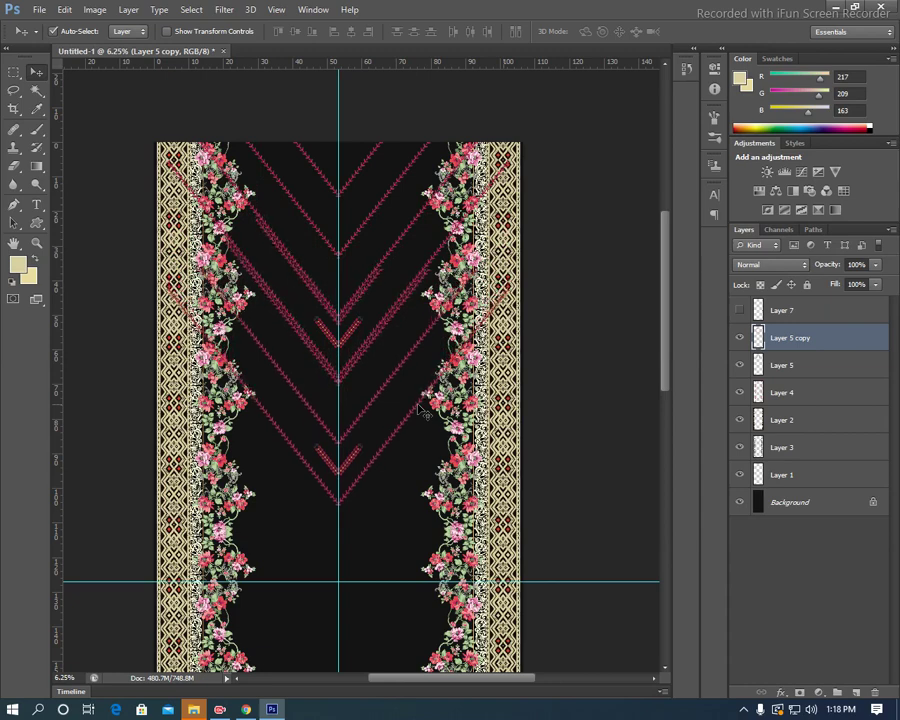
pyautogui.hotkey('shift', 'Down')
pyautogui.hotkey('shift', 'Down')
pyautogui.hotkey('shift', 'Down')
pyautogui.hotkey('shift', 'Down')
pyautogui.hotkey('shift', 'Down')
pyautogui.hotkey('shift', 'Down')
pyautogui.hotkey('shift', 'Down')
pyautogui.hotkey('shift', 'Down')
pyautogui.hotkey('shift', 'Down')
pyautogui.hotkey('shift', 'Down')
pyautogui.hotkey('shift', 'Down')
pyautogui.hotkey('shift', 'Down')
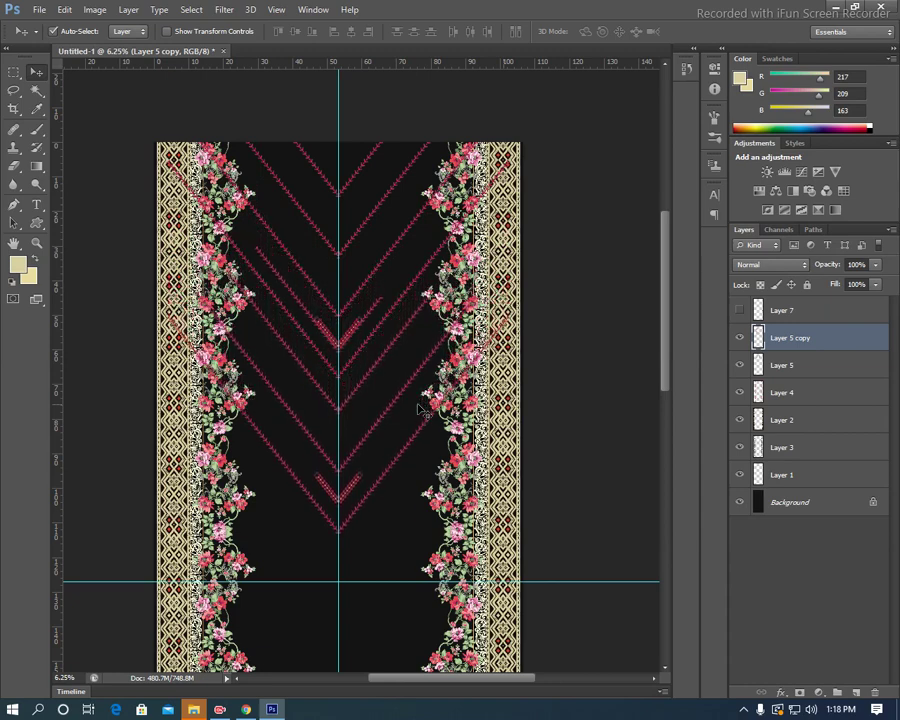
pyautogui.hotkey('shift', 'Down')
pyautogui.hotkey('shift', 'Down')
pyautogui.hotkey('shift', 'Down')
pyautogui.hotkey('shift', 'Down')
pyautogui.hotkey('shift', 'Down')
pyautogui.hotkey('shift', 'Down')
pyautogui.hotkey('shift', 'Down')
pyautogui.hotkey('shift', 'Down')
pyautogui.hotkey('shift', 'Down')
pyautogui.hotkey('shift', 'Down')
pyautogui.hotkey('shift', 'Down')
pyautogui.hotkey('shift', 'Down')
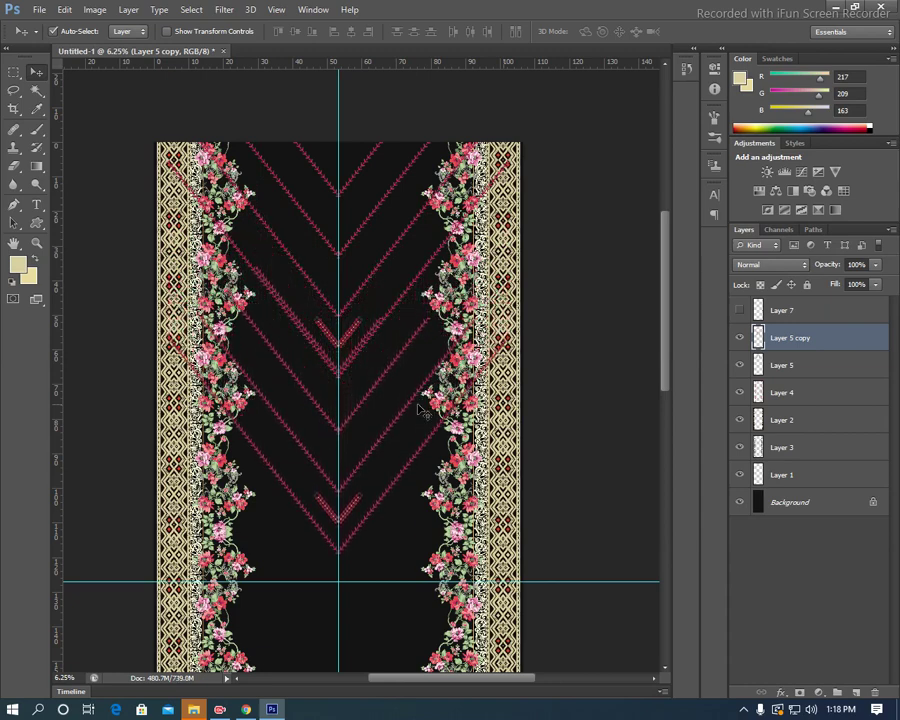
pyautogui.hotkey('shift', 'Down')
pyautogui.hotkey('shift', 'Down')
pyautogui.hotkey('shift', 'Down')
pyautogui.hotkey('shift', 'Down')
pyautogui.hotkey('shift', 'Down')
pyautogui.hotkey('shift', 'Down')
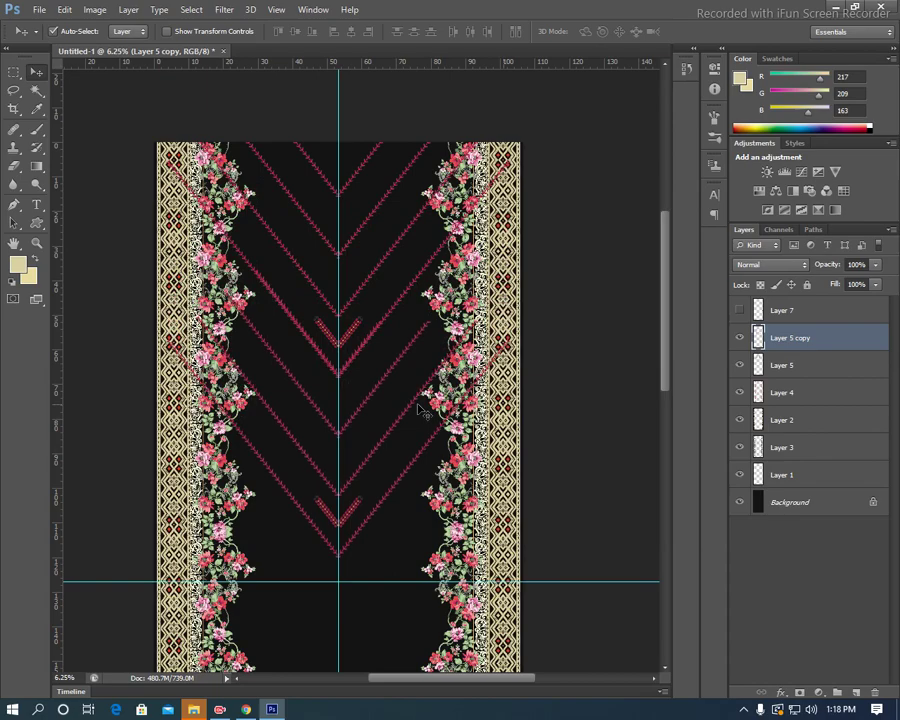
pyautogui.hotkey('ctrl', '+')
pyautogui.hotkey('ctrl', '+')
pyautogui.hotkey('ctrl', '+')
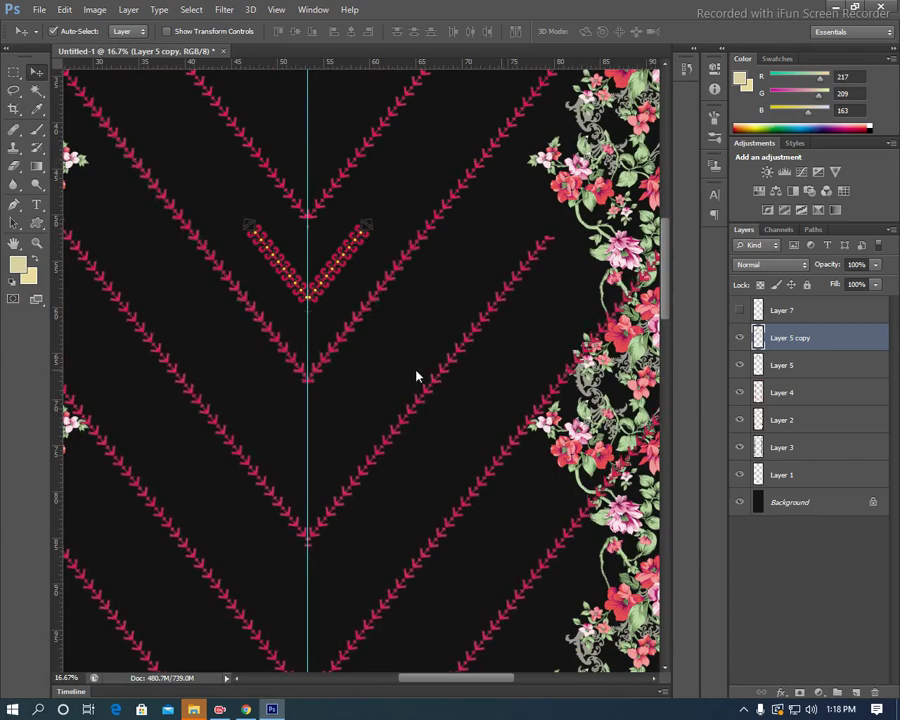
# Move the chevron Layer 5 down the layer stack to just above Layer 1, beneath the lattice layers.
pyautogui.hotkey('ctrl', '-')
pyautogui.hotkey('ctrl', '-')
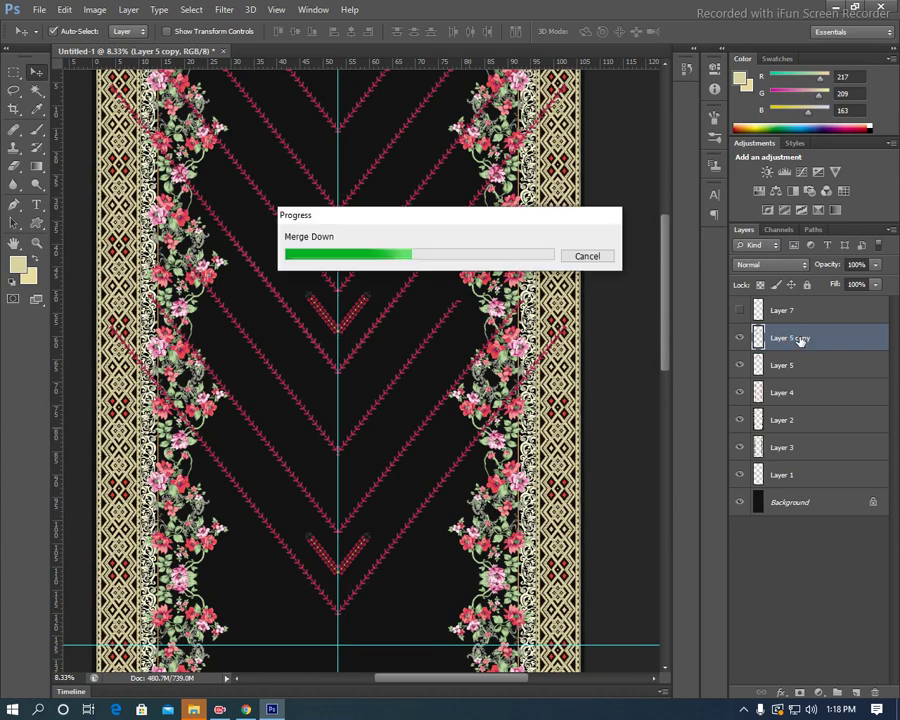
pyautogui.moveTo(797, 338); pyautogui.dragTo(843, 442)
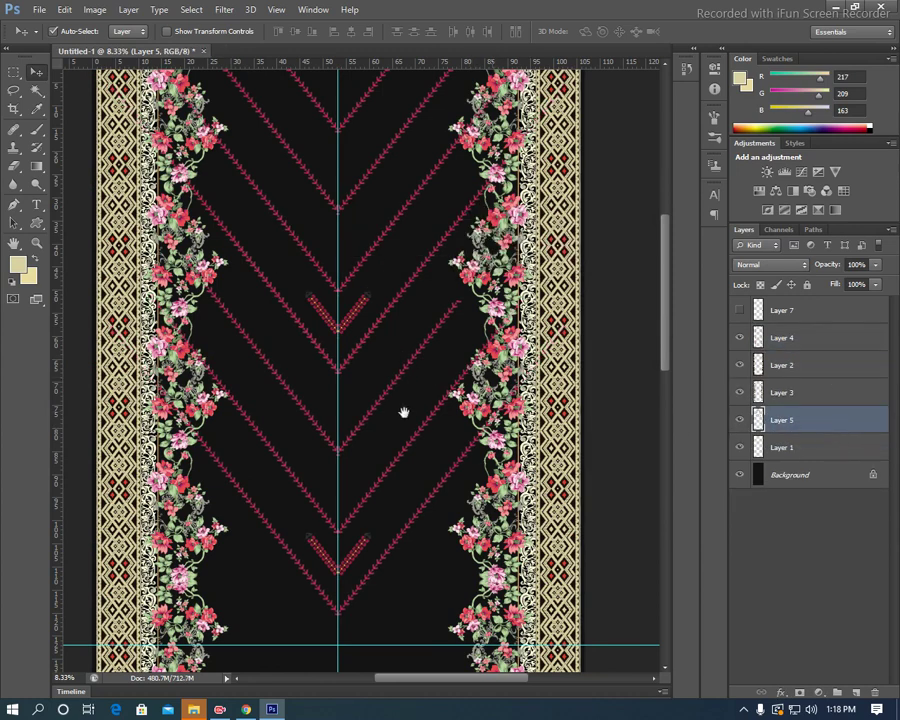
pyautogui.moveTo(404, 413); pyautogui.dragTo(379, 242)
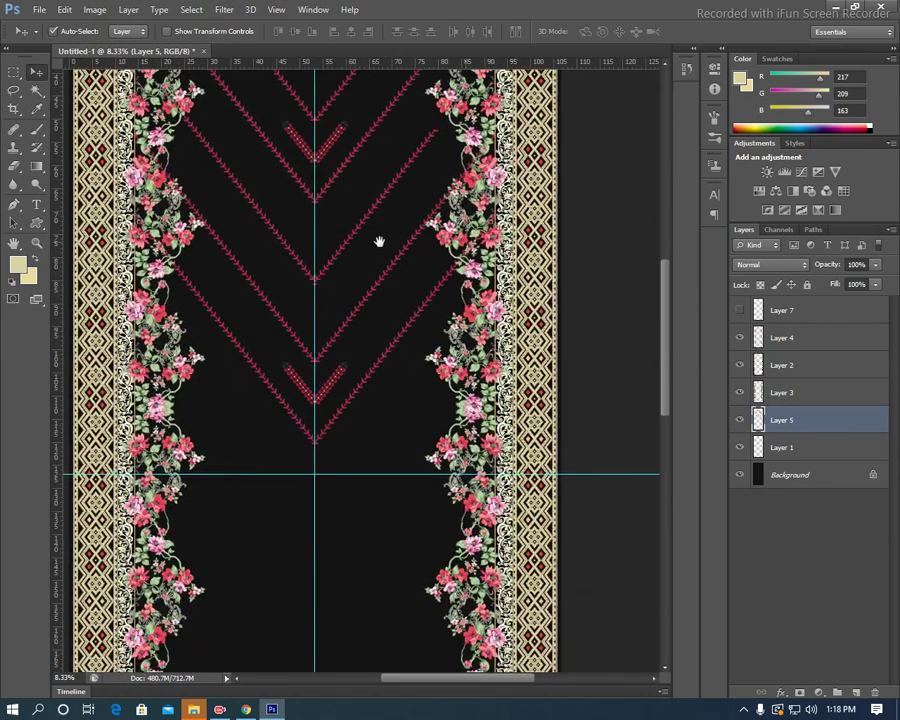
# Duplicate Layer 5 again, nudge the copy down 14 Shift+Down steps, and add Layers 4, 2, 3 to the selection.
pyautogui.hotkey('ctrl', 'j')
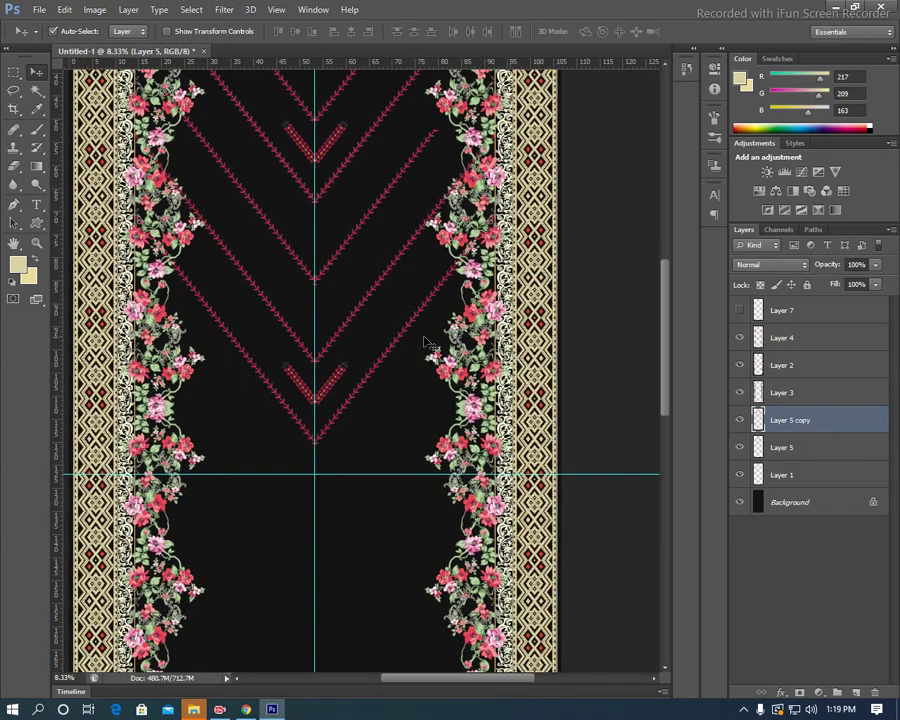
pyautogui.hotkey('shift', 'Down')
pyautogui.hotkey('shift', 'Down')
pyautogui.hotkey('shift', 'Down')
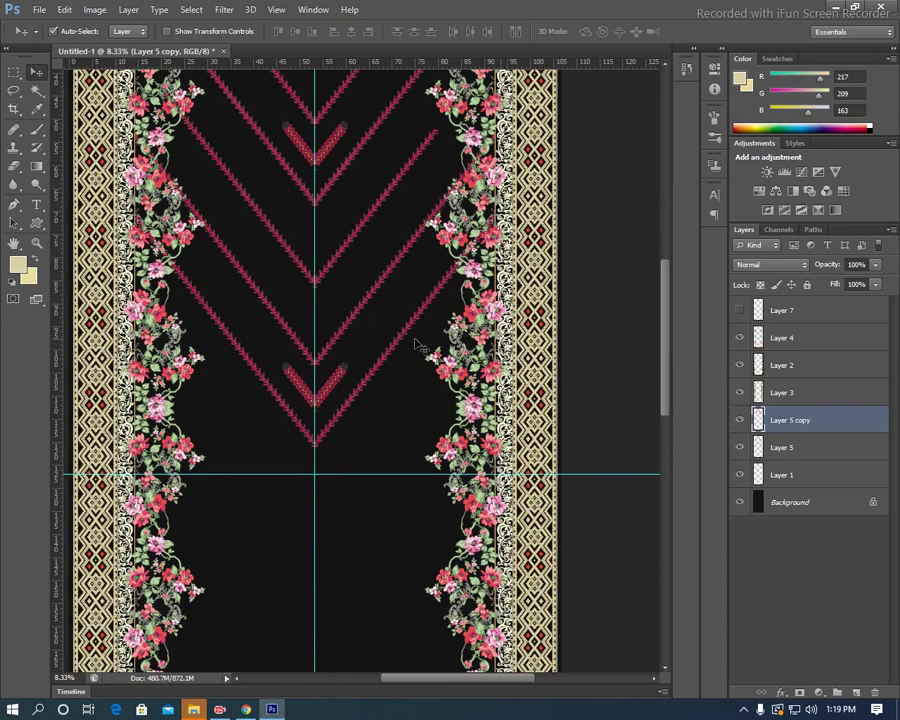
pyautogui.hotkey('shift', 'Down')
pyautogui.hotkey('shift', 'Down')
pyautogui.hotkey('shift', 'Down')
pyautogui.hotkey('shift', 'Down')
pyautogui.hotkey('shift', 'Down')
pyautogui.hotkey('shift', 'Down')
pyautogui.hotkey('shift', 'Down')
pyautogui.hotkey('shift', 'Down')
pyautogui.hotkey('shift', 'Down')
pyautogui.hotkey('shift', 'Down')
pyautogui.hotkey('shift', 'Down')
pyautogui.hotkey('shift', 'Down')
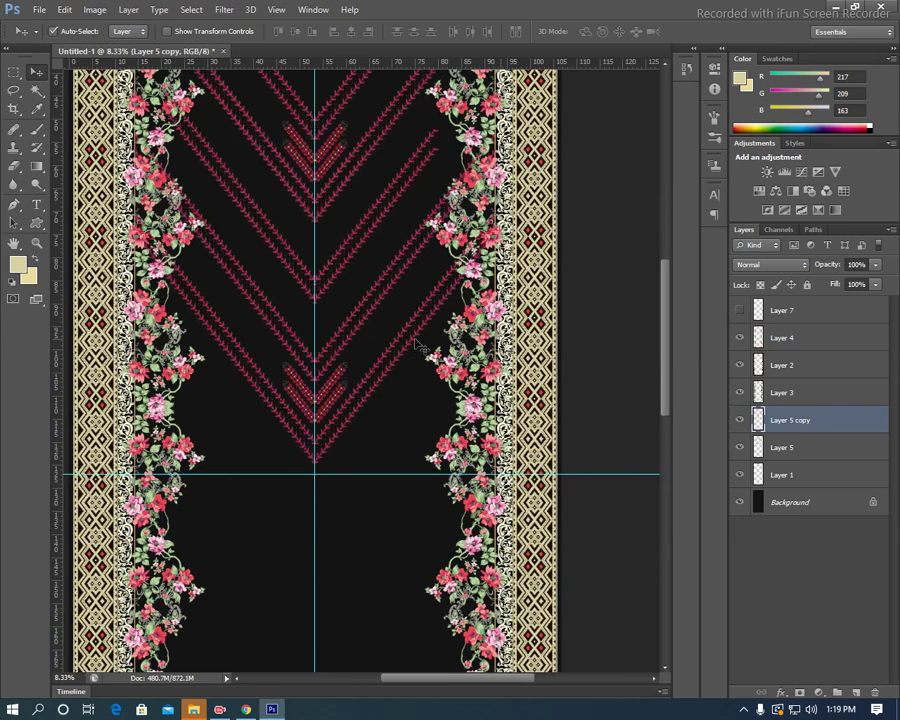
pyautogui.hotkey('shift', 'Down')
pyautogui.hotkey('shift', 'Down')
pyautogui.hotkey('shift', 'Down')
pyautogui.hotkey('shift', 'Down')
pyautogui.hotkey('shift', 'Down')
pyautogui.hotkey('shift', 'Down')
pyautogui.hotkey('shift', 'Down')
pyautogui.hotkey('shift', 'Down')
pyautogui.hotkey('shift', 'Down')
pyautogui.hotkey('shift', 'Down')
pyautogui.hotkey('shift', 'Down')
pyautogui.hotkey('shift', 'Down')
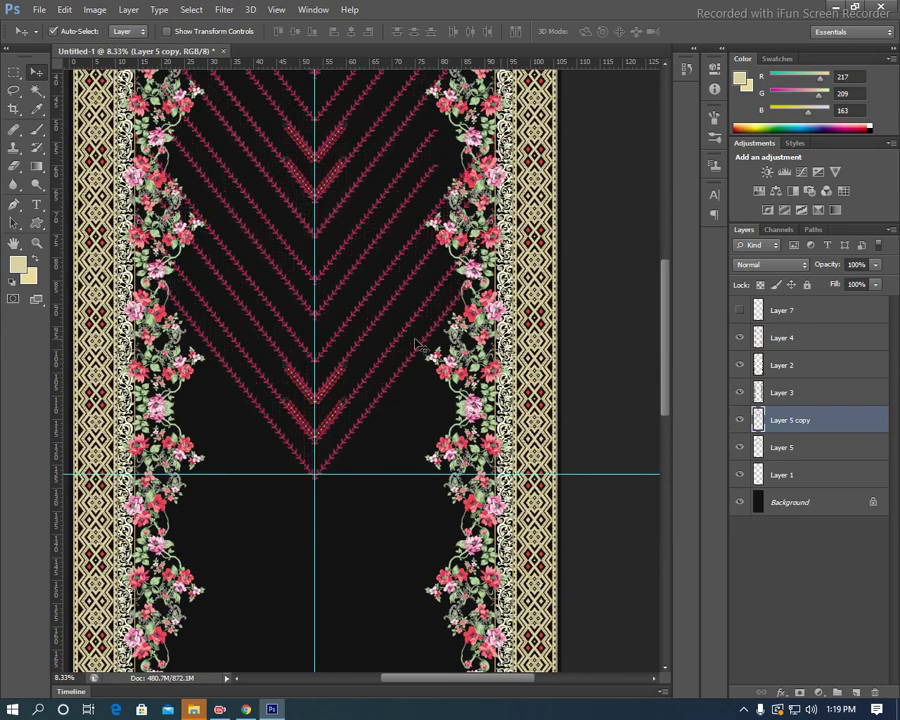
pyautogui.hotkey('shift', 'Down')
pyautogui.hotkey('shift', 'Down')
pyautogui.hotkey('shift', 'Down')
pyautogui.hotkey('shift', 'Down')
pyautogui.hotkey('shift', 'Down')
pyautogui.hotkey('shift', 'Down')
pyautogui.hotkey('shift', 'Down')
pyautogui.hotkey('shift', 'Down')
pyautogui.hotkey('shift', 'Down')
pyautogui.hotkey('shift', 'Down')
pyautogui.hotkey('shift', 'Down')
pyautogui.hotkey('shift', 'Down')
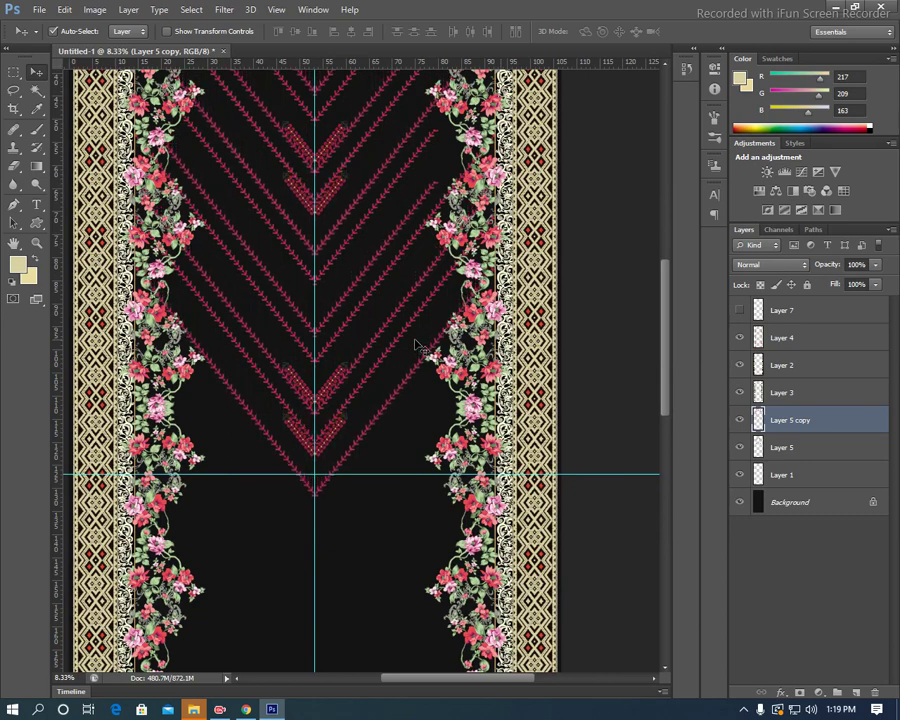
pyautogui.hotkey('shift', 'Down')
pyautogui.hotkey('shift', 'Down')
pyautogui.hotkey('shift', 'Down')
pyautogui.hotkey('shift', 'Down')
pyautogui.hotkey('shift', 'Down')
pyautogui.hotkey('shift', 'Down')
pyautogui.hotkey('shift', 'Down')
pyautogui.hotkey('shift', 'Down')
pyautogui.hotkey('shift', 'Down')
pyautogui.hotkey('shift', 'Down')
pyautogui.hotkey('shift', 'Down')
pyautogui.hotkey('shift', 'Down')
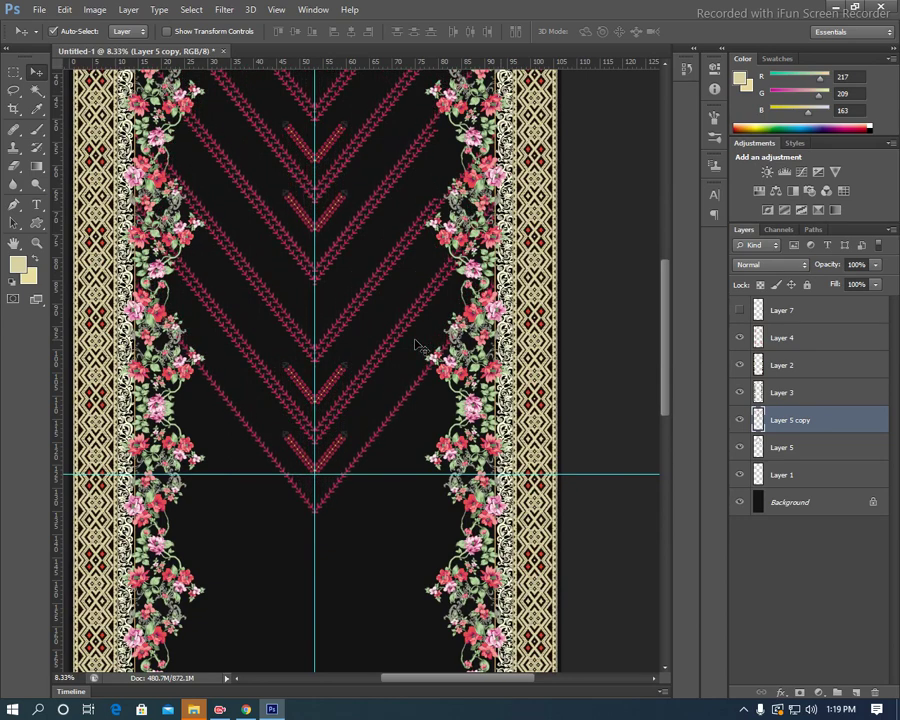
pyautogui.hotkey('shift', 'Down')
pyautogui.hotkey('shift', 'Down')
pyautogui.hotkey('shift', 'Down')
pyautogui.hotkey('shift', 'Down')
pyautogui.hotkey('shift', 'Down')
pyautogui.hotkey('shift', 'Down')
pyautogui.hotkey('shift', 'Down')
pyautogui.hotkey('shift', 'Down')
pyautogui.hotkey('shift', 'Down')
pyautogui.hotkey('shift', 'Down')
pyautogui.hotkey('shift', 'Down')
pyautogui.hotkey('shift', 'Down')
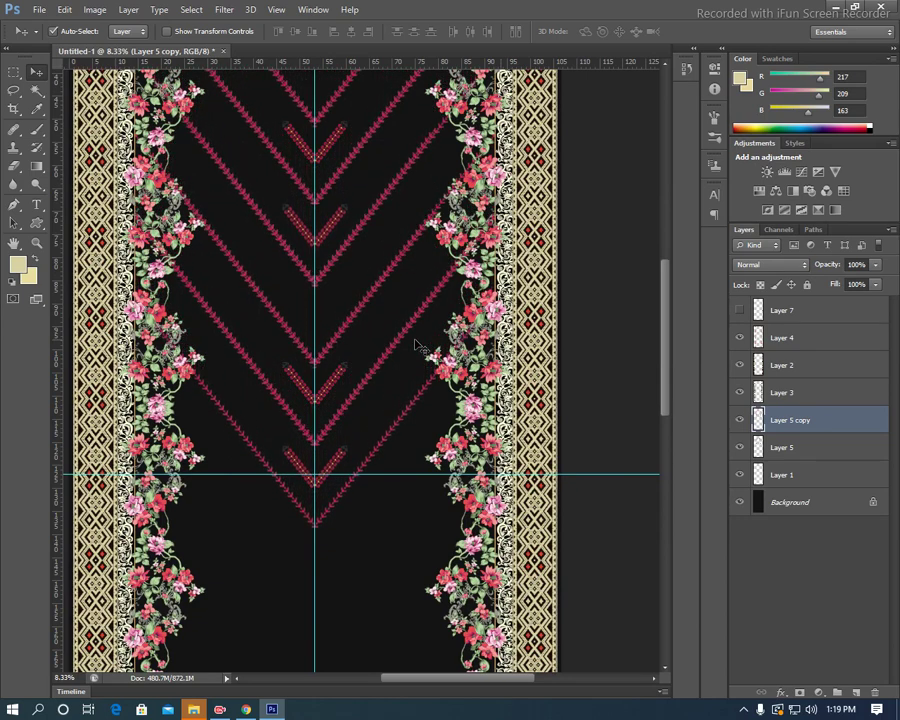
pyautogui.hotkey('shift', 'Down')
pyautogui.hotkey('shift', 'Down')
pyautogui.hotkey('shift', 'Down')
pyautogui.hotkey('shift', 'Down')
pyautogui.hotkey('shift', 'Down')
pyautogui.hotkey('shift', 'Down')
pyautogui.hotkey('shift', 'Down')
pyautogui.hotkey('shift', 'Down')
pyautogui.hotkey('shift', 'Down')
pyautogui.hotkey('shift', 'Down')
pyautogui.hotkey('shift', 'Down')
pyautogui.hotkey('shift', 'Down')
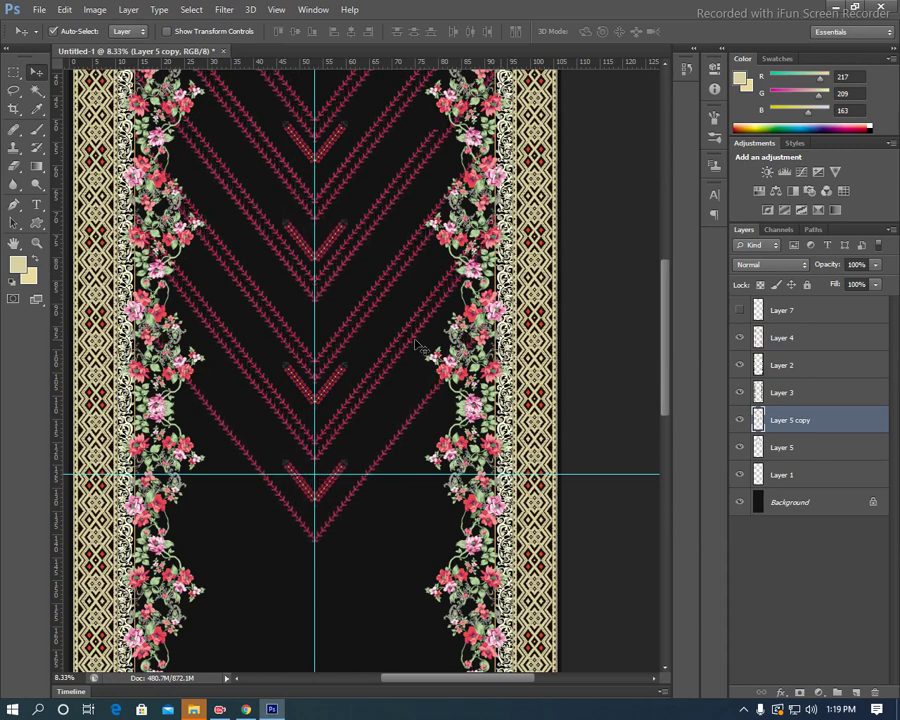
pyautogui.hotkey('shift', 'Down')
pyautogui.hotkey('shift', 'Down')
pyautogui.hotkey('shift', 'Down')
pyautogui.hotkey('shift', 'Down')
pyautogui.hotkey('shift', 'Down')
pyautogui.hotkey('shift', 'Down')
pyautogui.hotkey('shift', 'Down')
pyautogui.hotkey('shift', 'Down')
pyautogui.hotkey('shift', 'Down')
pyautogui.hotkey('shift', 'Down')
pyautogui.hotkey('shift', 'Down')
pyautogui.hotkey('shift', 'Down')
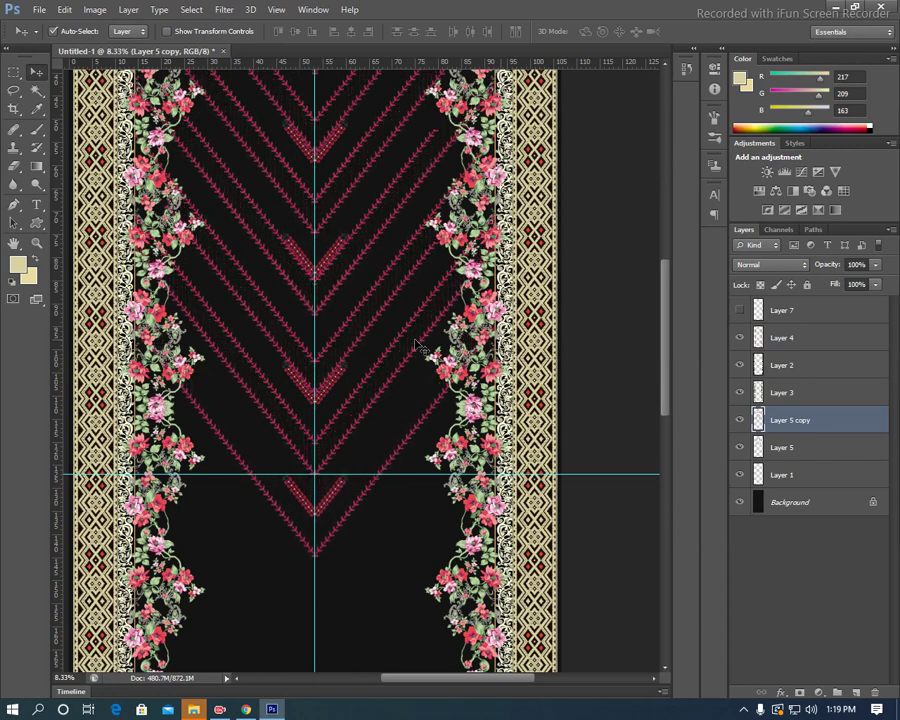
pyautogui.hotkey('shift', 'Down')
pyautogui.hotkey('shift', 'Down')
pyautogui.hotkey('shift', 'Down')
pyautogui.hotkey('shift', 'Down')
pyautogui.hotkey('shift', 'Down')
pyautogui.hotkey('shift', 'Down')
pyautogui.hotkey('shift', 'Down')
pyautogui.hotkey('shift', 'Down')
pyautogui.hotkey('shift', 'Down')
pyautogui.hotkey('shift', 'Down')
pyautogui.hotkey('shift', 'Down')
pyautogui.hotkey('shift', 'Down')
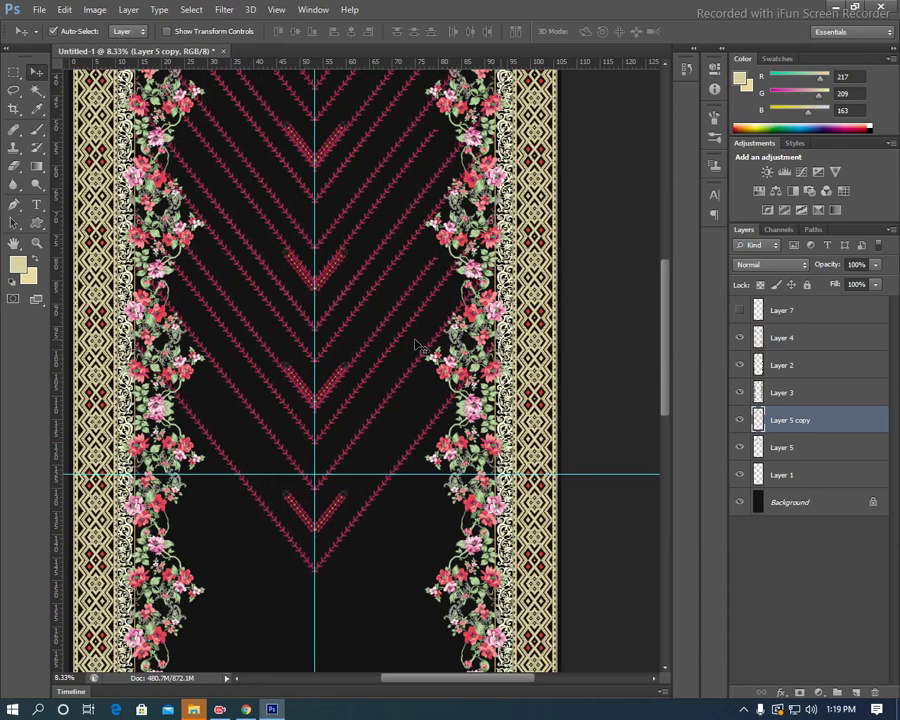
pyautogui.hotkey('shift', 'Down')
pyautogui.hotkey('shift', 'Down')
pyautogui.hotkey('shift', 'Down')
pyautogui.hotkey('shift', 'Down')
pyautogui.hotkey('shift', 'Down')
pyautogui.hotkey('shift', 'Down')
pyautogui.hotkey('shift', 'Down')
pyautogui.hotkey('shift', 'Down')
pyautogui.hotkey('shift', 'Down')
pyautogui.hotkey('shift', 'Down')
pyautogui.hotkey('shift', 'Down')
pyautogui.hotkey('shift', 'Down')
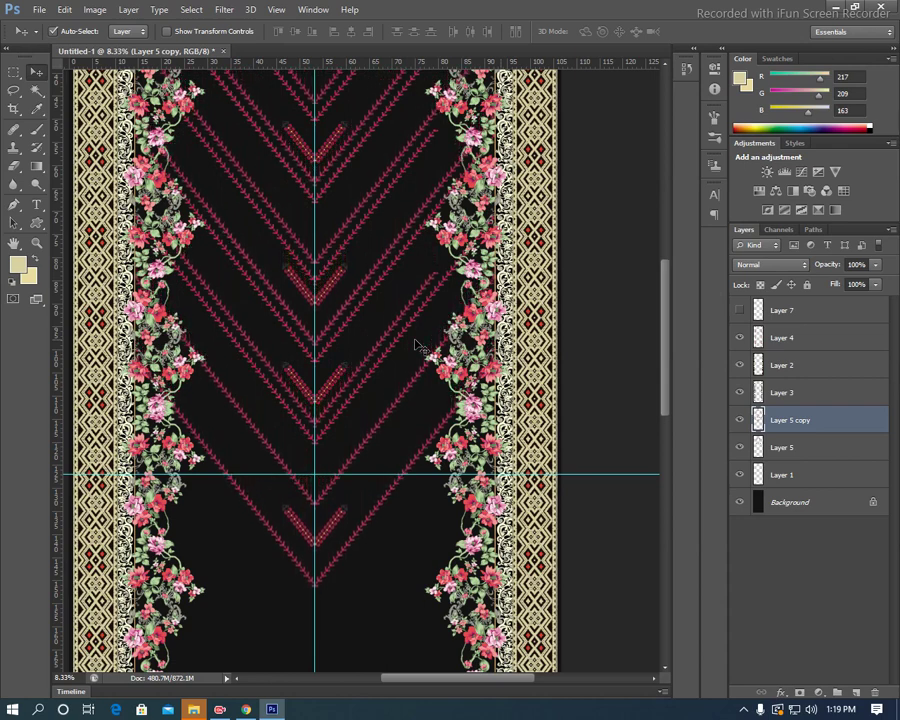
pyautogui.hotkey('shift', 'Down')
pyautogui.hotkey('shift', 'Down')
pyautogui.hotkey('shift', 'Down')
pyautogui.hotkey('shift', 'Down')
pyautogui.hotkey('shift', 'Down')
pyautogui.hotkey('shift', 'Down')
pyautogui.hotkey('shift', 'Down')
pyautogui.hotkey('shift', 'Down')
pyautogui.hotkey('shift', 'Down')
pyautogui.hotkey('shift', 'Down')
pyautogui.hotkey('shift', 'Down')
pyautogui.hotkey('shift', 'Down')
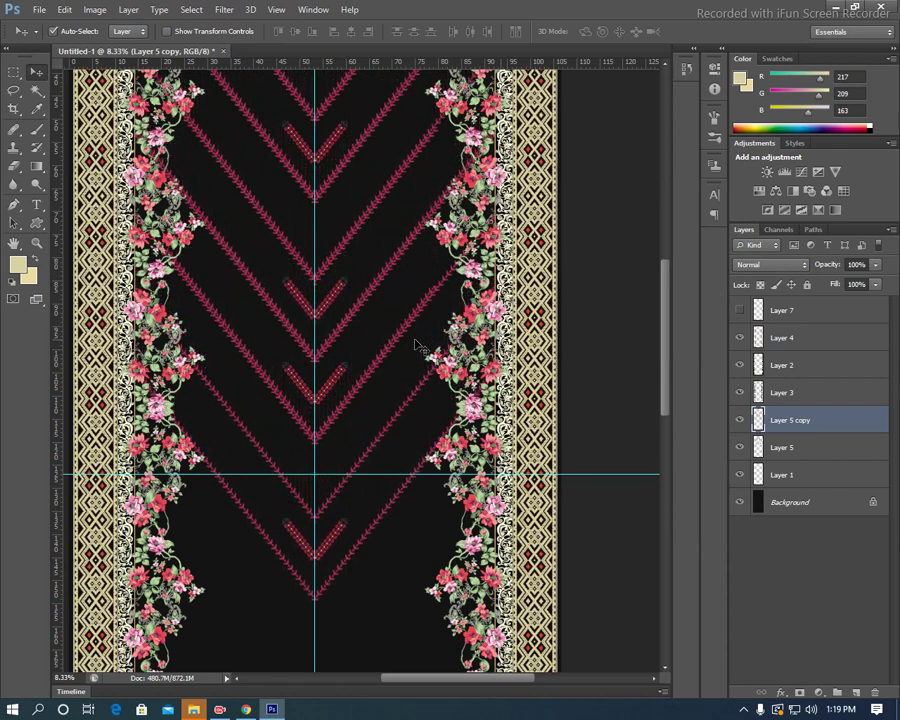
pyautogui.hotkey('shift', 'Down')
pyautogui.hotkey('shift', 'Down')
pyautogui.hotkey('shift', 'Down')
pyautogui.hotkey('shift', 'Down')
pyautogui.hotkey('shift', 'Down')
pyautogui.hotkey('shift', 'Down')
pyautogui.hotkey('shift', 'Down')
pyautogui.hotkey('shift', 'Down')
pyautogui.hotkey('shift', 'Down')
pyautogui.hotkey('shift', 'Down')
pyautogui.hotkey('shift', 'Down')
pyautogui.hotkey('shift', 'Down')
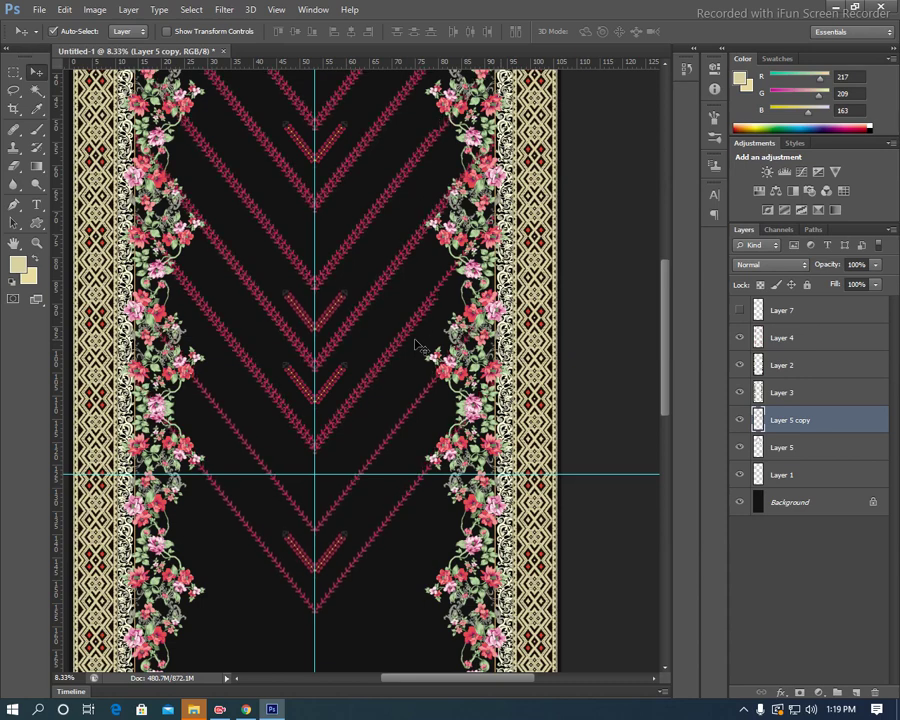
pyautogui.hotkey('shift', 'Down')
pyautogui.hotkey('shift', 'Down')
pyautogui.hotkey('shift', 'Down')
pyautogui.hotkey('shift', 'Down')
pyautogui.hotkey('shift', 'Down')
pyautogui.hotkey('shift', 'Down')
pyautogui.hotkey('shift', 'Down')
pyautogui.hotkey('shift', 'Down')
pyautogui.hotkey('shift', 'Down')
pyautogui.hotkey('shift', 'Down')
pyautogui.hotkey('shift', 'Down')
pyautogui.hotkey('shift', 'Down')
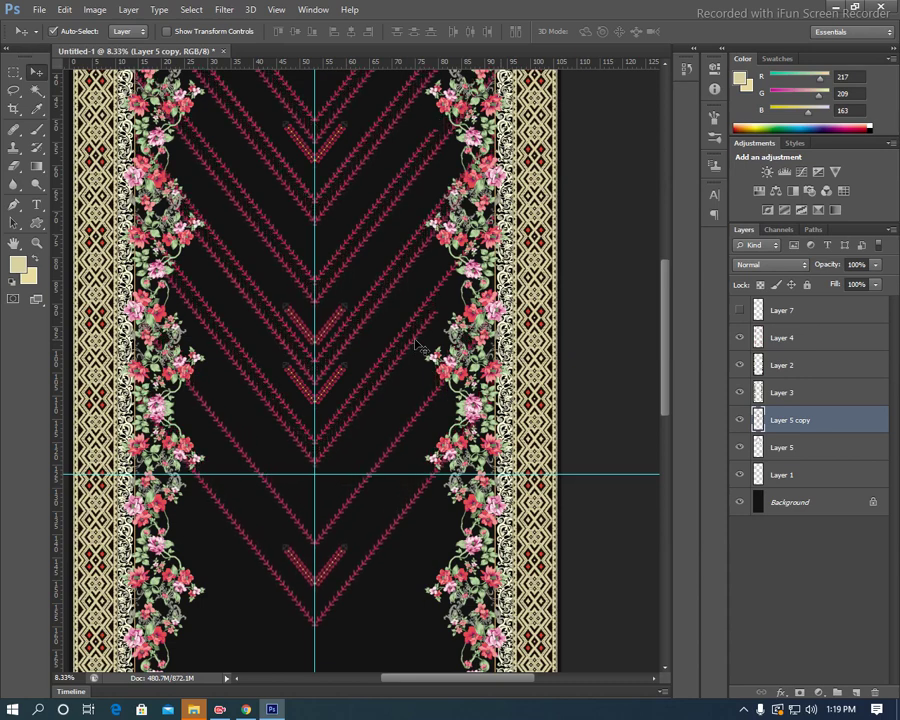
pyautogui.hotkey('shift', 'Down')
pyautogui.hotkey('shift', 'Down')
pyautogui.hotkey('shift', 'Down')
pyautogui.hotkey('shift', 'Down')
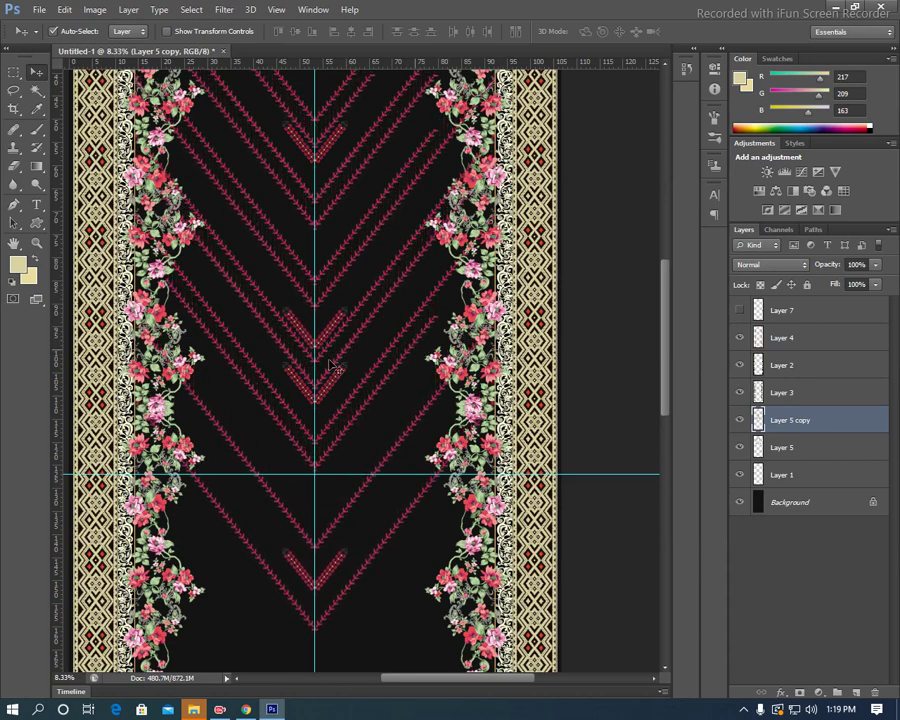
pyautogui.hotkey('alt', 'shift', ']')
pyautogui.hotkey('alt', 'shift', ']')
pyautogui.hotkey('alt', 'shift', ']')
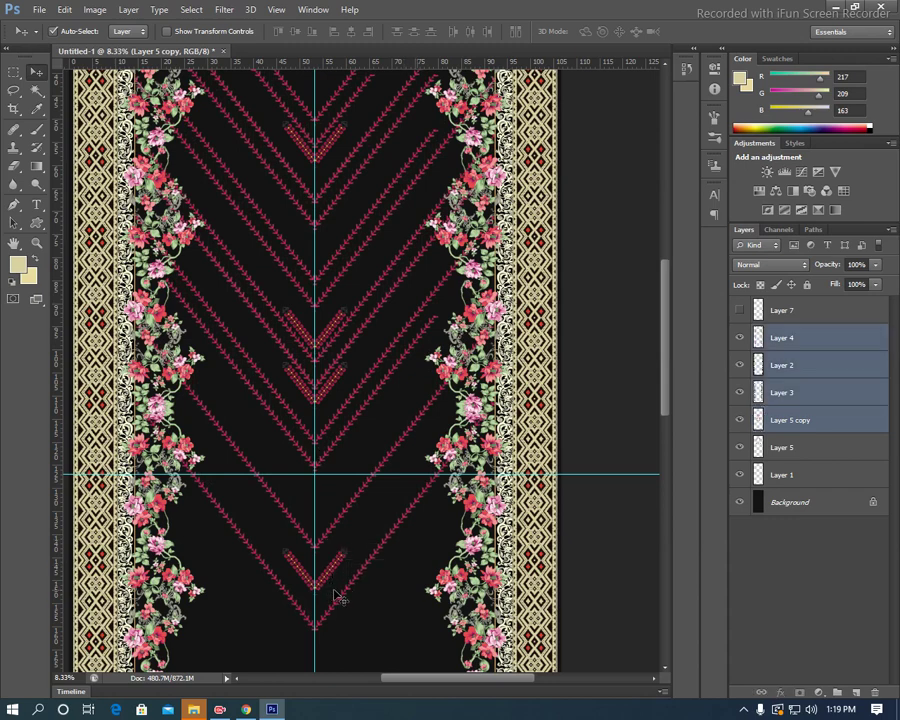
# Select only Layer 5 copy and drag its chevrons far down toward the canvas bottom.
pyautogui.moveTo(357, 557); pyautogui.dragTo(314, 425)
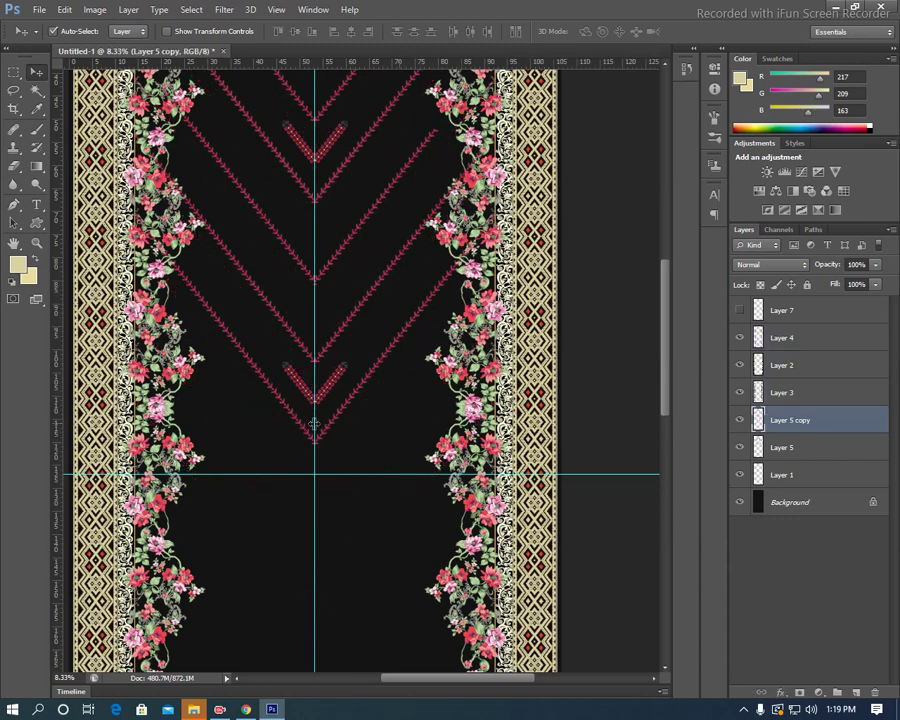
pyautogui.moveTo(340, 382); pyautogui.dragTo(345, 397)
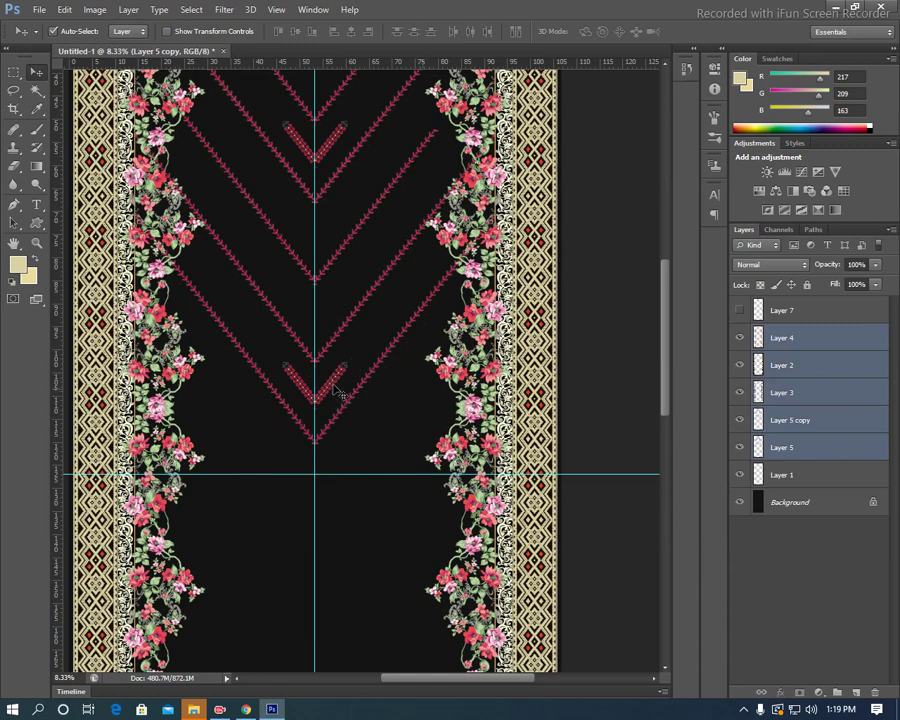
pyautogui.click(377, 385)
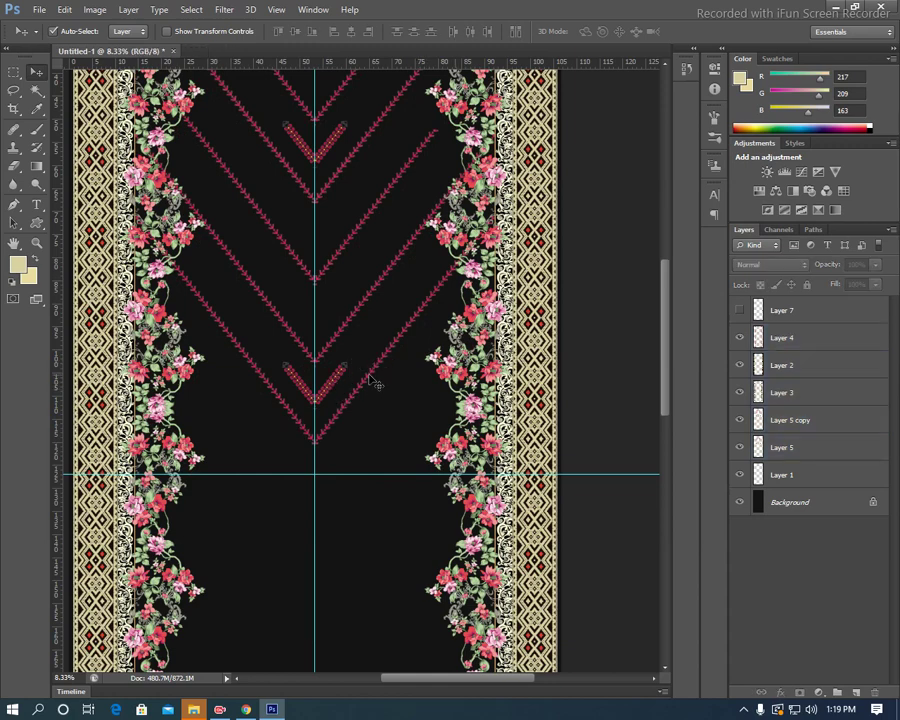
pyautogui.click(338, 388)
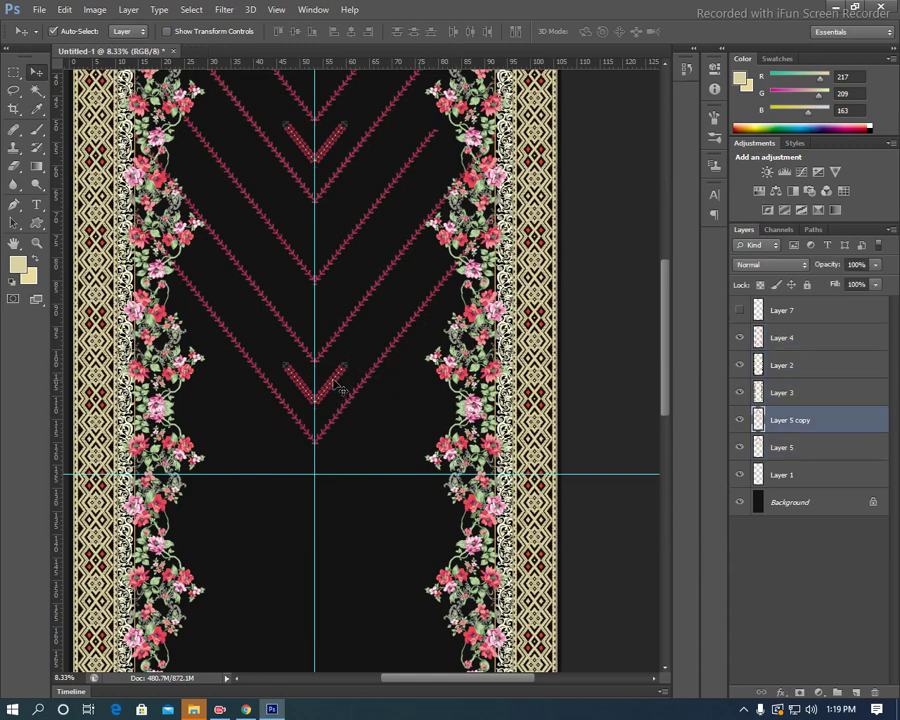
pyautogui.moveTo(338, 388)
pyautogui.mouseDown()
pyautogui.moveTo(342, 717)
pyautogui.moveTo(343, 632)
pyautogui.mouseUp()
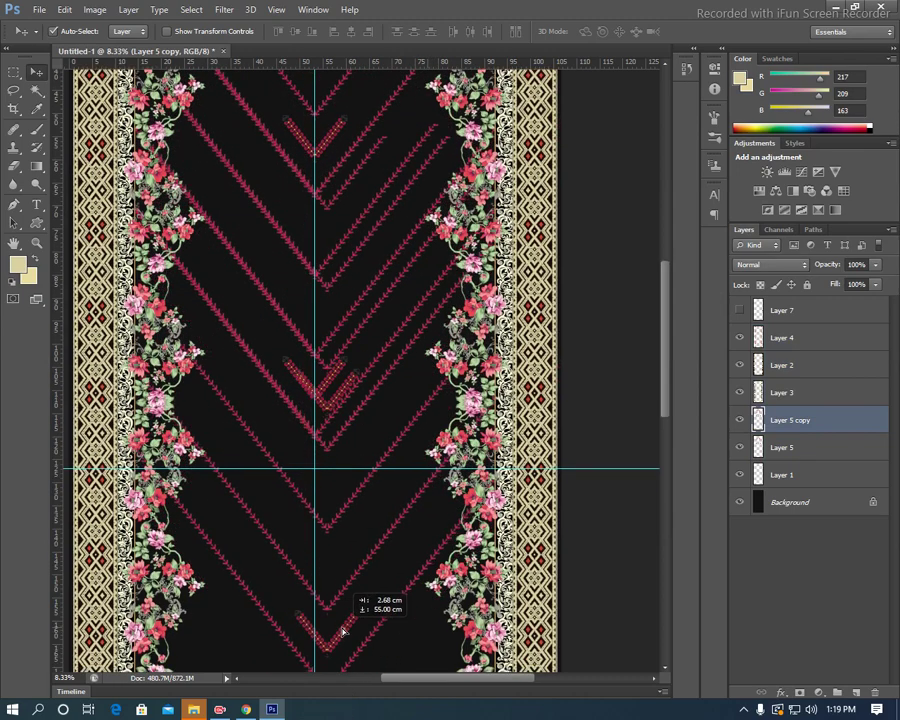
pyautogui.moveTo(362, 442); pyautogui.dragTo(366, 259)
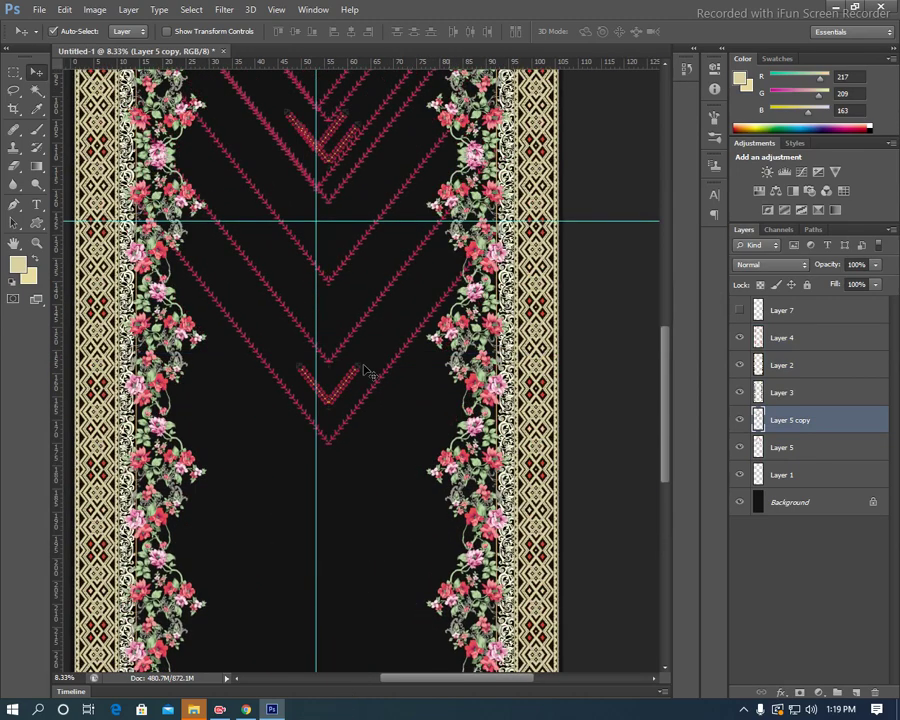
pyautogui.moveTo(340, 408)
pyautogui.mouseDown()
pyautogui.moveTo(333, 638)
pyautogui.moveTo(323, 609)
pyautogui.mouseUp()
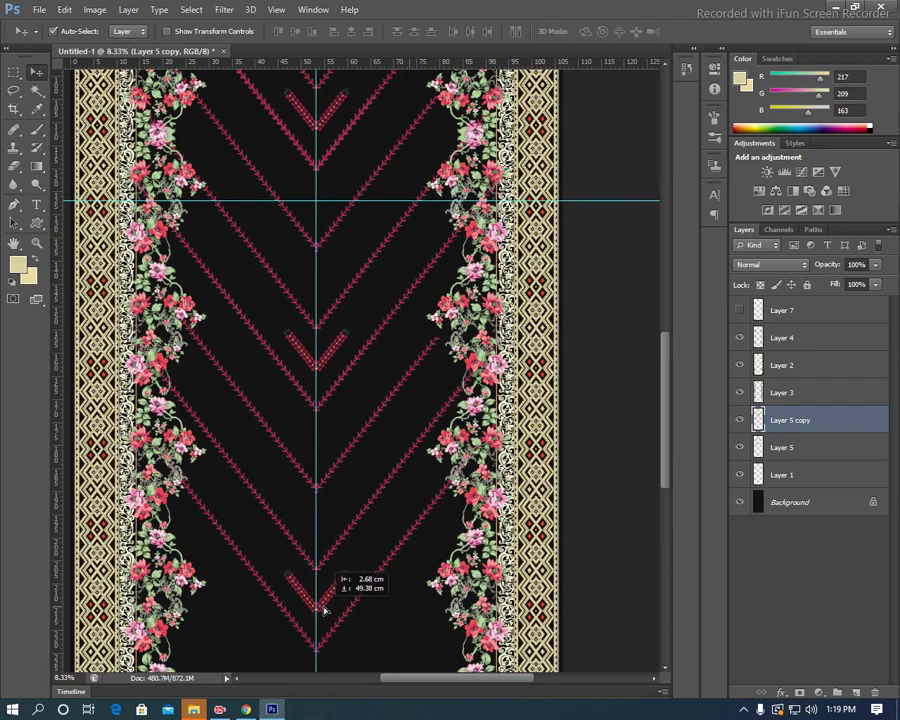
# Zoom in on the chevron motifs, delete Layer 5 copy, and zoom back out to the full strip.
pyautogui.scroll(3, 318, 450)
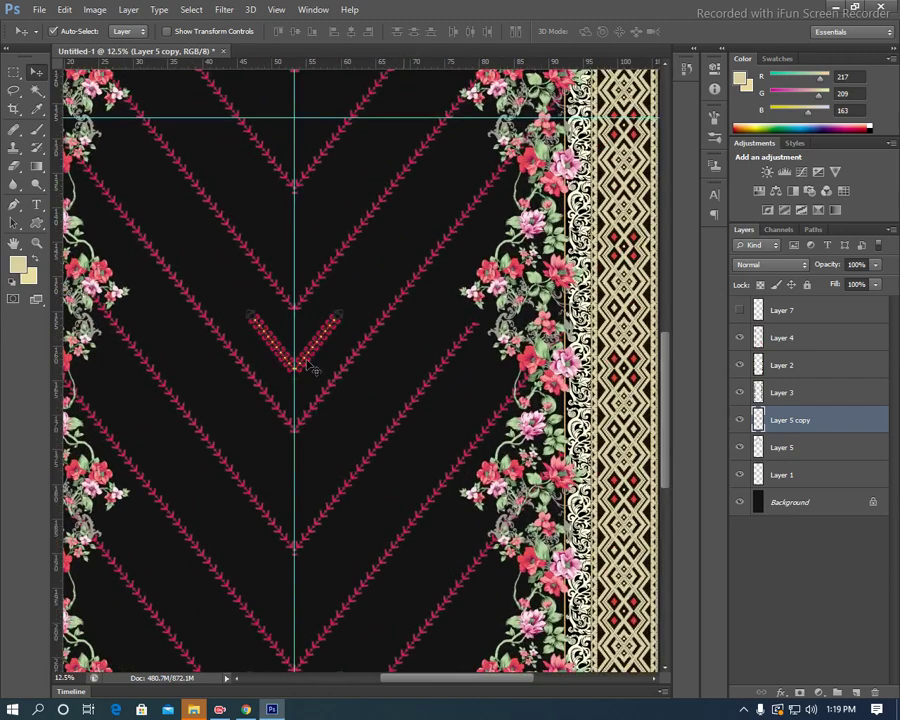
pyautogui.moveTo(316, 174); pyautogui.dragTo(379, 716)
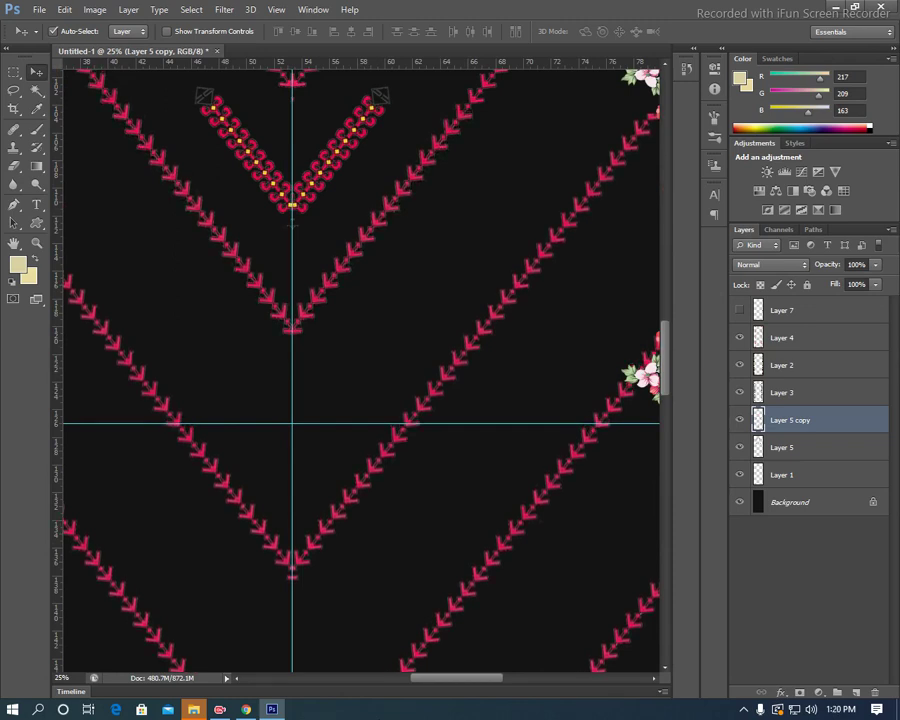
pyautogui.press('Delete')
pyautogui.keyDown('alt'); pyautogui.scroll(-3, 245, 553); pyautogui.keyUp('alt')
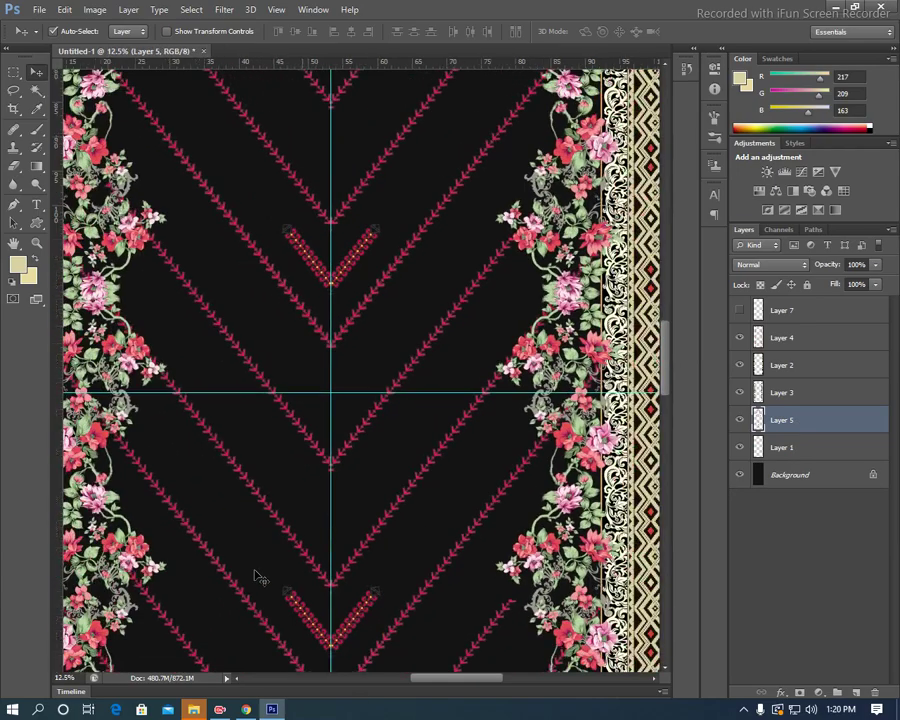
pyautogui.keyDown('alt'); pyautogui.scroll(-1, 245, 553); pyautogui.keyUp('alt')
pyautogui.keyDown('alt'); pyautogui.scroll(-1, 282, 511); pyautogui.keyUp('alt')
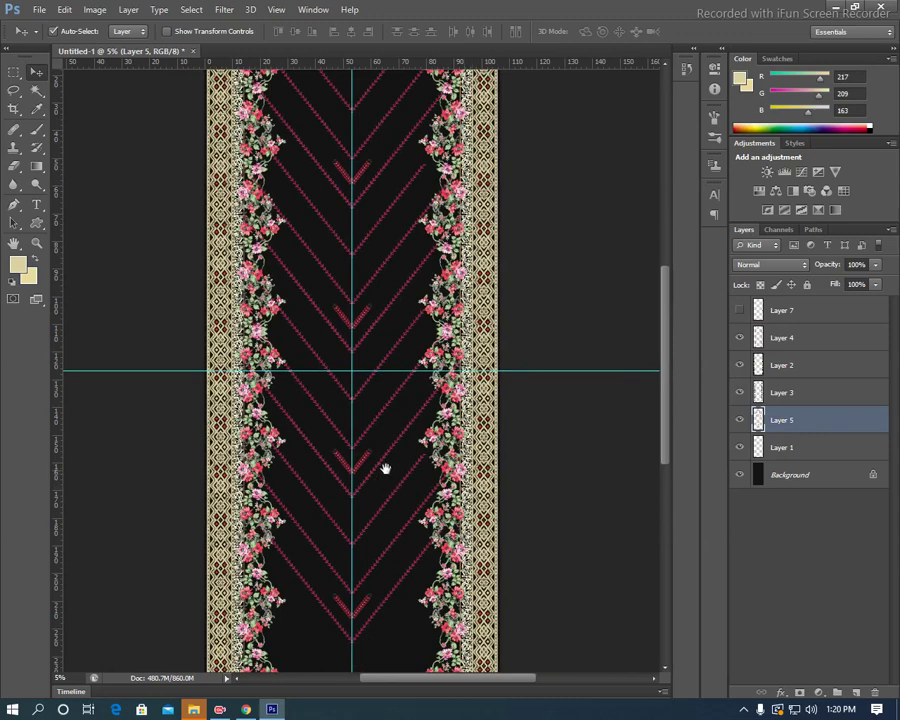
pyautogui.moveTo(383, 466)
pyautogui.mouseDown()
pyautogui.moveTo(374, 374)
pyautogui.moveTo(389, 528)
pyautogui.moveTo(382, 545)
pyautogui.mouseUp()
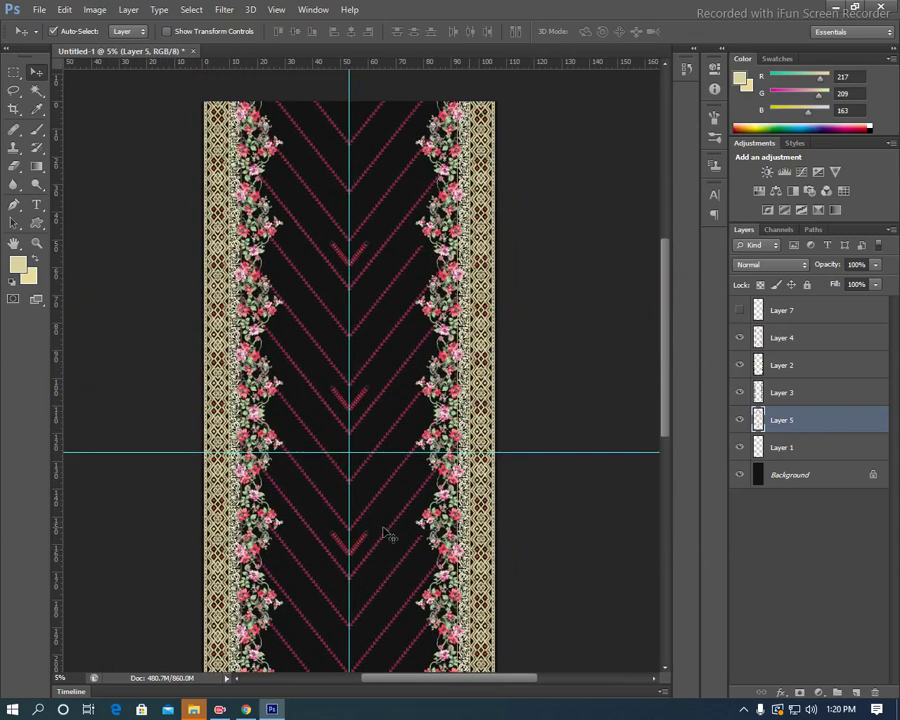
# Free-transform Layer 5 and drag the chevron pattern upward along the centre guide.
pyautogui.hotkey('ctrl', 't')
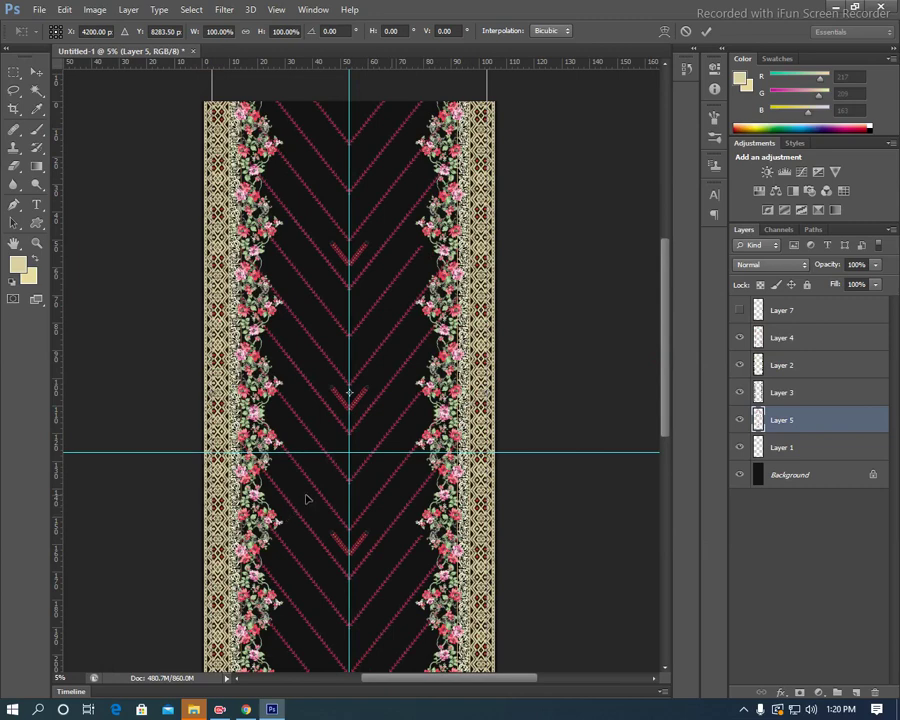
pyautogui.hotkey('ctrl', '-')
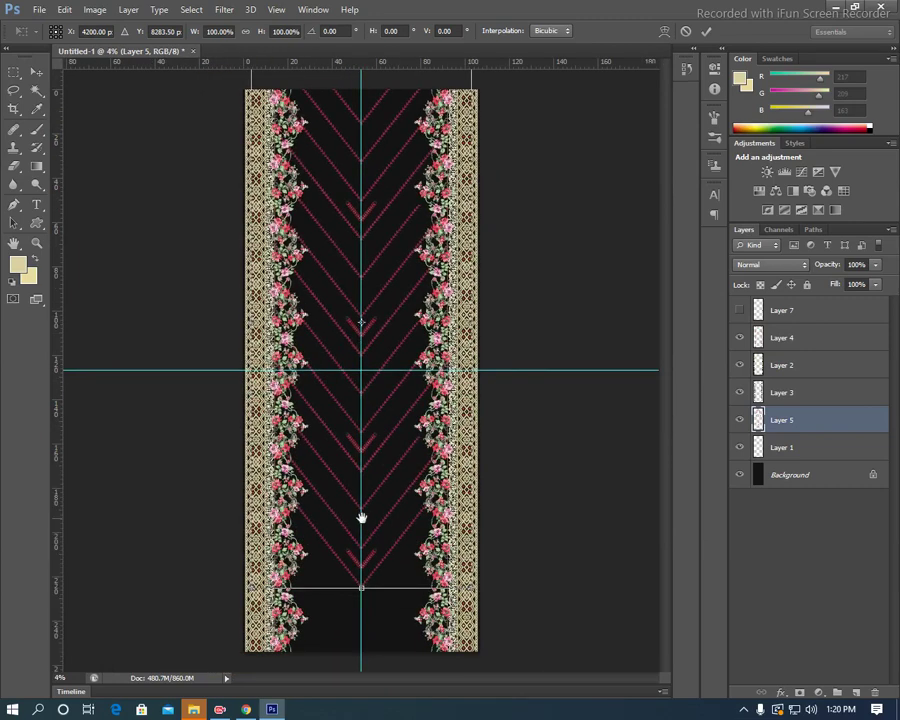
pyautogui.moveTo(397, 246)
pyautogui.mouseDown()
pyautogui.moveTo(403, 338)
pyautogui.moveTo(390, 344)
pyautogui.mouseUp()
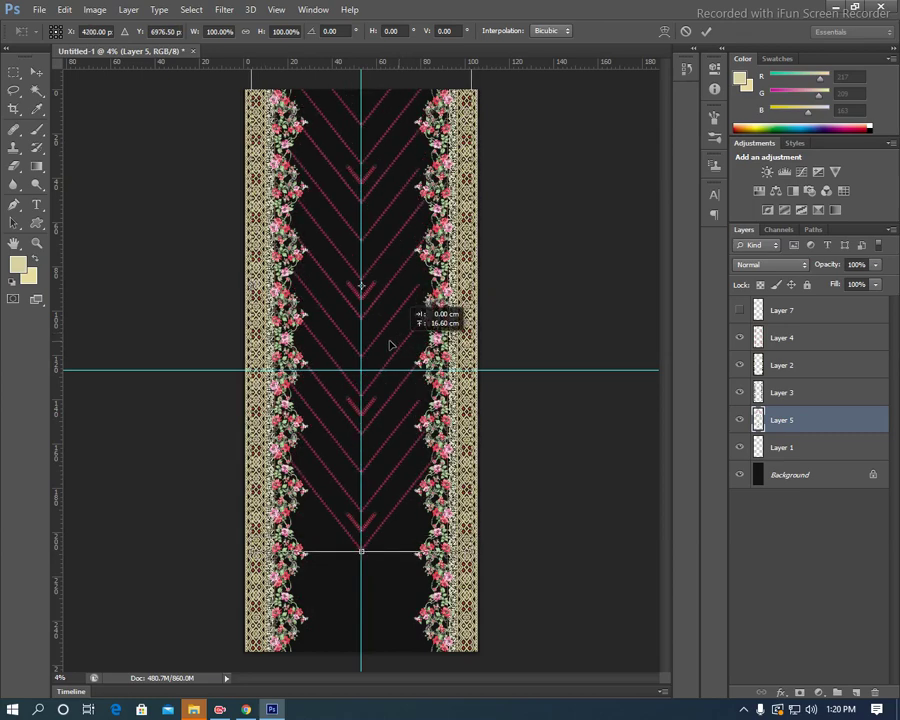
pyautogui.moveTo(390, 344); pyautogui.dragTo(397, 344)
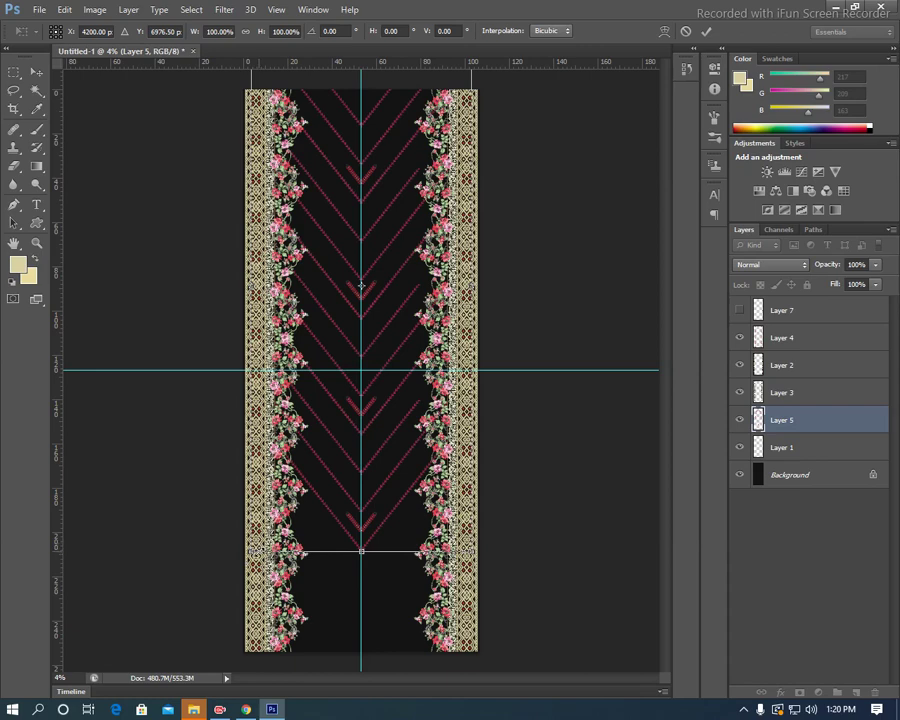
# Scale the Layer 5 chevron pattern to about 89% height so it ends higher.
pyautogui.moveTo(248, 551); pyautogui.dragTo(280, 520)
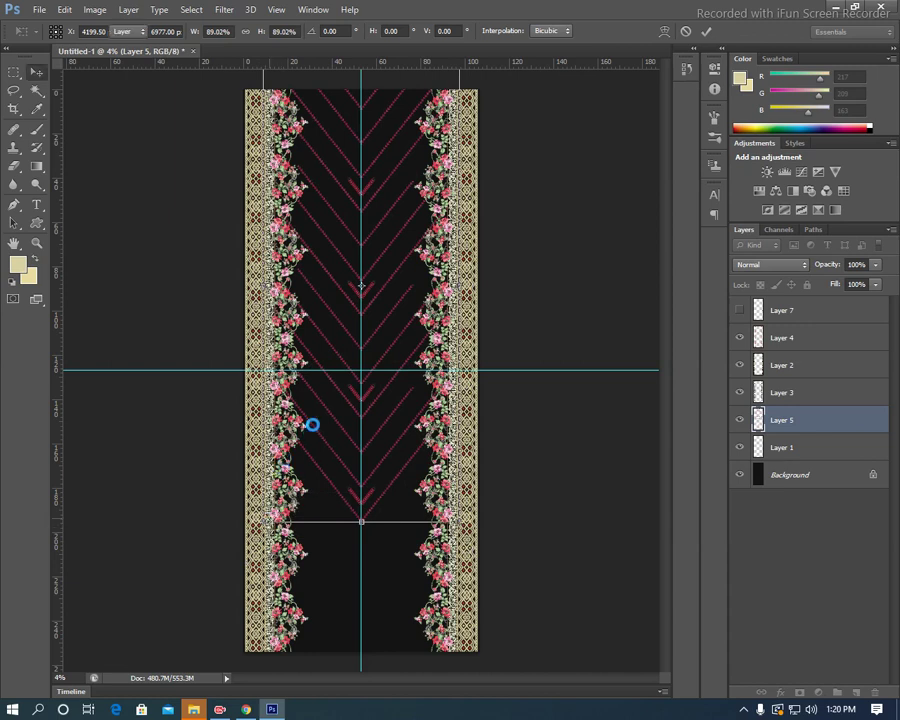
pyautogui.press('Return')
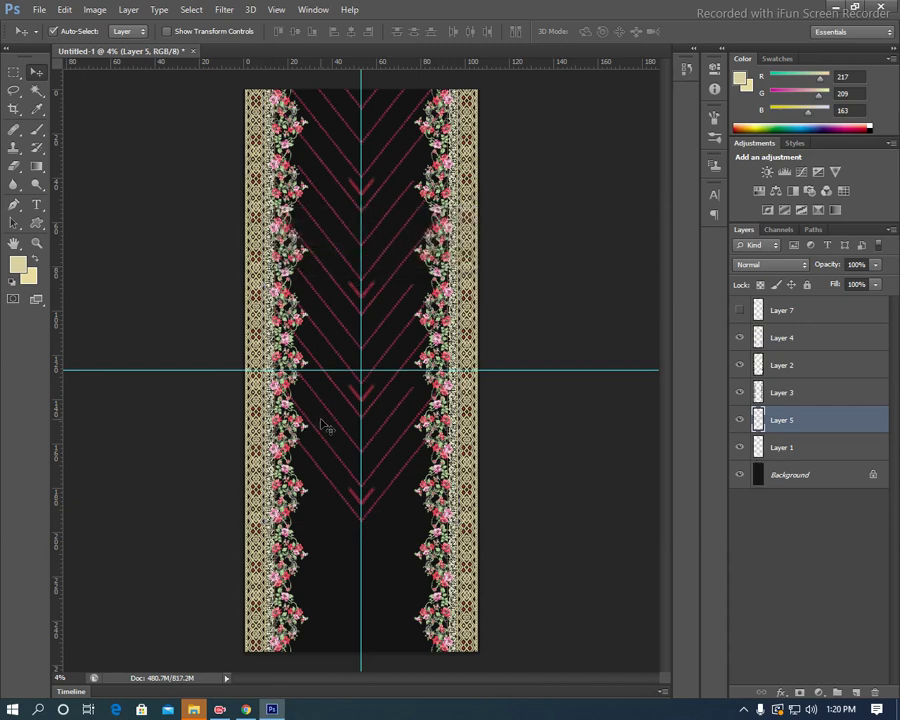
# Duplicate the chevron layer and align the copy directly below the original on the centre guide.
pyautogui.hotkey('ctrl', 'j')
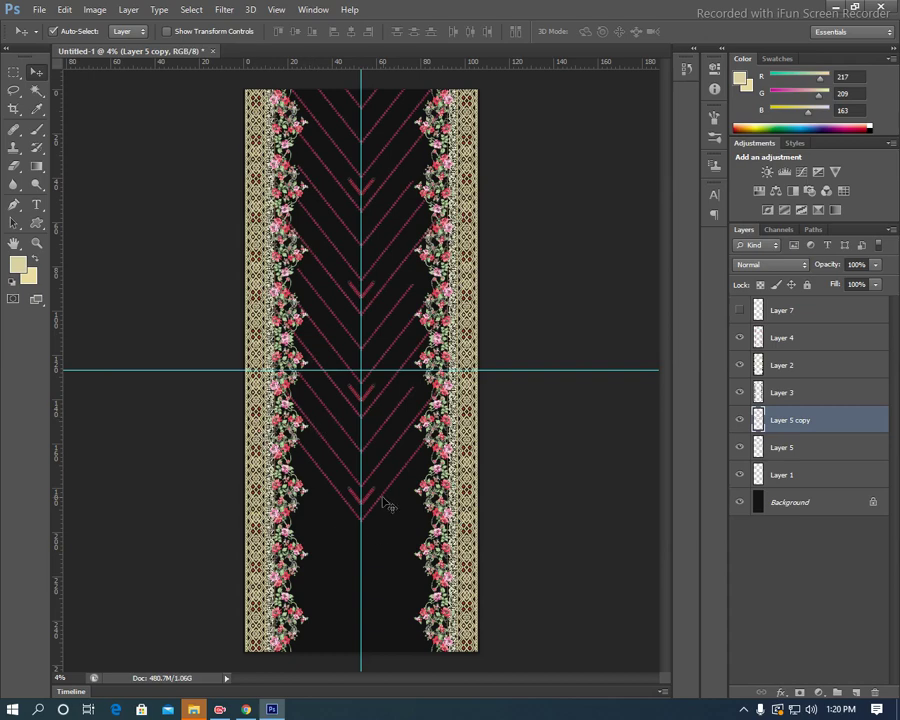
pyautogui.moveTo(372, 494); pyautogui.dragTo(359, 617)
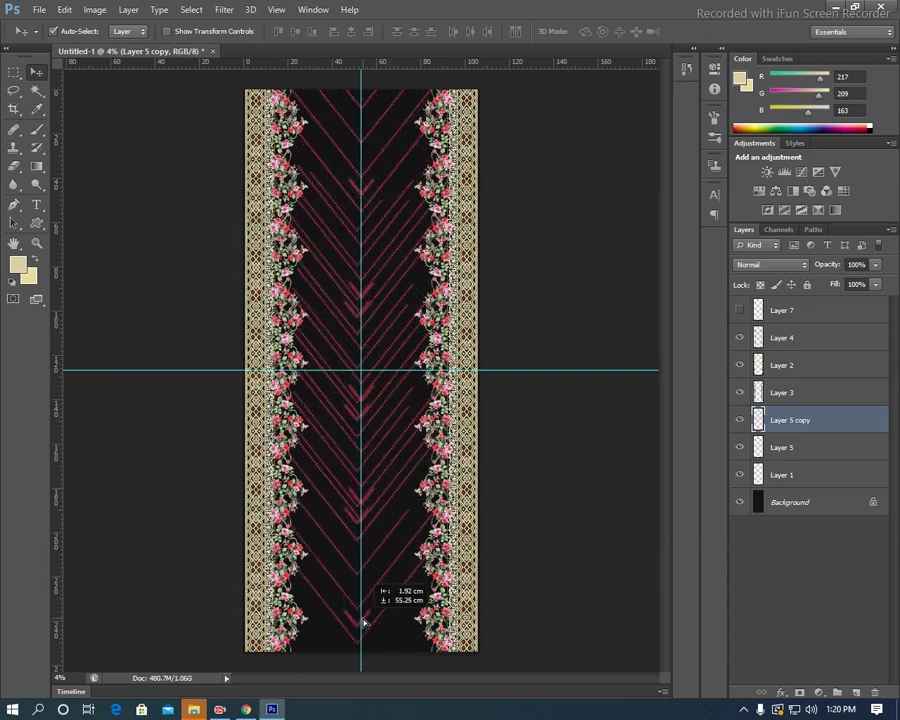
pyautogui.hotkey('ctrl', 't')
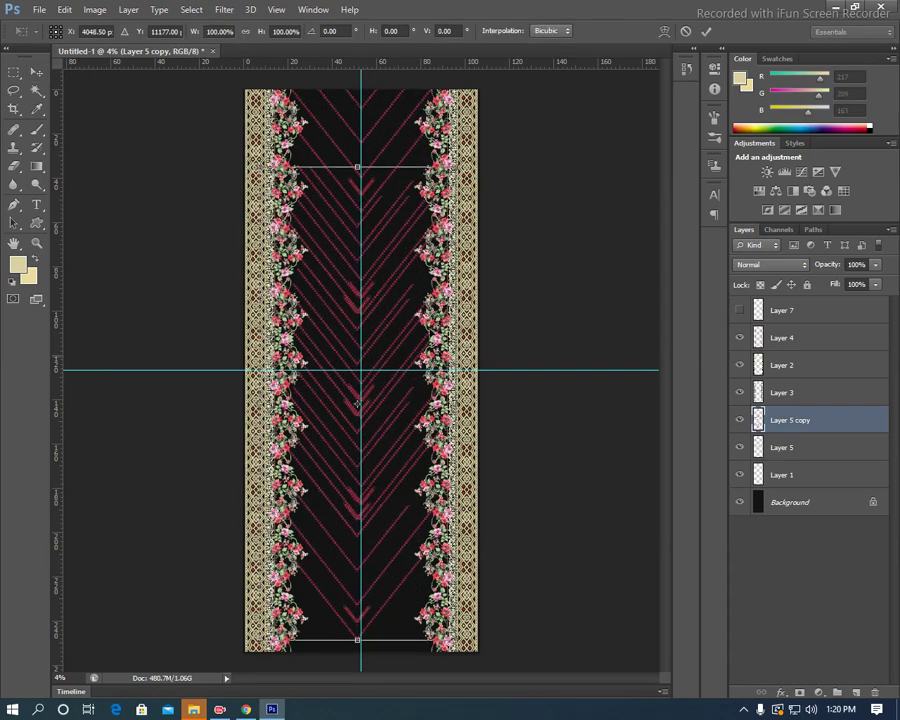
pyautogui.moveTo(400, 267); pyautogui.dragTo(406, 564)
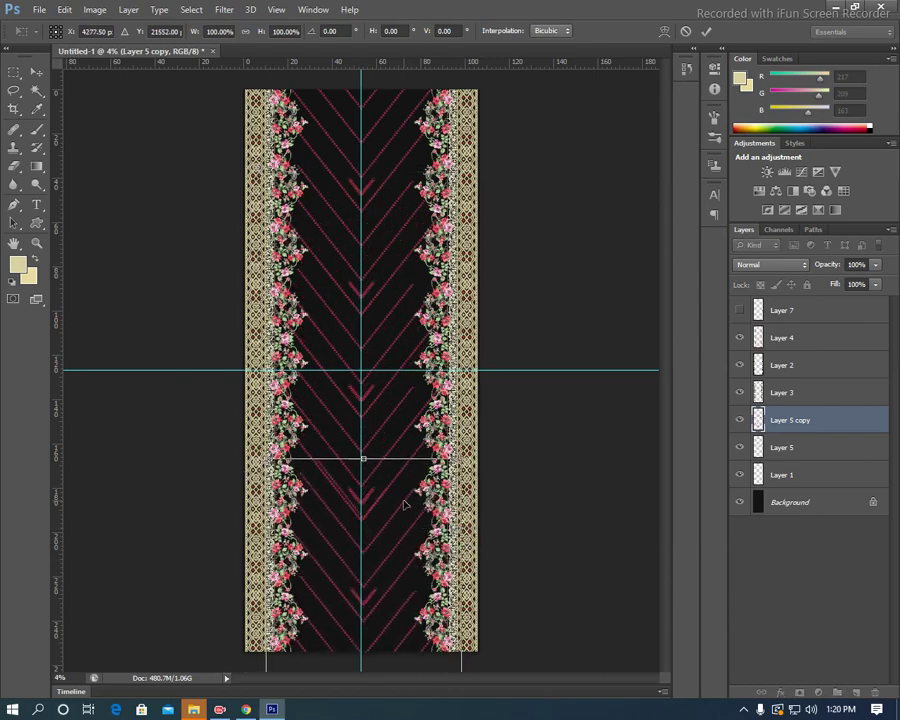
pyautogui.hotkey('ctrl', '+')
pyautogui.hotkey('ctrl', '+')
pyautogui.hotkey('ctrl', '+')
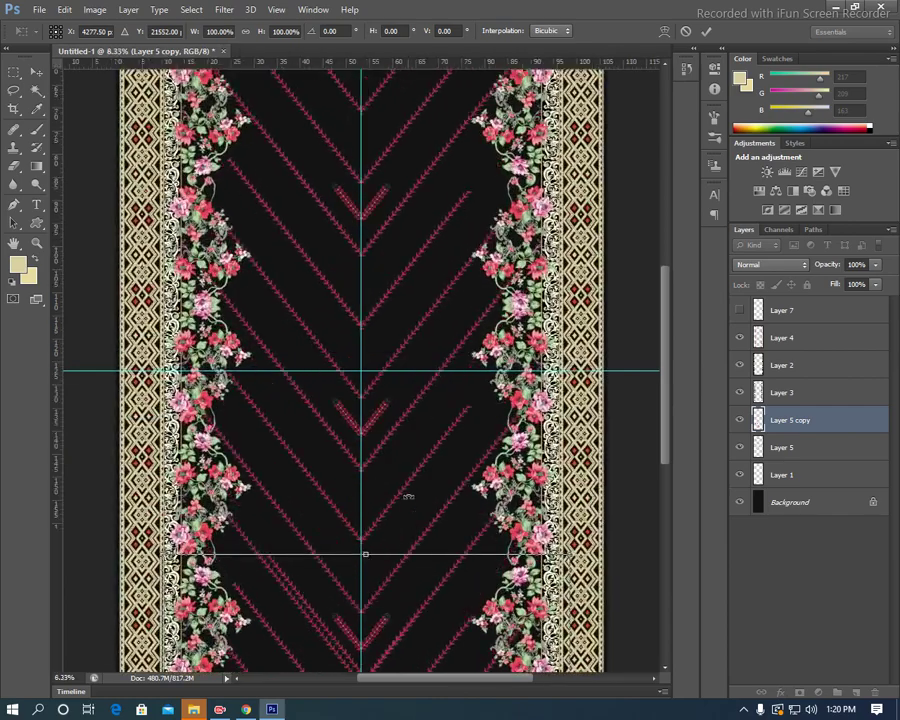
pyautogui.hotkey('ctrl', '+')
pyautogui.moveTo(412, 493); pyautogui.dragTo(418, 150)
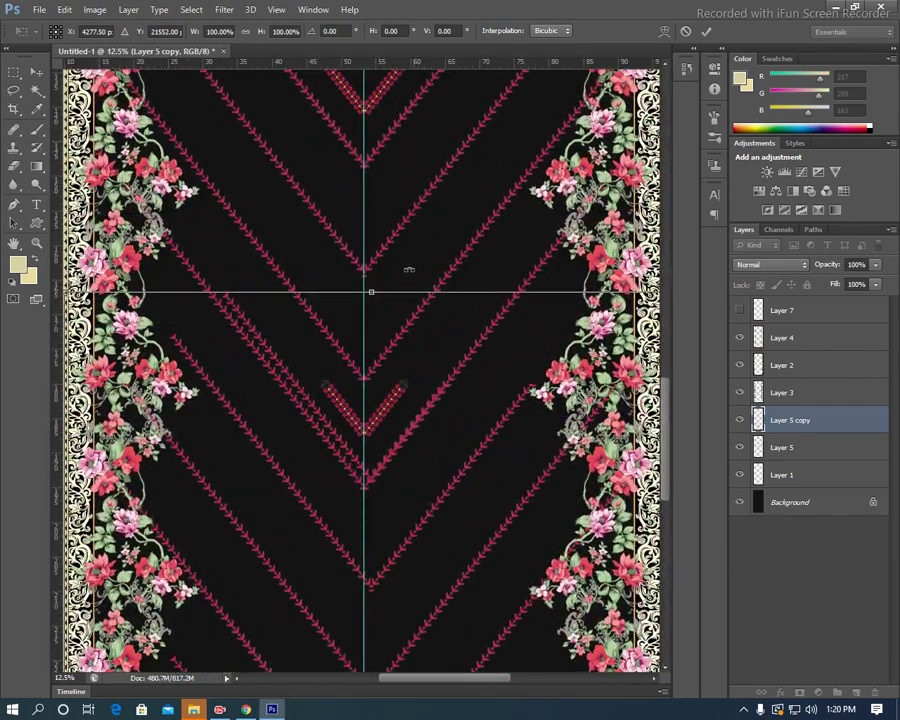
pyautogui.moveTo(392, 361); pyautogui.dragTo(376, 376)
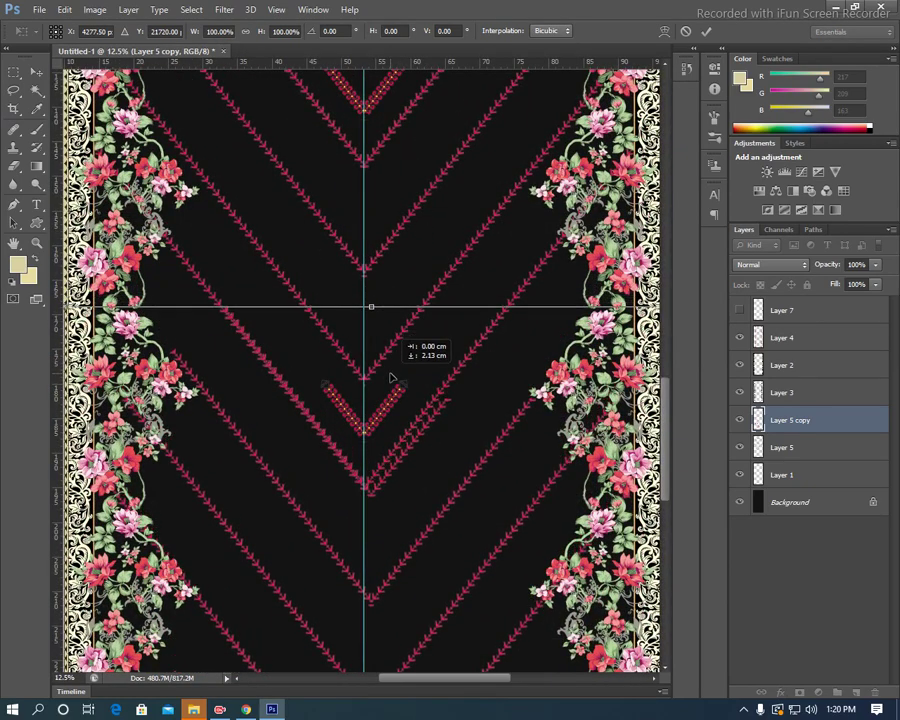
pyautogui.moveTo(376, 376); pyautogui.dragTo(382, 376)
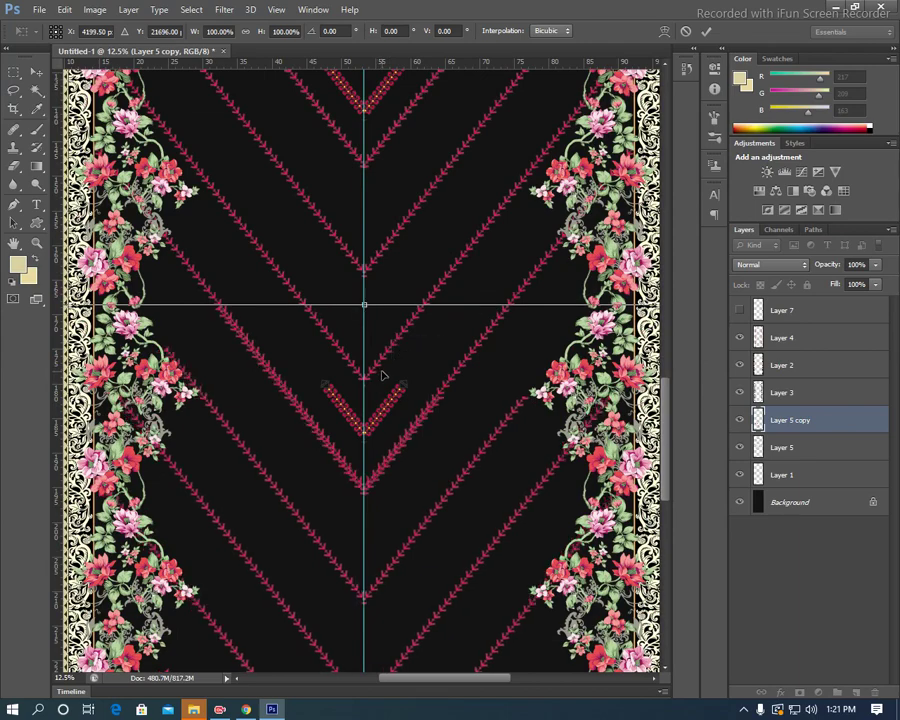
pyautogui.scroll(3, 381, 376)
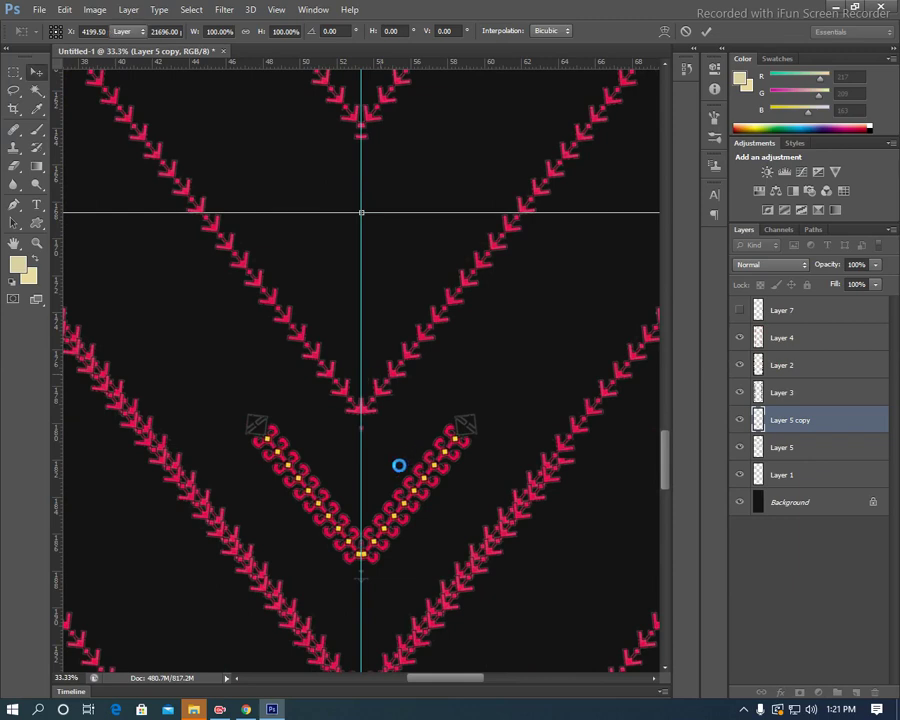
pyautogui.press('Return')
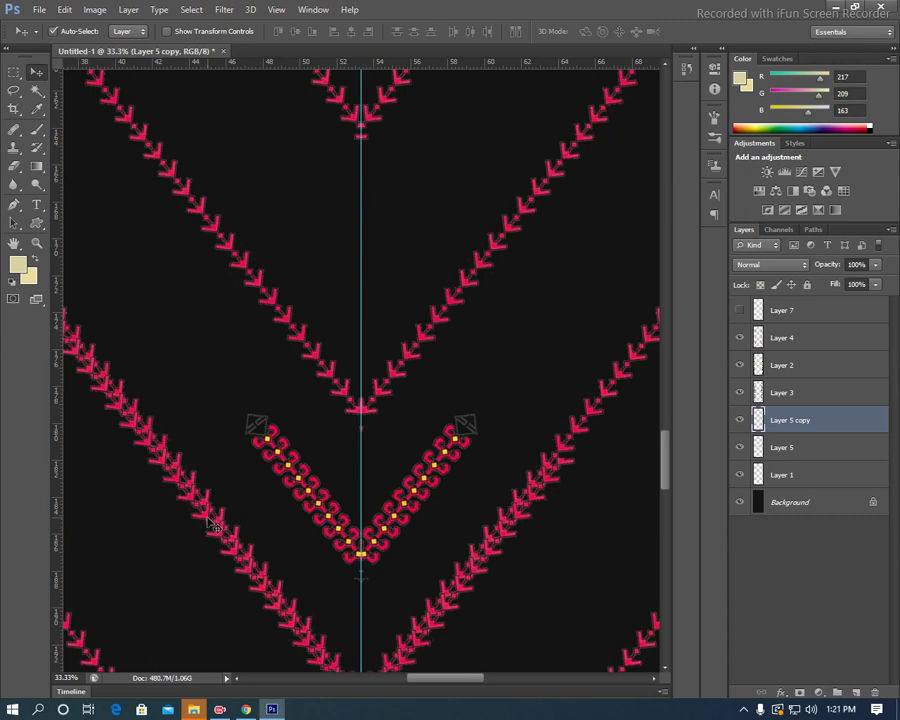
# Merge the chevron copy into Layer 5 and zoom out to the whole panel.
pyautogui.moveTo(210, 522); pyautogui.dragTo(218, 518)
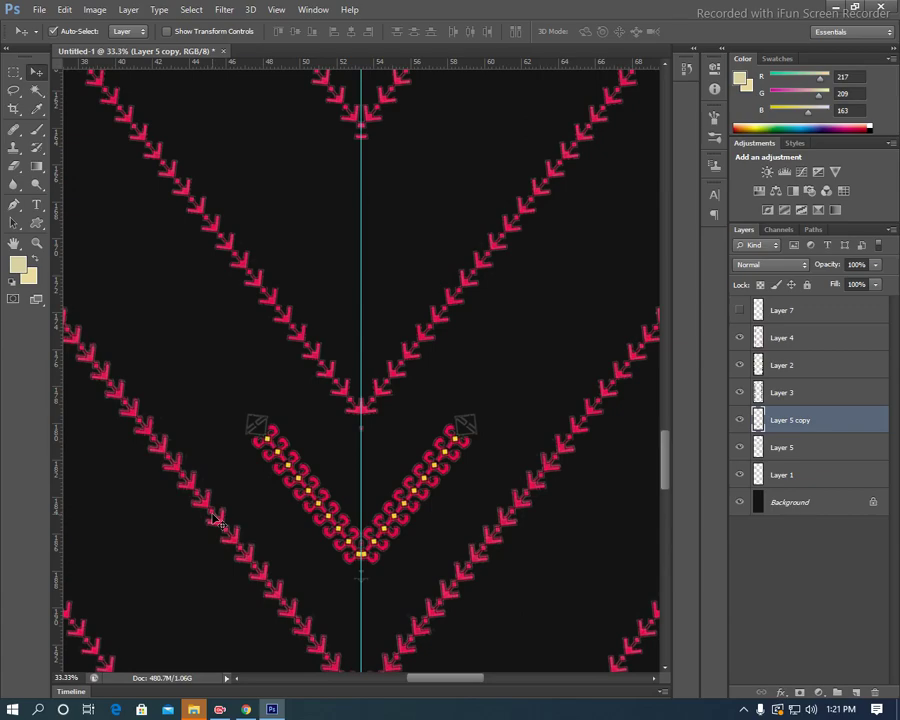
pyautogui.press('Delete')
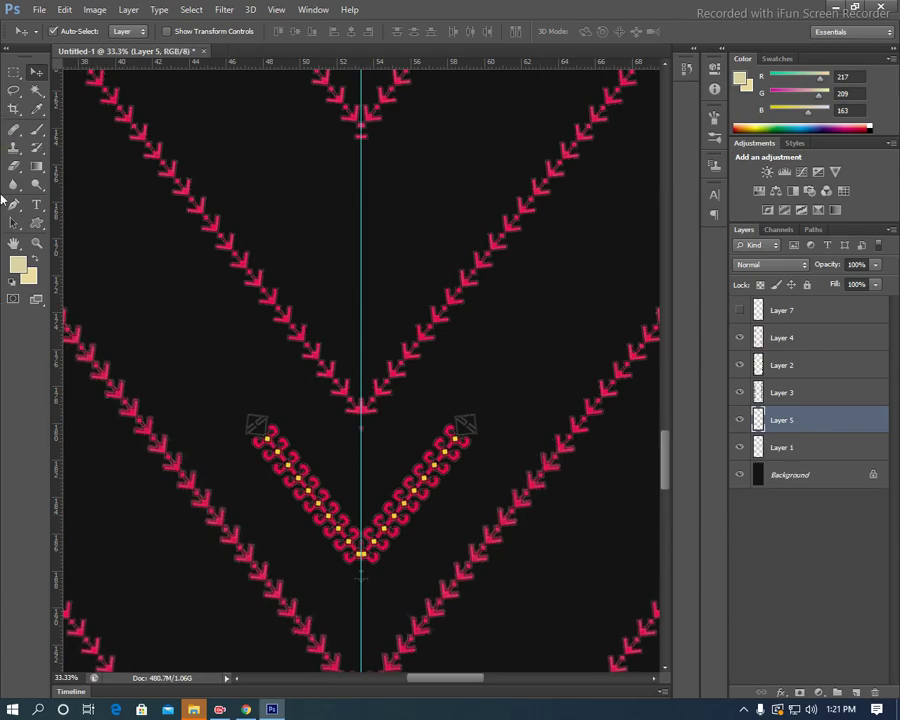
pyautogui.hotkey('ctrl', '-')
pyautogui.hotkey('ctrl', '-')
pyautogui.hotkey('ctrl', '-')
pyautogui.hotkey('ctrl', '-')
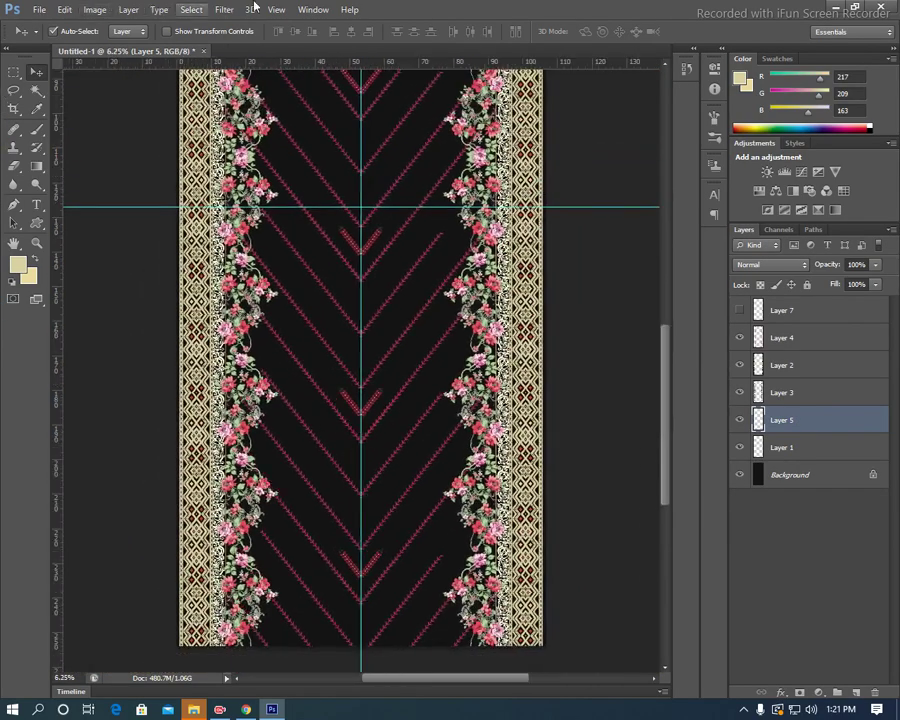
pyautogui.scroll(3, 303, 251)
pyautogui.hscroll(1, 430, 300)
pyautogui.scroll(1, 430, 300)
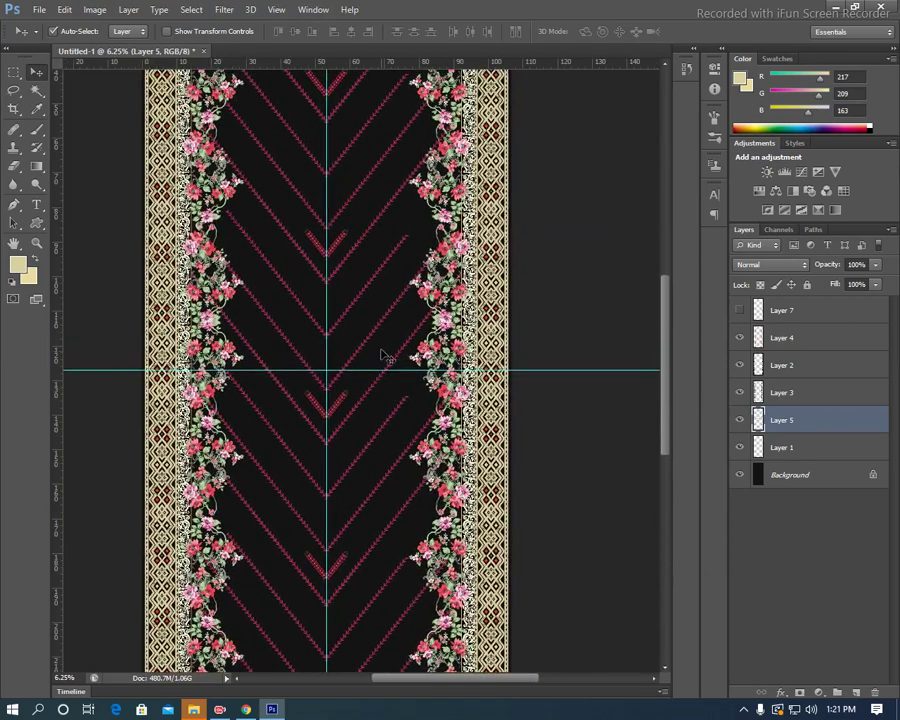
pyautogui.hotkey('ctrl', '-')
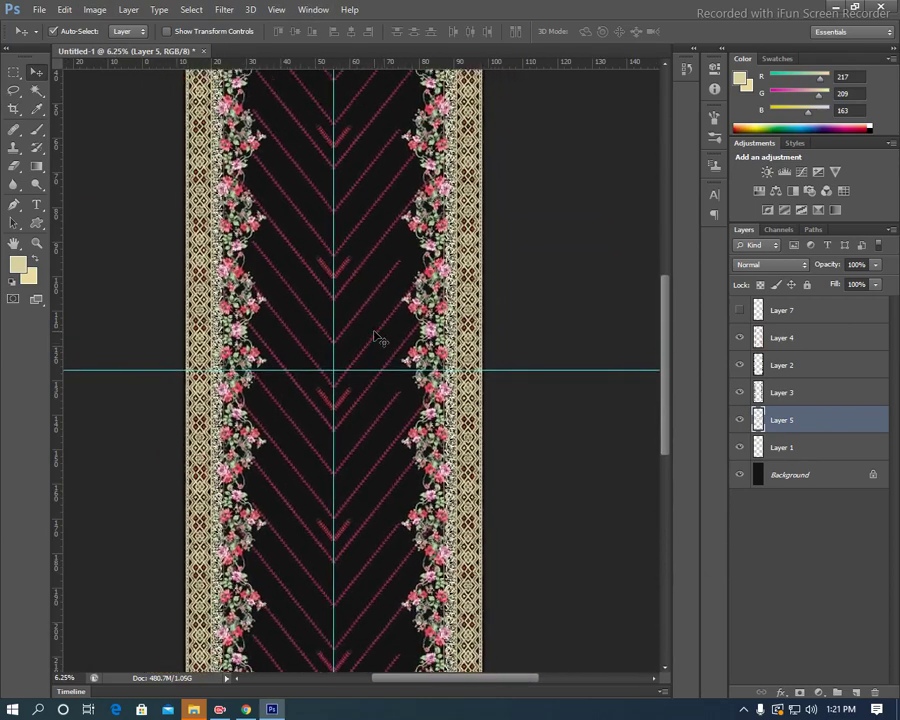
pyautogui.hotkey('ctrl', '-')
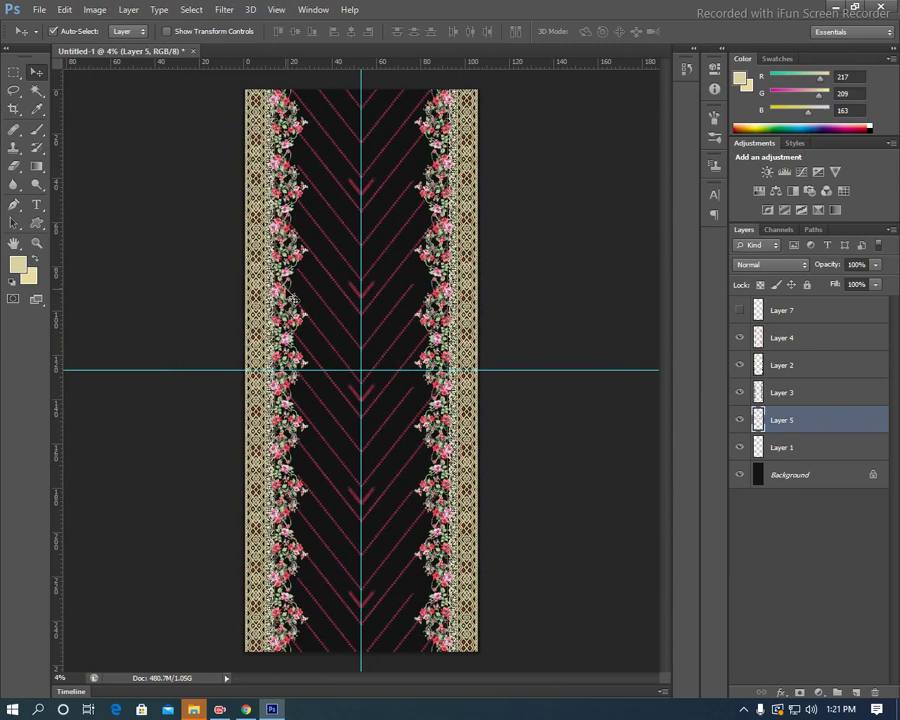
# Remove the right half of the diagonal stitch lines with a rectangular selection.
pyautogui.press('m')
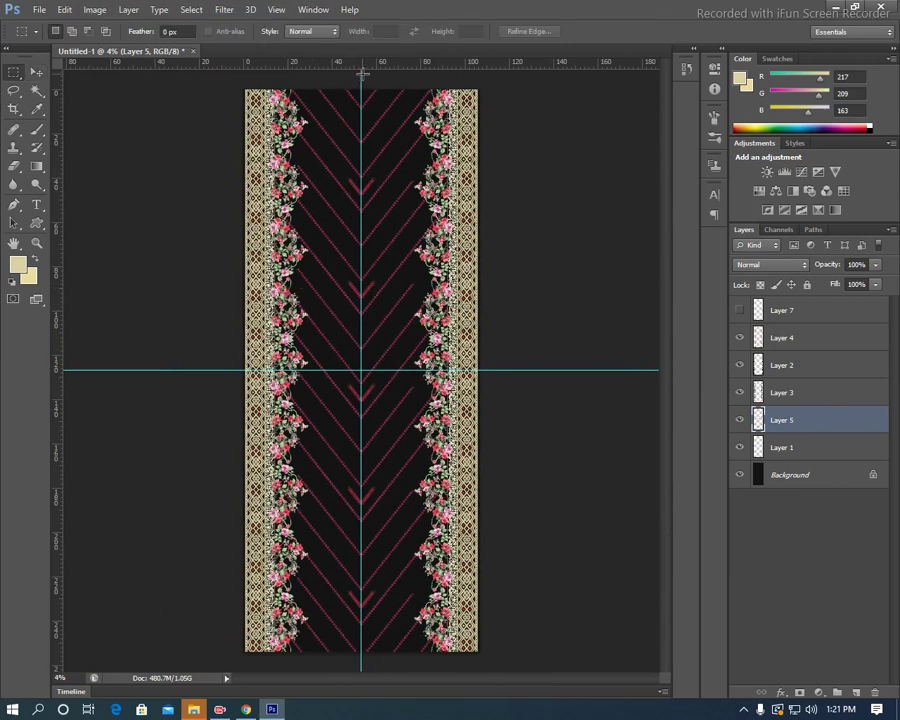
pyautogui.moveTo(363, 73); pyautogui.dragTo(510, 680)
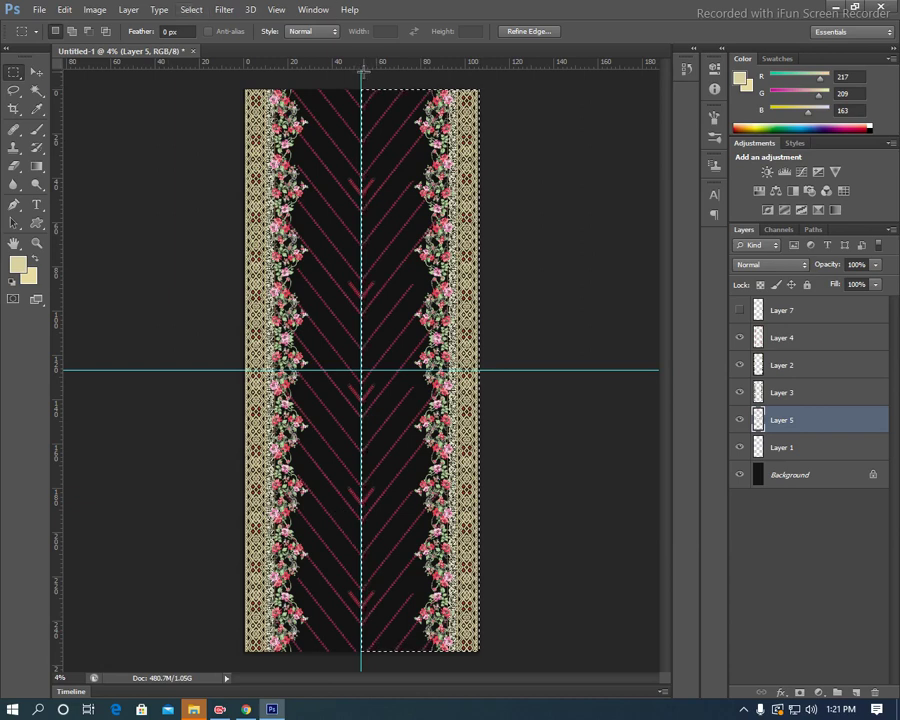
pyautogui.moveTo(363, 73); pyautogui.dragTo(436, 665)
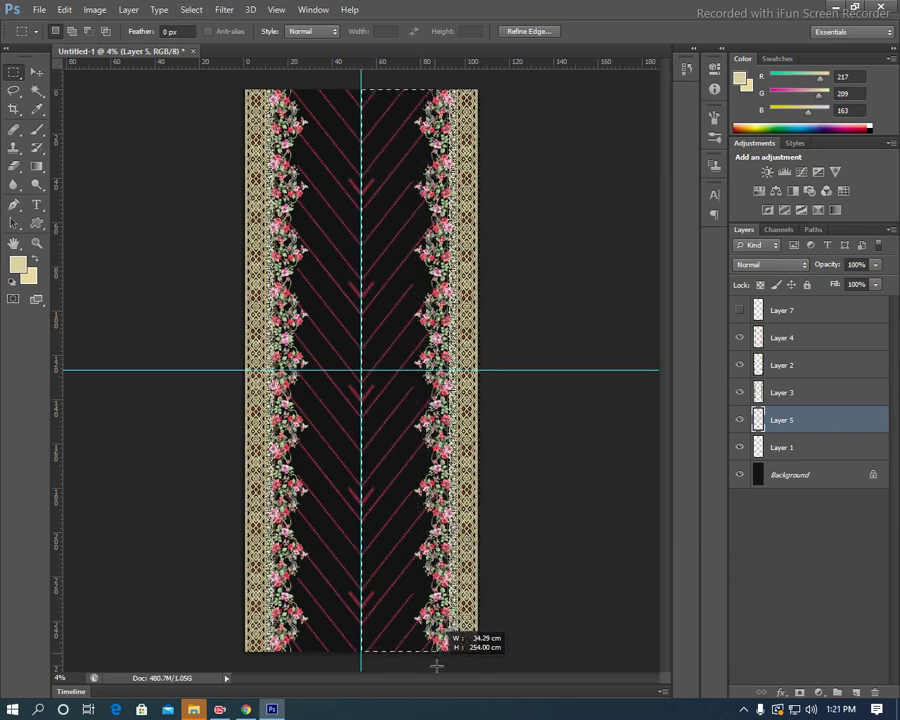
pyautogui.moveTo(436, 665); pyautogui.dragTo(452, 669)
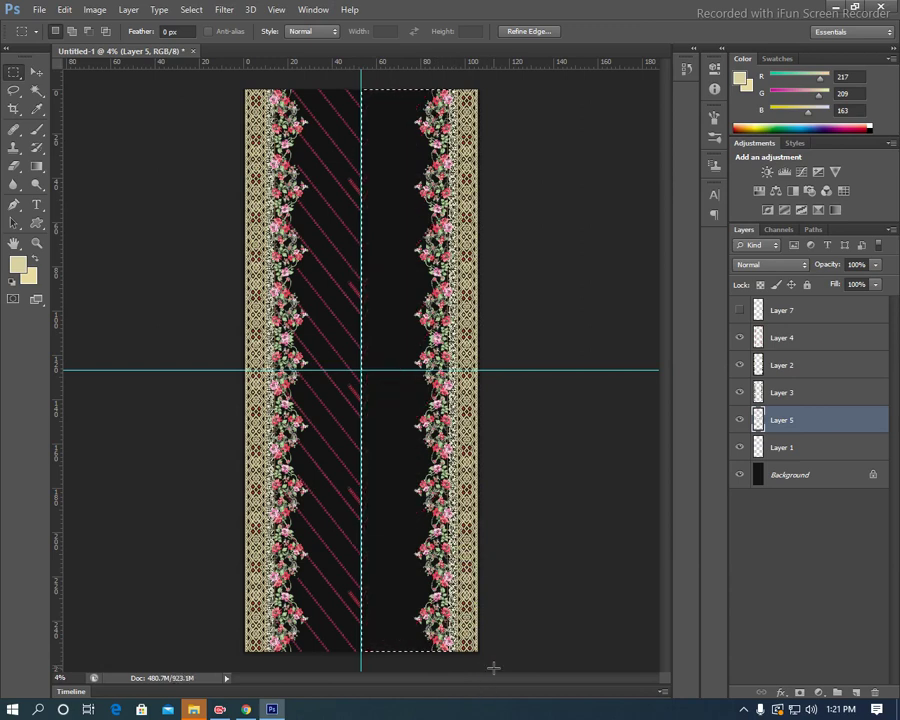
pyautogui.hotkey('ctrl', 'd')
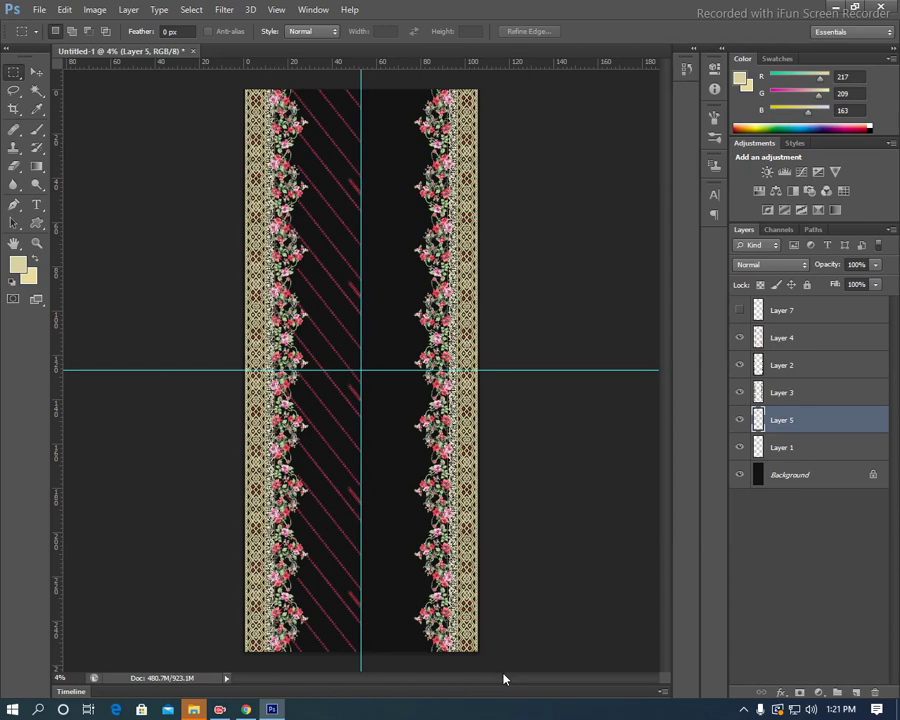
# Flip the whole stitch layer horizontally to mirror the lines into a chevron.
pyautogui.hotkey('ctrl', 'a')
pyautogui.hotkey('alt', 'e')
pyautogui.press('a')
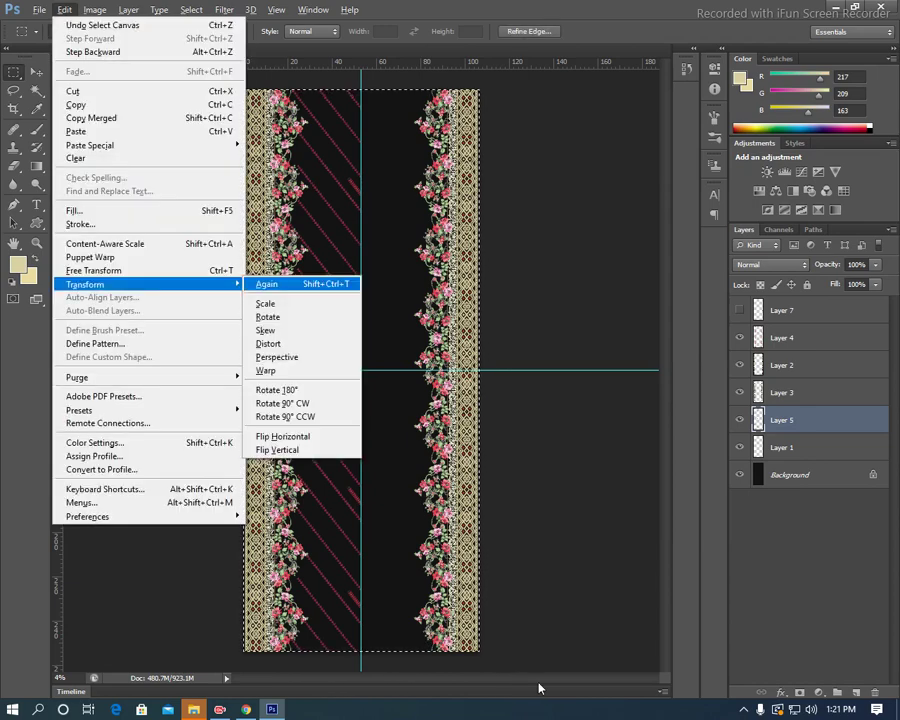
pyautogui.press('h')
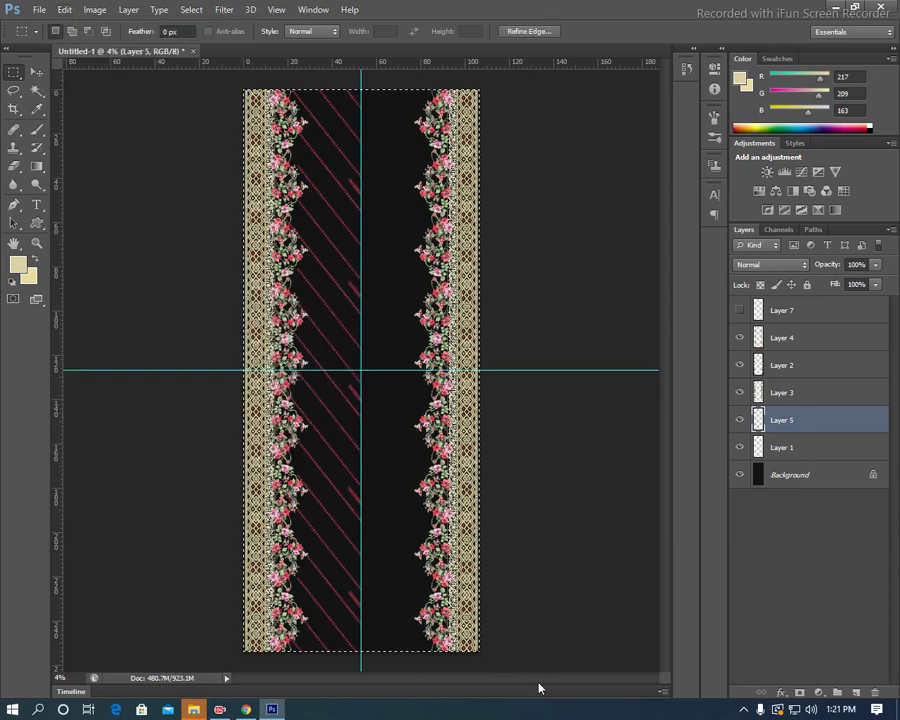
pyautogui.hotkey('ctrl', 'd')
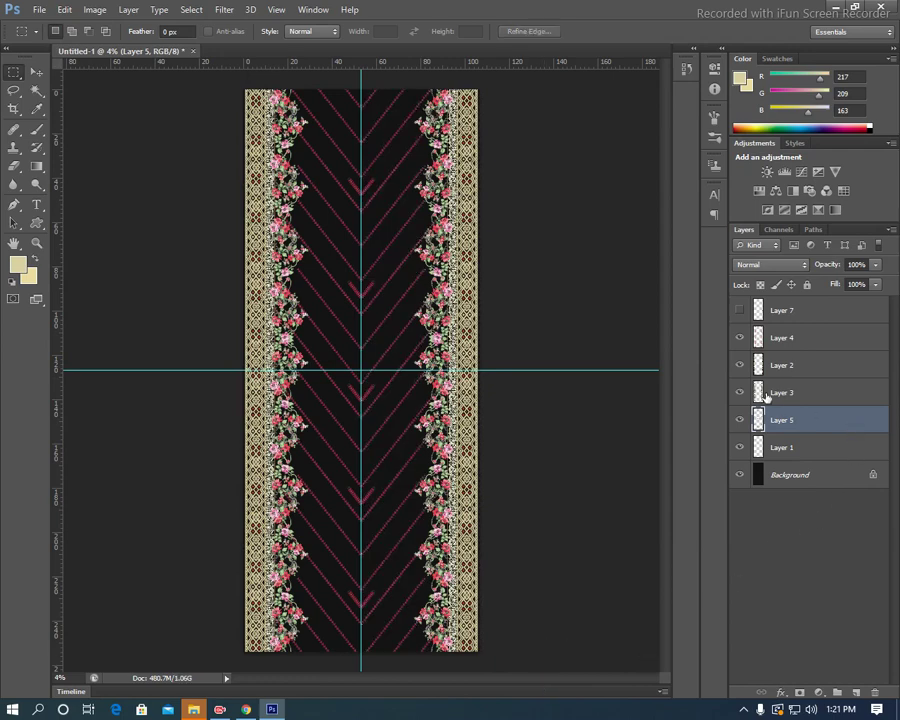
# Delete the unused Layer 7 and hide the guides.
pyautogui.click(740, 311)
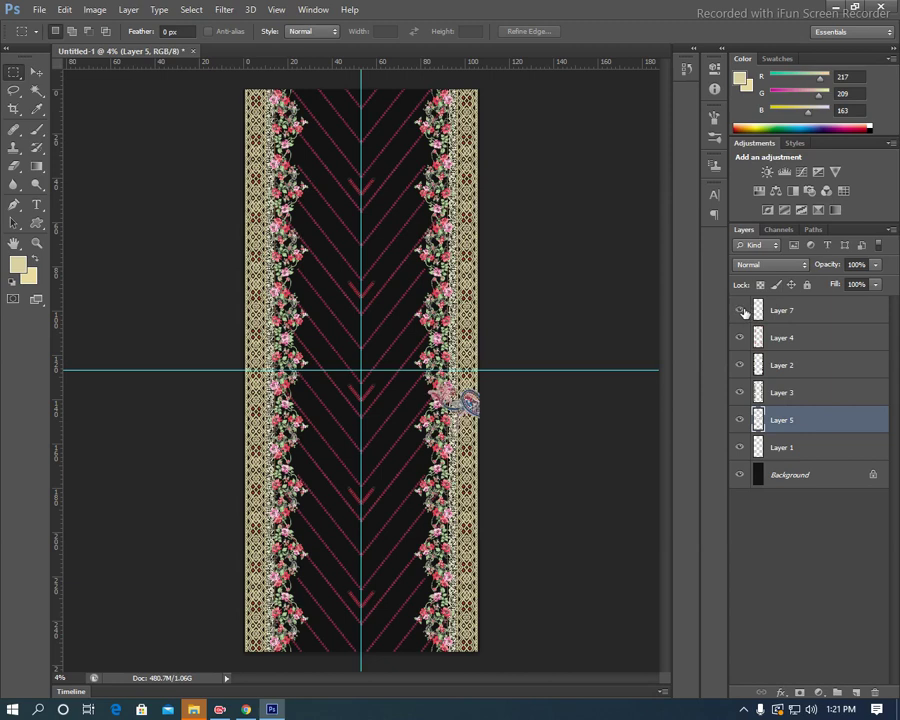
pyautogui.click(816, 318)
pyautogui.press('Delete')
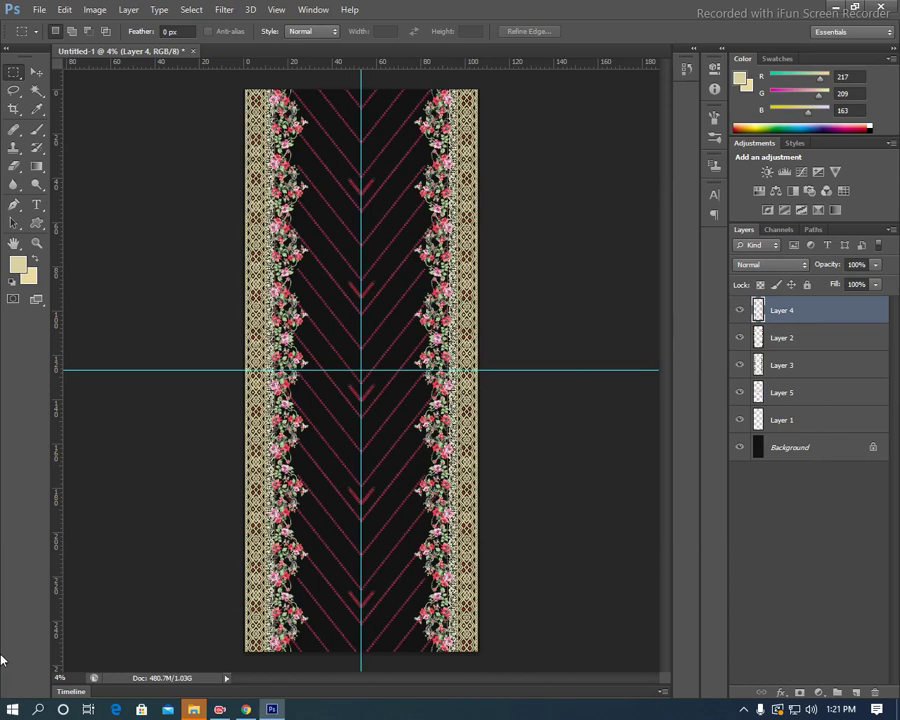
pyautogui.hotkey('ctrl', ';')
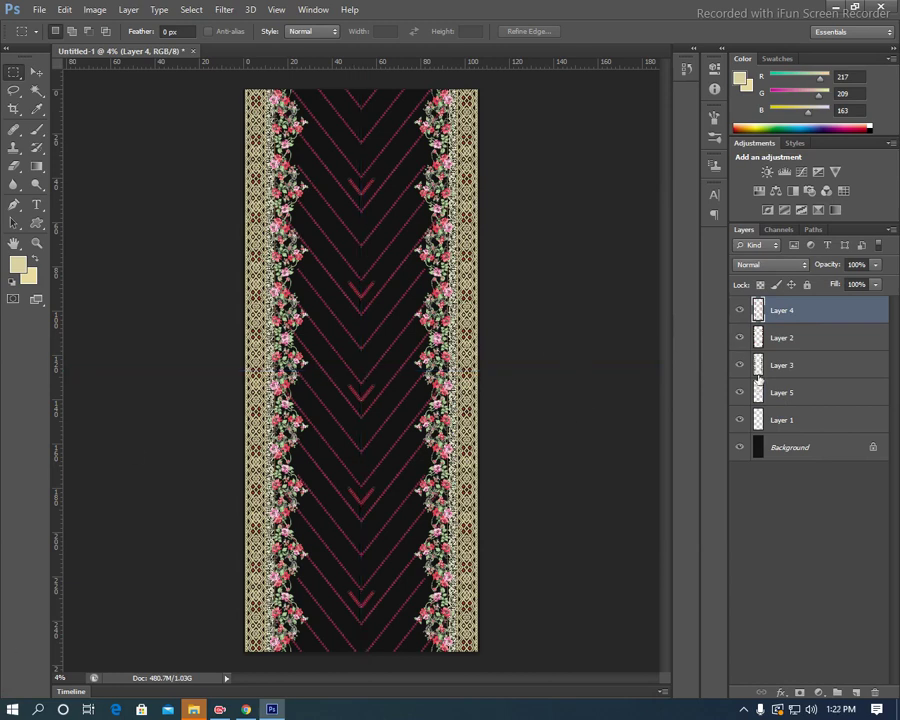
# Add a new empty Layer 6 directly above Layer 1.
pyautogui.click(812, 424)
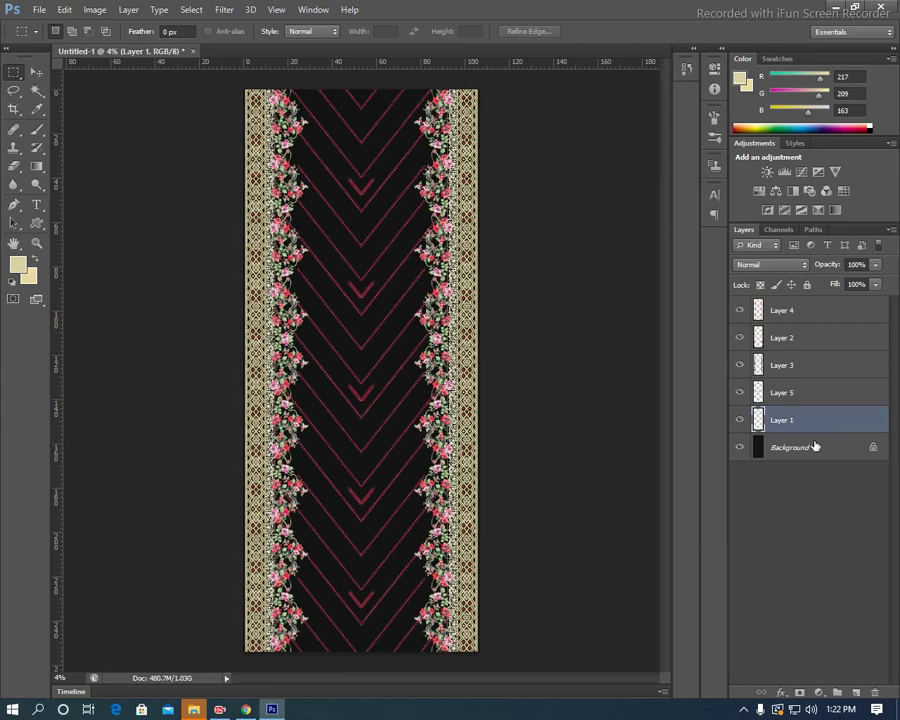
pyautogui.hotkey('ctrl', 'shift', 'n')
pyautogui.click(598, 166)
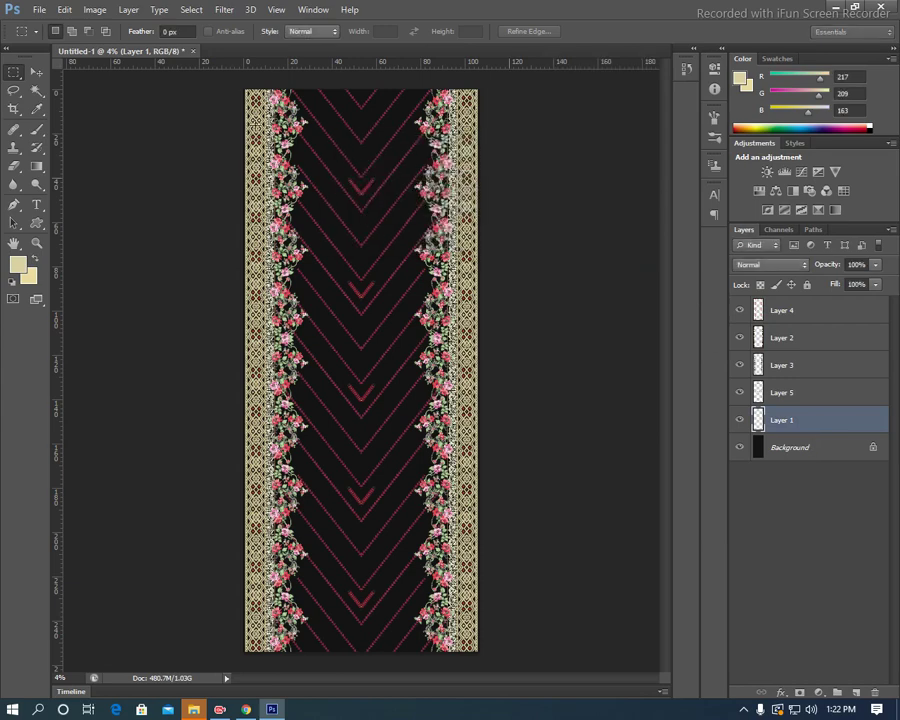
pyautogui.click(64, 10)
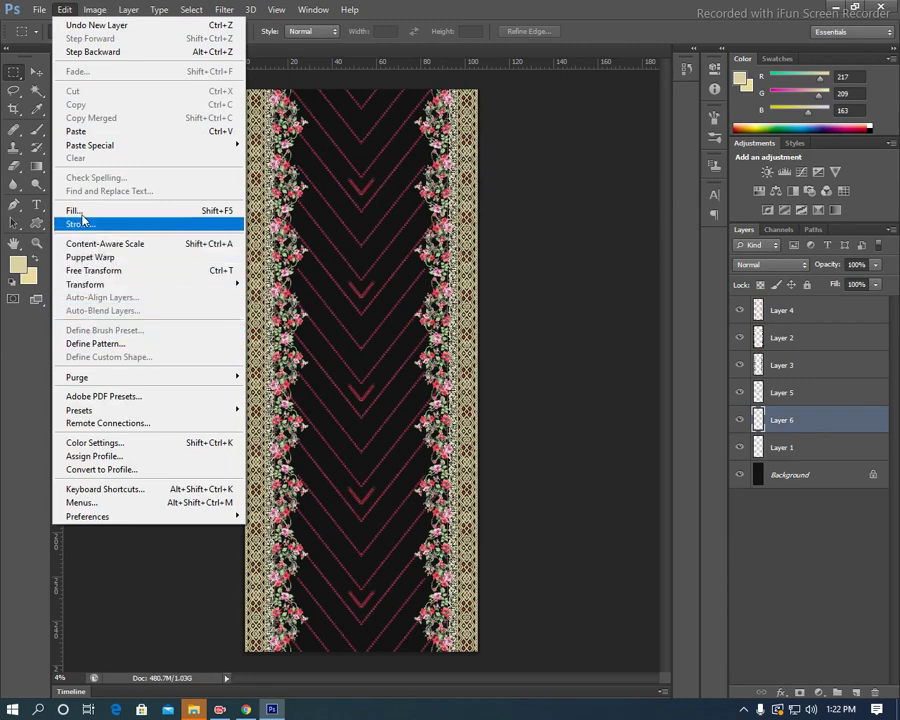
# Fill Layer 6 with the lattice pattern and place it just above the Background.
pyautogui.click(80, 210)
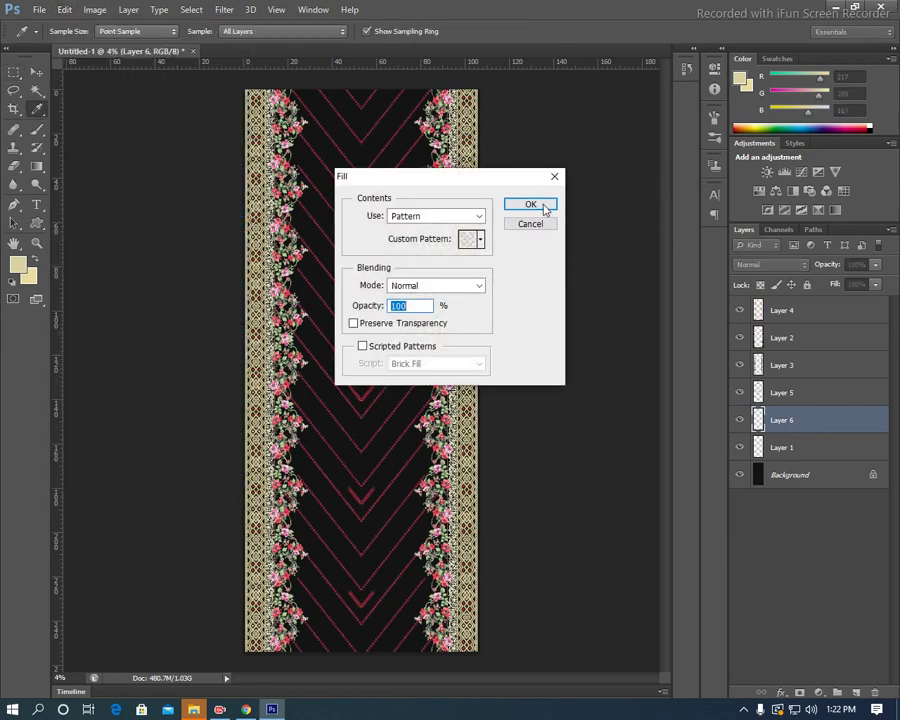
pyautogui.click(538, 204)
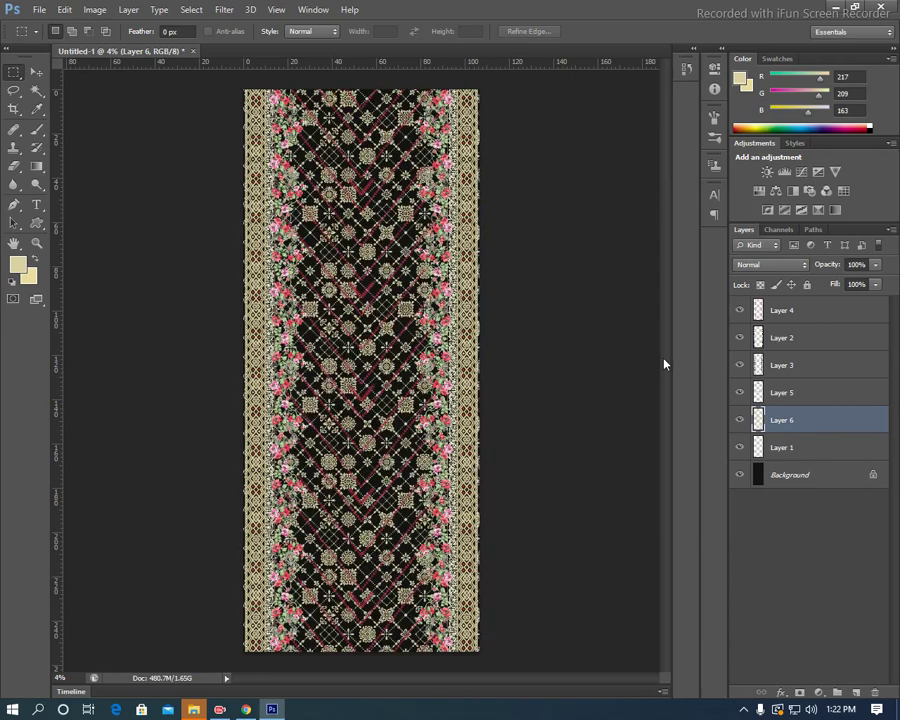
pyautogui.moveTo(791, 425); pyautogui.dragTo(790, 458)
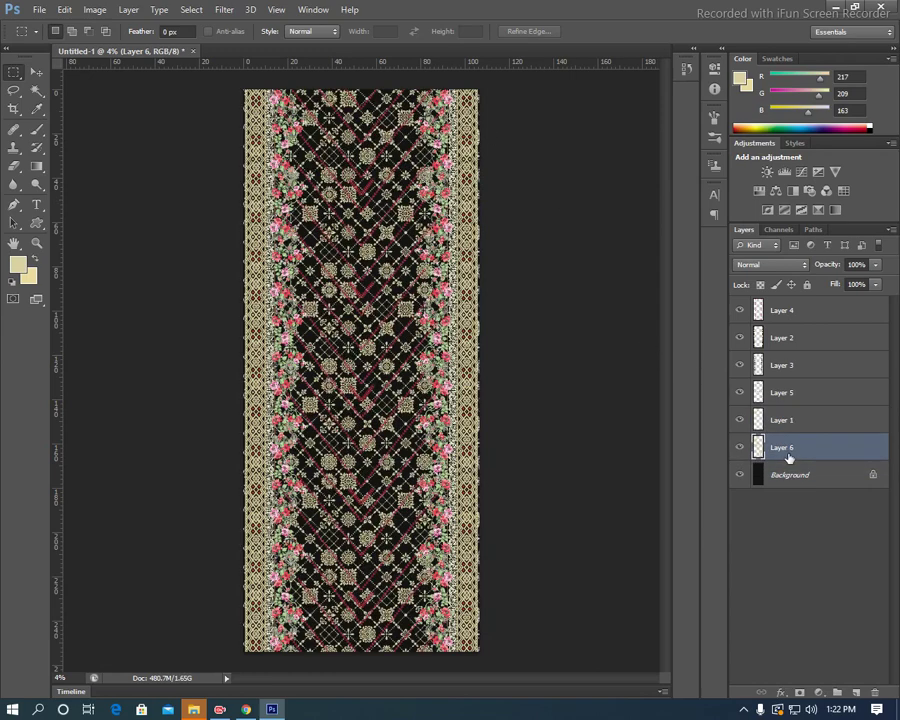
# Lower the pattern layer's opacity to 14%.
pyautogui.click(877, 266)
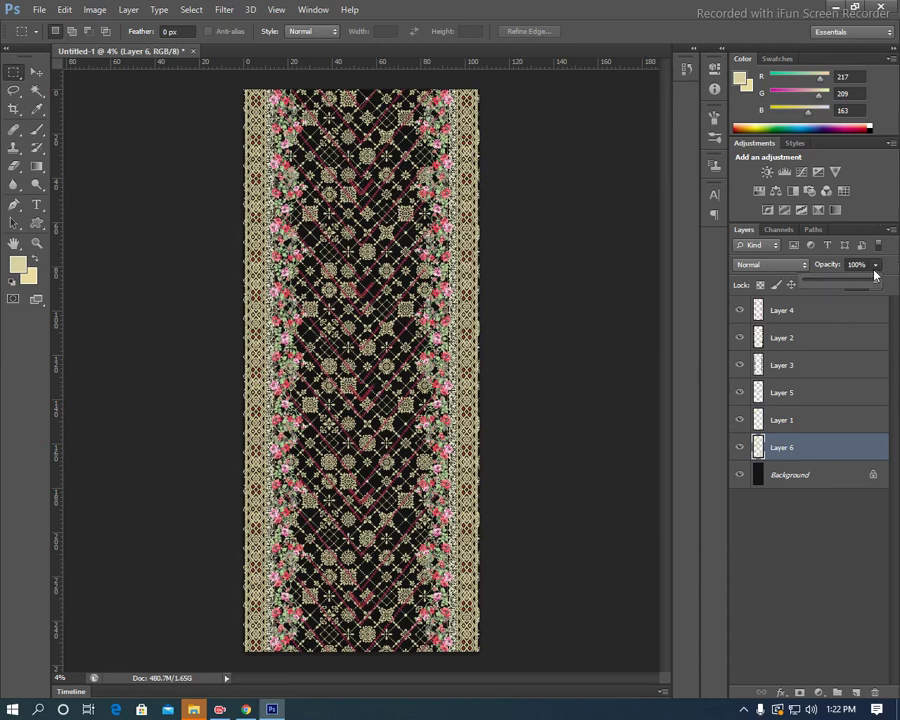
pyautogui.click(875, 275)
pyautogui.click(875, 266)
pyautogui.moveTo(818, 276)
pyautogui.mouseDown()
pyautogui.moveTo(809, 284)
pyautogui.moveTo(819, 280)
pyautogui.mouseUp()
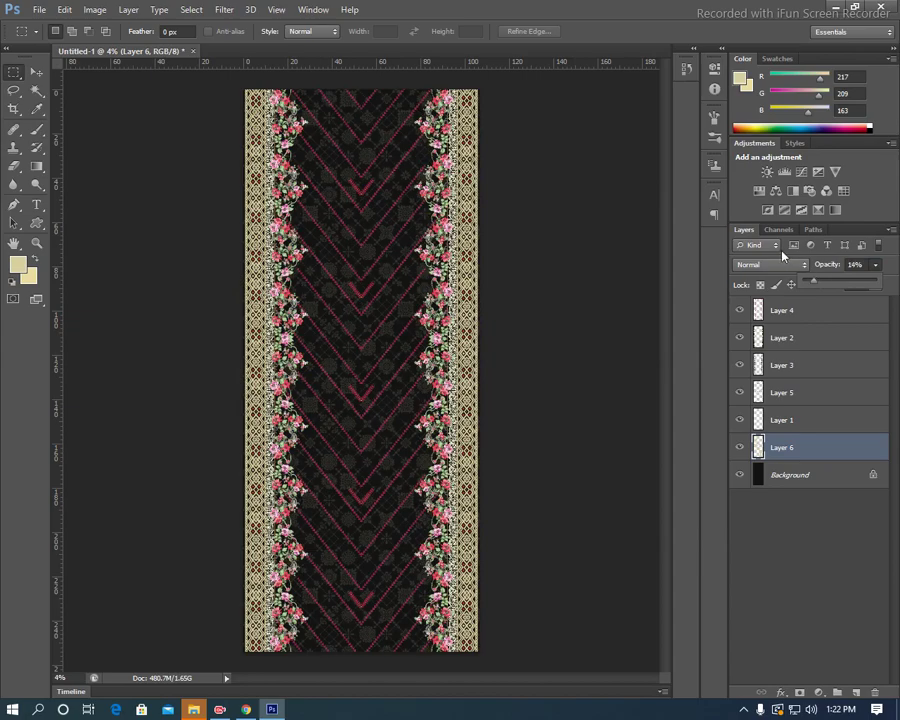
pyautogui.hotkey('ctrl', '+')
pyautogui.hotkey('ctrl', '+')
pyautogui.hotkey('ctrl', '+')
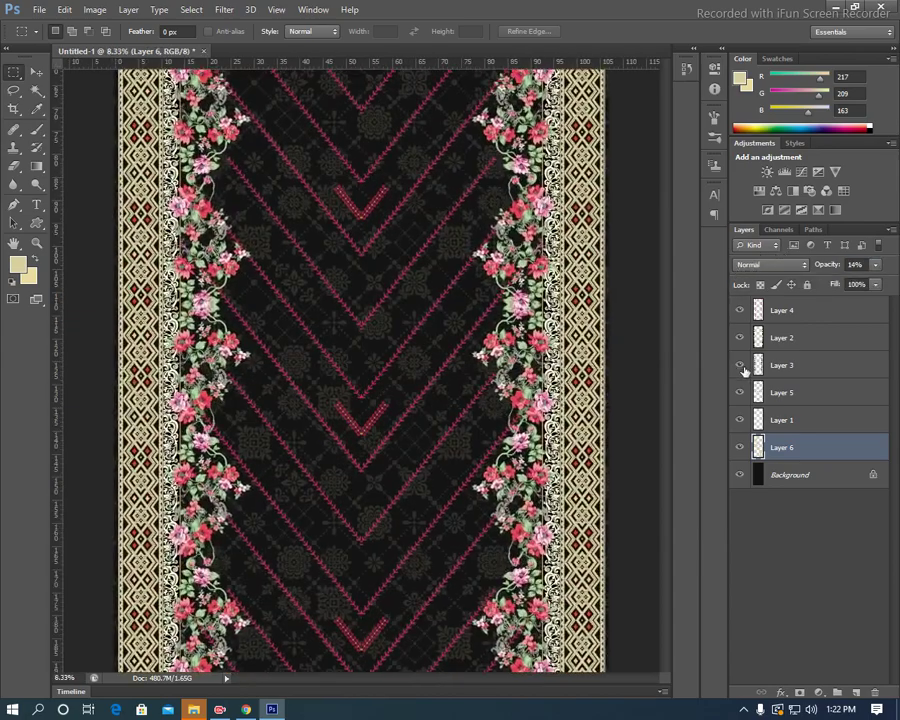
pyautogui.hotkey('ctrl', '+')
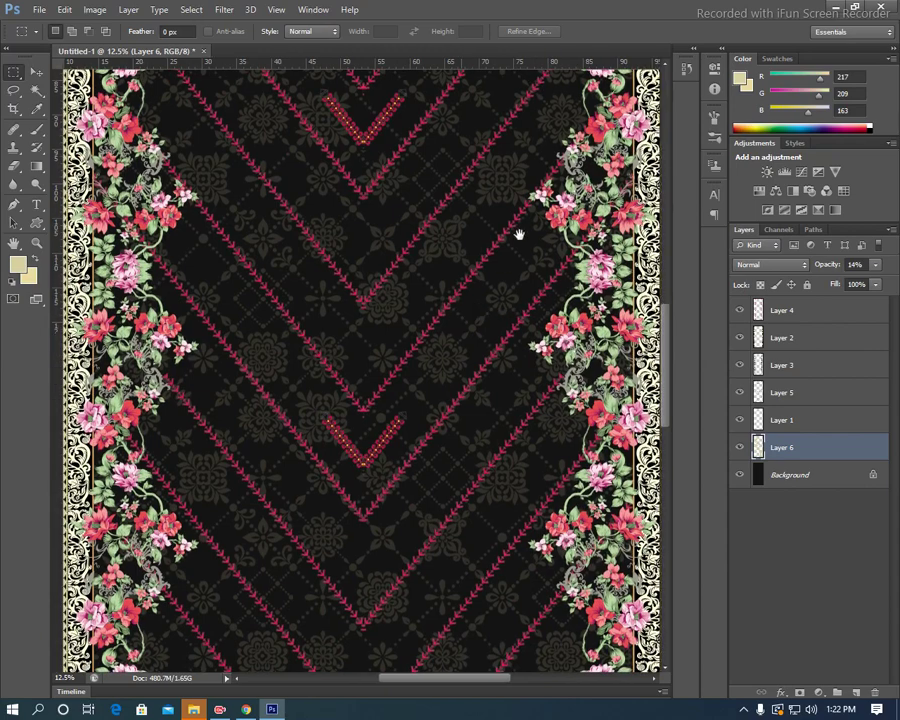
pyautogui.hscroll(-3, 519, 235)
pyautogui.moveTo(519, 232); pyautogui.dragTo(511, 230)
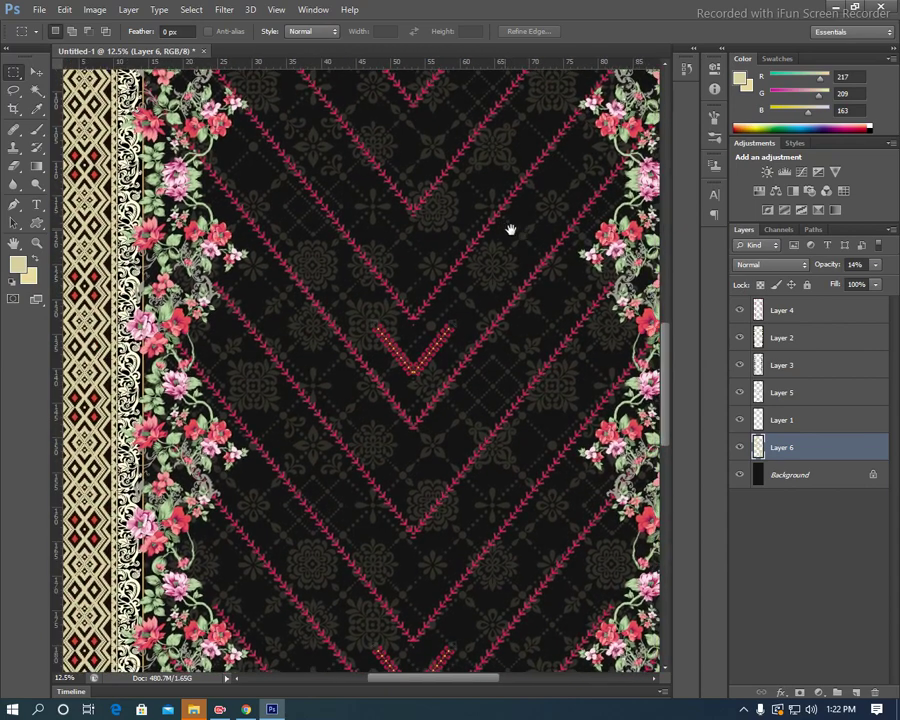
pyautogui.hotkey('ctrl', '-')
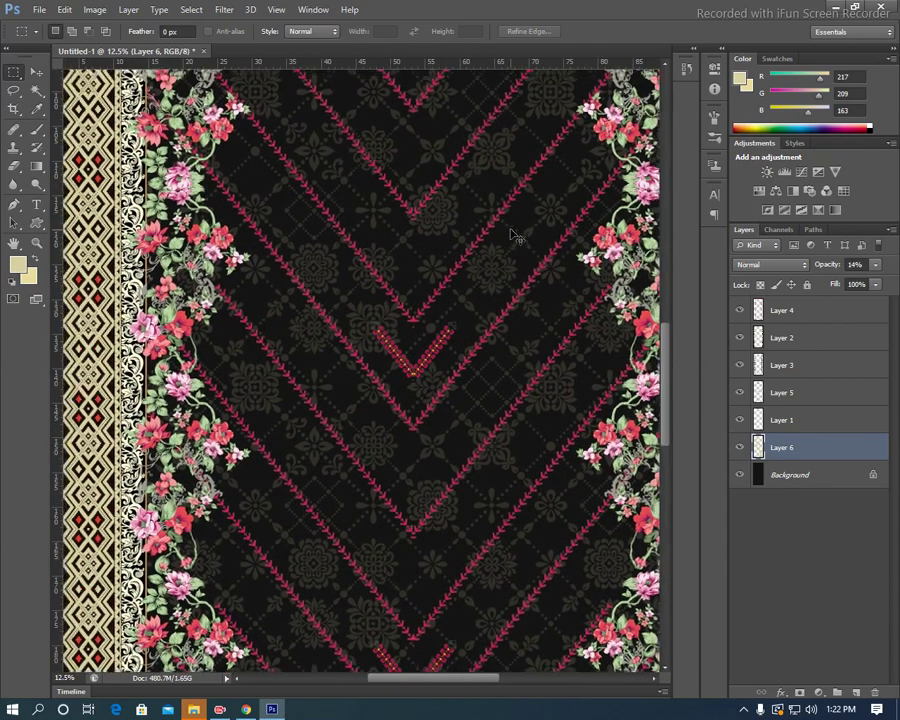
pyautogui.hotkey('ctrl', '-')
pyautogui.hotkey('ctrl', '-')
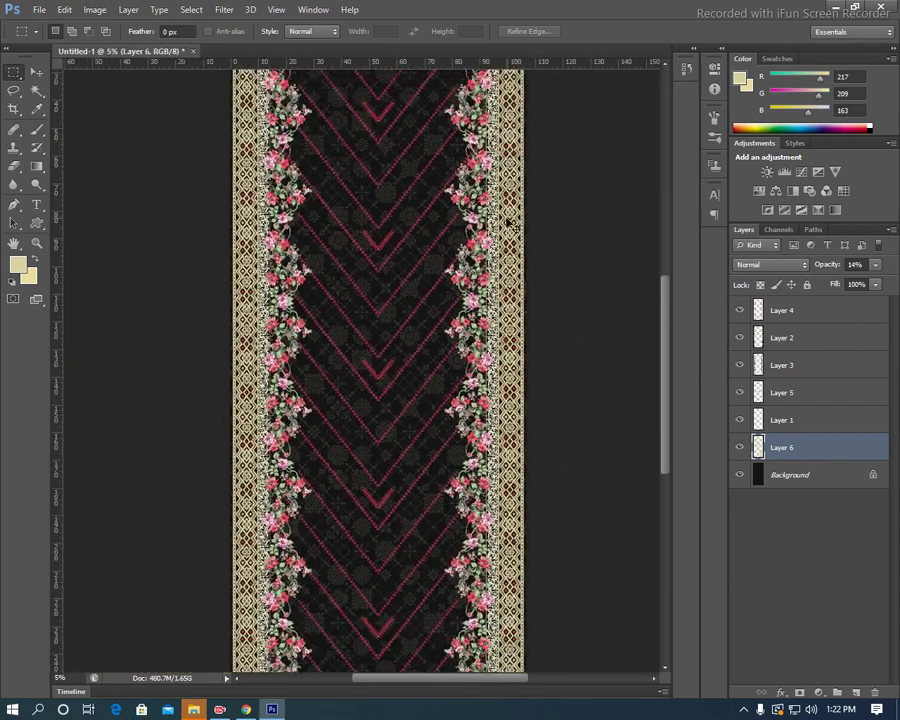